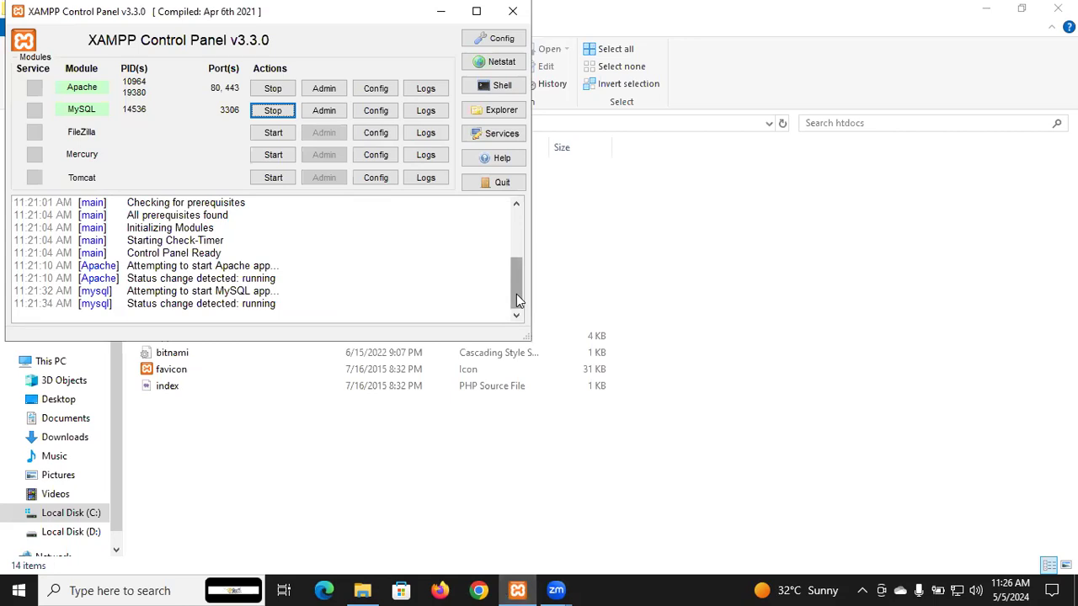
pyautogui.moveTo(516, 294); pyautogui.dragTo(516, 207)
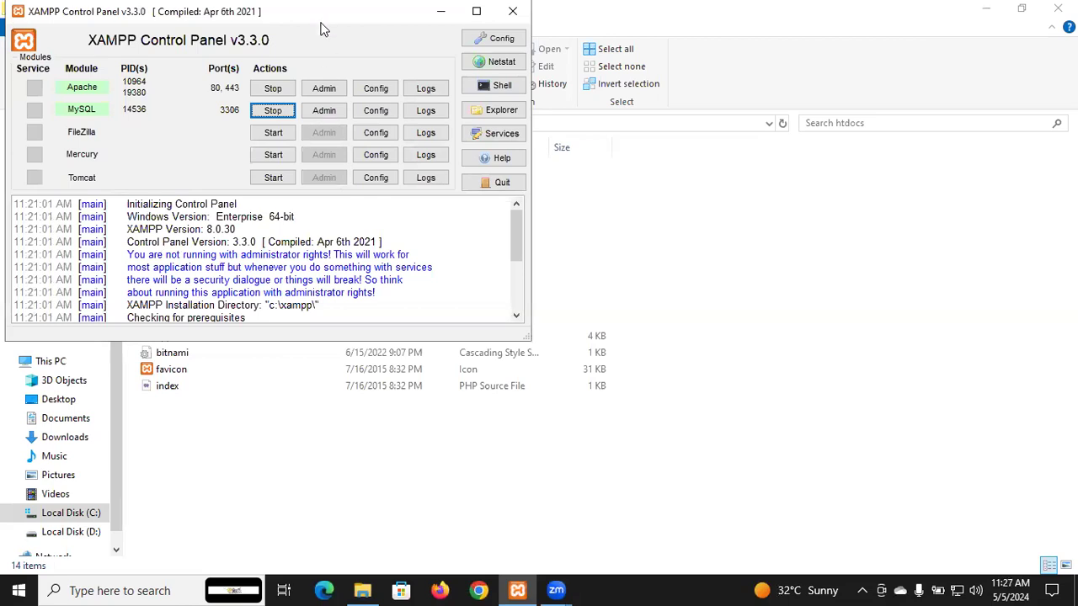
pyautogui.moveTo(320, 17); pyautogui.dragTo(351, 70)
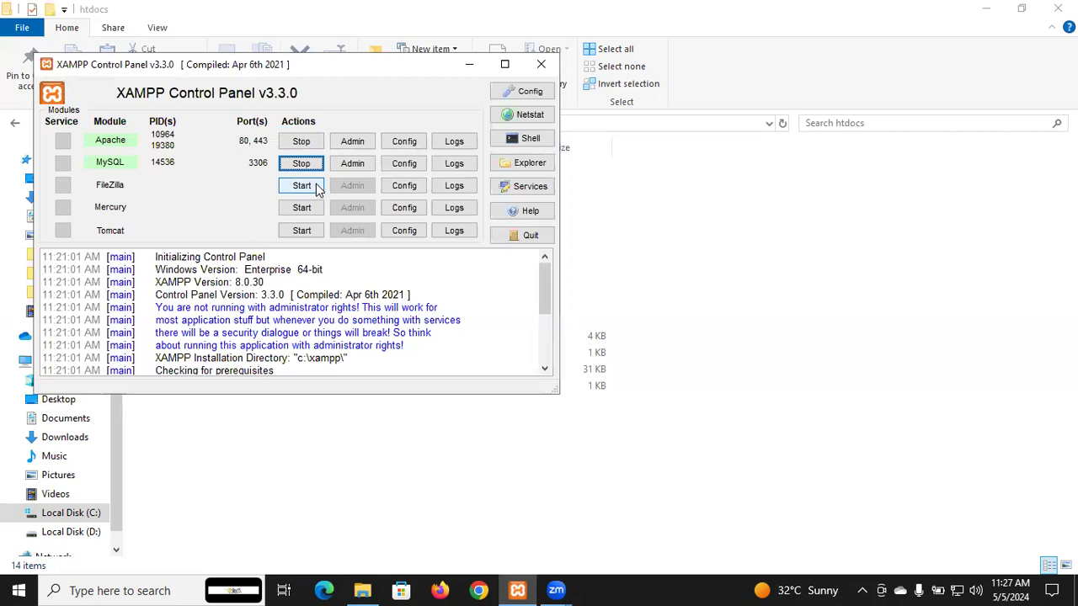
pyautogui.click(366, 140)
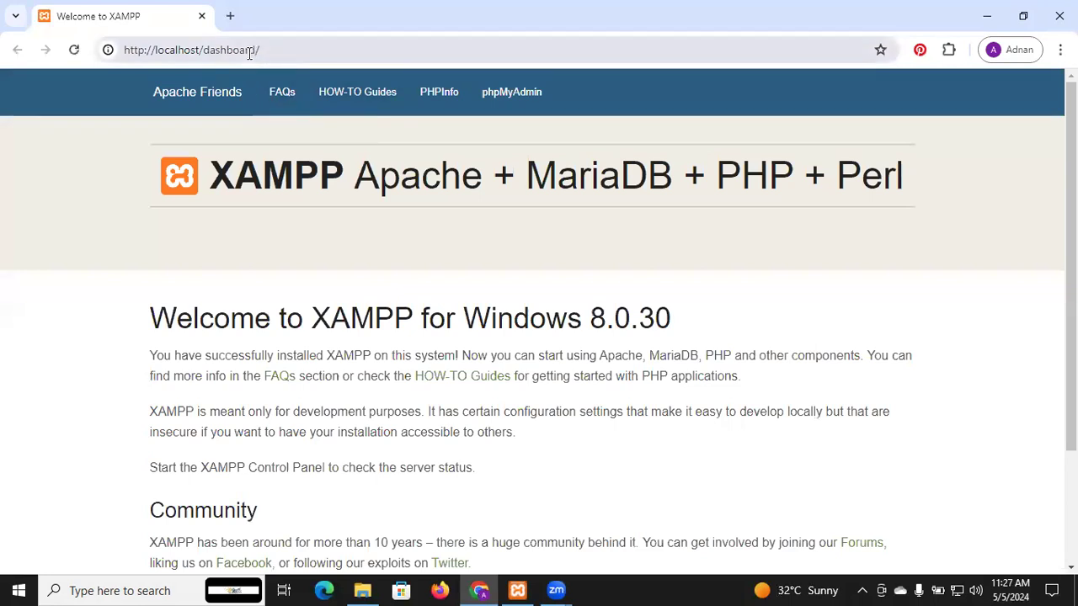
pyautogui.click(249, 52)
pyautogui.doubleClick(248, 51)
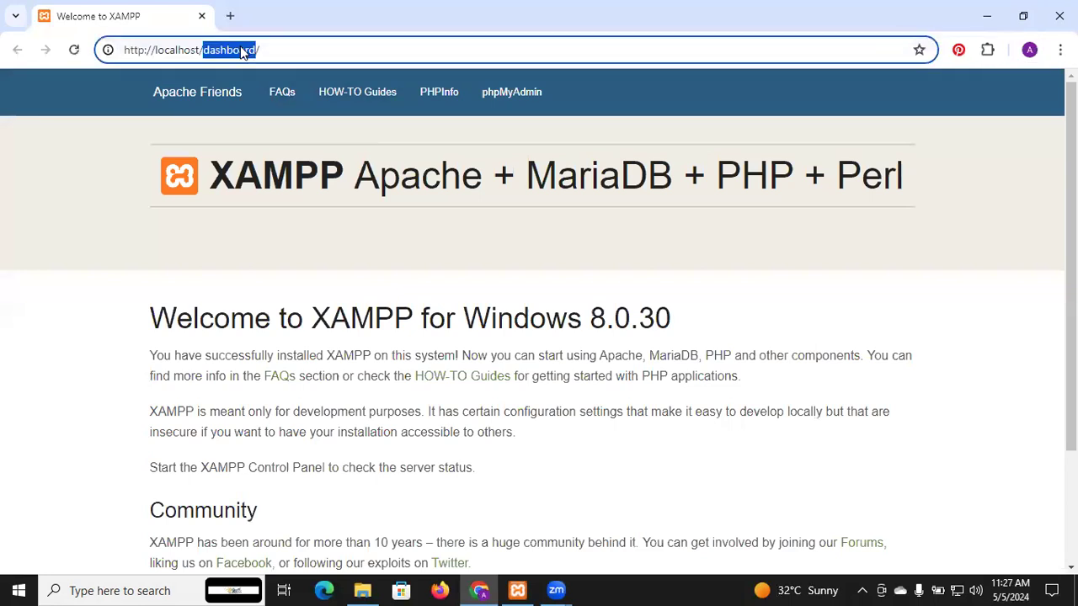
pyautogui.write('Electronics_Store')
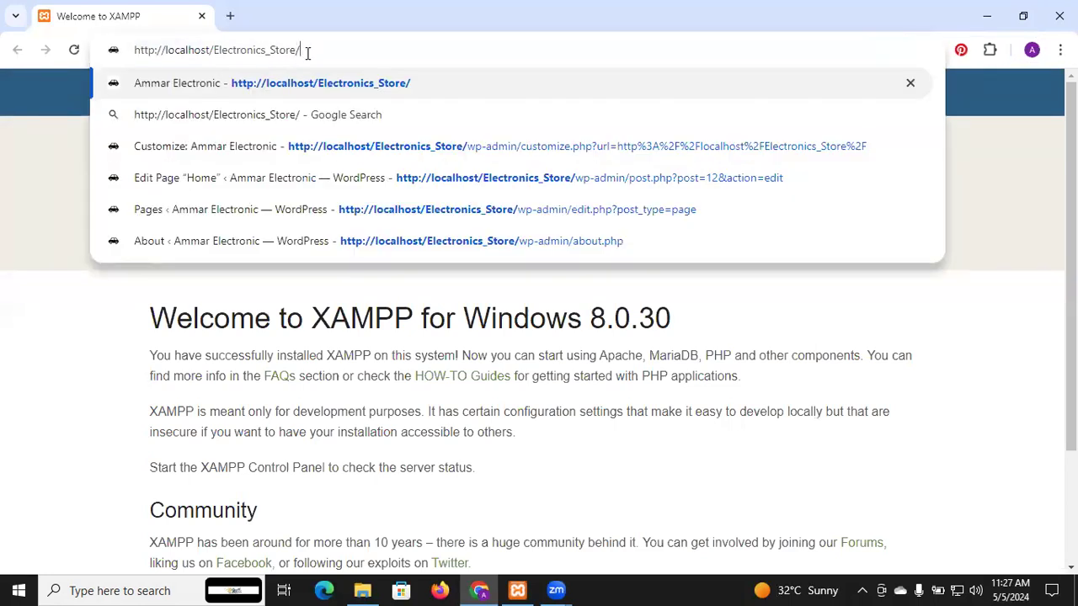
pyautogui.press('Return')
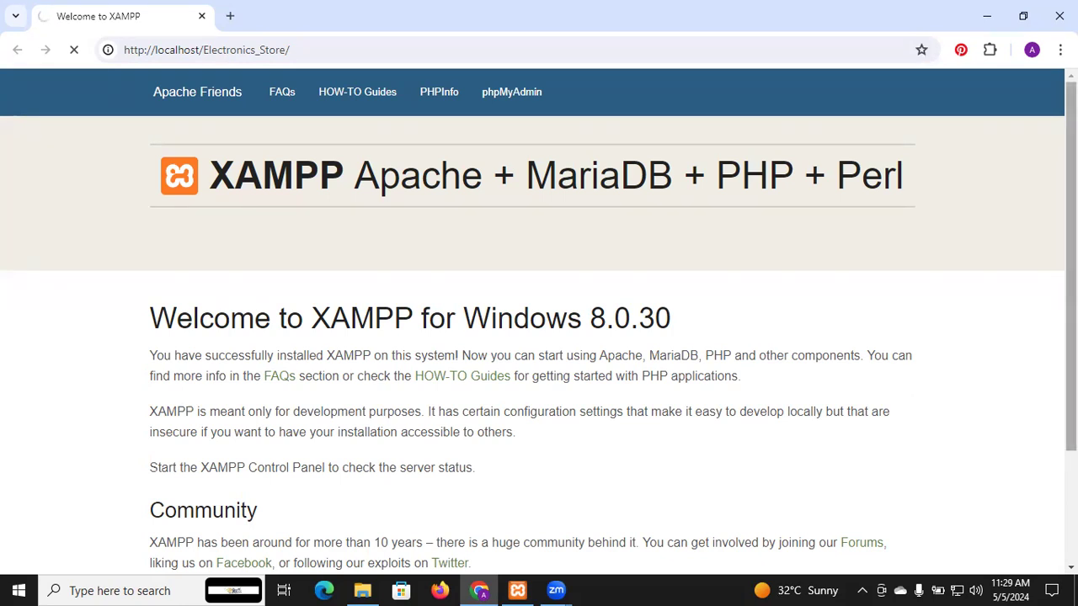
pyautogui.scroll(-2, 539, 322)
pyautogui.scroll(2, 539, 321)
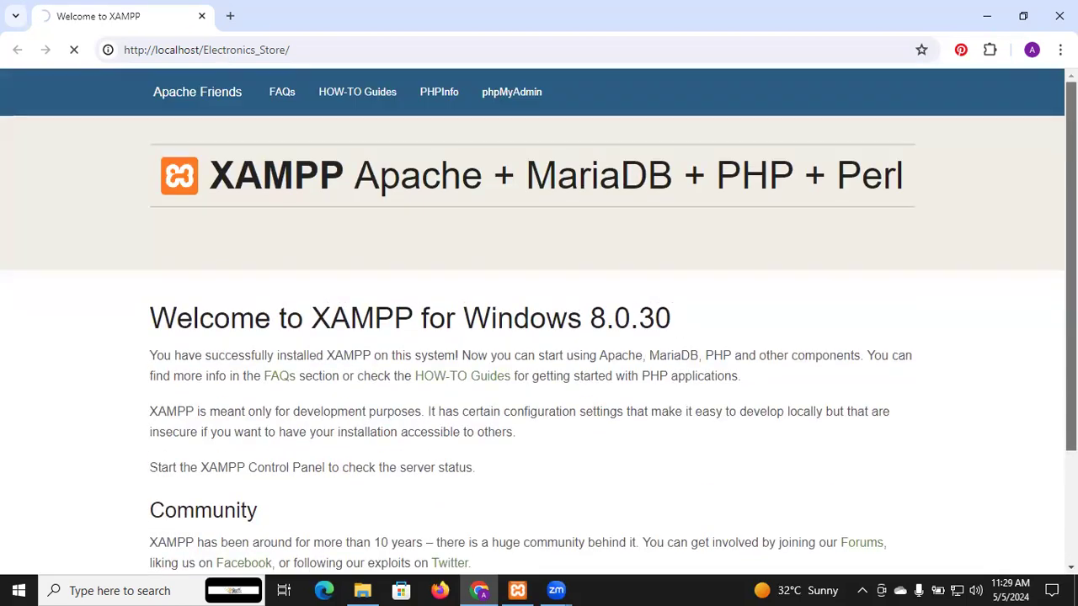
pyautogui.click(316, 55)
pyautogui.hotkey('ctrl', 'c')
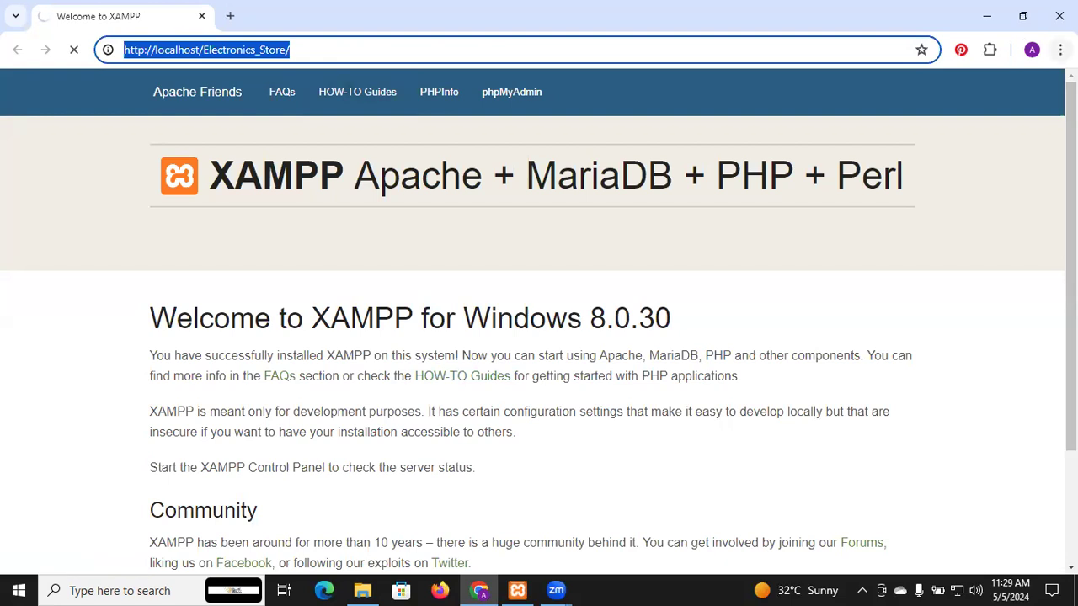
pyautogui.click(1060, 49)
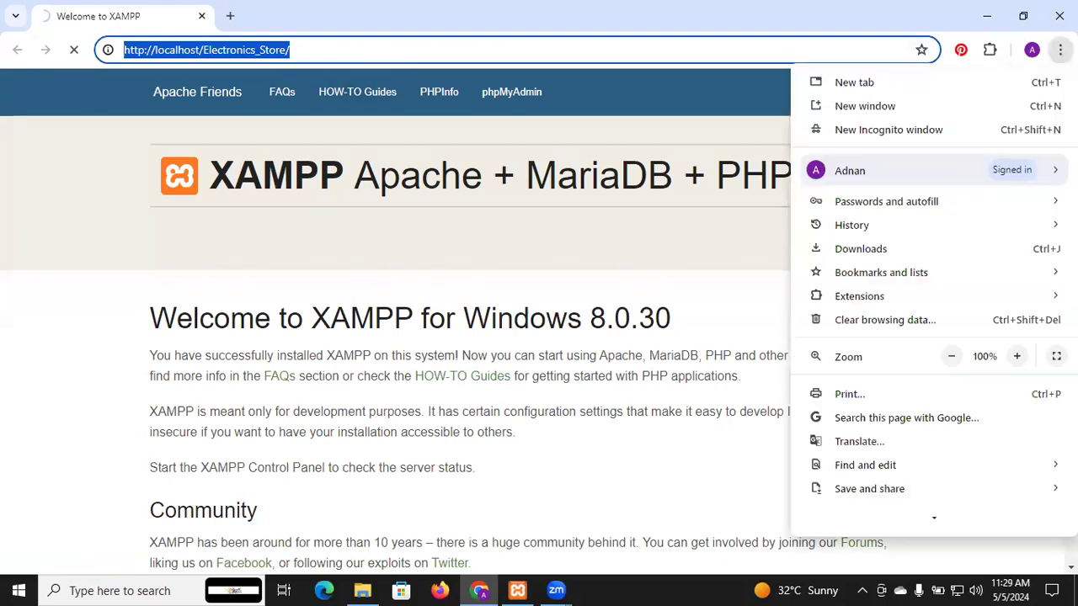
pyautogui.click(952, 131)
pyautogui.hotkey('ctrl', 'v')
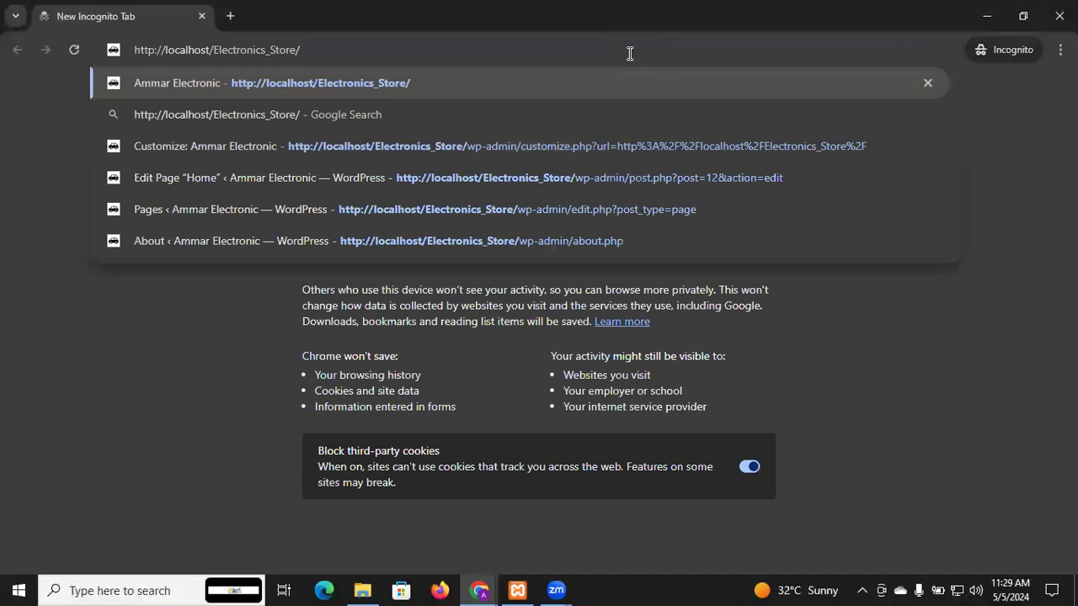
pyautogui.press('Return')
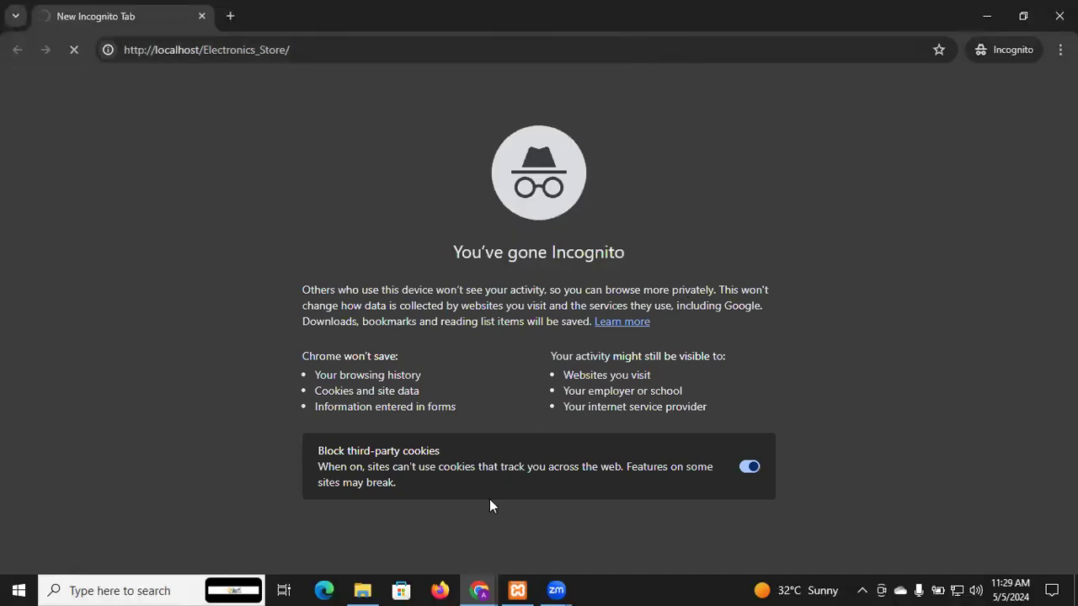
# Step: Open the code text file from the Pictures folder, maximize it and review its product shortcodes and footer code
pyautogui.click(491, 587)
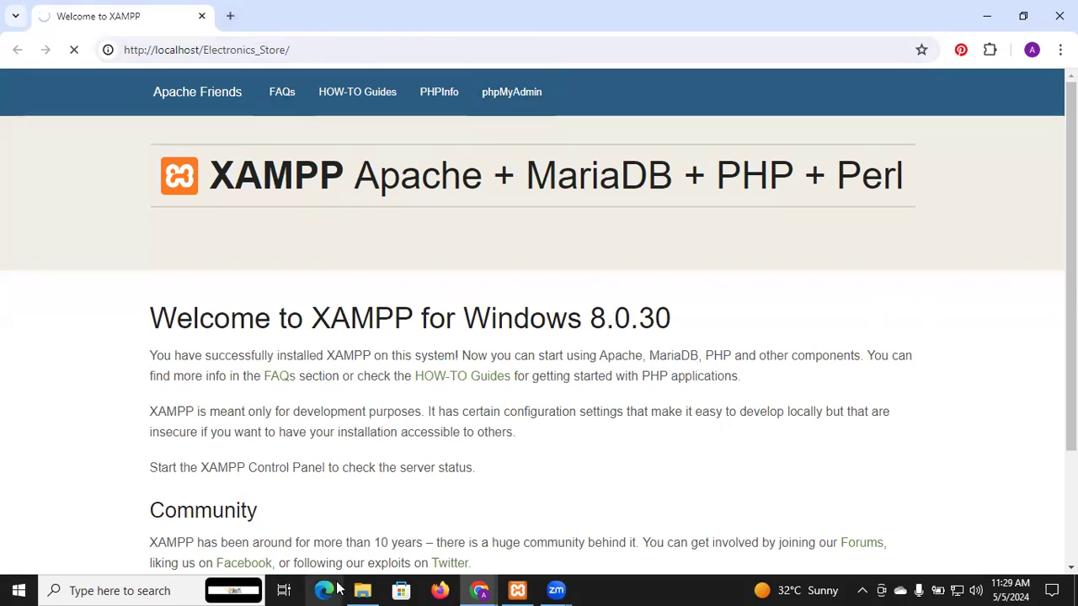
pyautogui.moveTo(358, 589)
pyautogui.click(353, 517)
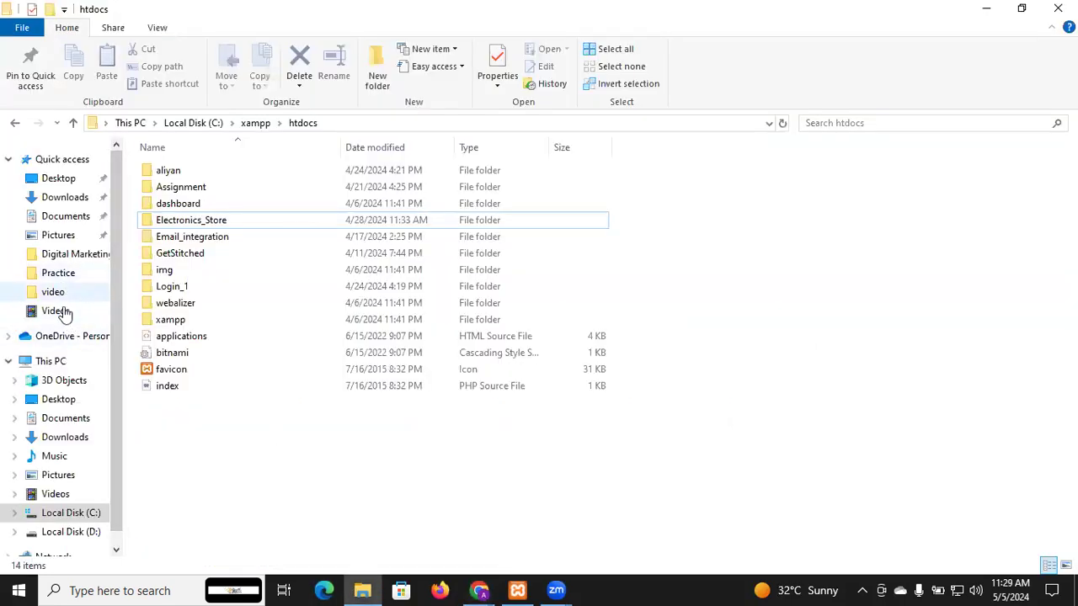
pyautogui.click(75, 484)
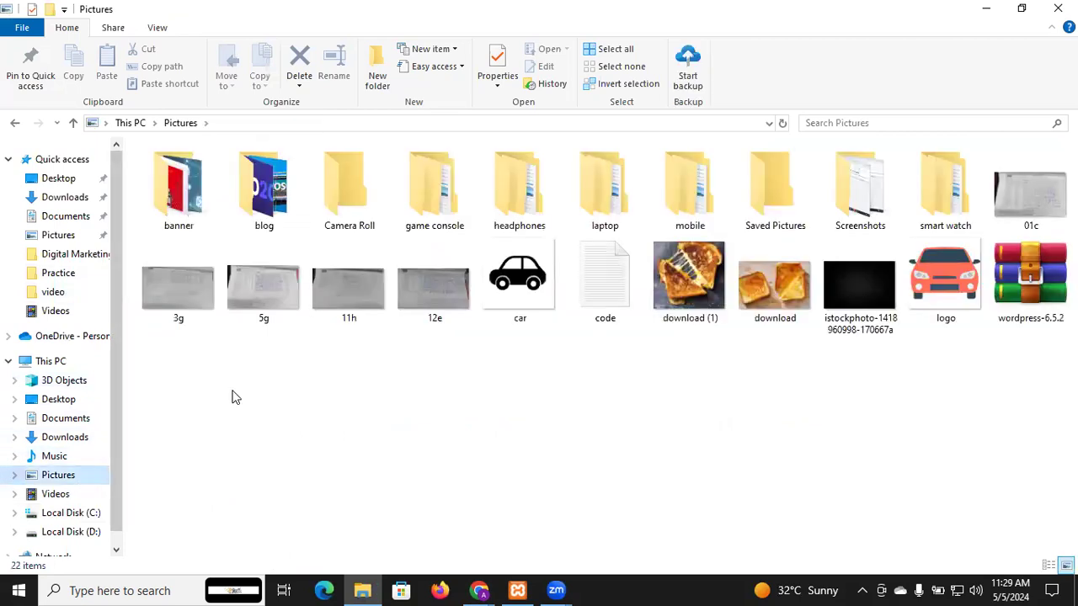
pyautogui.click(614, 279)
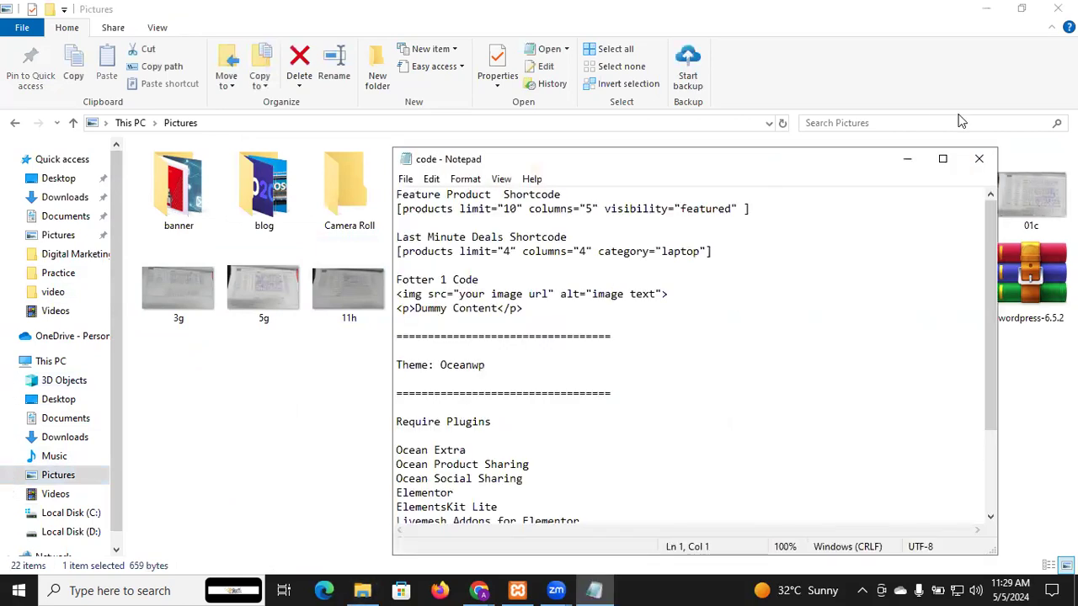
pyautogui.click(944, 160)
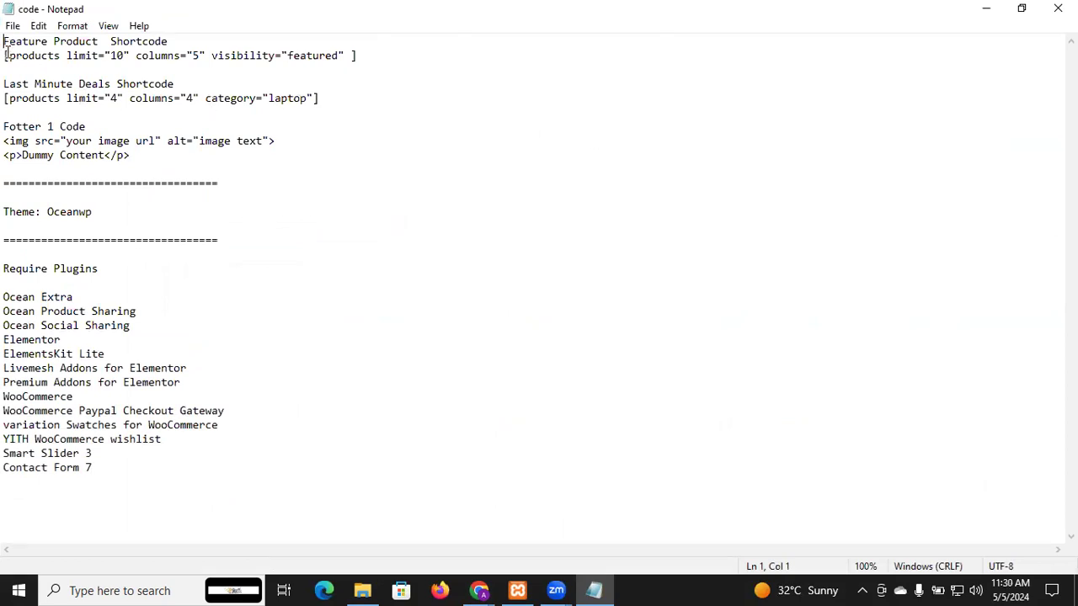
pyautogui.moveTo(6, 56); pyautogui.dragTo(181, 173)
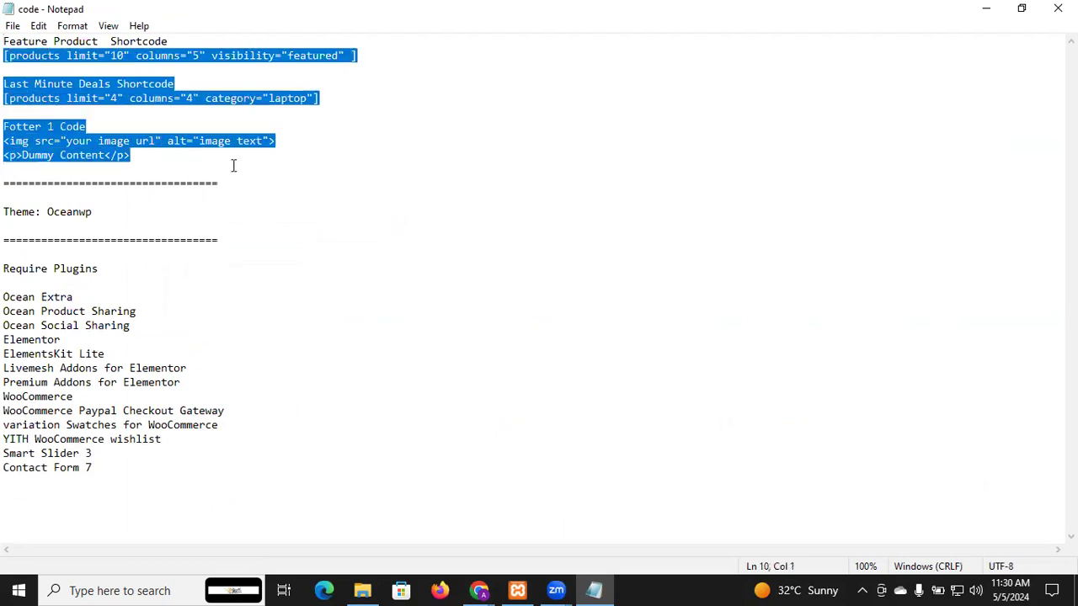
pyautogui.click(233, 163)
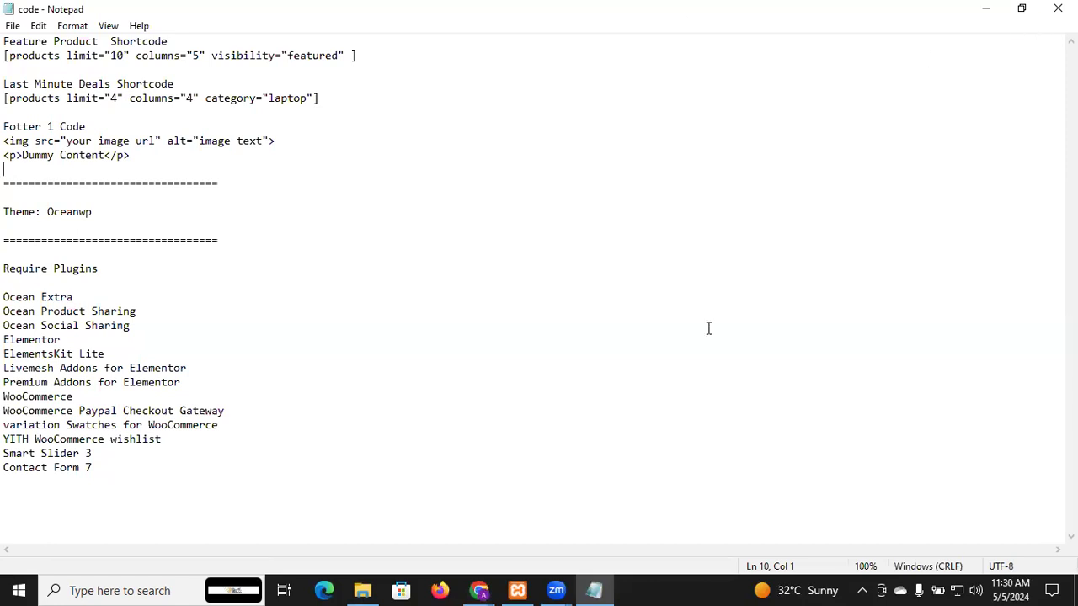
pyautogui.moveTo(479, 590)
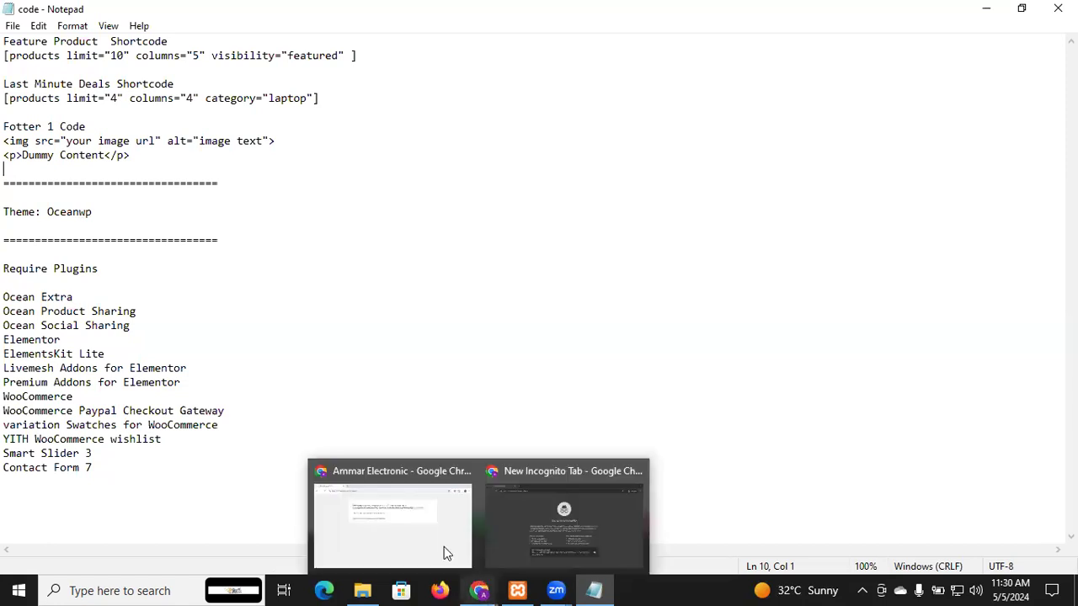
pyautogui.click(444, 547)
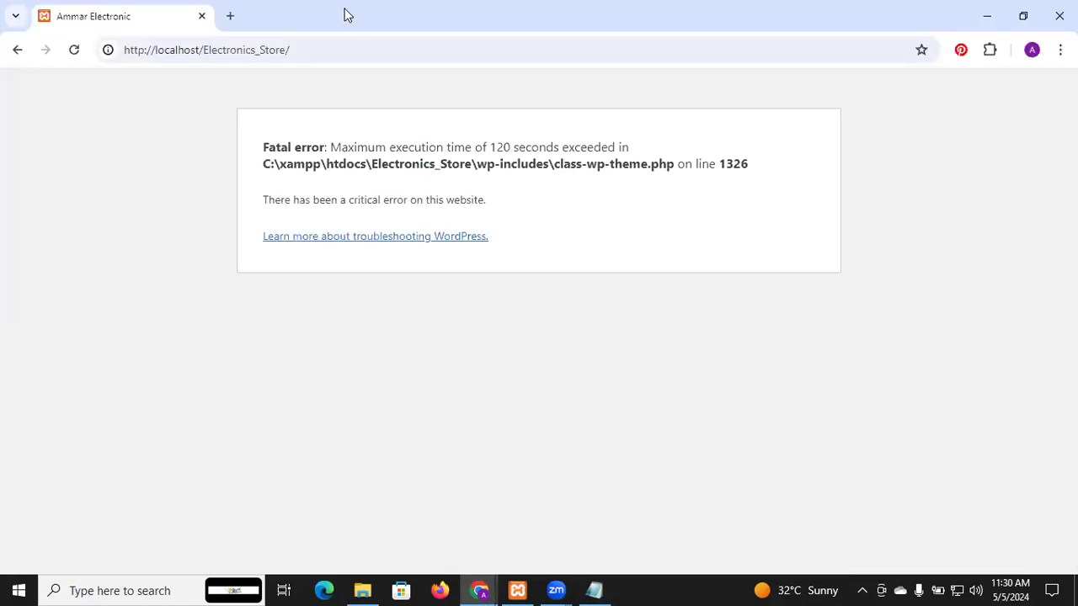
pyautogui.click(342, 52)
pyautogui.press('Return')
# Step: Search Google for "woocommerce shortcodes" in a new tab
pyautogui.click(231, 16)
pyautogui.write('e')
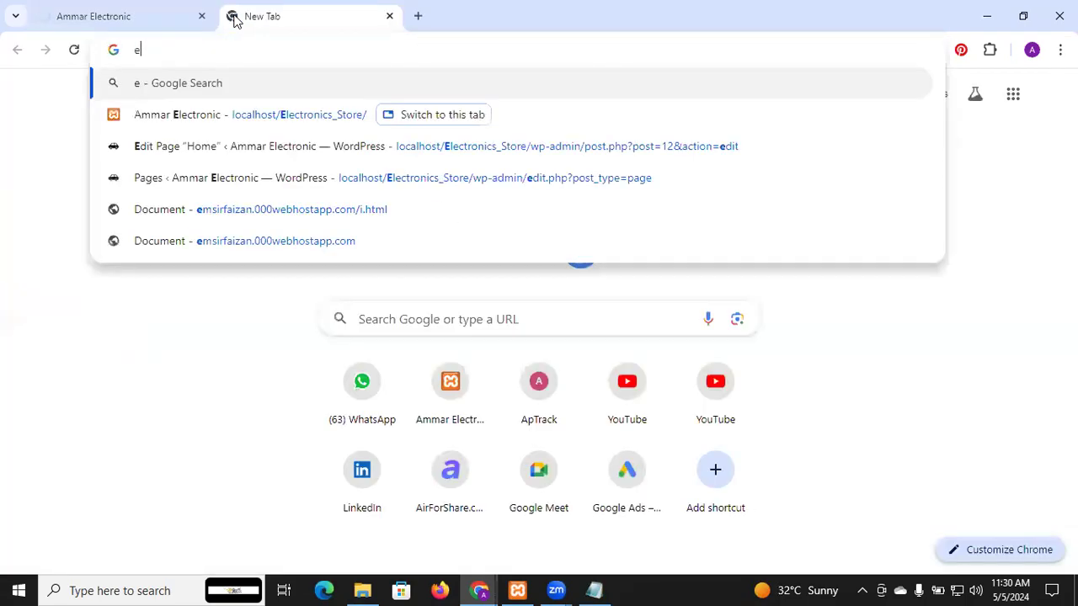
pyautogui.write('c')
pyautogui.press('BackSpace')
pyautogui.press('BackSpace')
pyautogui.write('woo')
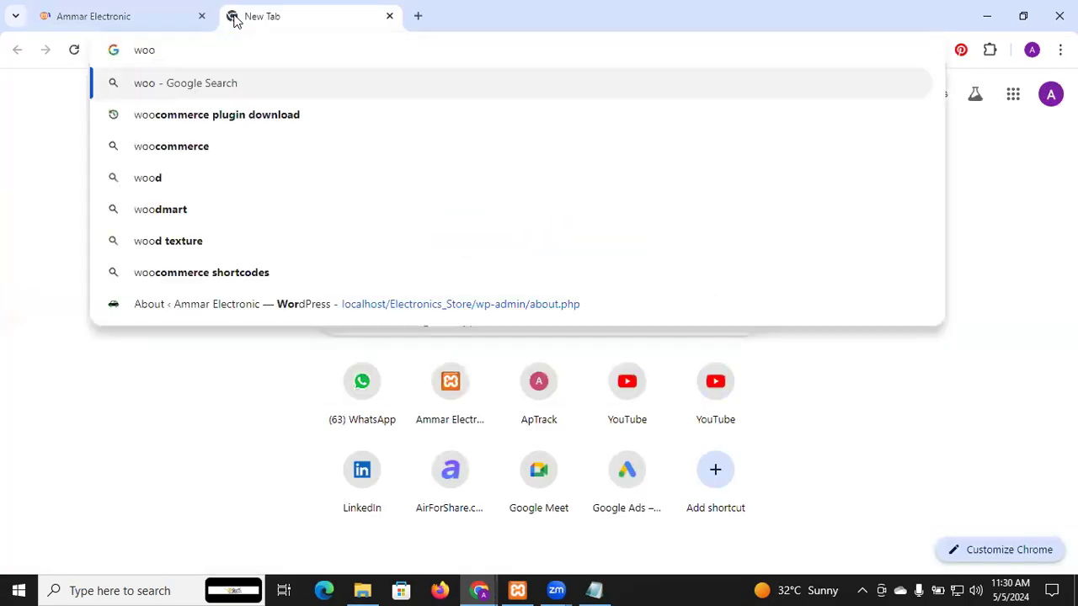
pyautogui.write('comme')
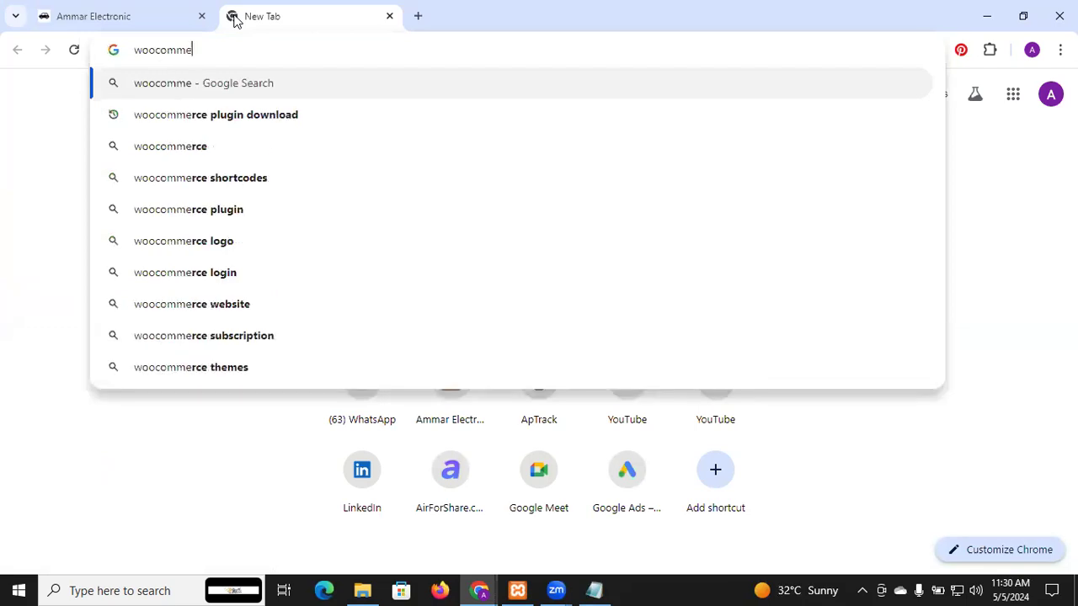
pyautogui.write('rce s')
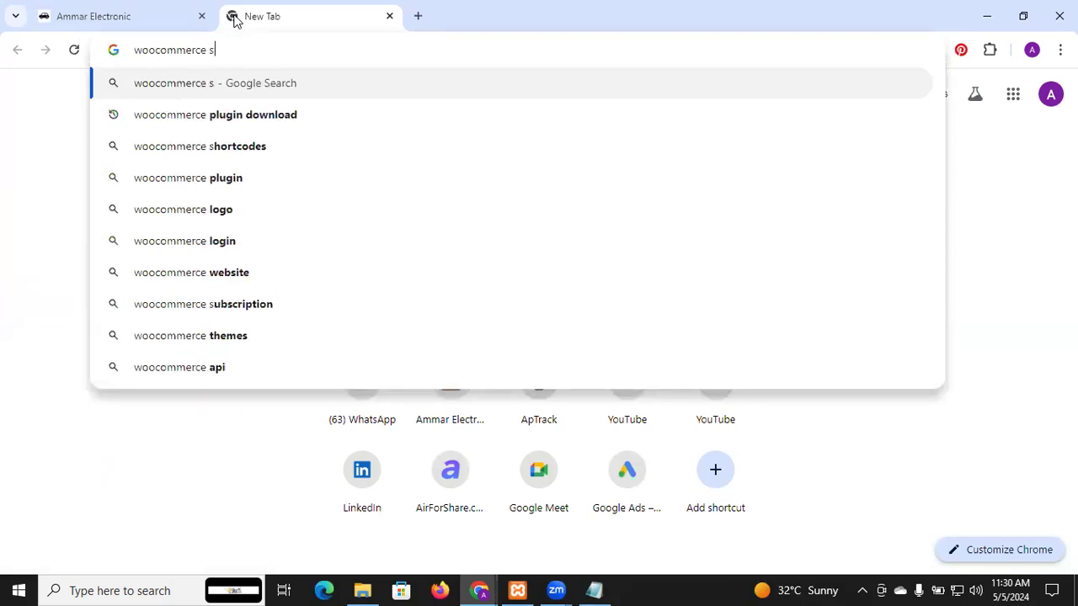
pyautogui.write('hor')
pyautogui.press('Return')
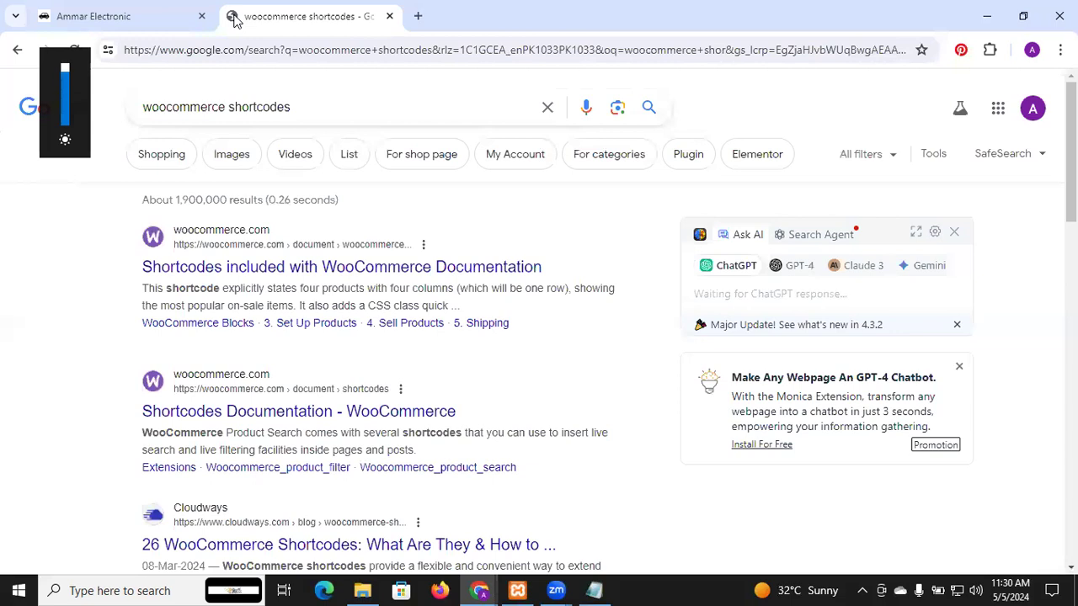
# Step: Open the "Shortcodes Documentation - WooCommerce" search result and skim its list of shortcodes
pyautogui.click(108, 7)
pyautogui.click(330, 12)
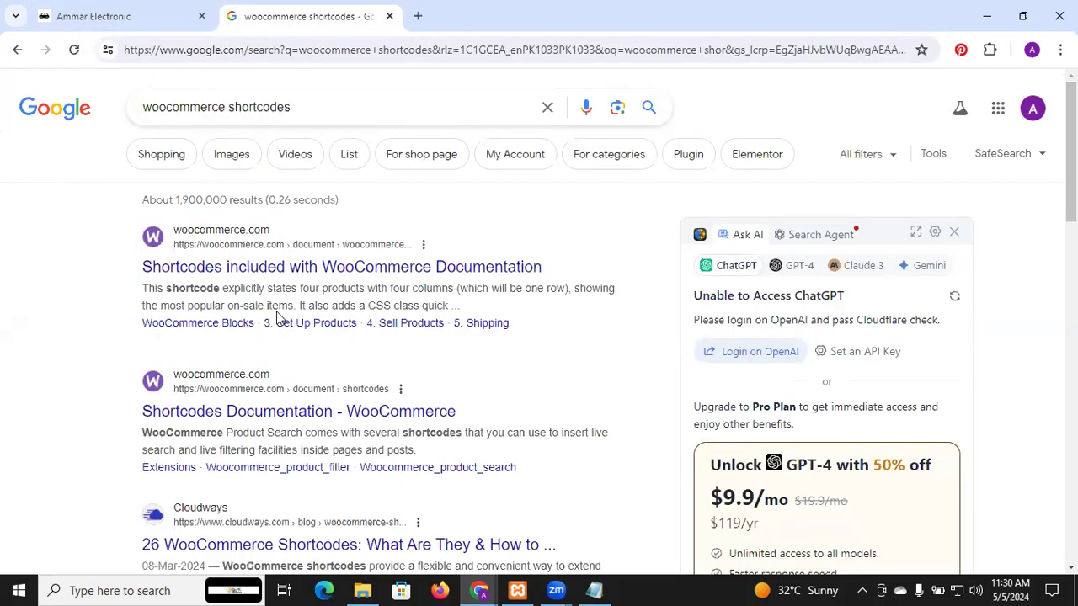
pyautogui.scroll(-2, 279, 315)
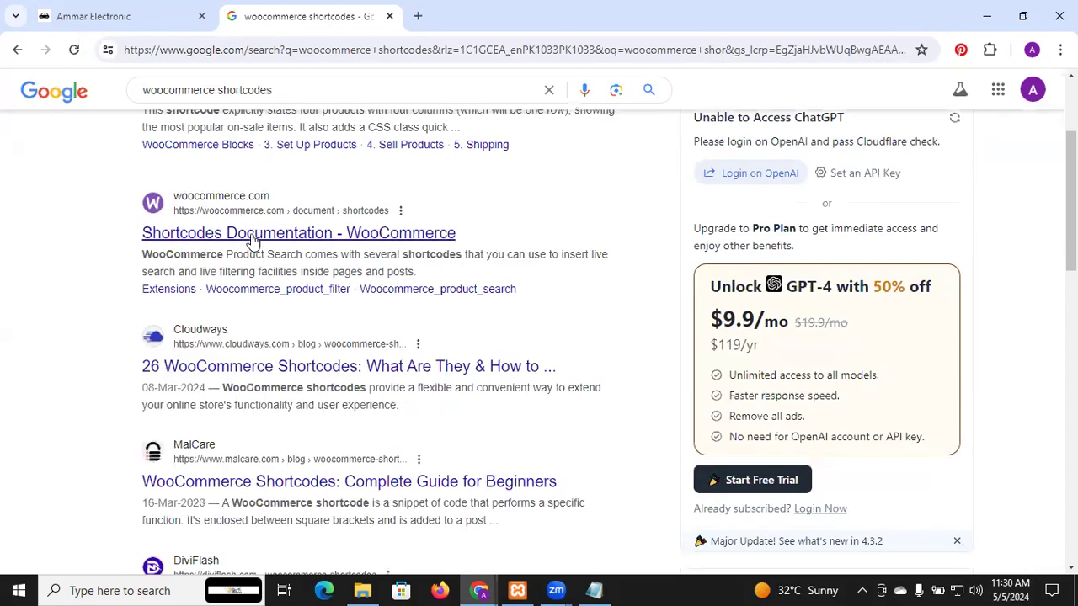
pyautogui.click(253, 241)
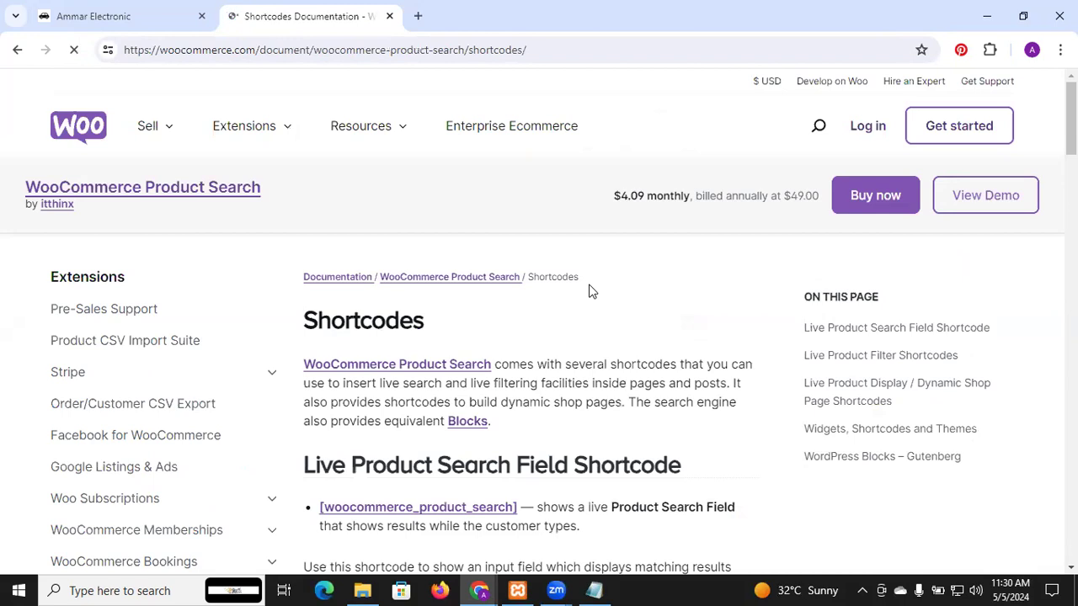
pyautogui.scroll(-1, 590, 291)
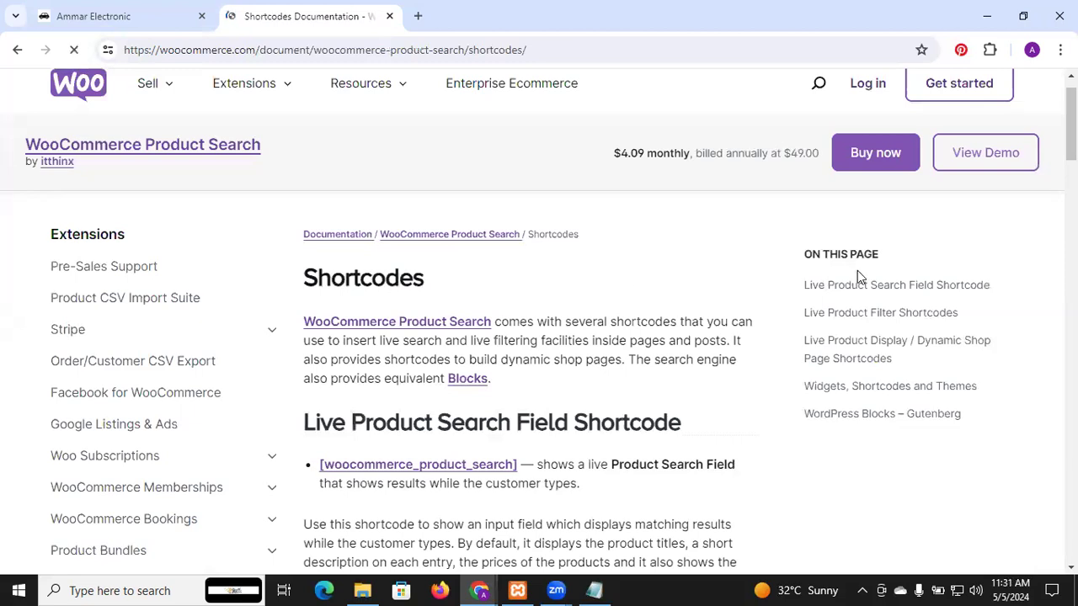
pyautogui.moveTo(1071, 122)
pyautogui.mouseDown()
pyautogui.moveTo(1071, 170)
pyautogui.moveTo(1071, 114)
pyautogui.mouseUp()
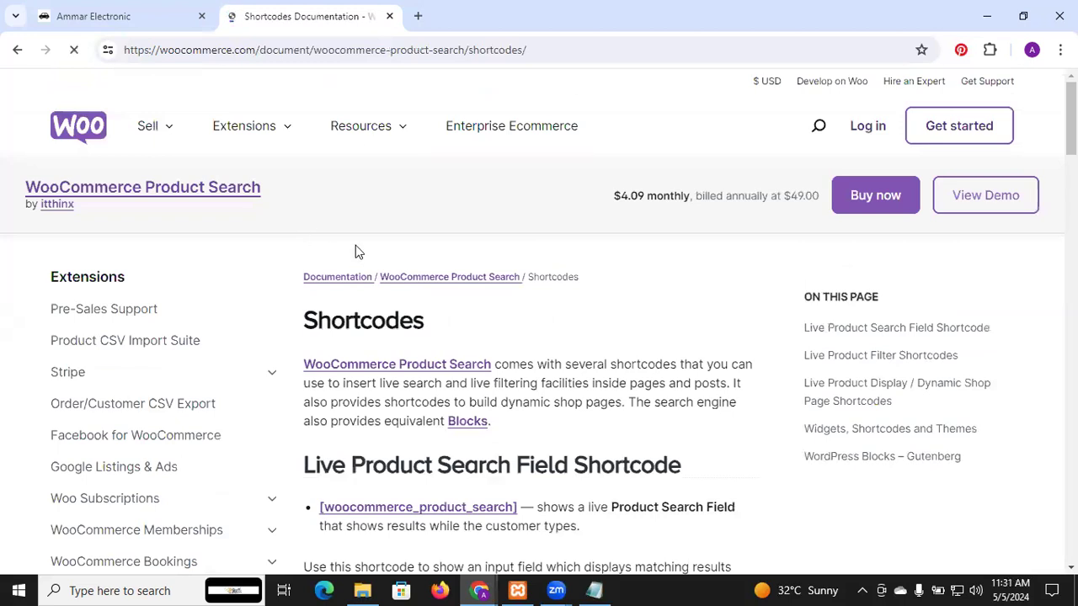
pyautogui.scroll(-10, 648, 304)
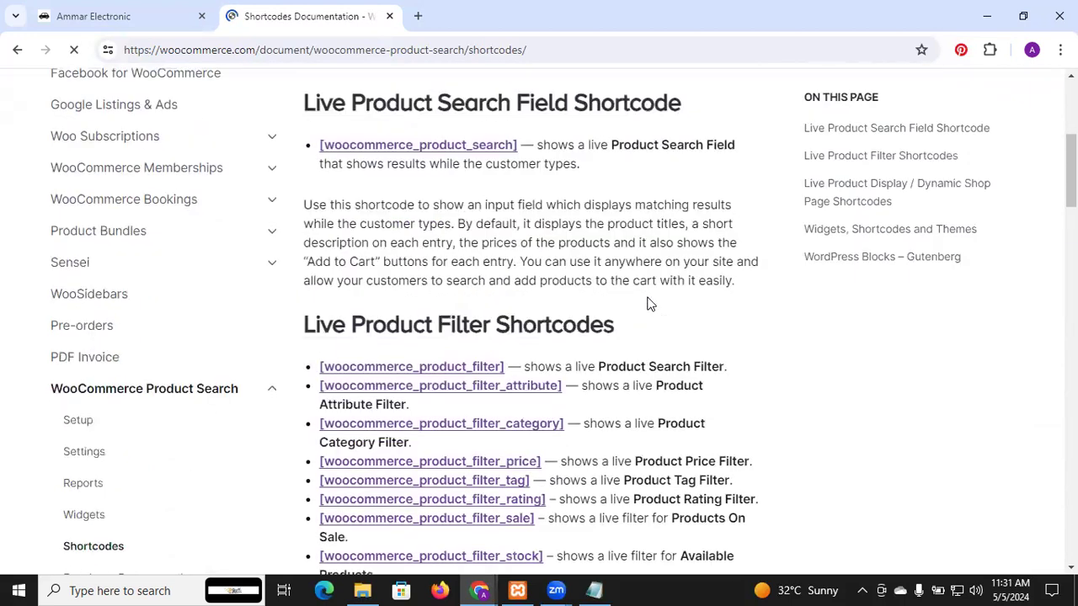
pyautogui.scroll(10, 649, 305)
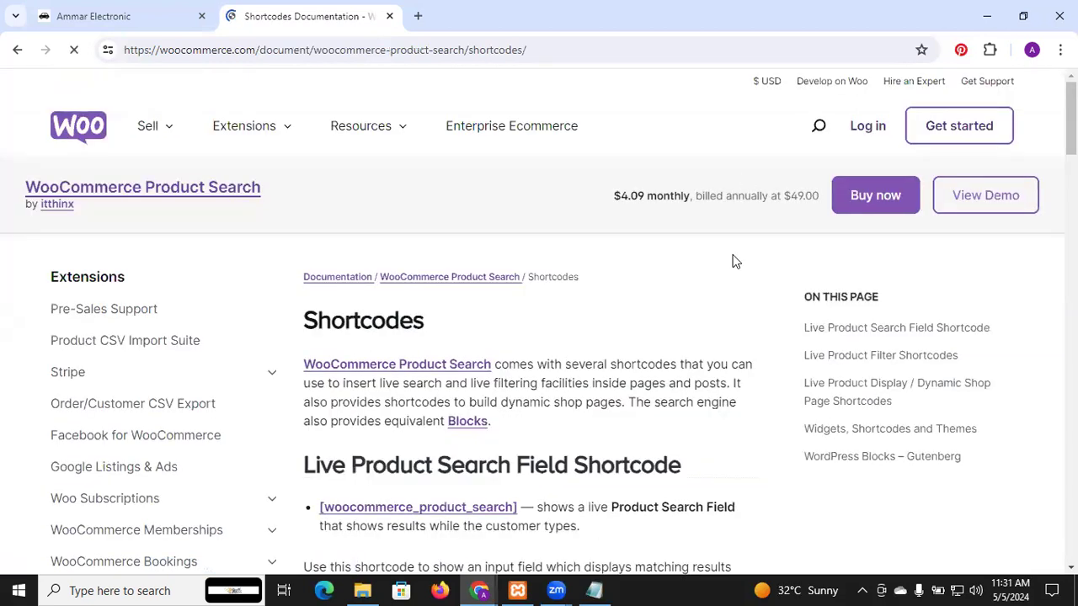
# Step: Find the word "category" within the shortcodes documentation page
pyautogui.hotkey('ctrl', 'f')
pyautogui.write('ca')
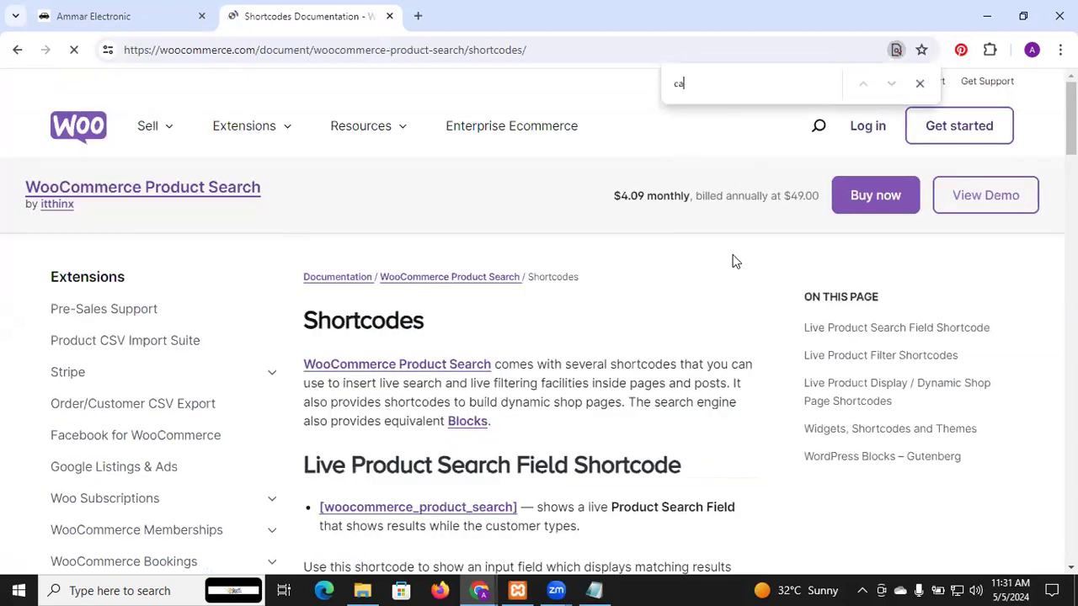
pyautogui.write('tegory')
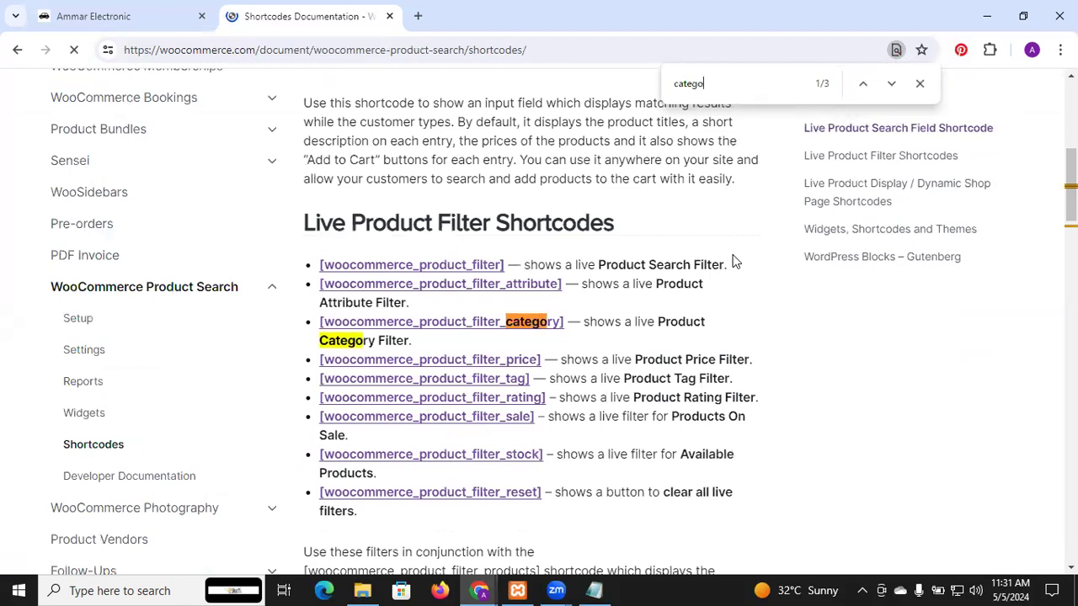
# Step: Step through the matches for "category" in the shortcodes documentation
pyautogui.click(891, 85)
pyautogui.click(891, 84)
pyautogui.click(892, 86)
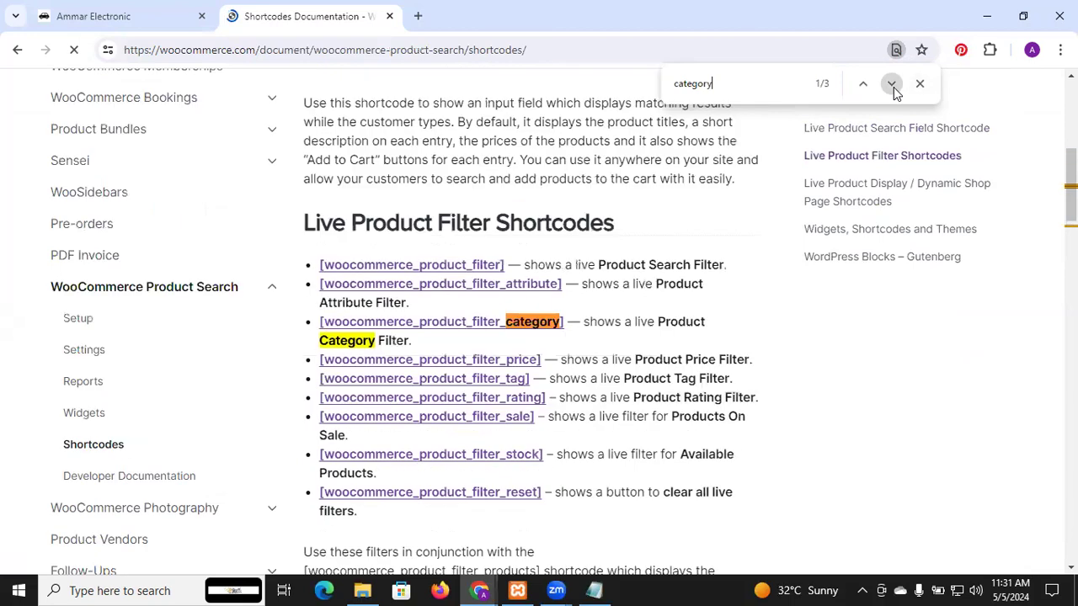
pyautogui.click(893, 86)
pyautogui.click(892, 86)
pyautogui.click(891, 85)
pyautogui.click(892, 85)
pyautogui.click(892, 84)
pyautogui.click(891, 84)
pyautogui.click(892, 84)
pyautogui.click(892, 85)
pyautogui.click(891, 84)
pyautogui.click(892, 84)
pyautogui.click(892, 84)
pyautogui.click(892, 84)
pyautogui.click(892, 85)
pyautogui.click(892, 84)
pyautogui.click(891, 84)
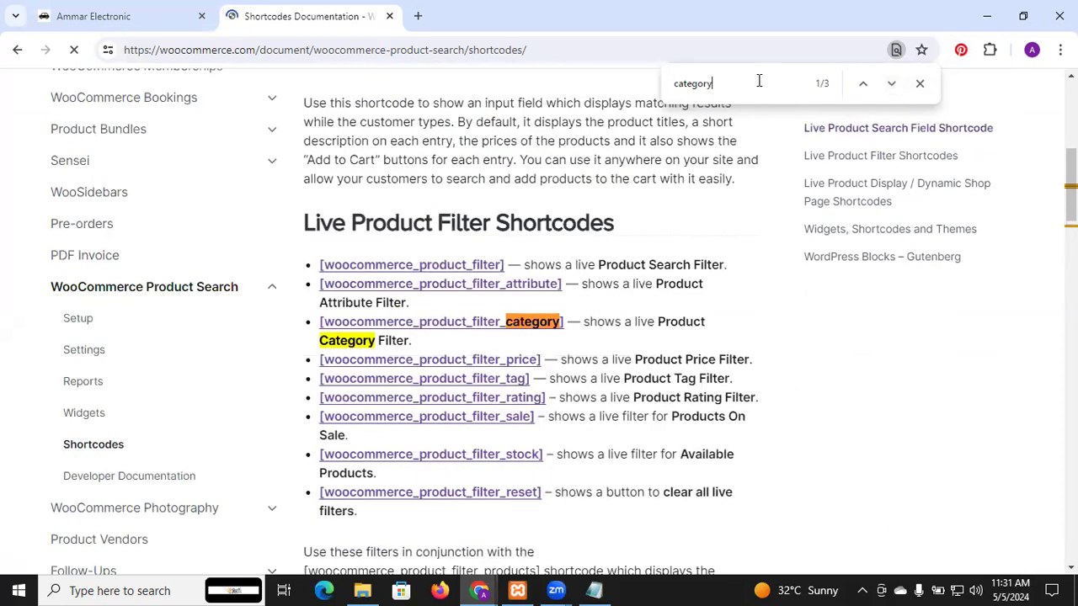
# Step: Replace the page search term with "featur" and skim the rest of the shortcodes page
pyautogui.moveTo(753, 81); pyautogui.dragTo(623, 91)
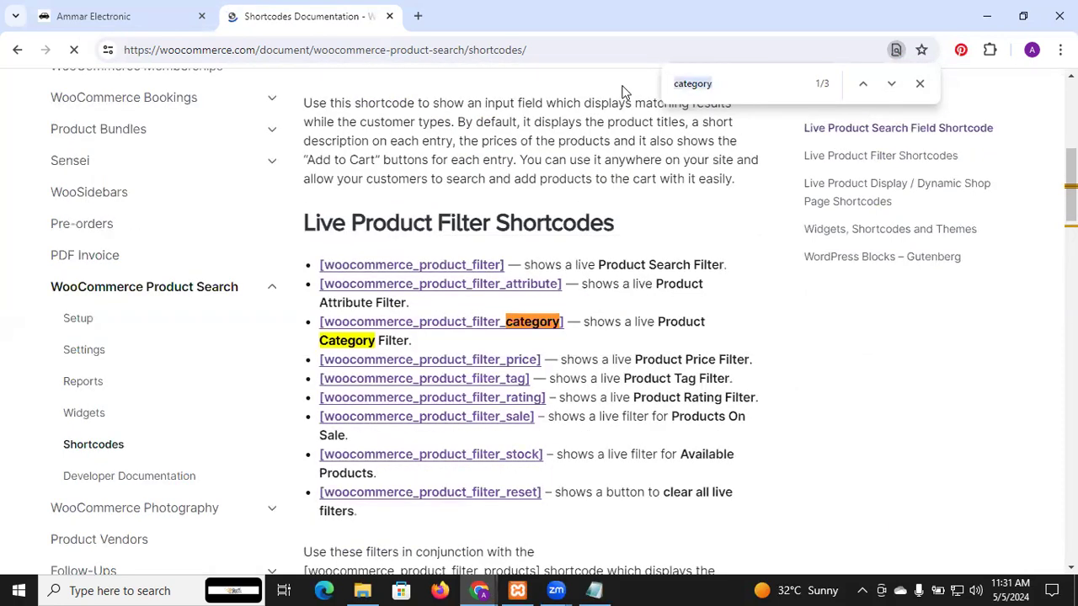
pyautogui.press('BackSpace')
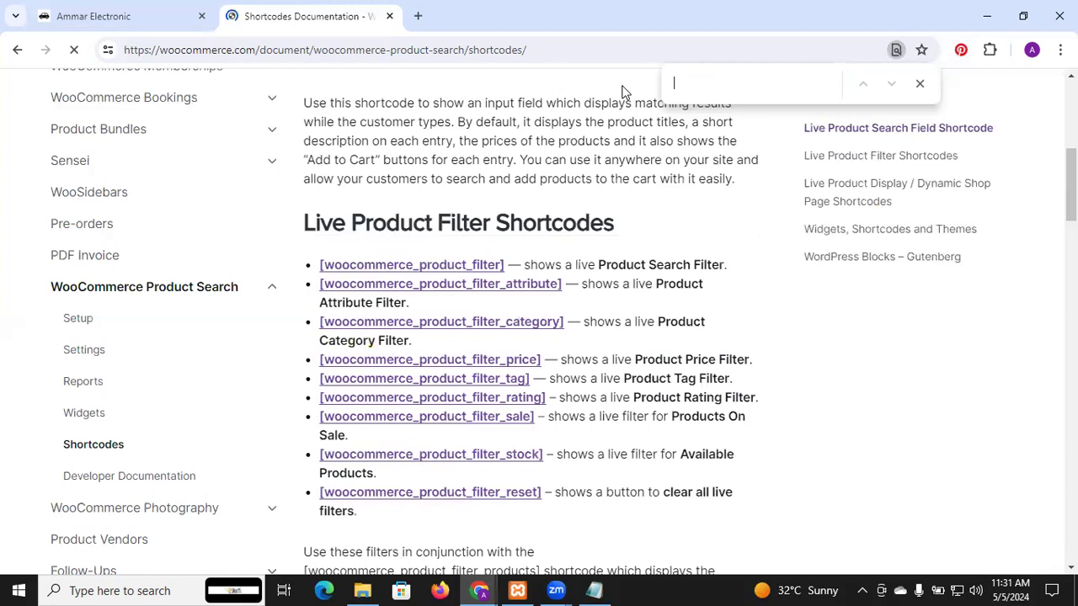
pyautogui.click(864, 589)
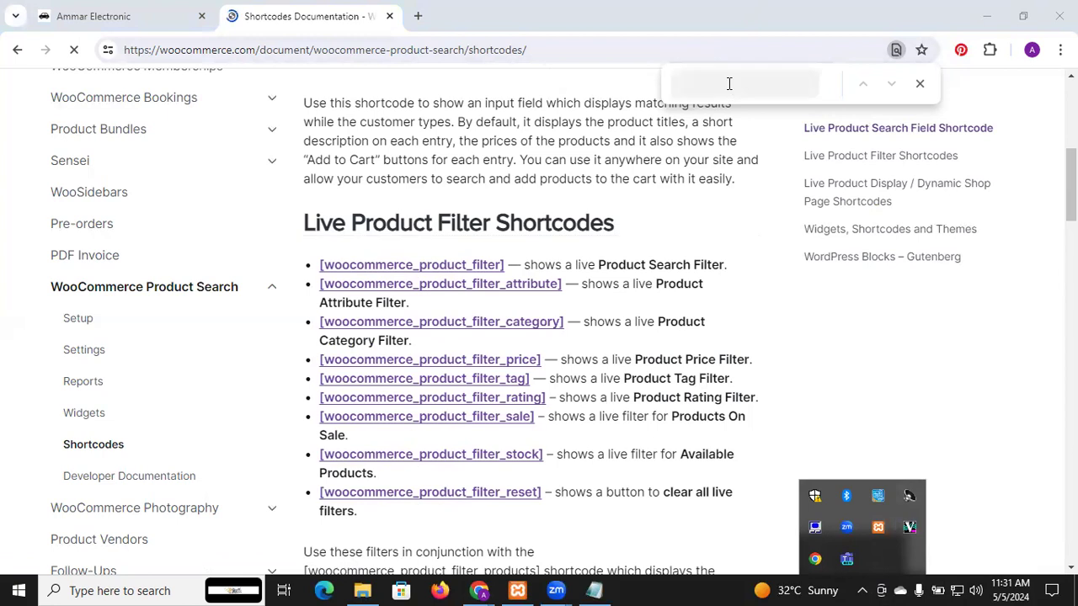
pyautogui.click(729, 83)
pyautogui.write('featureed')
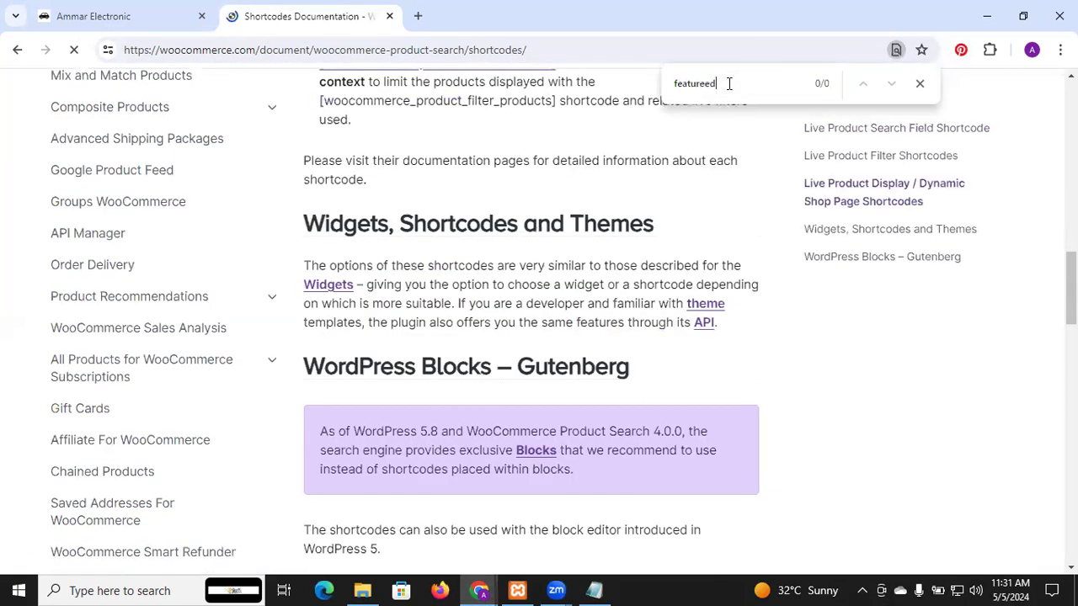
pyautogui.press('BackSpace')
pyautogui.press('BackSpace')
pyautogui.press('BackSpace')
pyautogui.press('BackSpace')
pyautogui.press('BackSpace')
pyautogui.press('BackSpace')
pyautogui.press('BackSpace')
pyautogui.press('BackSpace')
pyautogui.press('BackSpace')
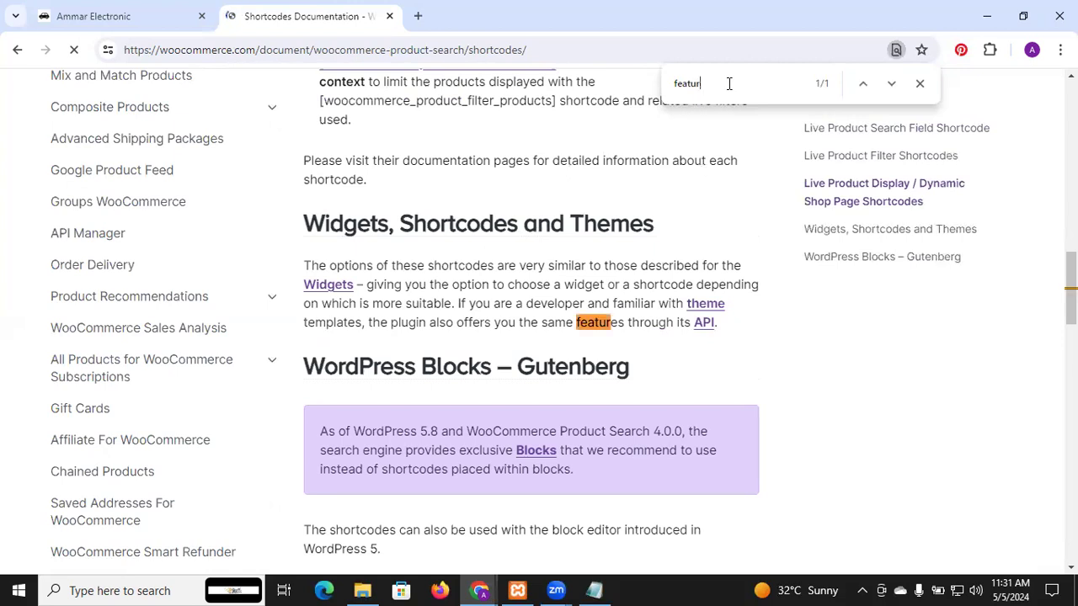
pyautogui.scroll(-15, 712, 376)
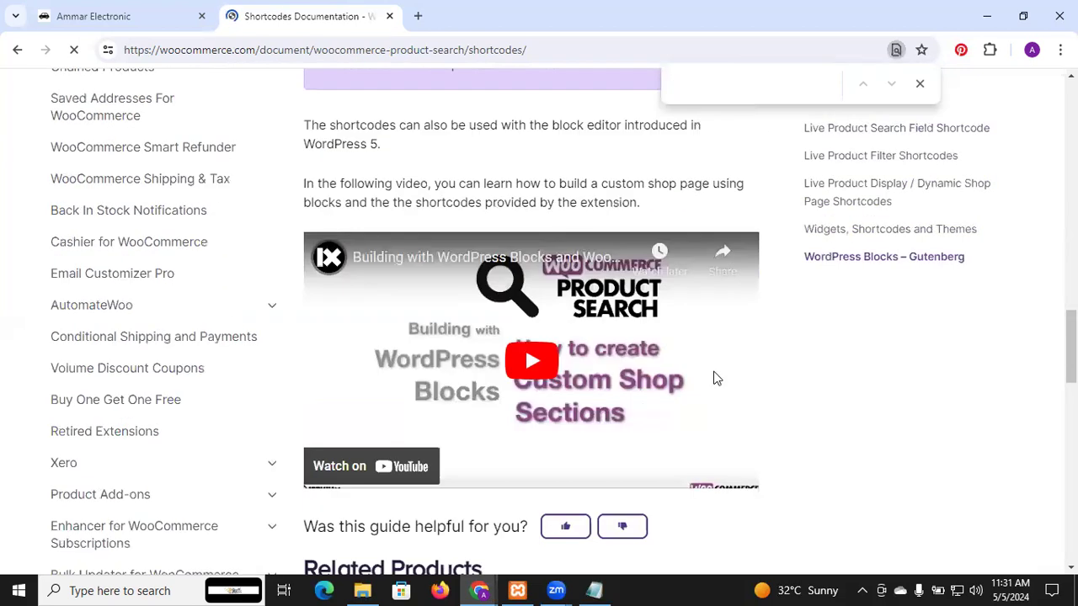
pyautogui.scroll(-3, 713, 376)
pyautogui.scroll(20, 713, 375)
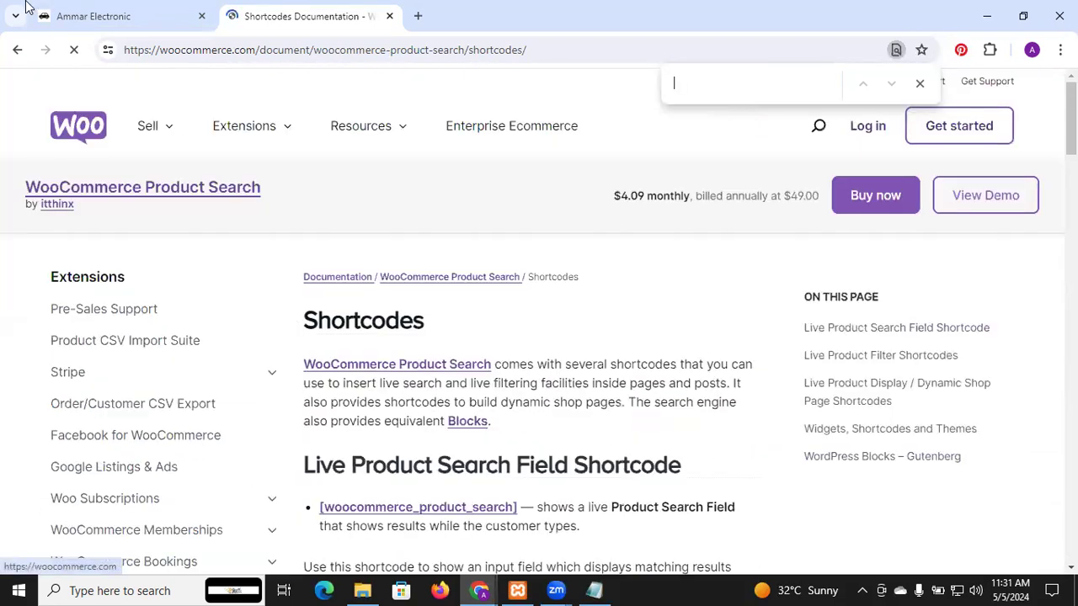
# Step: Return to the Google results and open "Shortcodes included with WooCommerce Documentation"
pyautogui.click(13, 50)
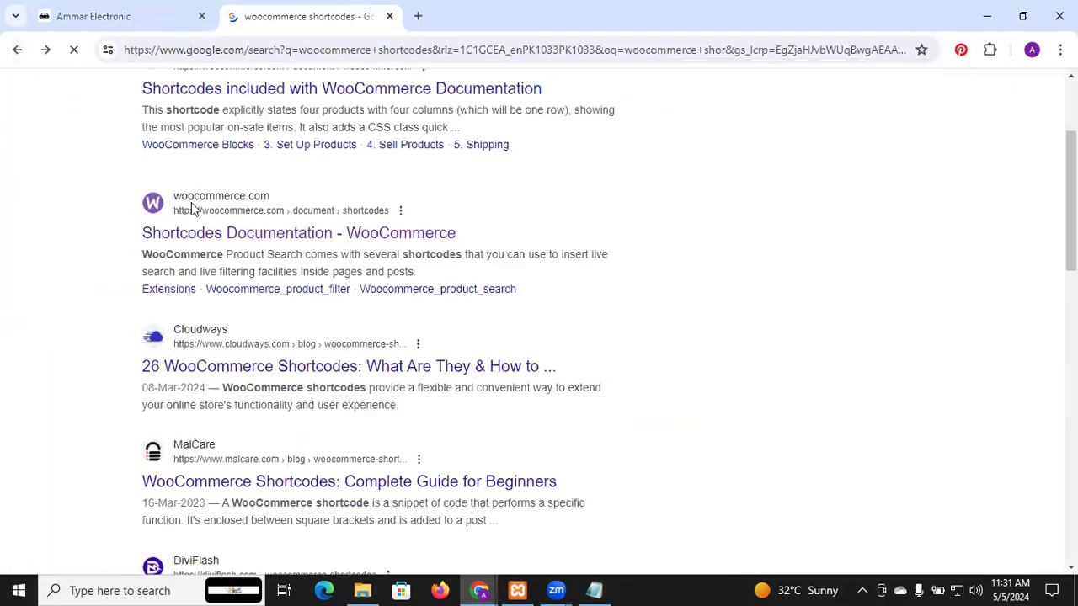
pyautogui.scroll(2, 214, 234)
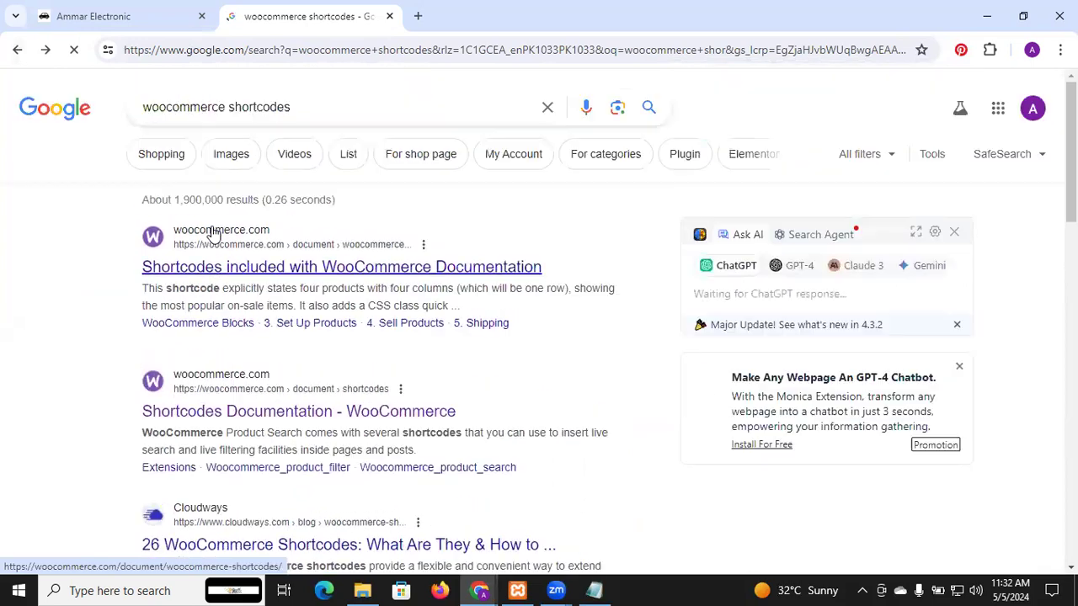
pyautogui.click(245, 272)
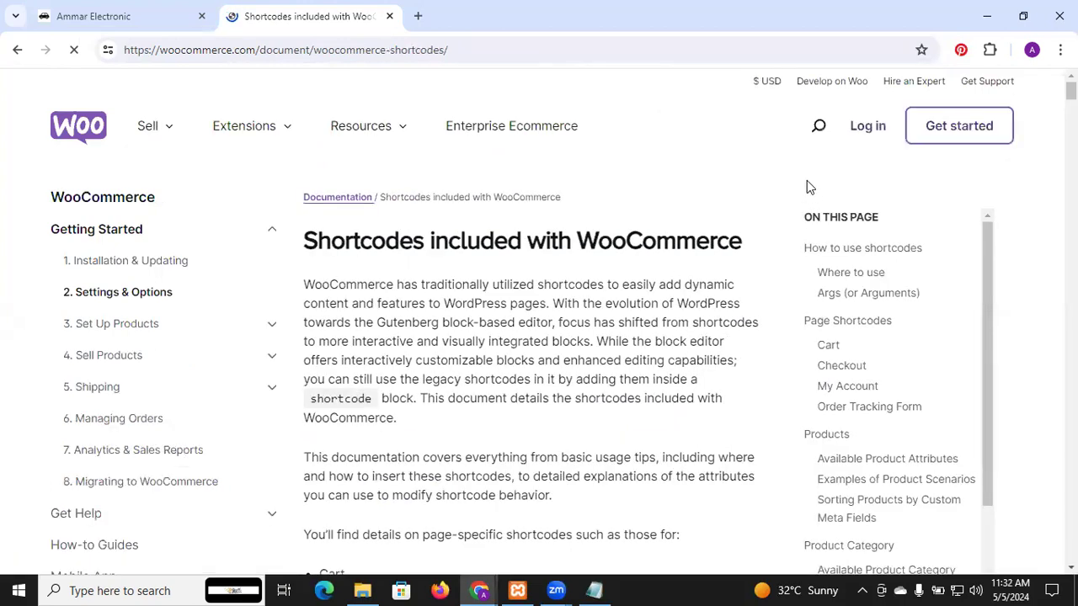
# Step: Find "featured" on the documentation page and step through its matches to the "Scenario 2 – Featured Products" example
pyautogui.hotkey('ctrl', 'f')
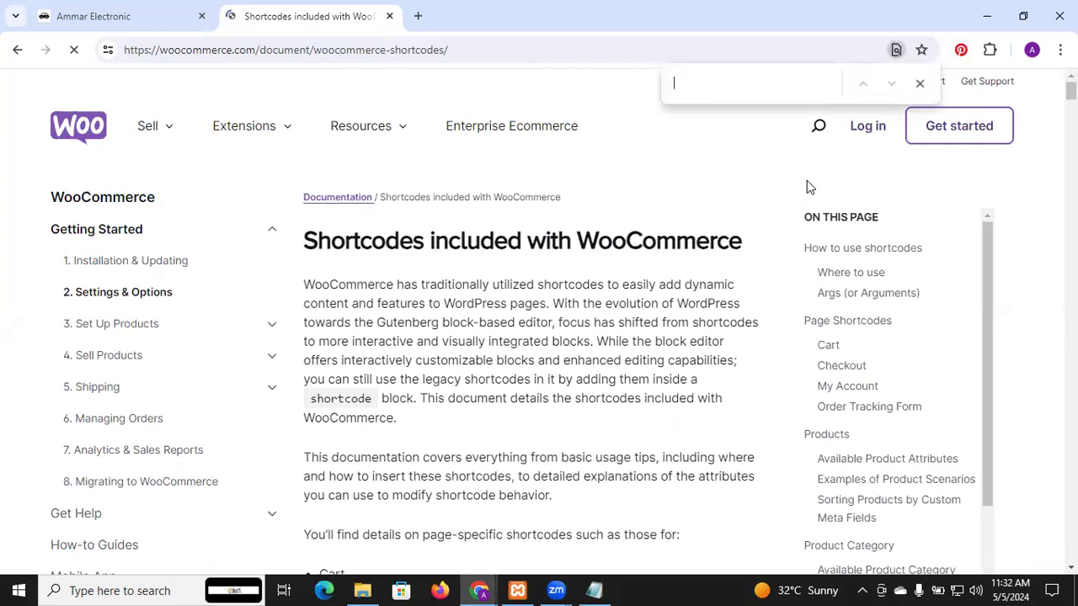
pyautogui.write('feat')
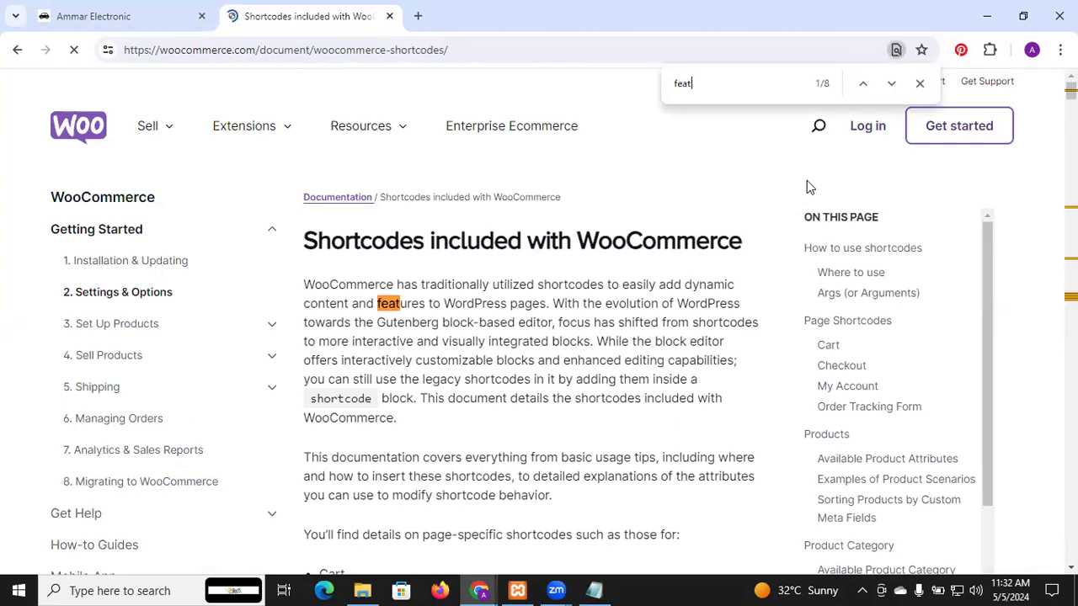
pyautogui.write('ured')
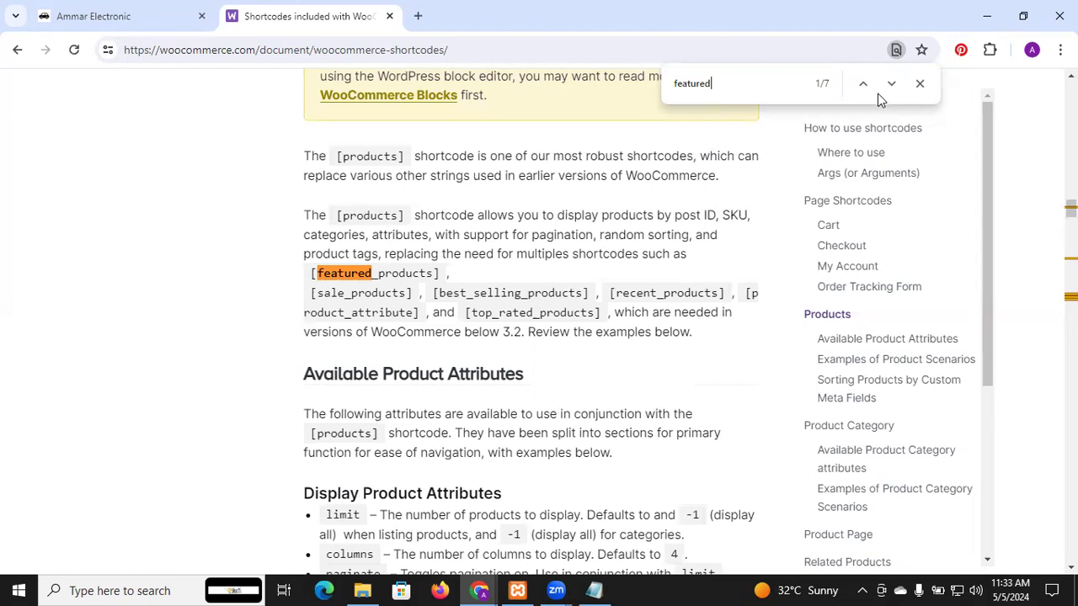
pyautogui.click(890, 84)
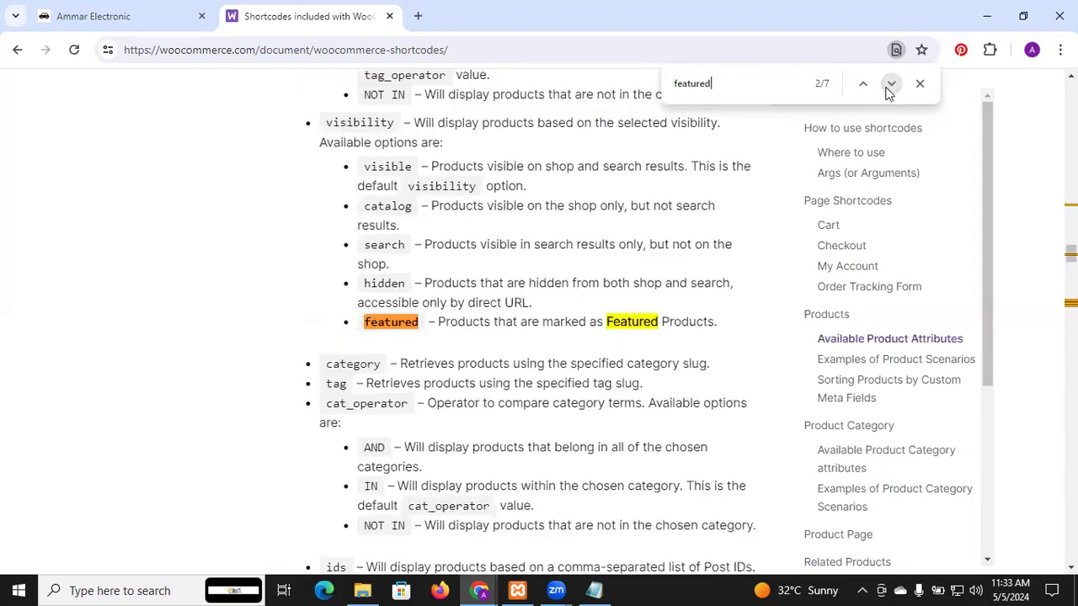
pyautogui.click(890, 84)
pyautogui.click(890, 85)
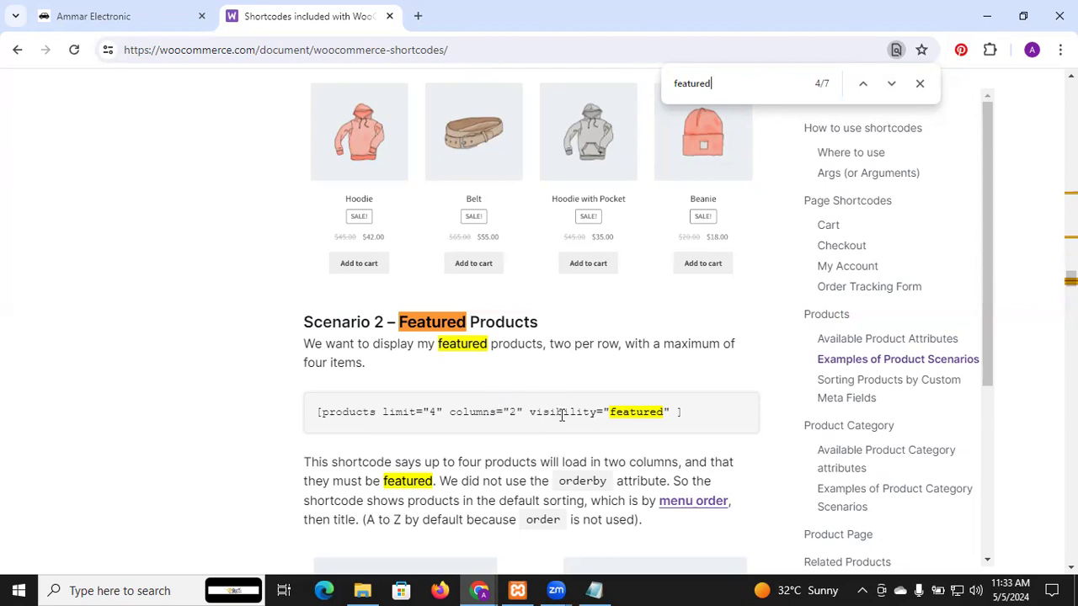
# Step: Examine the product scenario examples and special product attributes around the Featured Products shortcode
pyautogui.moveTo(988, 294); pyautogui.dragTo(985, 321)
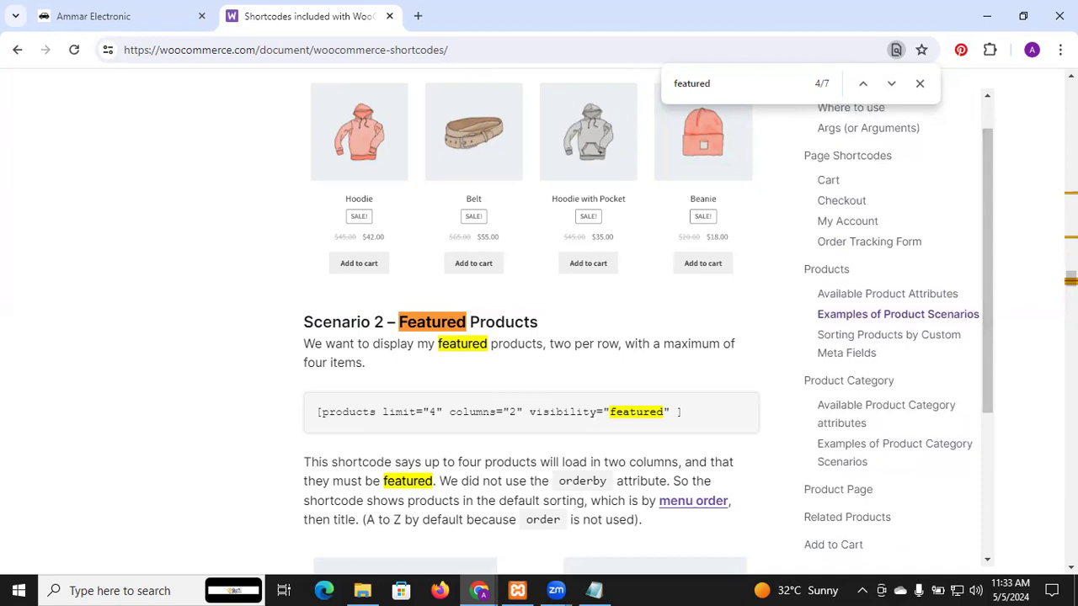
pyautogui.scroll(-3, 531, 322)
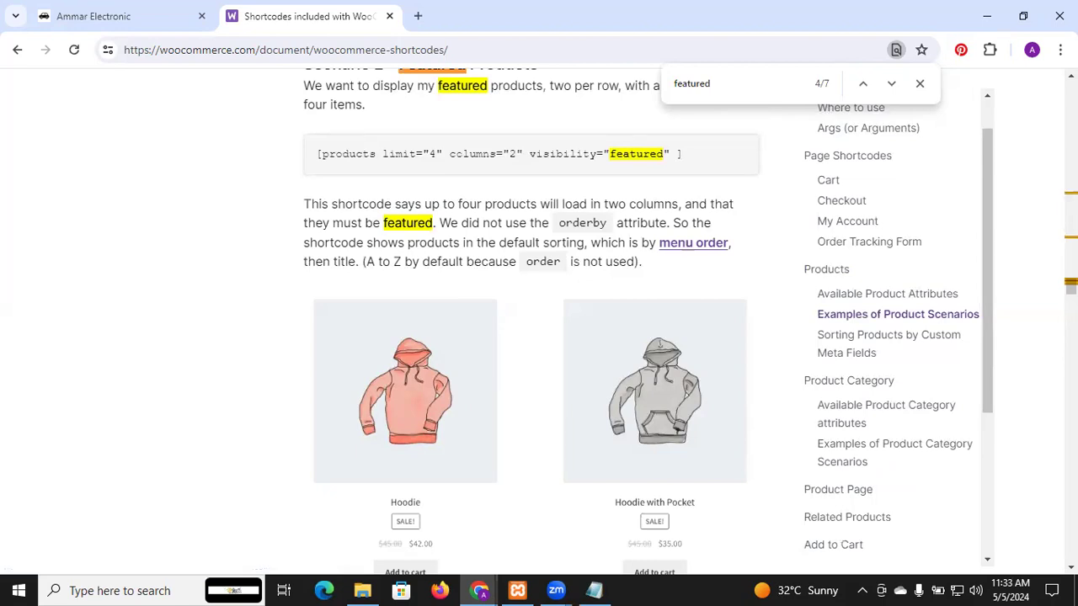
pyautogui.scroll(-4, 532, 320)
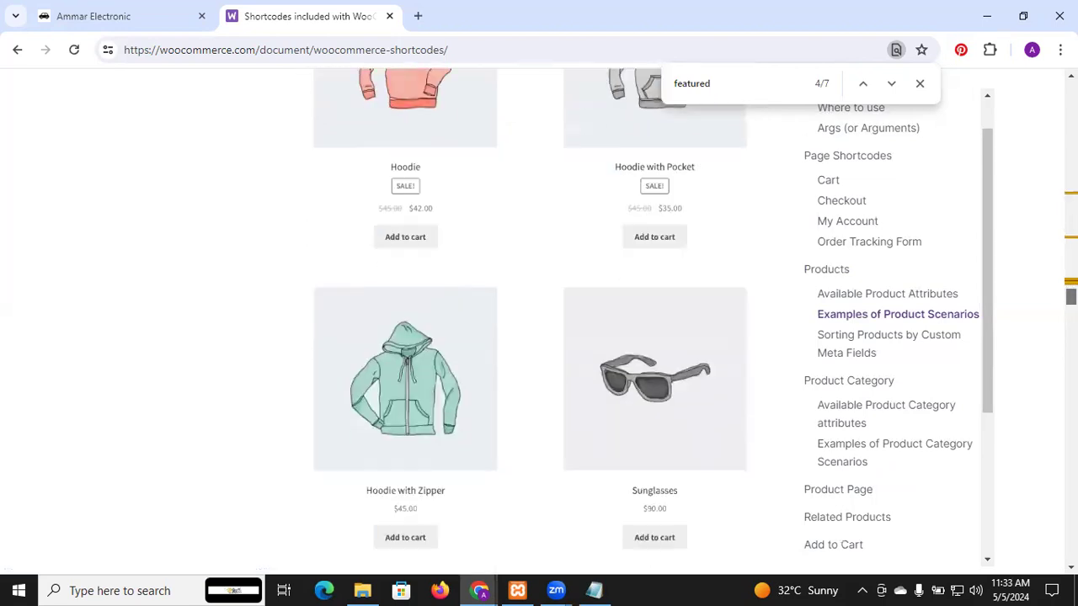
pyautogui.scroll(-2, 531, 320)
pyautogui.scroll(10, 531, 320)
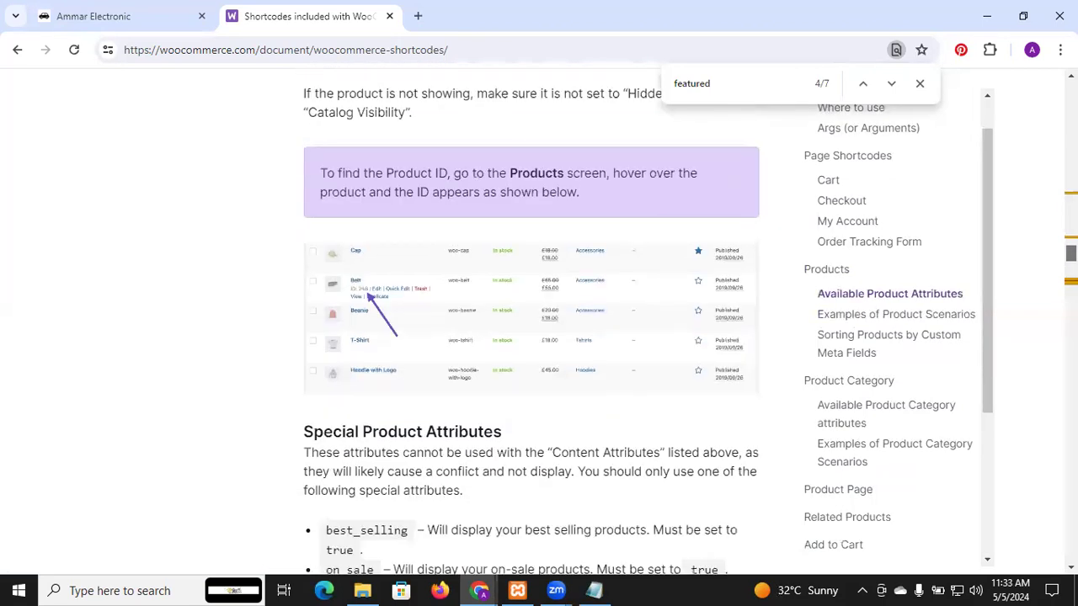
pyautogui.scroll(4, 532, 320)
pyautogui.scroll(-15, 532, 320)
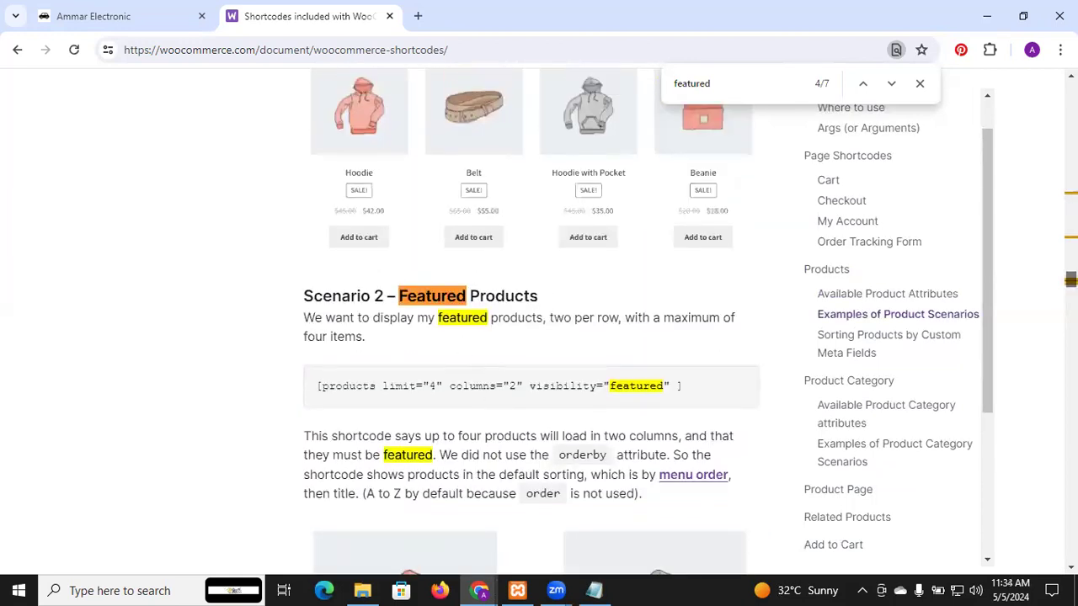
pyautogui.scroll(5, 530, 319)
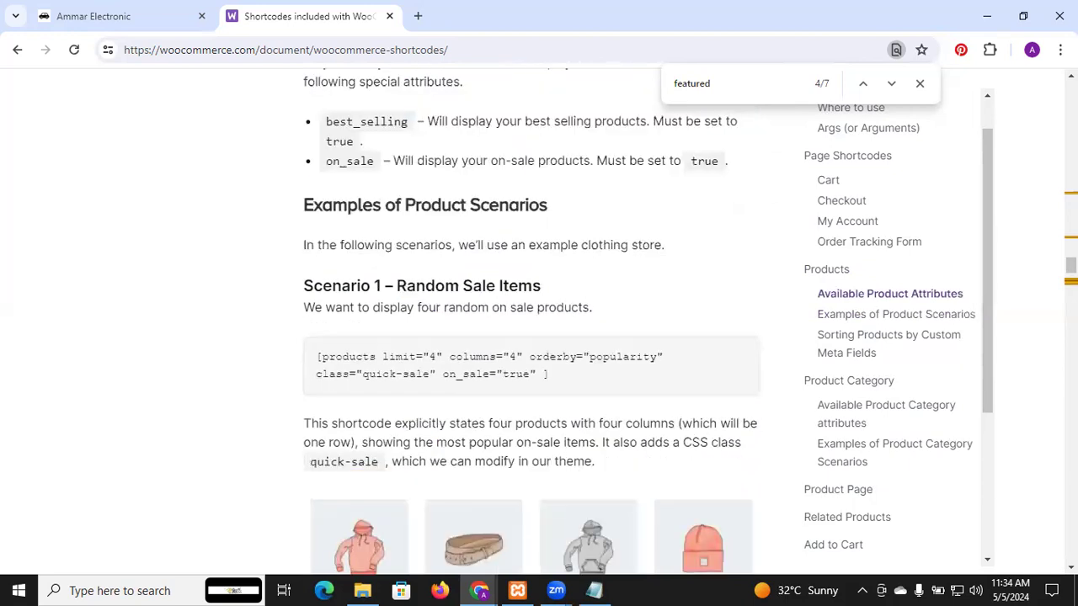
pyautogui.scroll(-4, 530, 320)
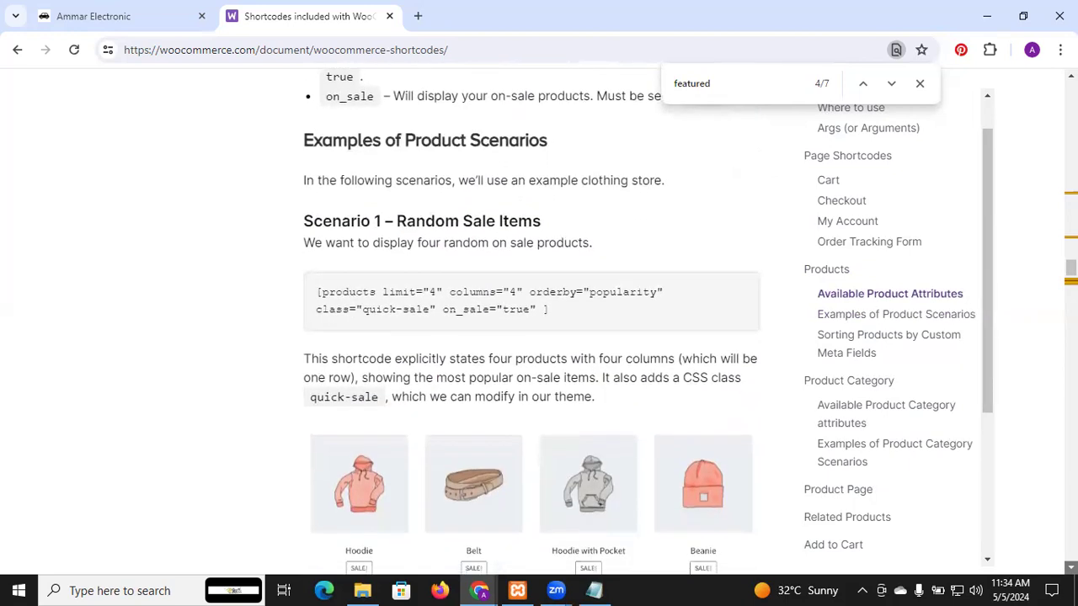
pyautogui.scroll(-2, 530, 320)
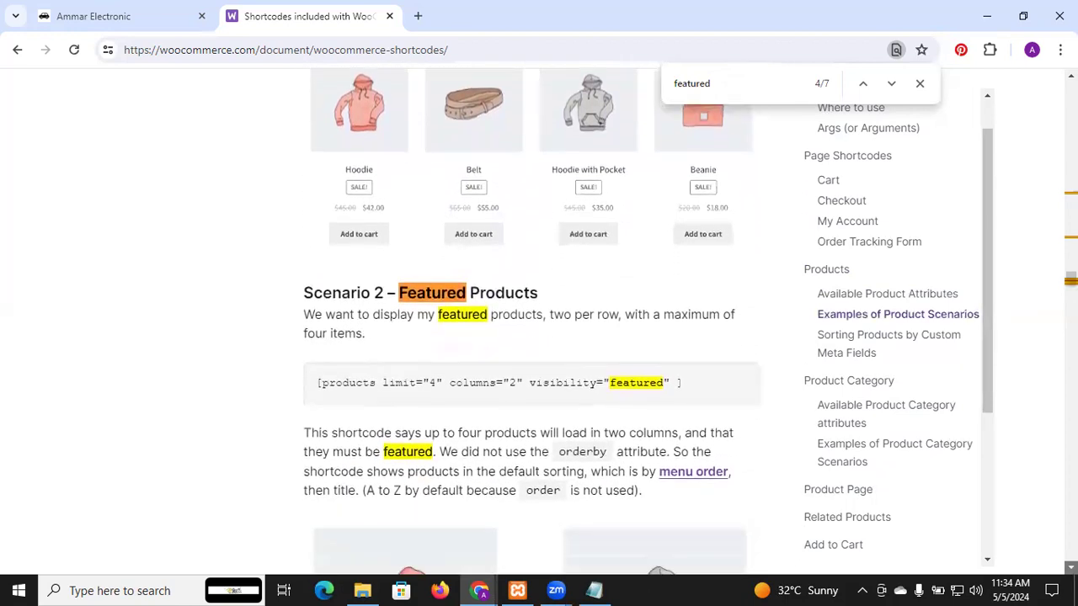
pyautogui.scroll(-3, 530, 319)
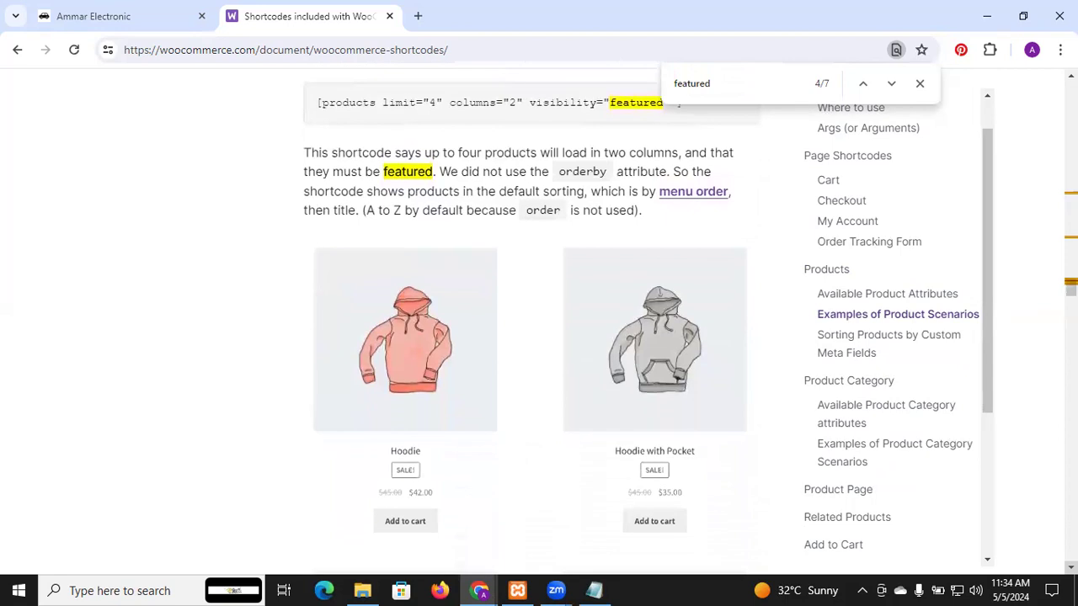
# Step: Switch back to the local store's tab and open the product categories page in the WordPress admin
pyautogui.click(74, 6)
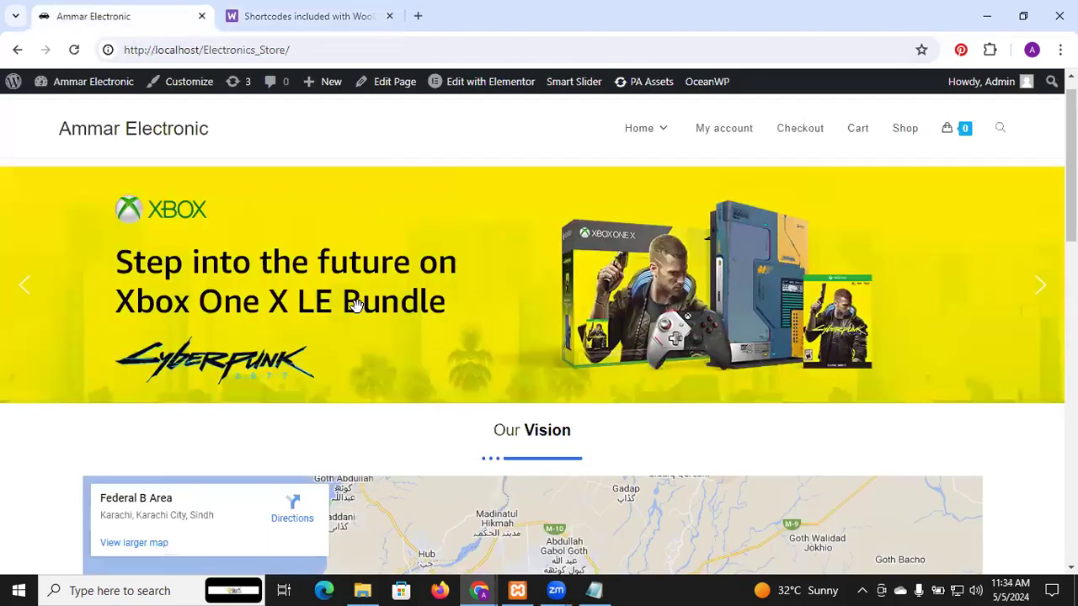
pyautogui.click(13, 81)
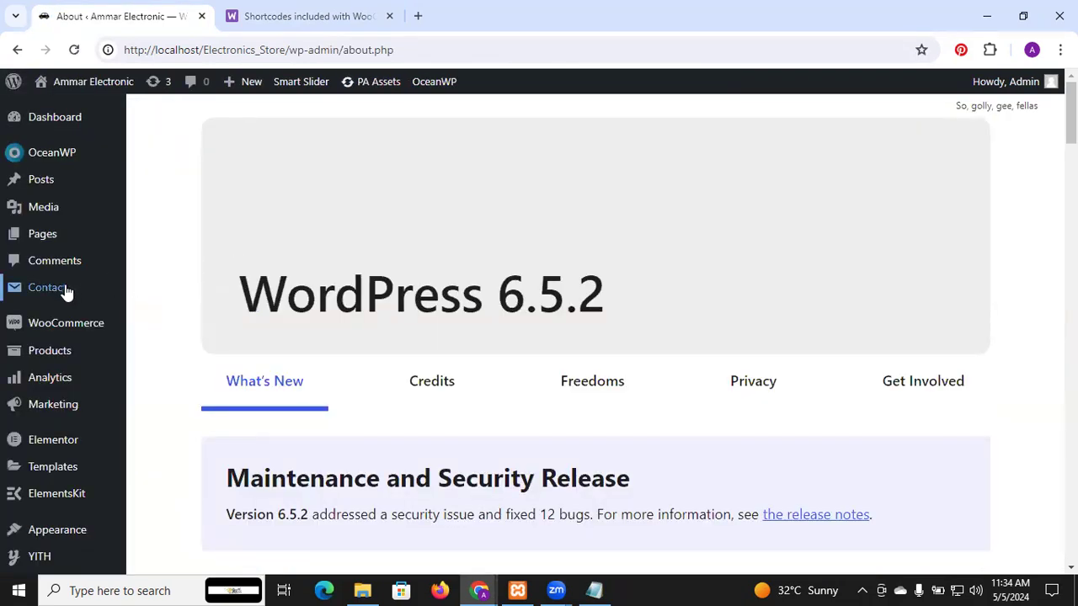
pyautogui.moveTo(69, 333)
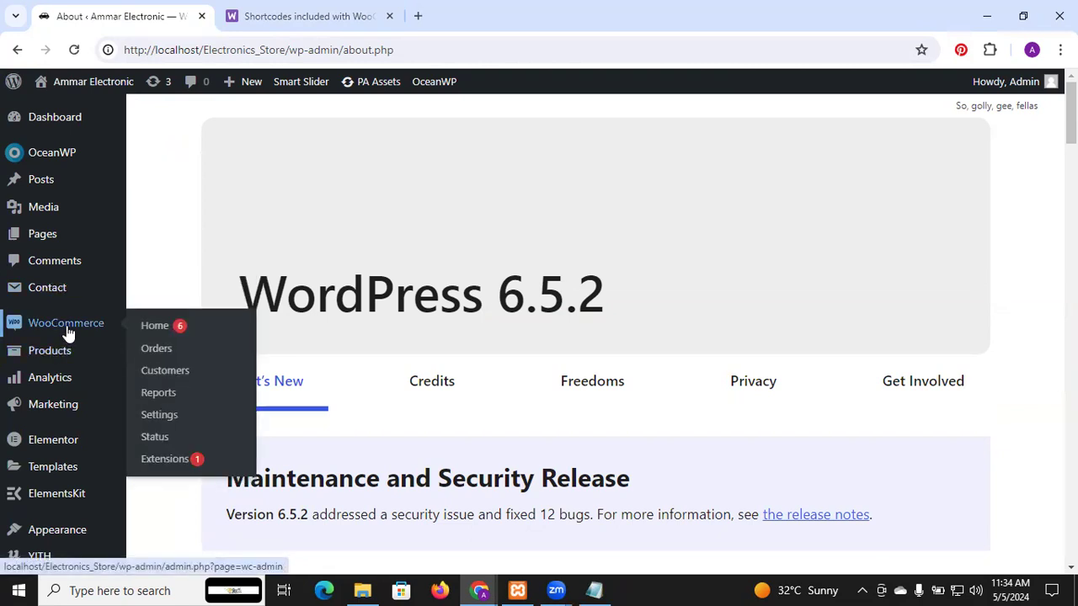
pyautogui.moveTo(67, 357)
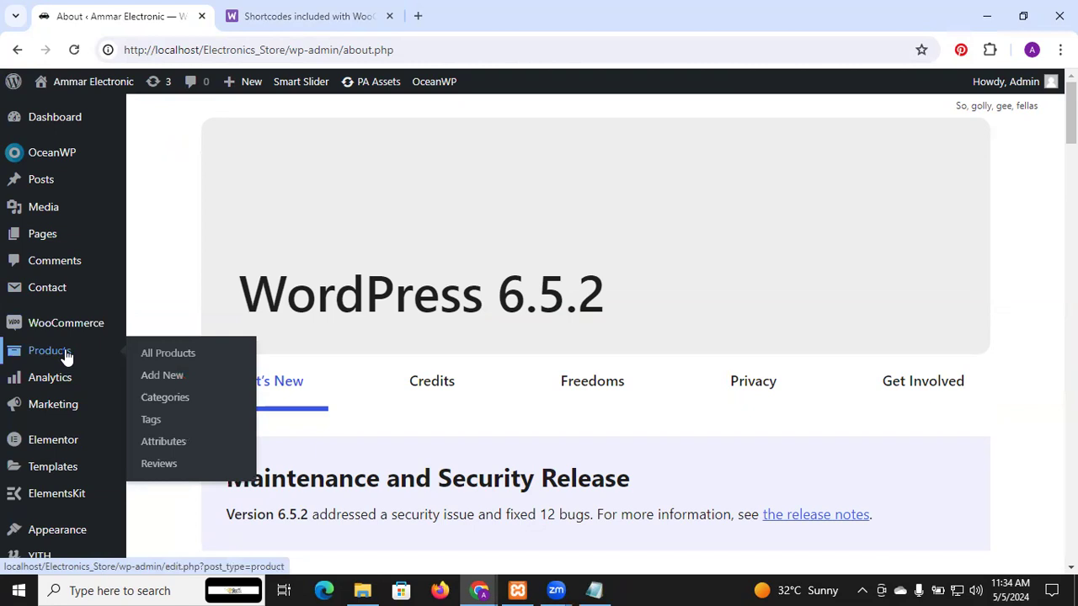
pyautogui.click(182, 402)
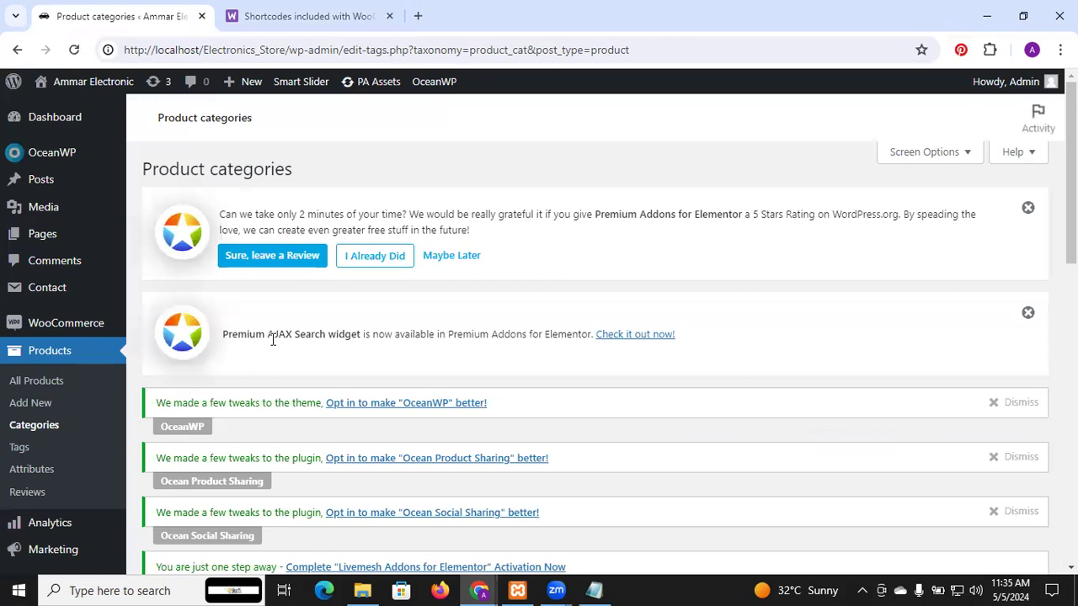
# Step: Fill in the new product category form with the name "Mobile" and the slug "mb"
pyautogui.scroll(-4, 313, 368)
pyautogui.scroll(1, 313, 369)
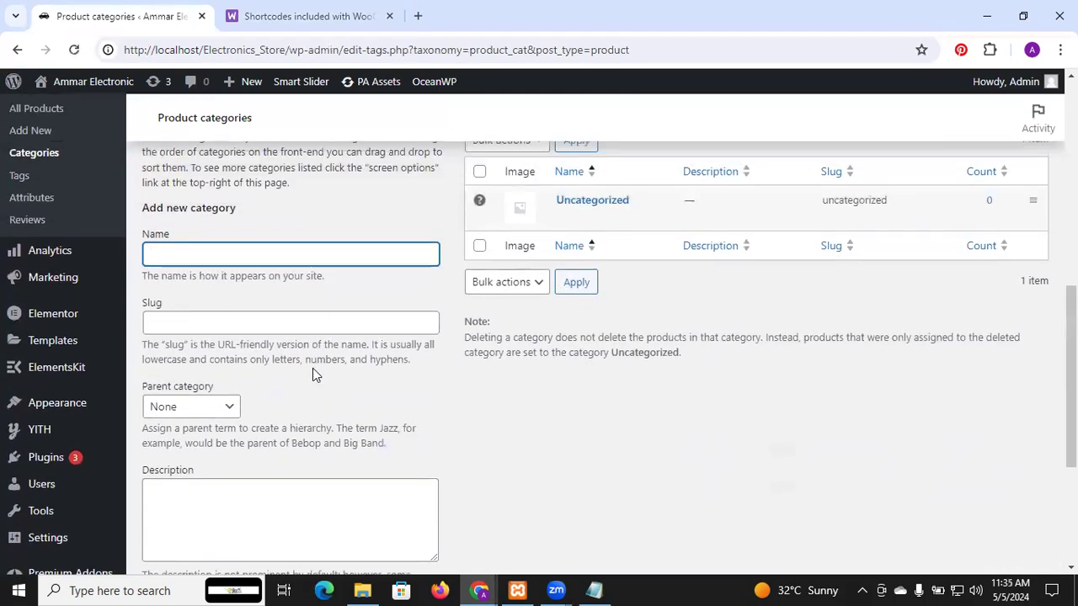
pyautogui.write('Mobile')
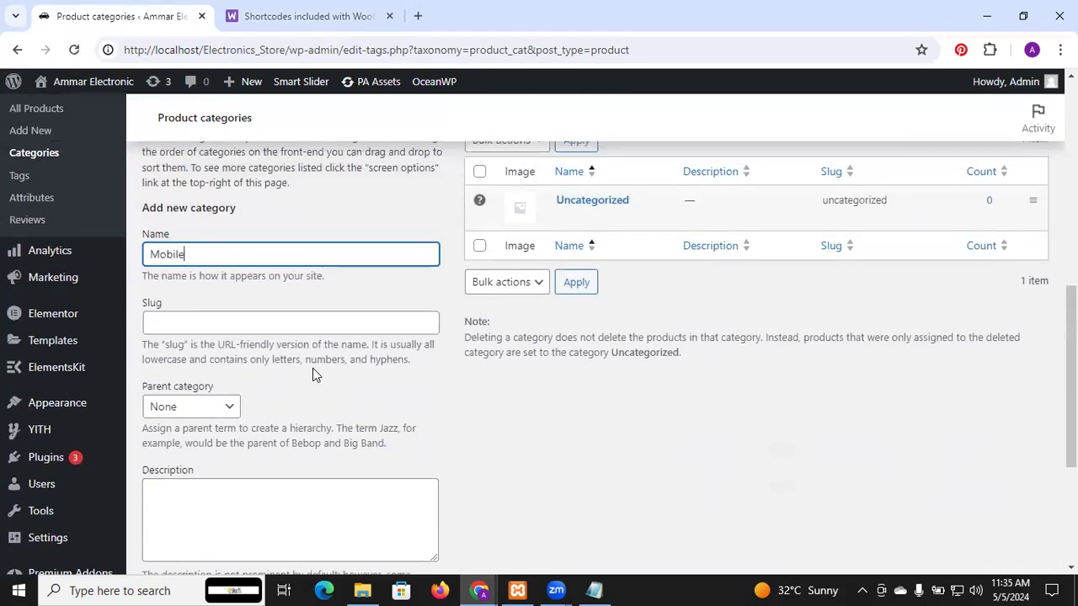
pyautogui.click(212, 328)
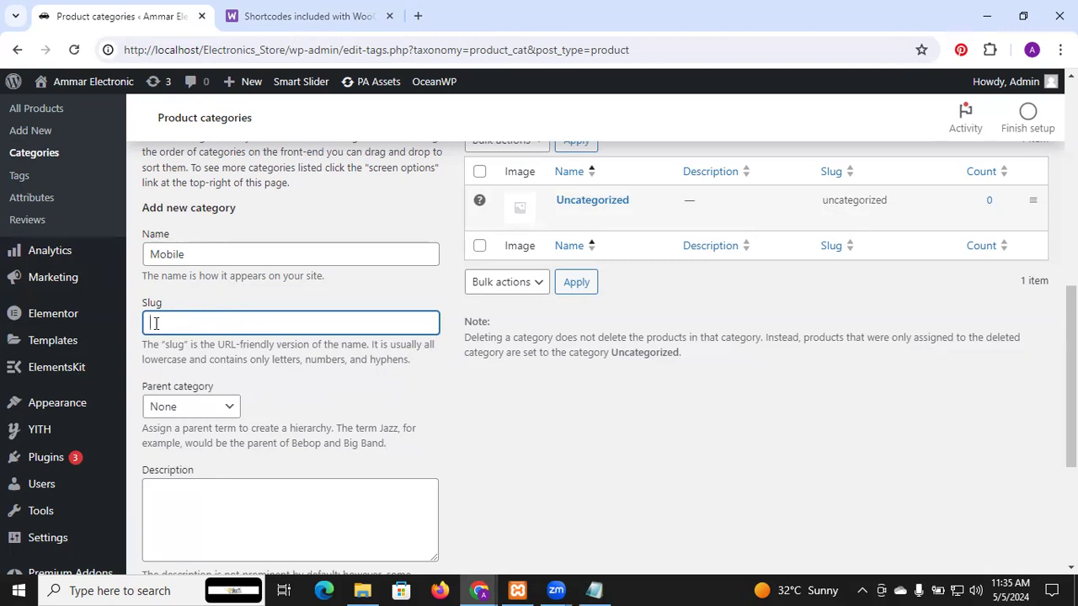
pyautogui.write('mob')
pyautogui.scroll(-1, 334, 477)
pyautogui.scroll(-2, 334, 478)
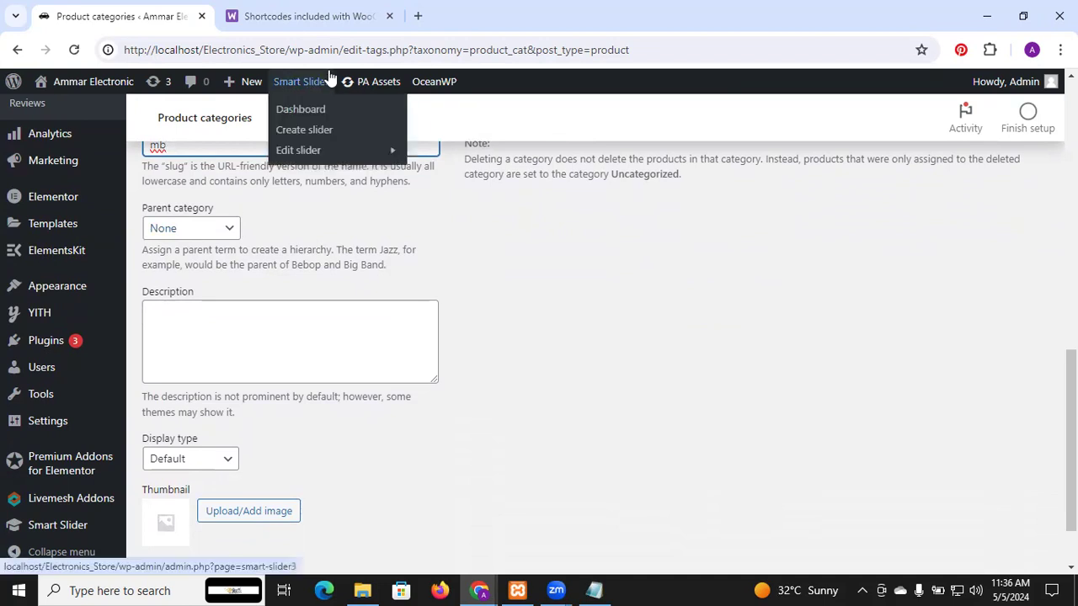
# Step: Give the Mobile category the description "abc" and add it with no parent category and no thumbnail
pyautogui.scroll(2, 358, 230)
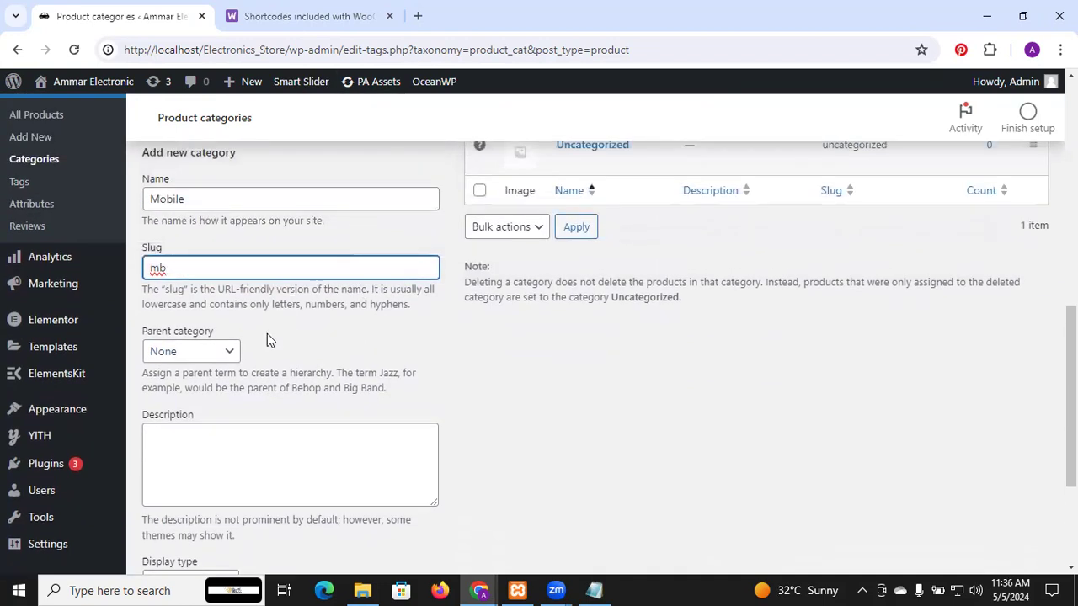
pyautogui.click(231, 360)
pyautogui.click(350, 357)
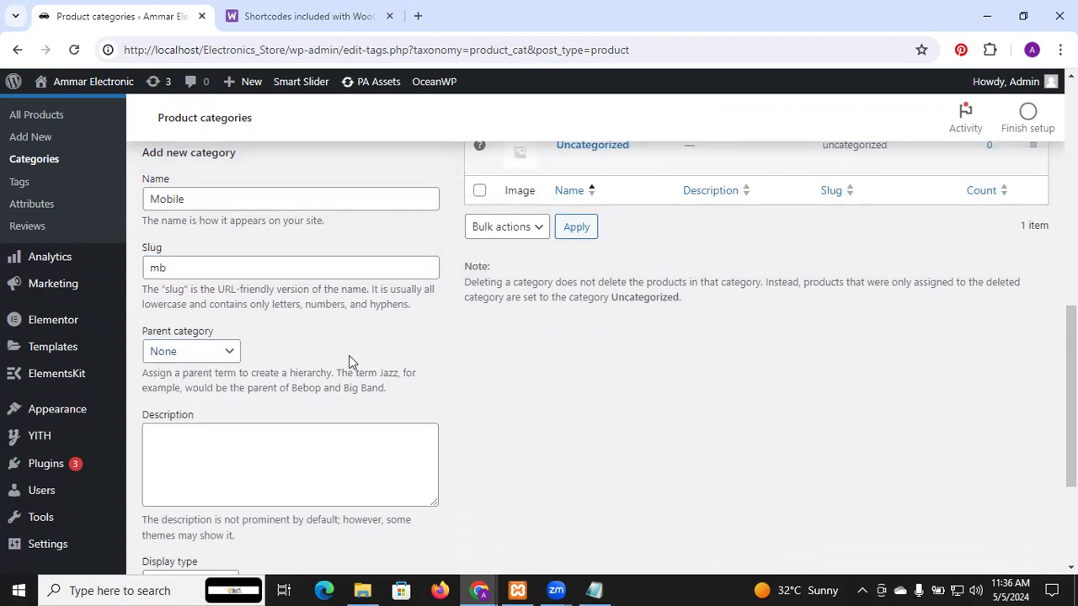
pyautogui.scroll(-1, 348, 355)
pyautogui.click(293, 354)
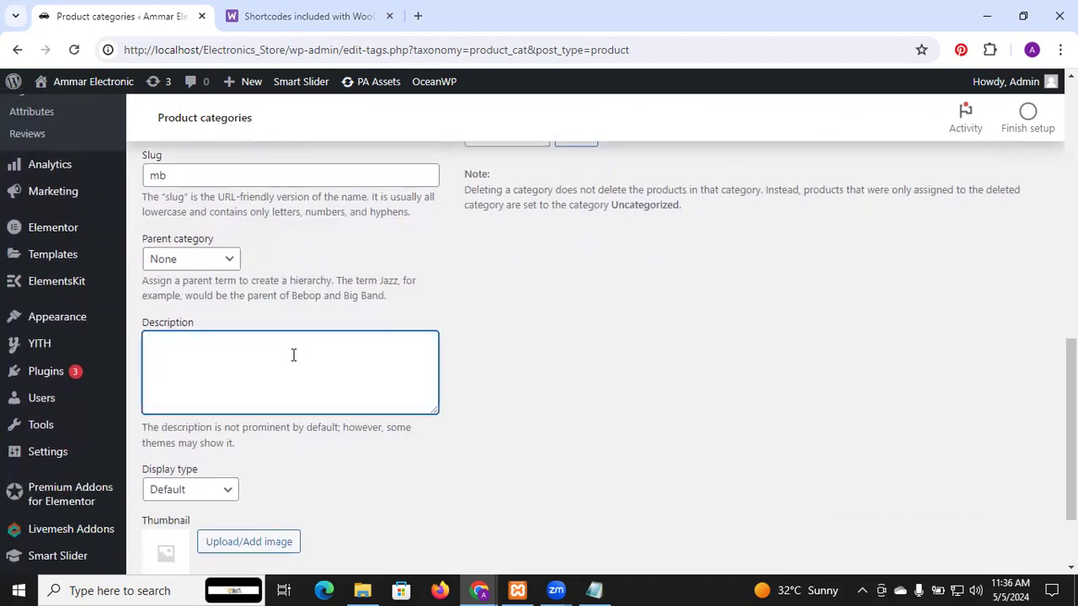
pyautogui.write('abc')
pyautogui.scroll(-2, 293, 354)
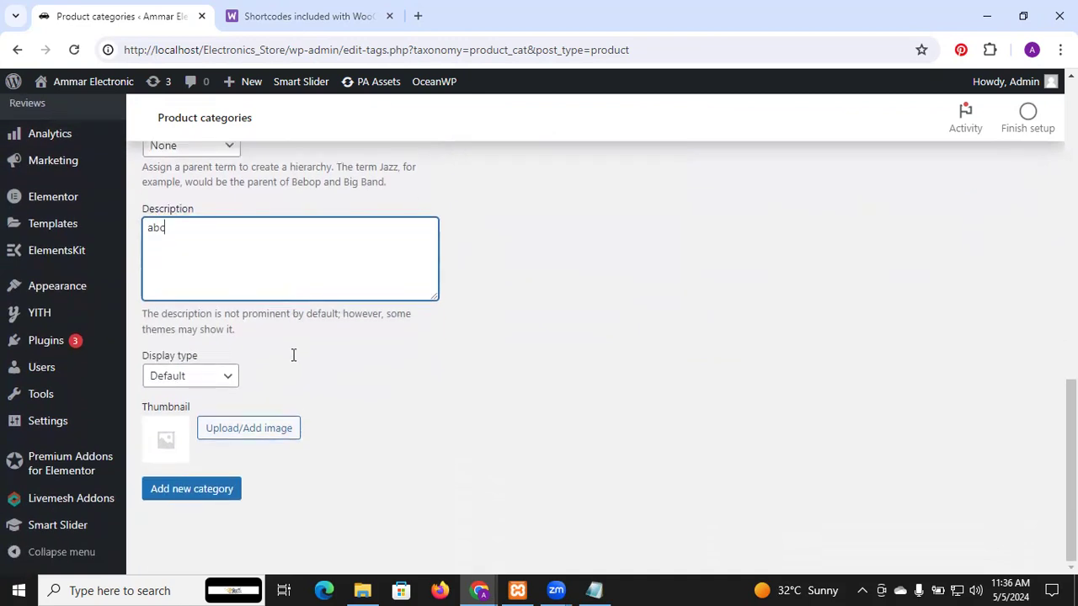
pyautogui.click(246, 429)
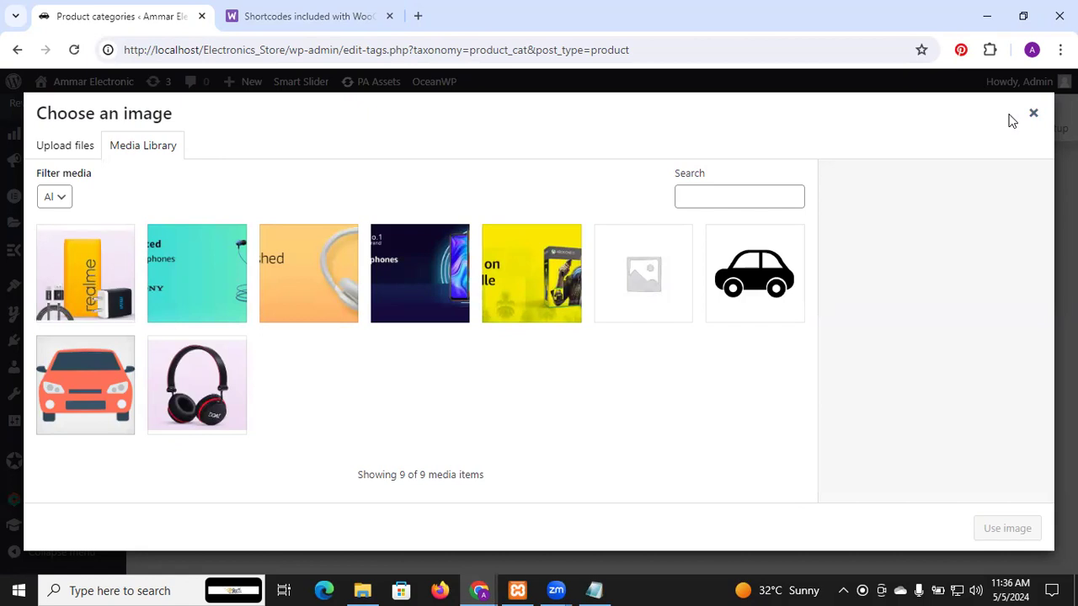
pyautogui.click(1033, 113)
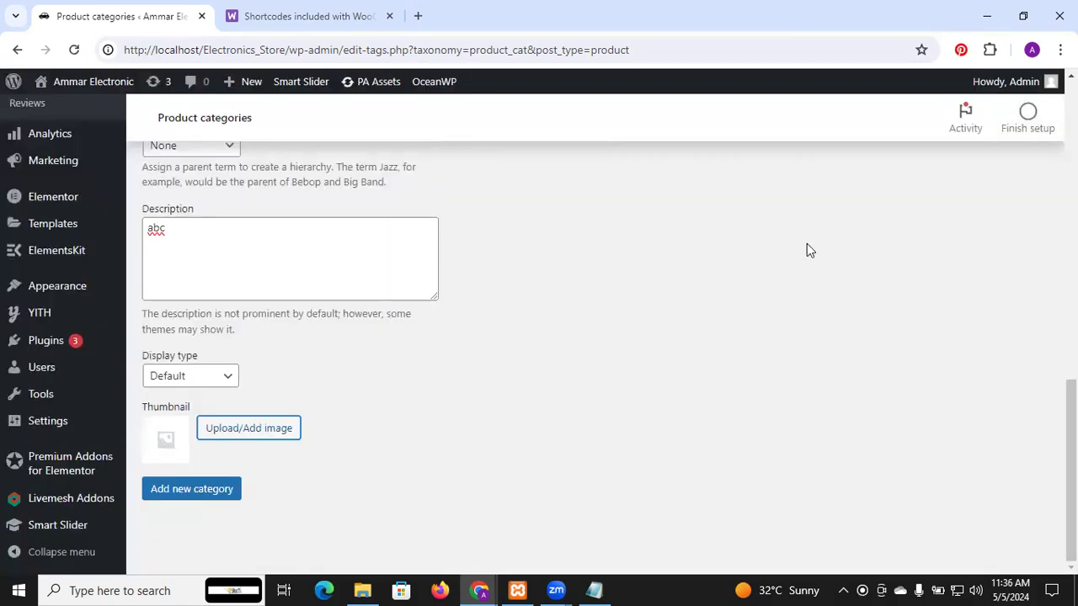
pyautogui.click(199, 497)
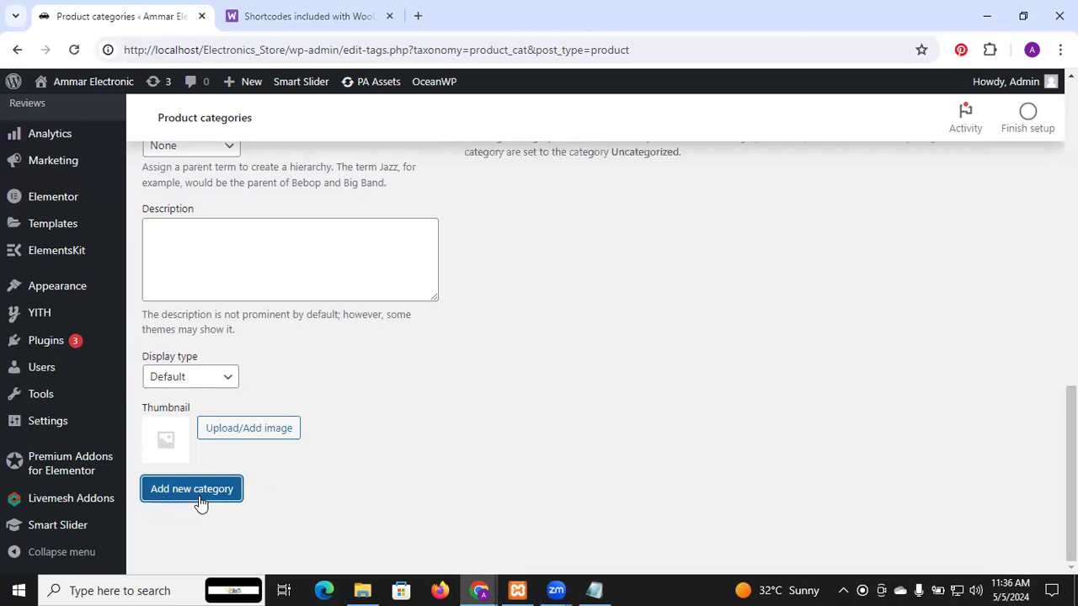
# Step: Add another product category named "laptop" with the slug "lt" and the description "xyz"
pyautogui.scroll(15, 616, 368)
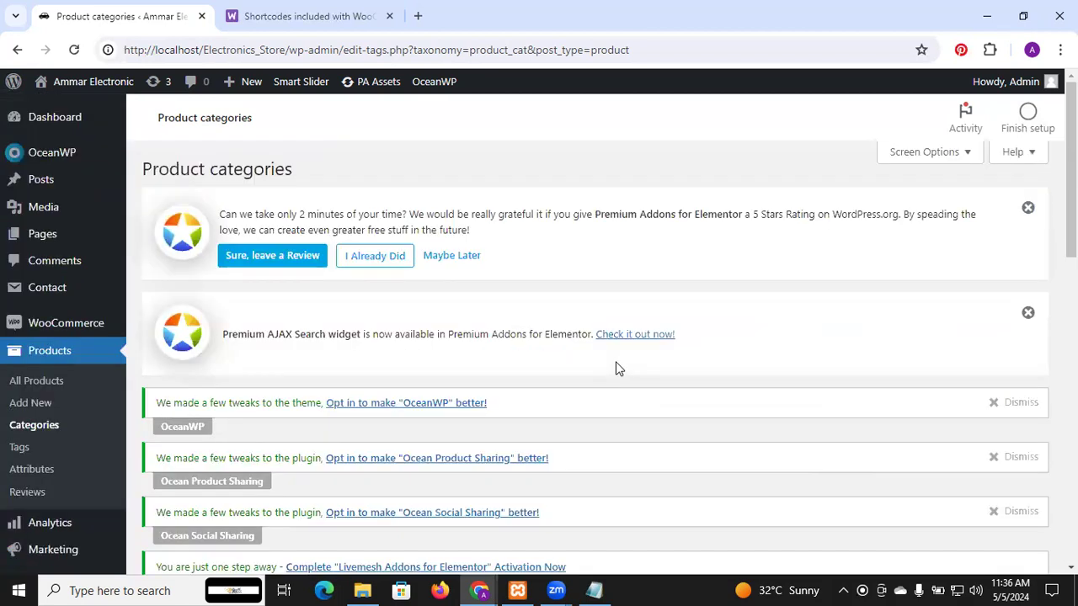
pyautogui.scroll(-5, 615, 368)
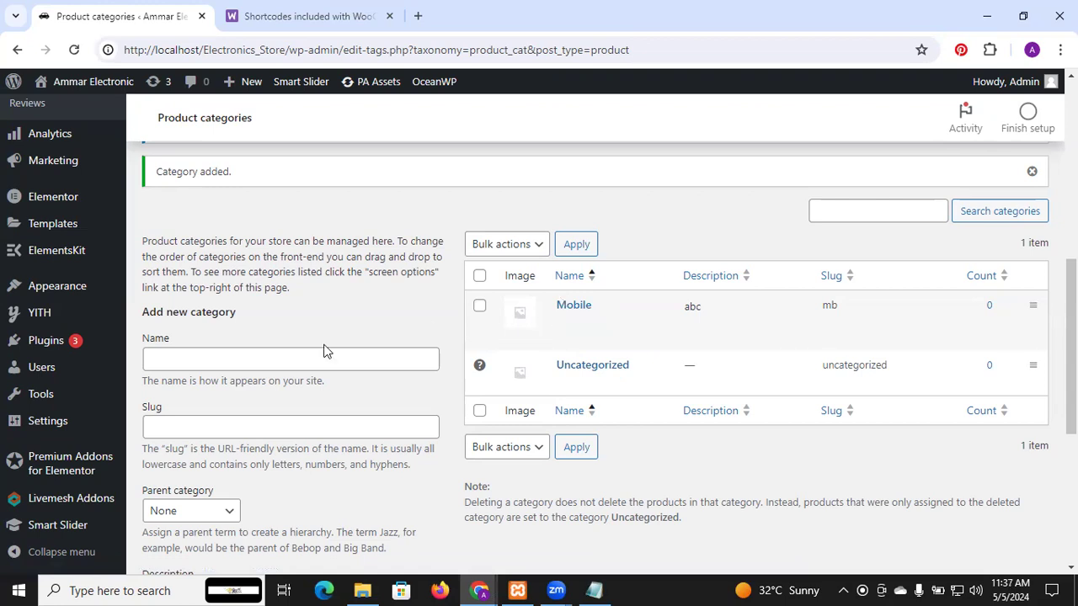
pyautogui.click(304, 362)
pyautogui.write('laptop')
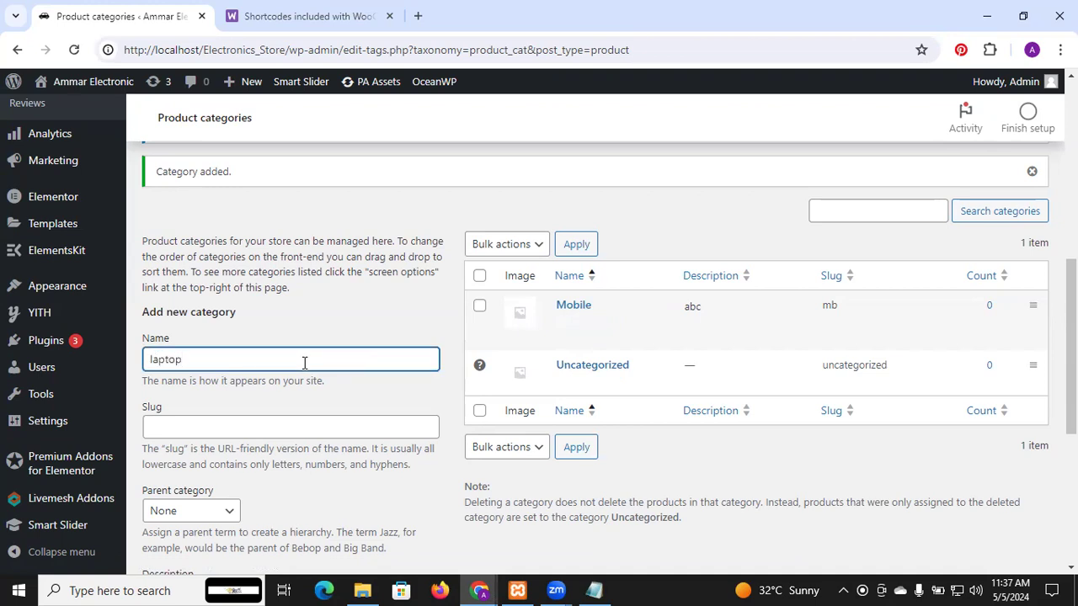
pyautogui.scroll(-3, 304, 362)
pyautogui.click(225, 173)
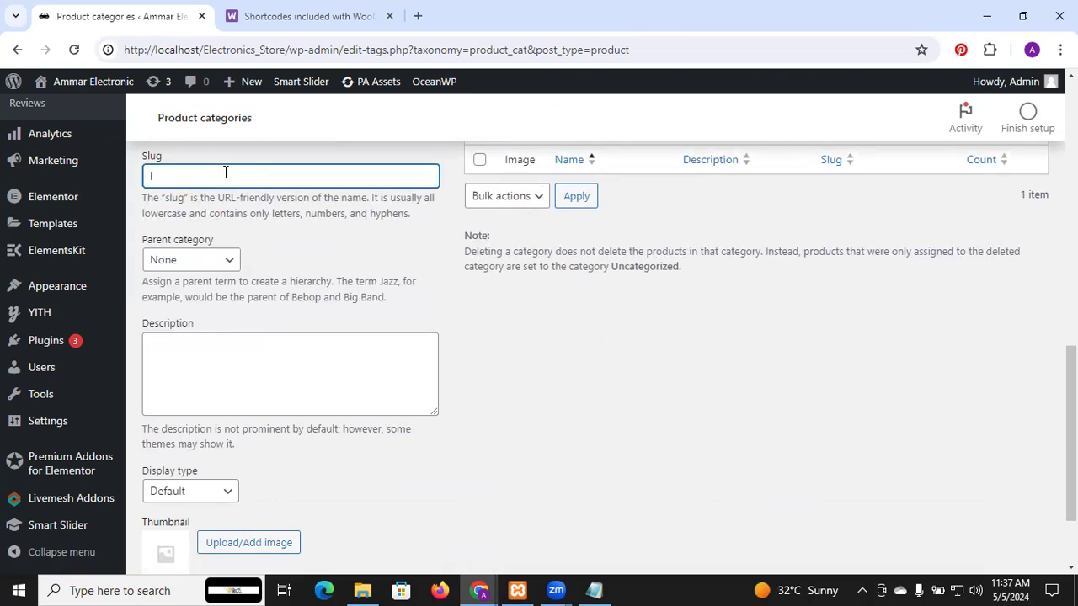
pyautogui.write('lt')
pyautogui.click(206, 347)
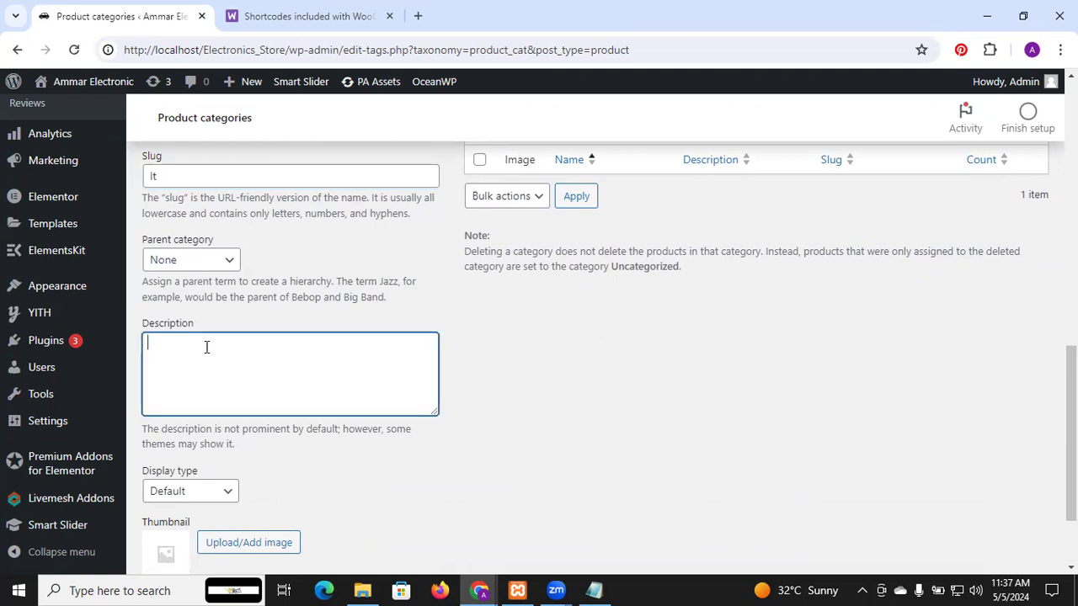
pyautogui.write('xyz')
pyautogui.scroll(-2, 206, 347)
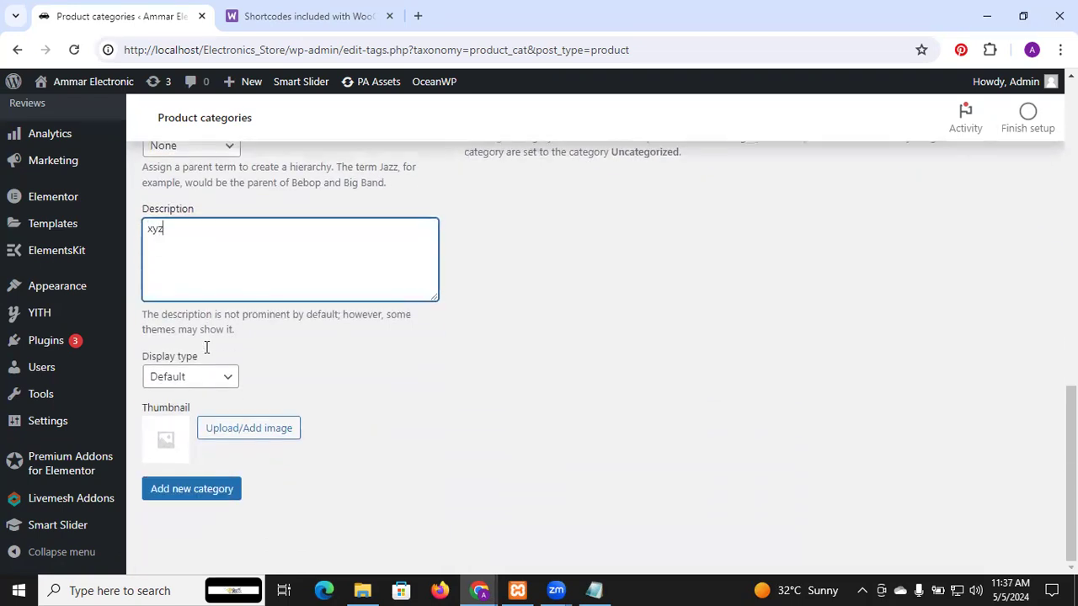
pyautogui.click(218, 491)
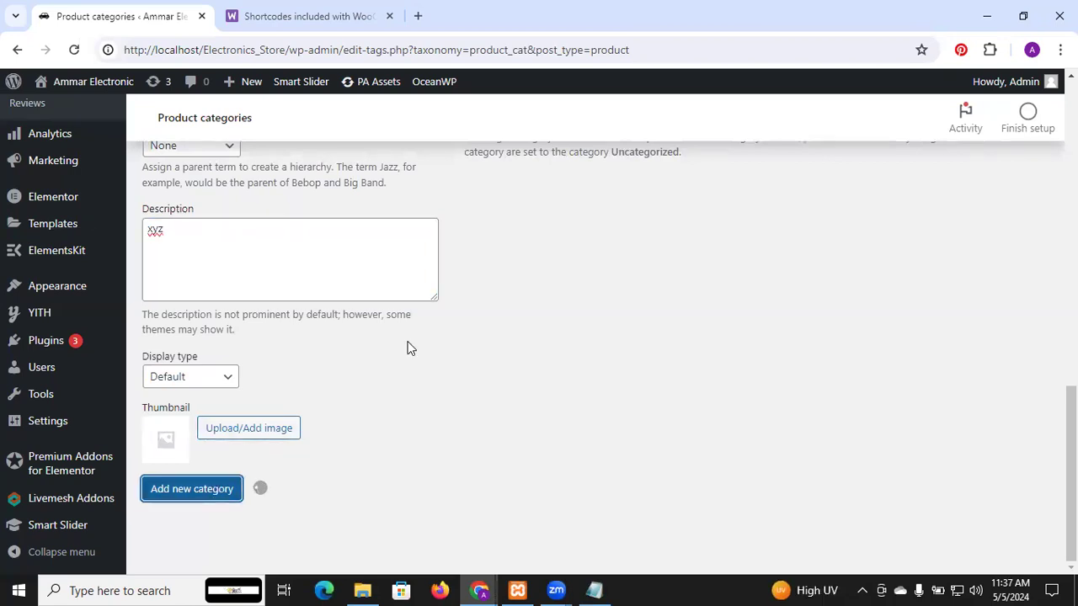
# Step: Check the added categories in the category list and open the form for a new product
pyautogui.scroll(10, 406, 348)
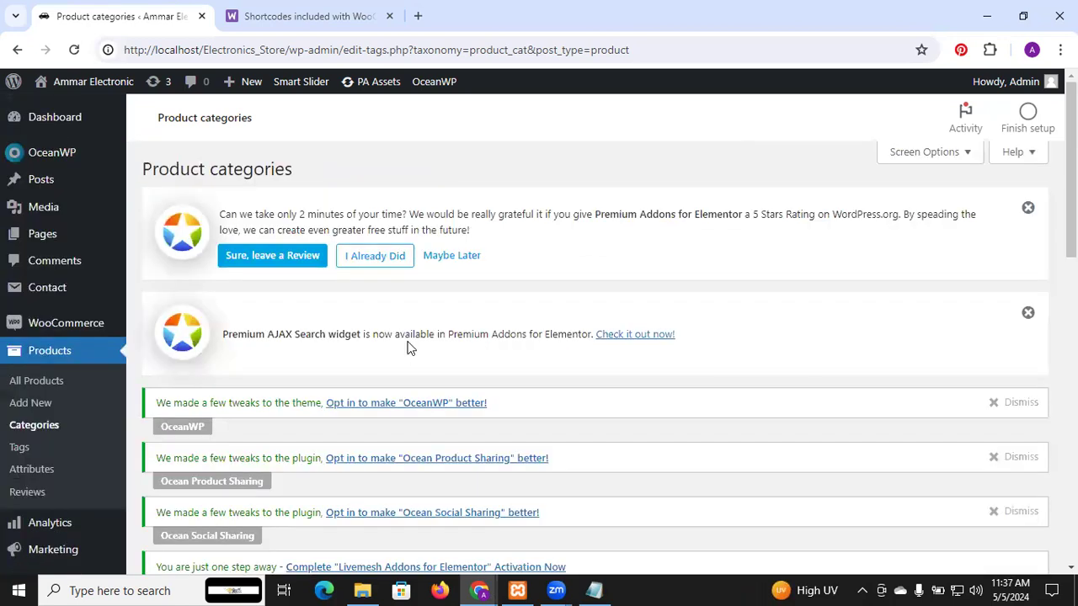
pyautogui.scroll(-10, 406, 347)
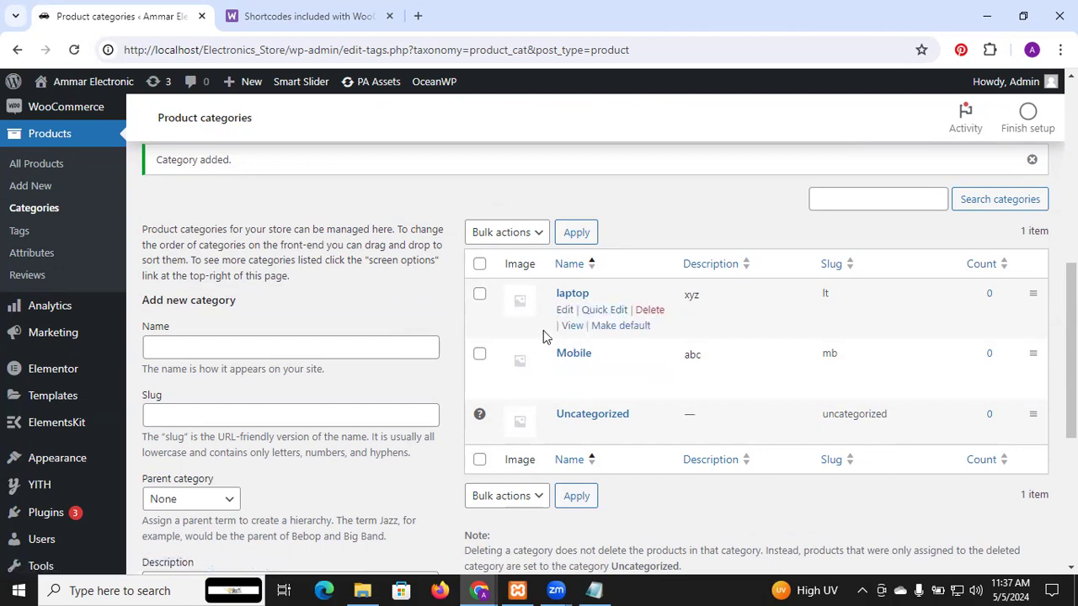
pyautogui.scroll(1, 544, 337)
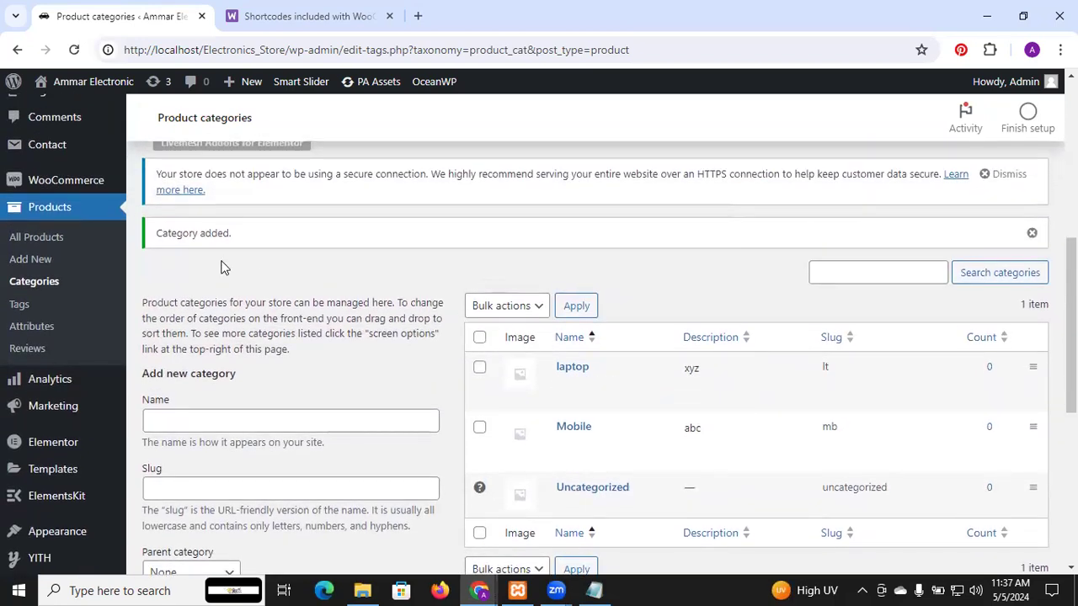
pyautogui.click(46, 263)
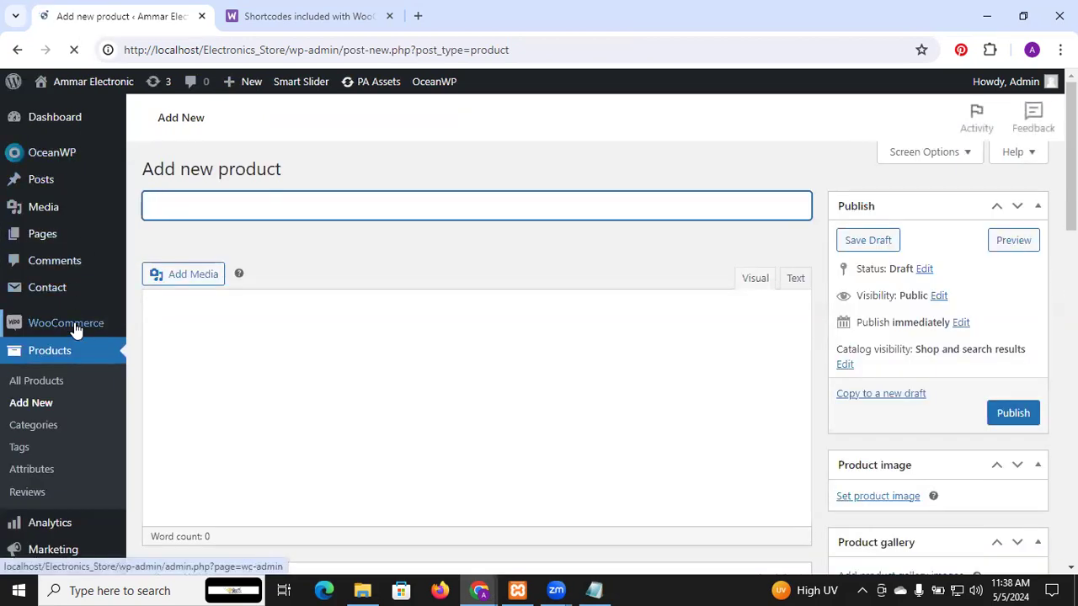
# Step: Open the general WooCommerce settings and go to the Store Address section
pyautogui.click(77, 330)
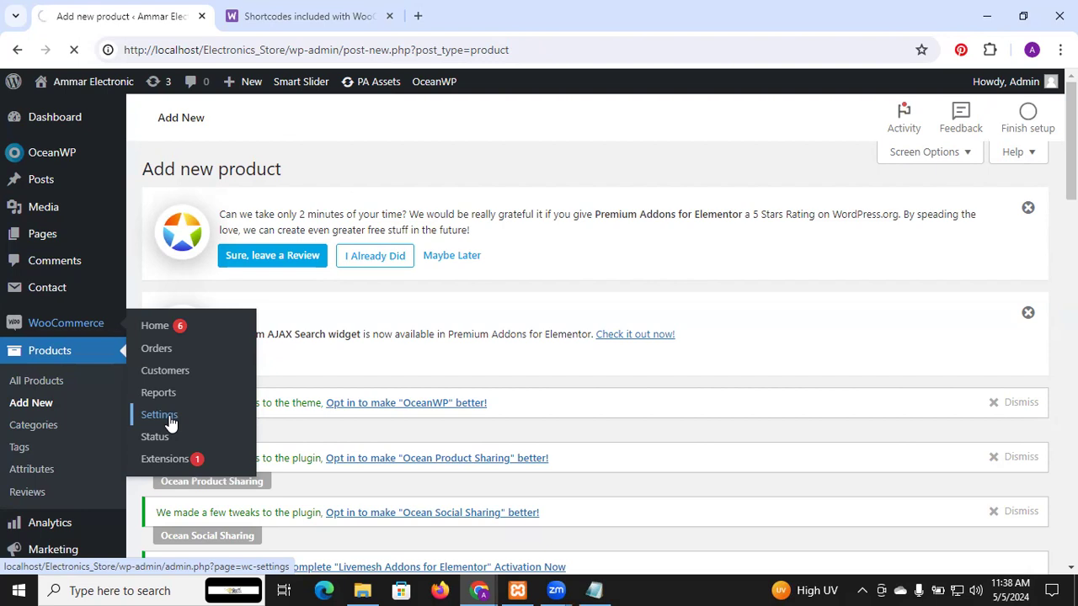
pyautogui.click(159, 415)
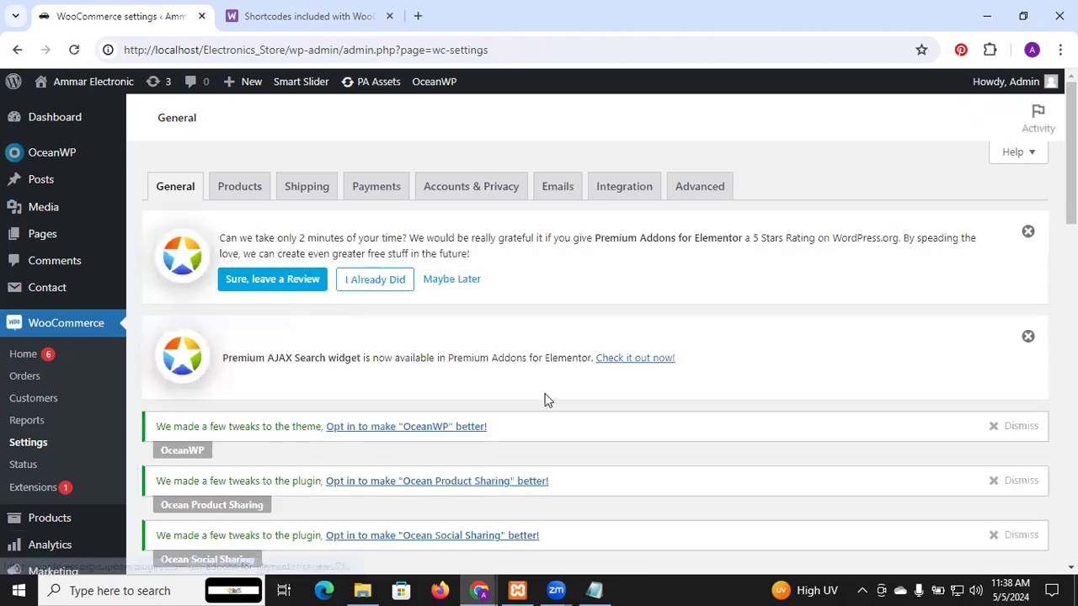
pyautogui.scroll(-3, 545, 399)
pyautogui.scroll(3, 546, 398)
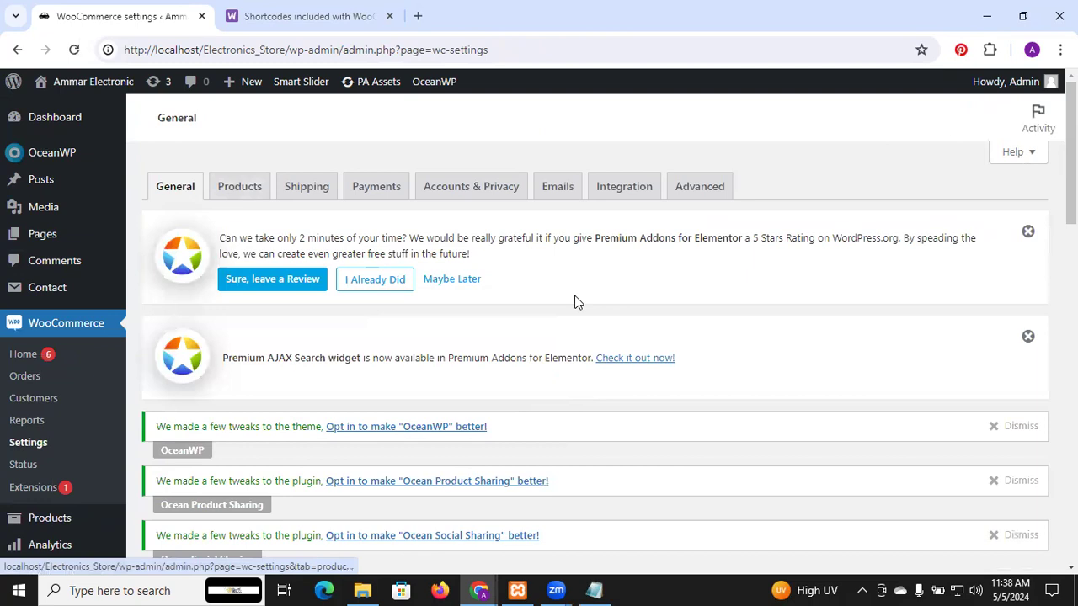
pyautogui.scroll(-1, 575, 303)
pyautogui.scroll(-5, 575, 301)
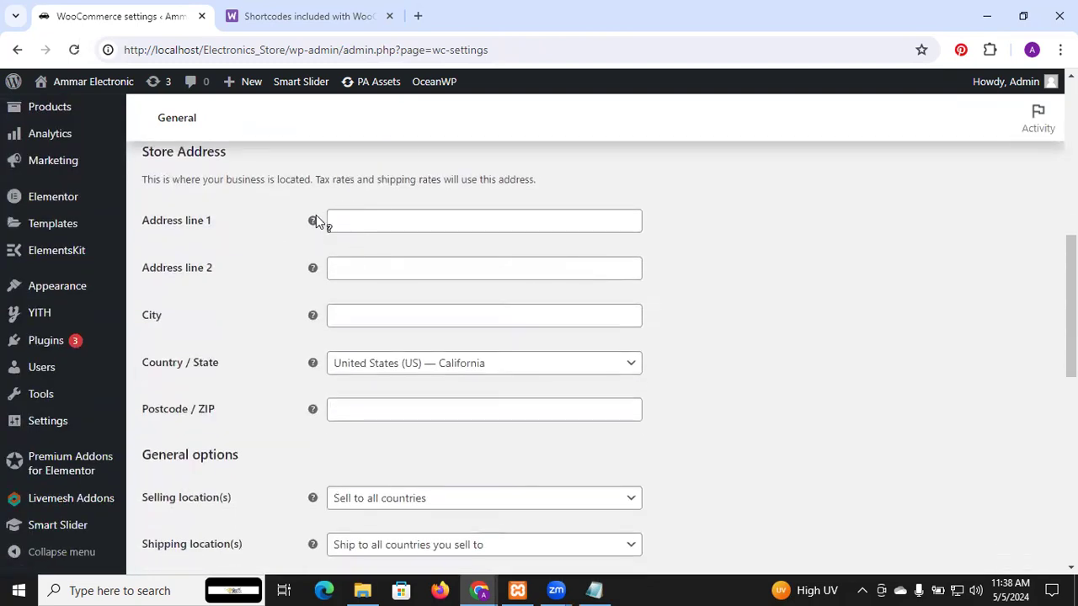
# Step: Enter "Karachi" as address line 1 of the store address
pyautogui.moveTo(314, 222)
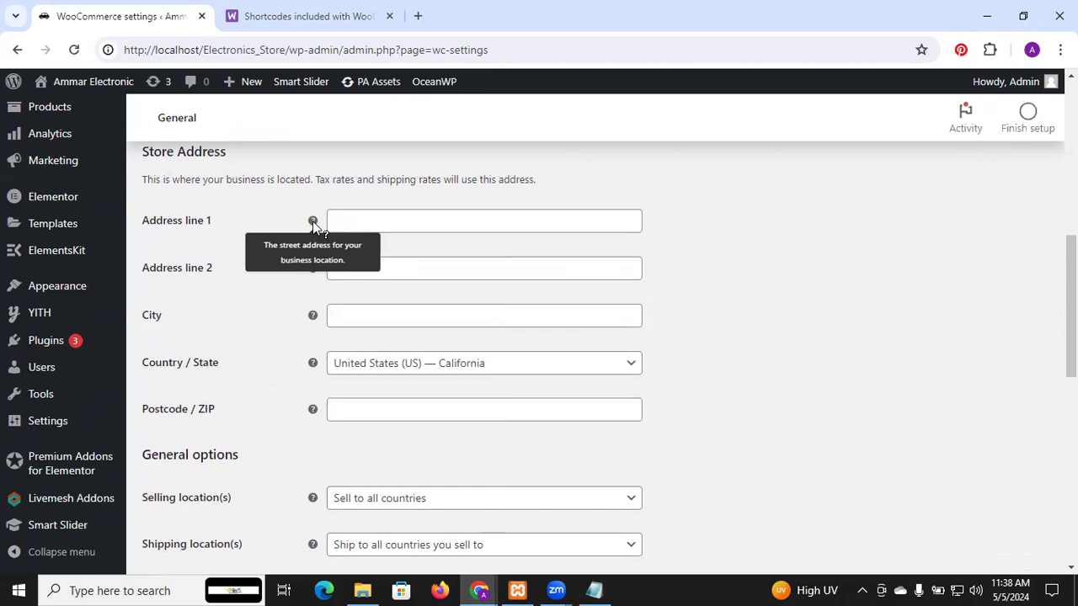
pyautogui.click(345, 217)
pyautogui.write('karachi')
pyautogui.click(341, 221)
pyautogui.press('BackSpace')
pyautogui.write('K')
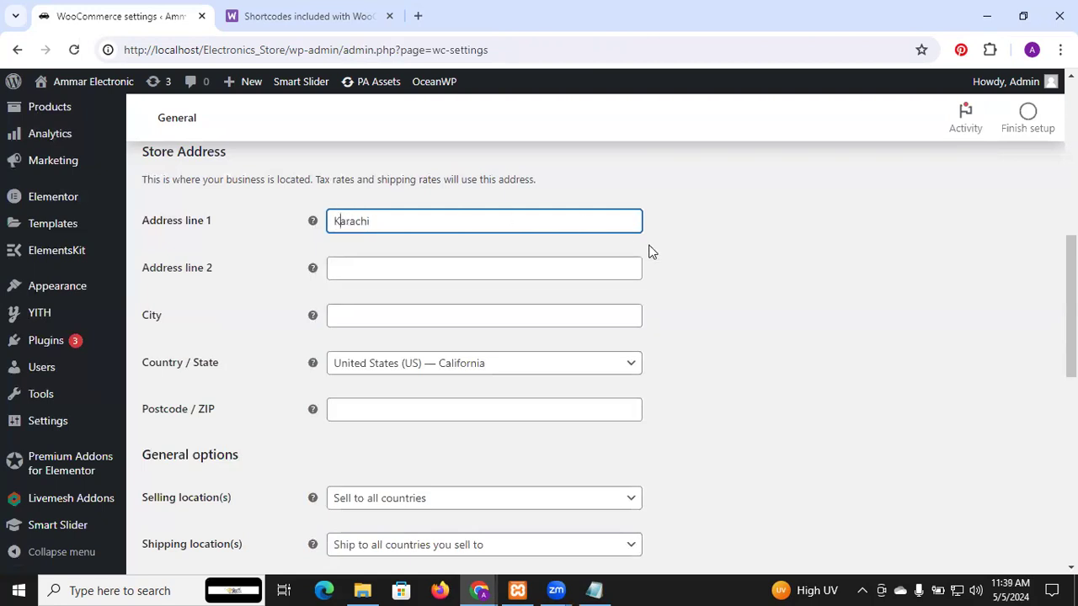
pyautogui.rightClick(685, 253)
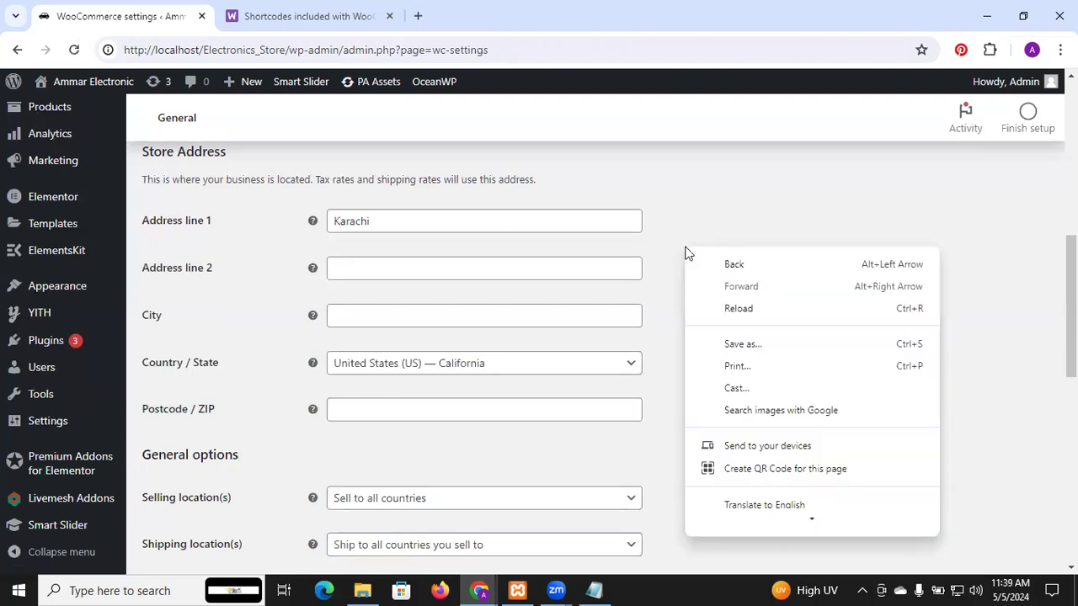
pyautogui.click(678, 224)
# Step: Set the store's country and state to Pakistan — Sindh
pyautogui.scroll(-1, 679, 224)
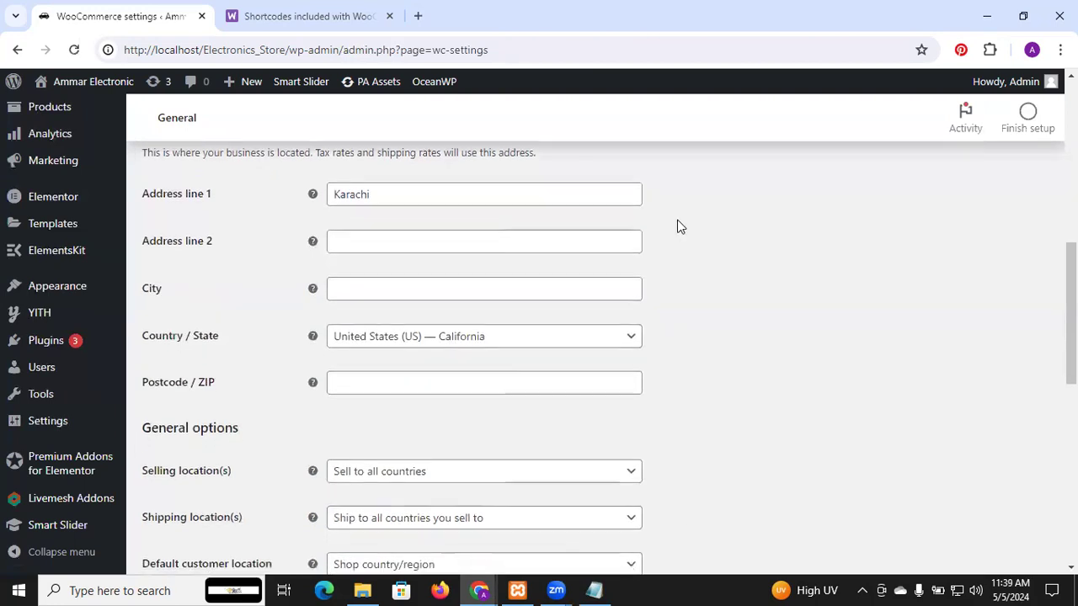
pyautogui.scroll(-2, 679, 223)
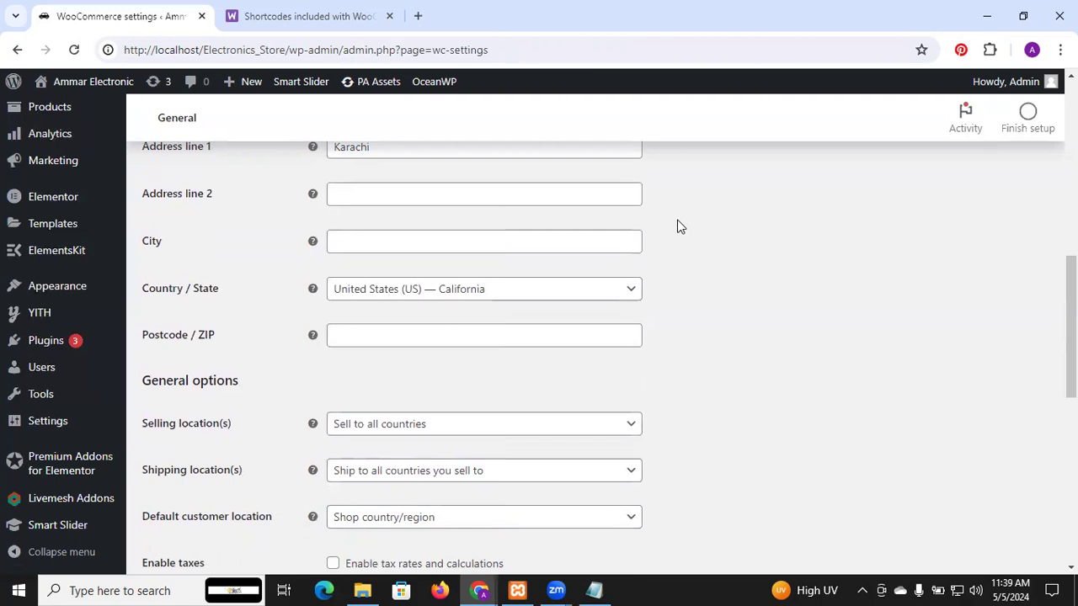
pyautogui.scroll(1, 677, 221)
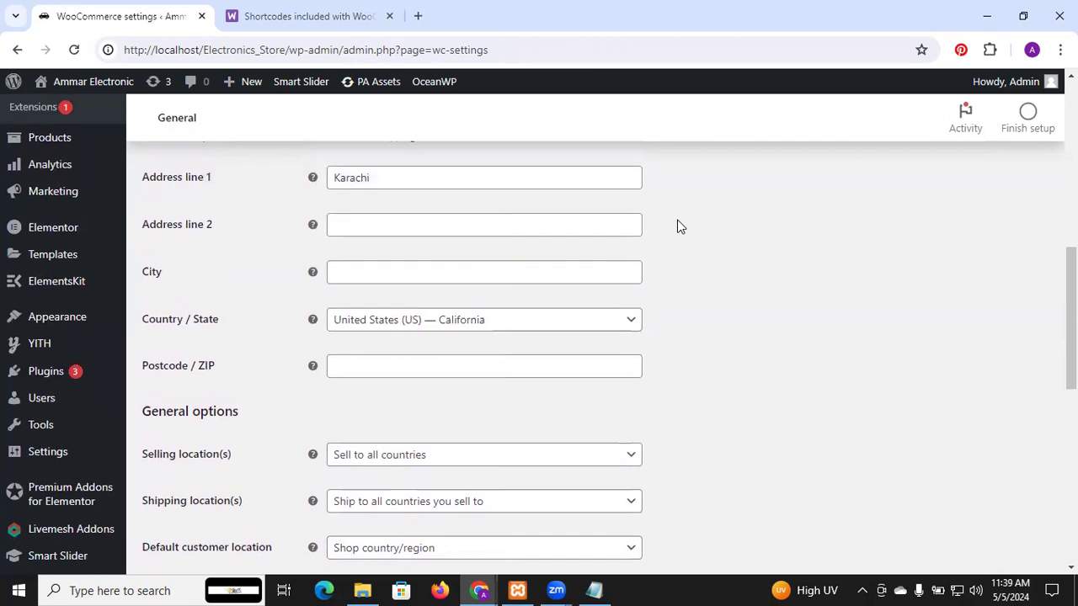
pyautogui.scroll(-2, 677, 220)
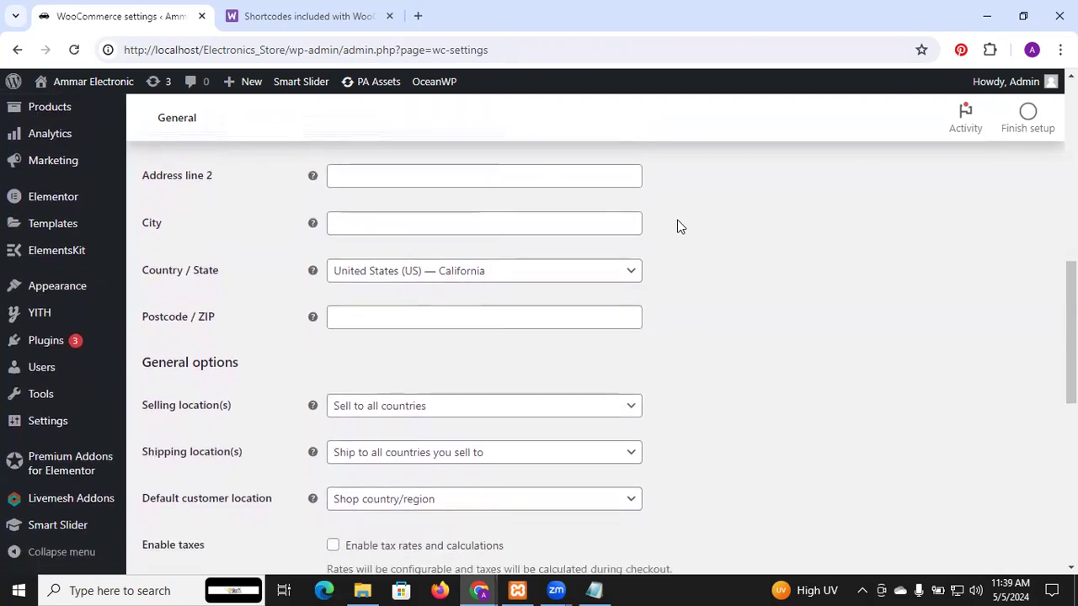
pyautogui.click(376, 233)
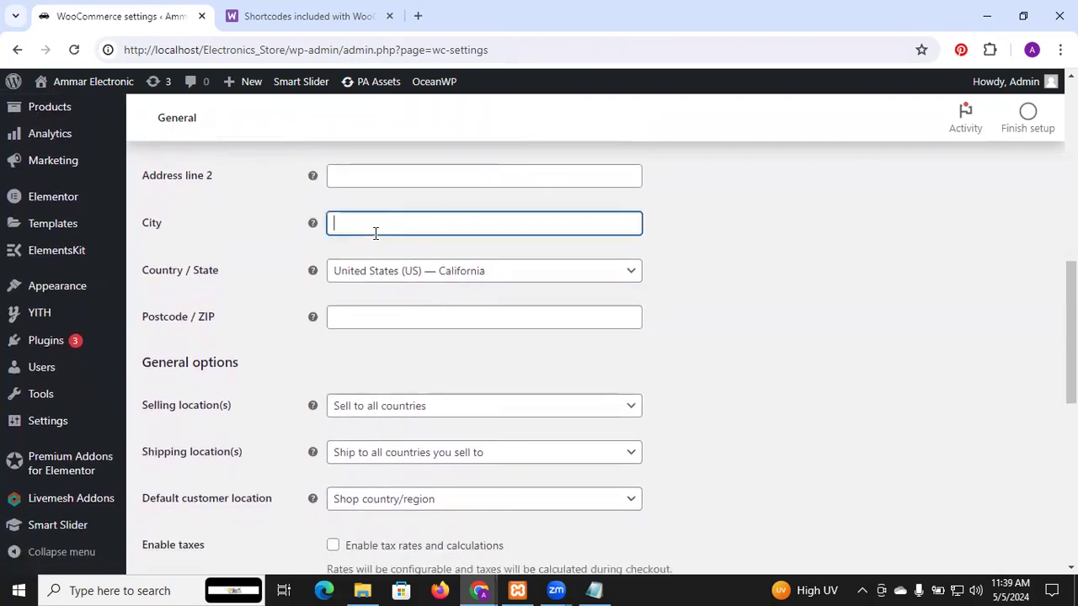
pyautogui.click(368, 280)
pyautogui.write('pakis')
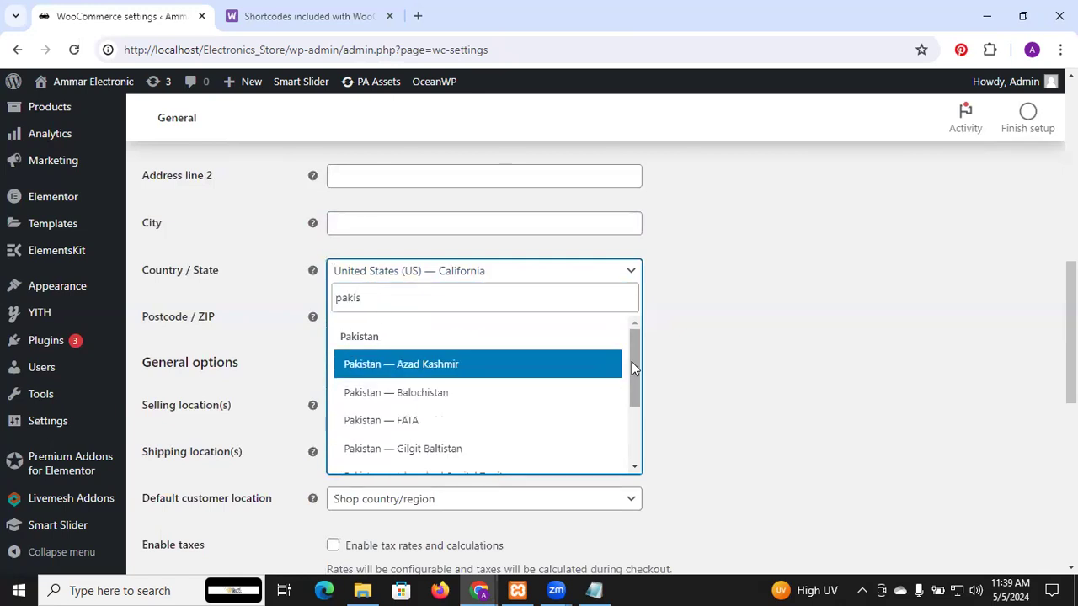
pyautogui.moveTo(634, 374); pyautogui.dragTo(636, 461)
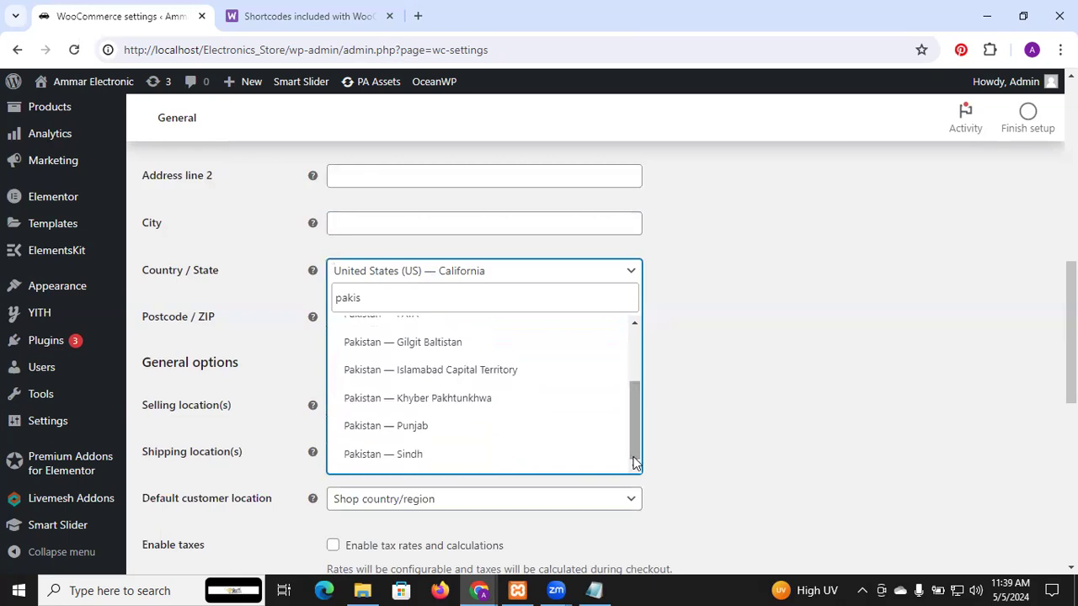
pyautogui.click(445, 453)
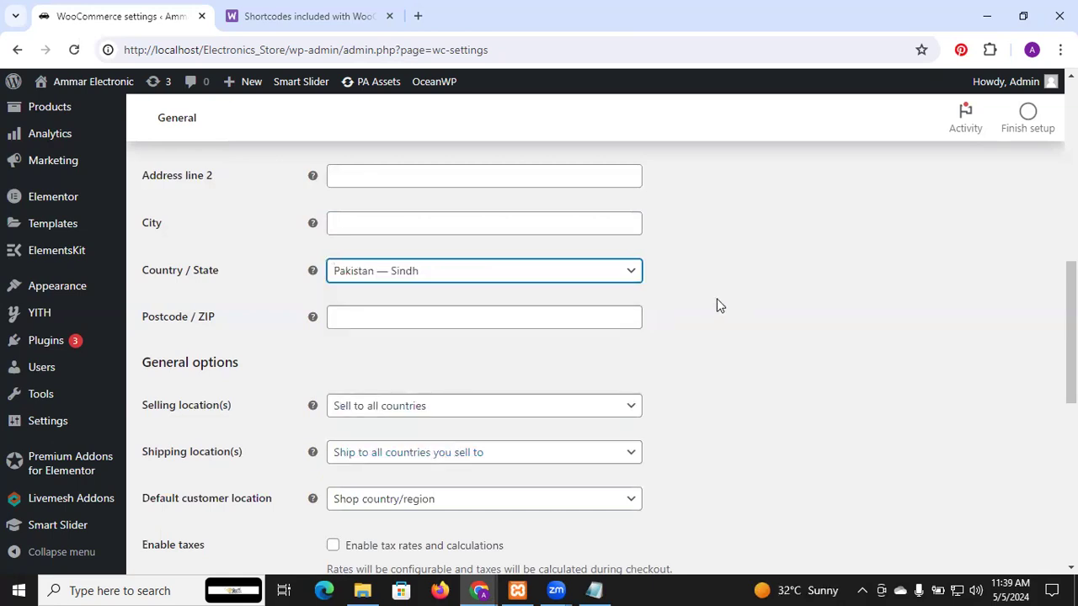
# Step: Set the selling locations to specific countries only and add Pakistan as the allowed country
pyautogui.moveTo(1070, 328); pyautogui.dragTo(1070, 362)
pyautogui.scroll(-2, 608, 360)
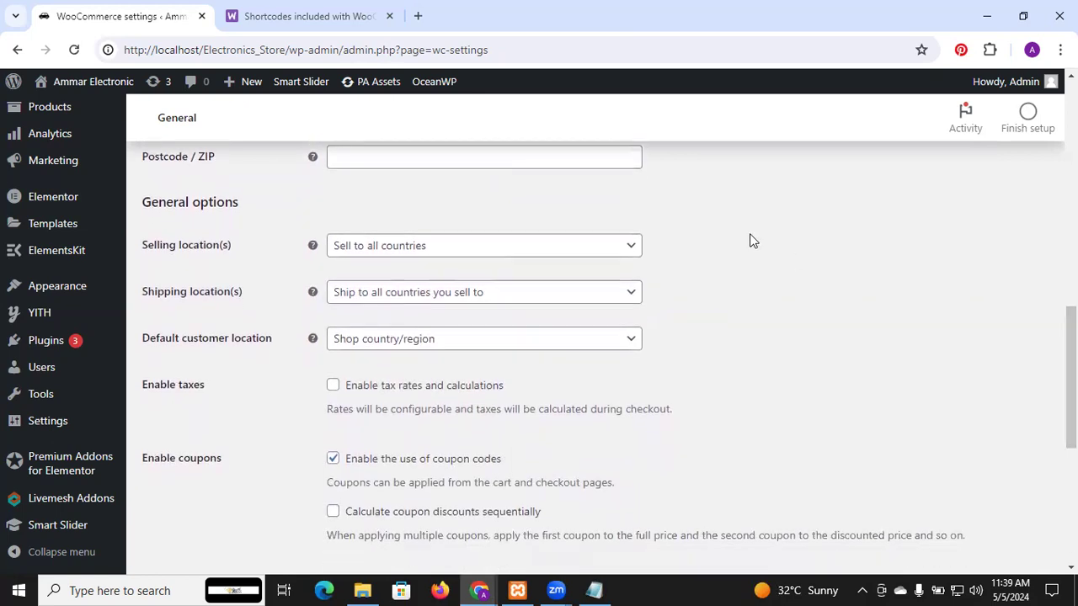
pyautogui.click(487, 258)
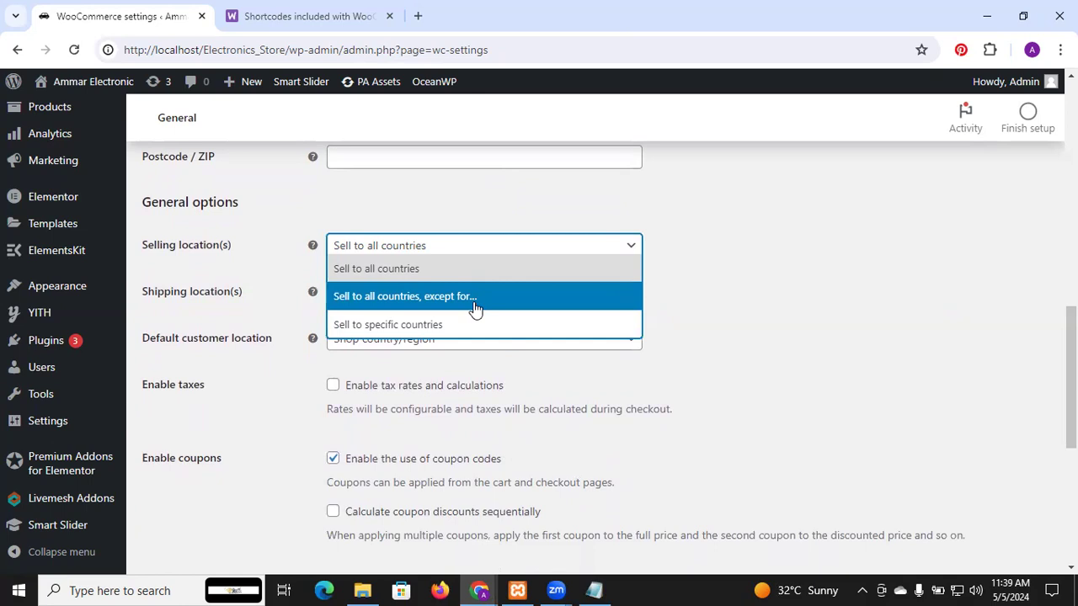
pyautogui.click(428, 324)
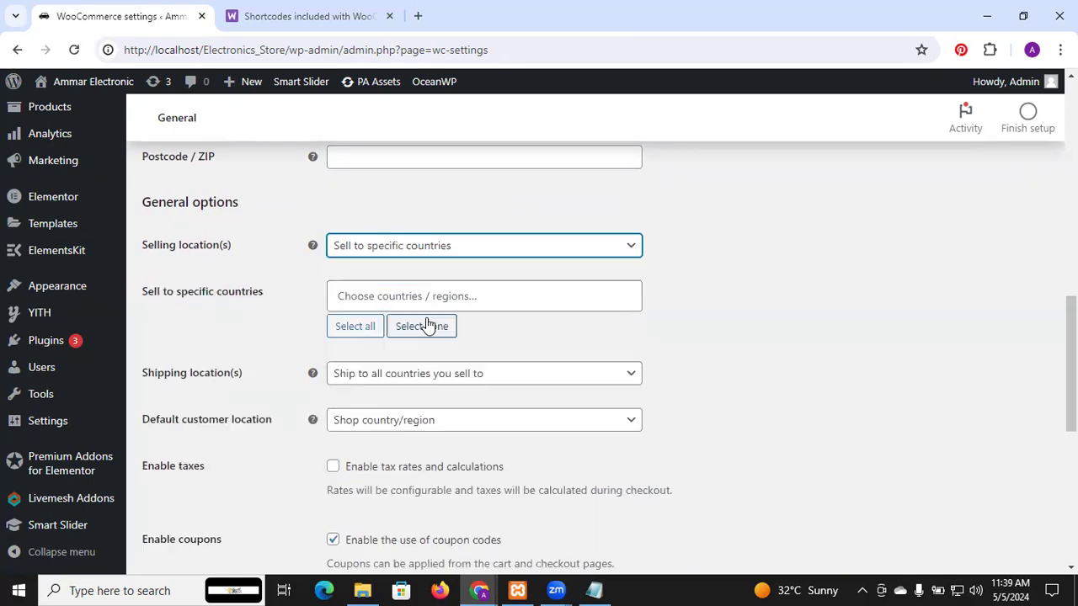
pyautogui.click(412, 298)
pyautogui.write('Pakis')
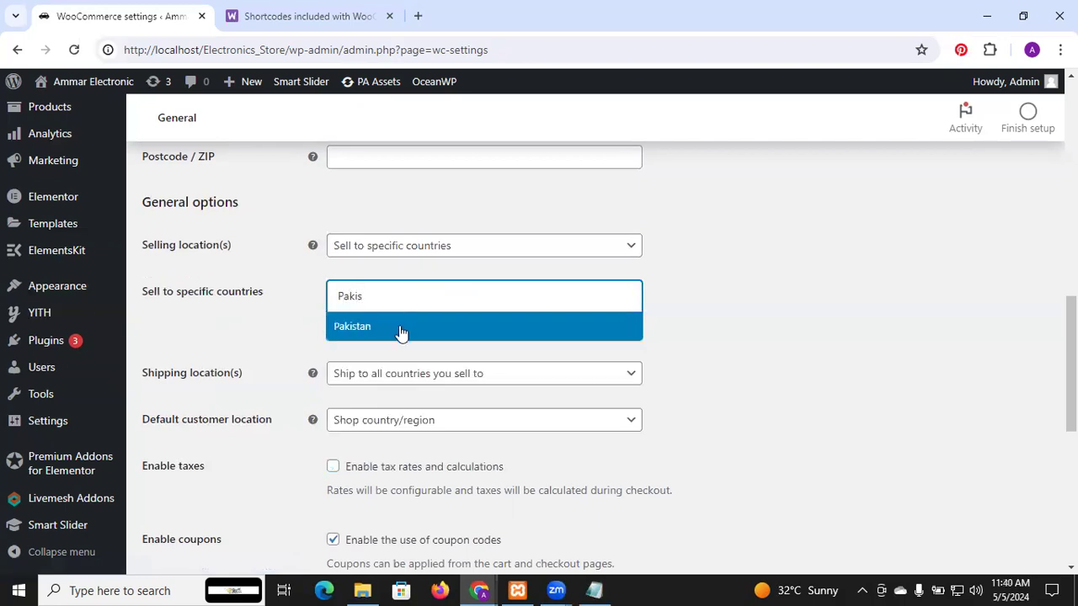
pyautogui.click(401, 330)
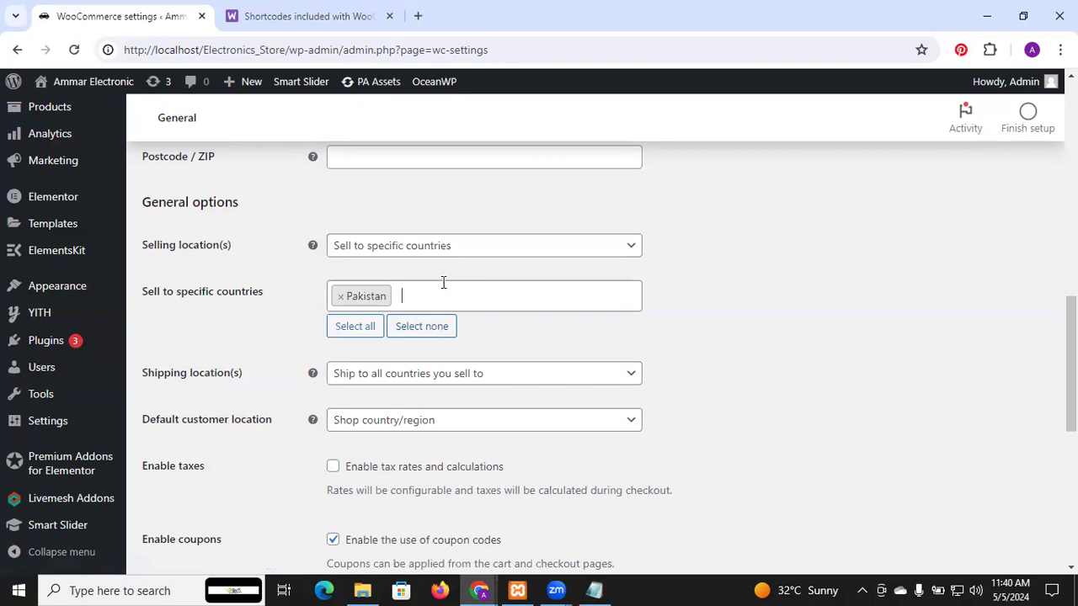
# Step: Examine the available choices for the shipping locations and the default customer location
pyautogui.scroll(-1, 441, 281)
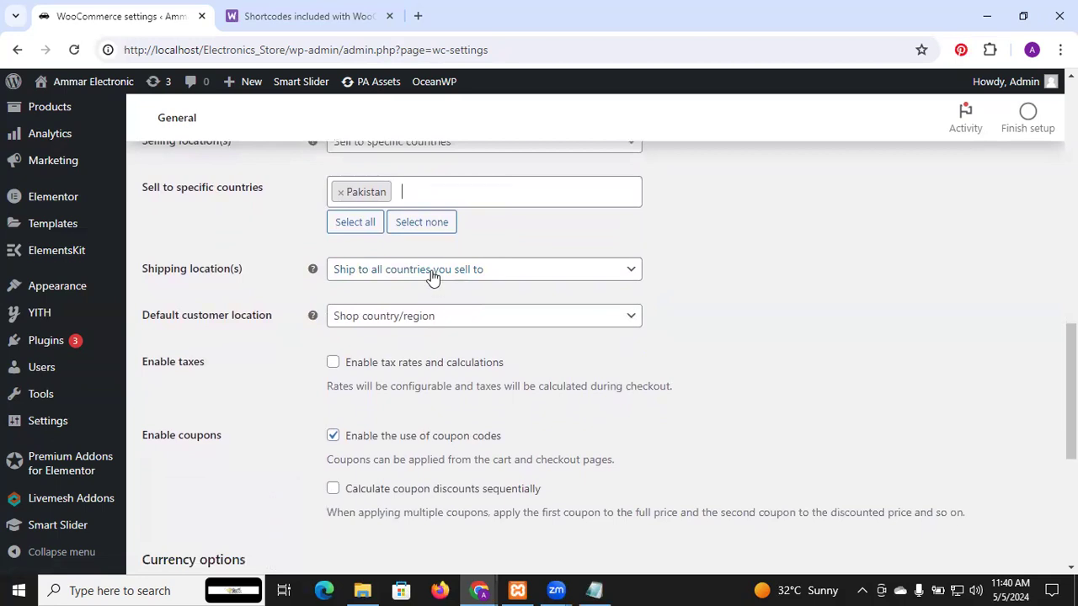
pyautogui.click(432, 277)
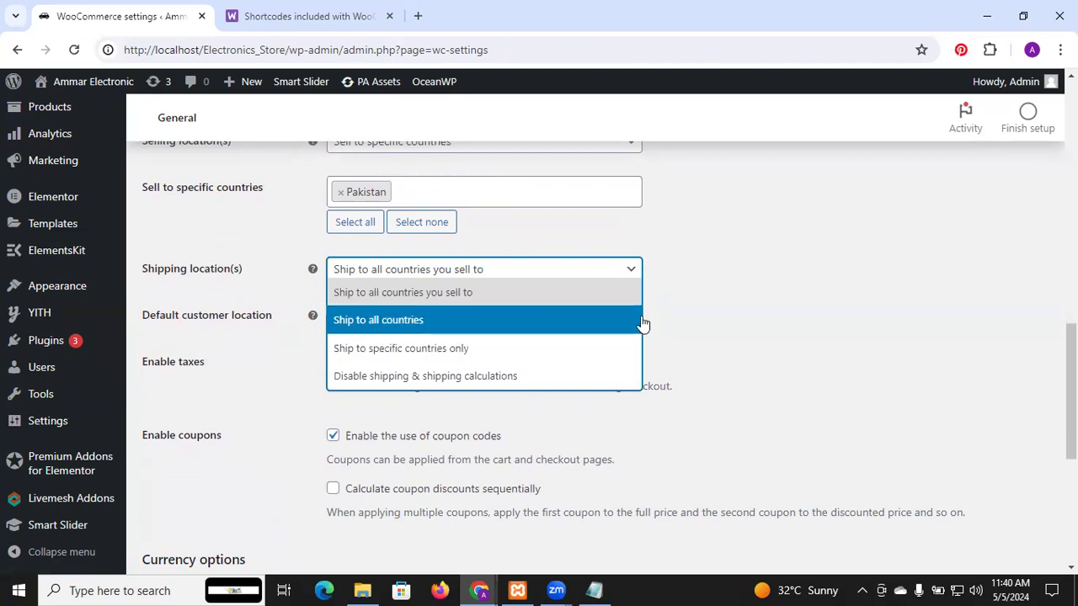
pyautogui.click(727, 324)
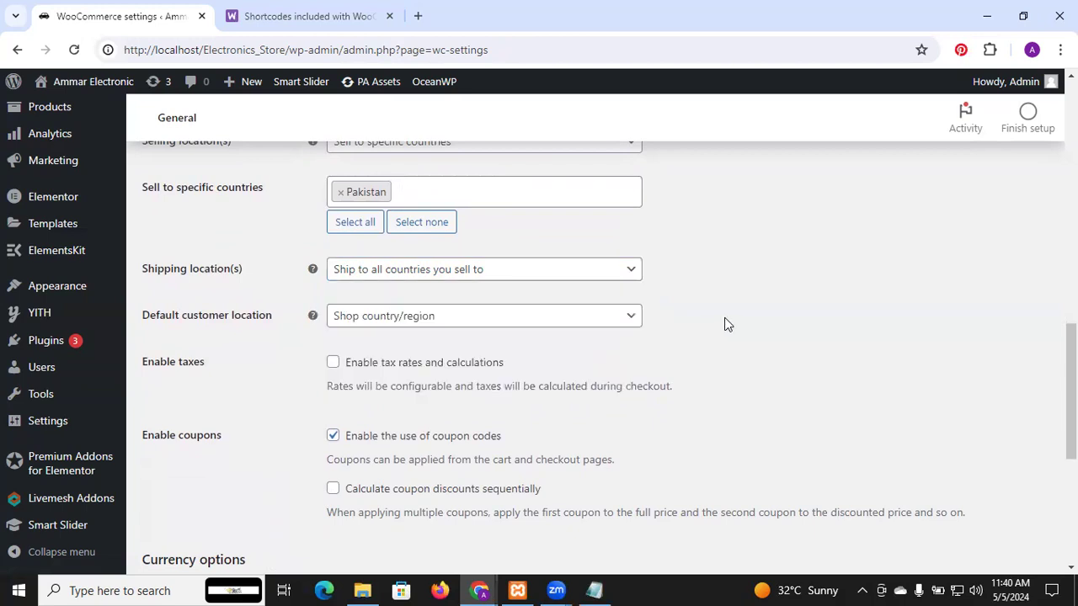
pyautogui.scroll(-1, 726, 324)
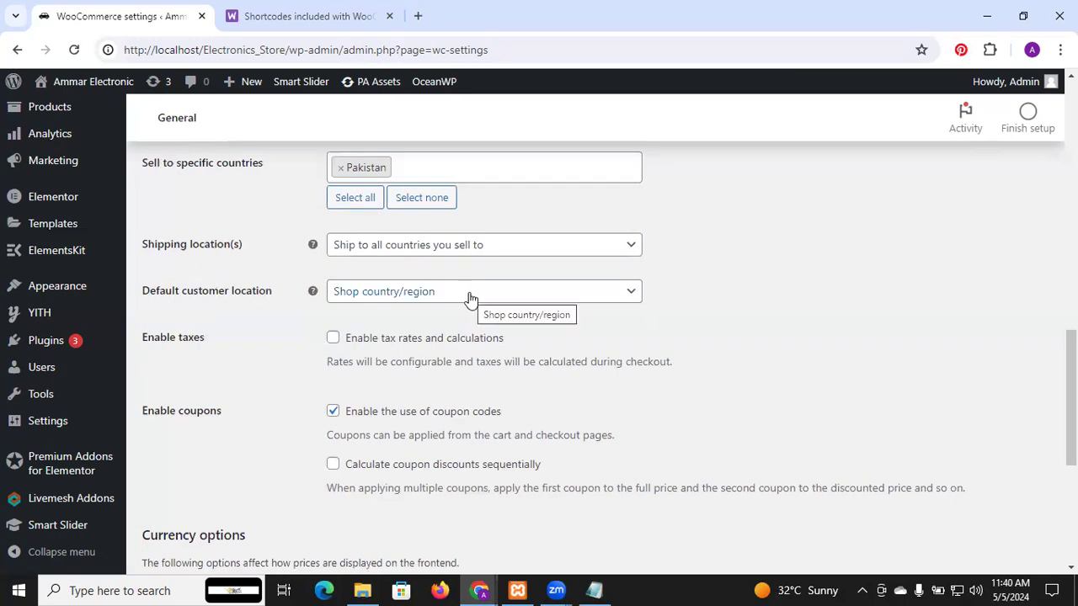
pyautogui.scroll(-2, 470, 299)
pyautogui.scroll(2, 470, 299)
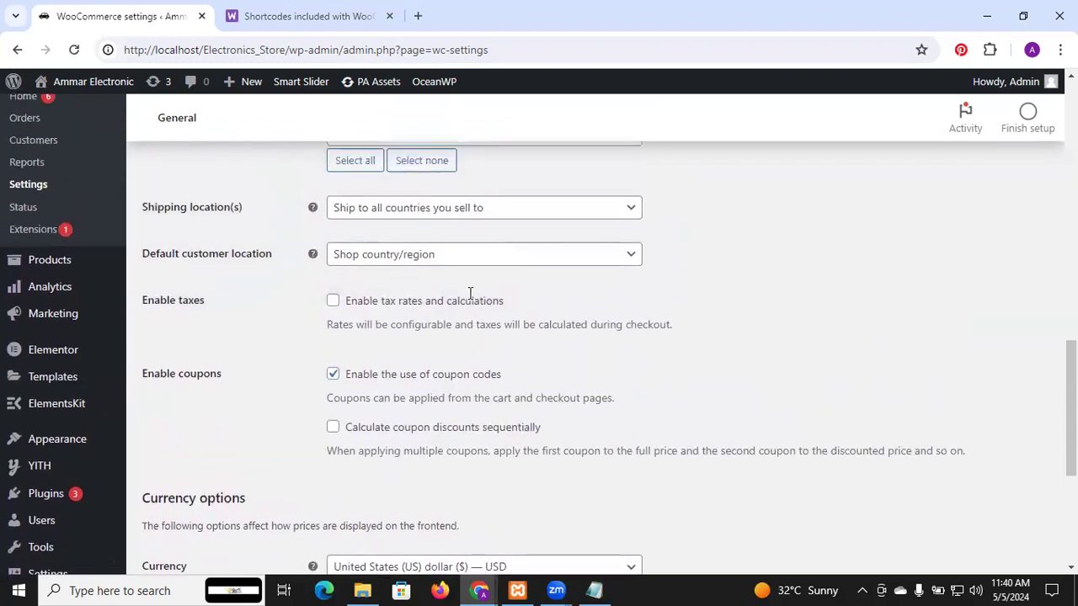
pyautogui.click(430, 261)
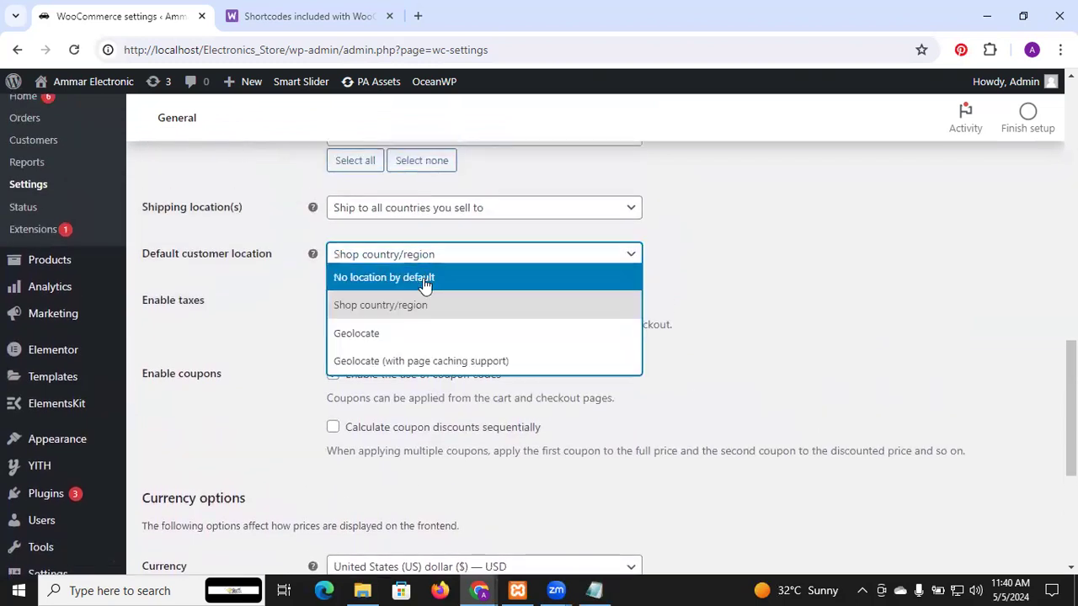
pyautogui.click(832, 293)
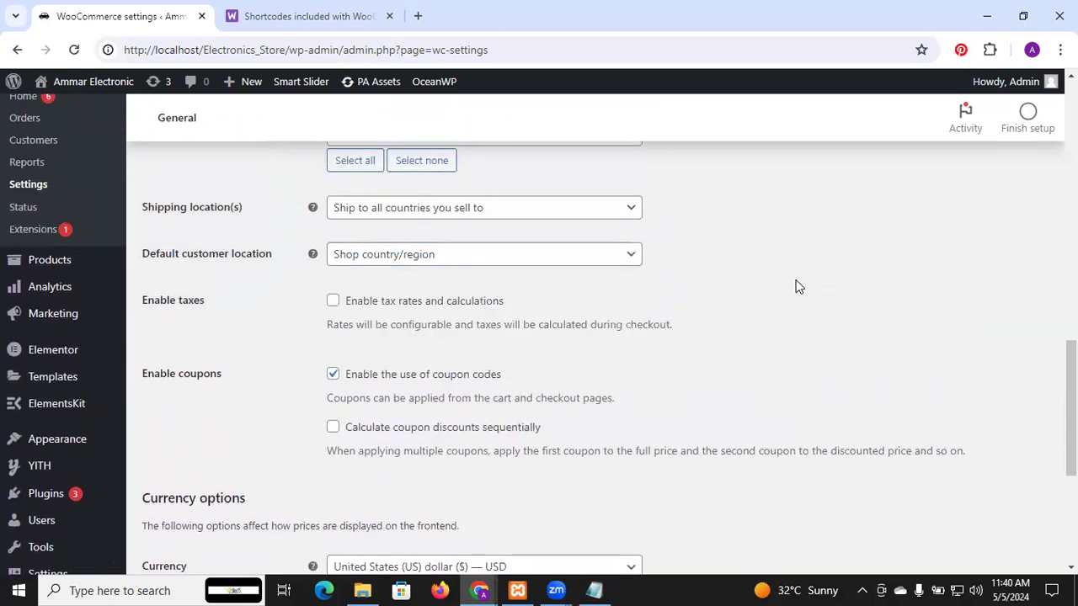
# Step: Enable tax rates and calculations, and turn on sequential calculation of coupon discounts
pyautogui.click(332, 301)
pyautogui.scroll(-1, 292, 333)
pyautogui.scroll(-1, 292, 340)
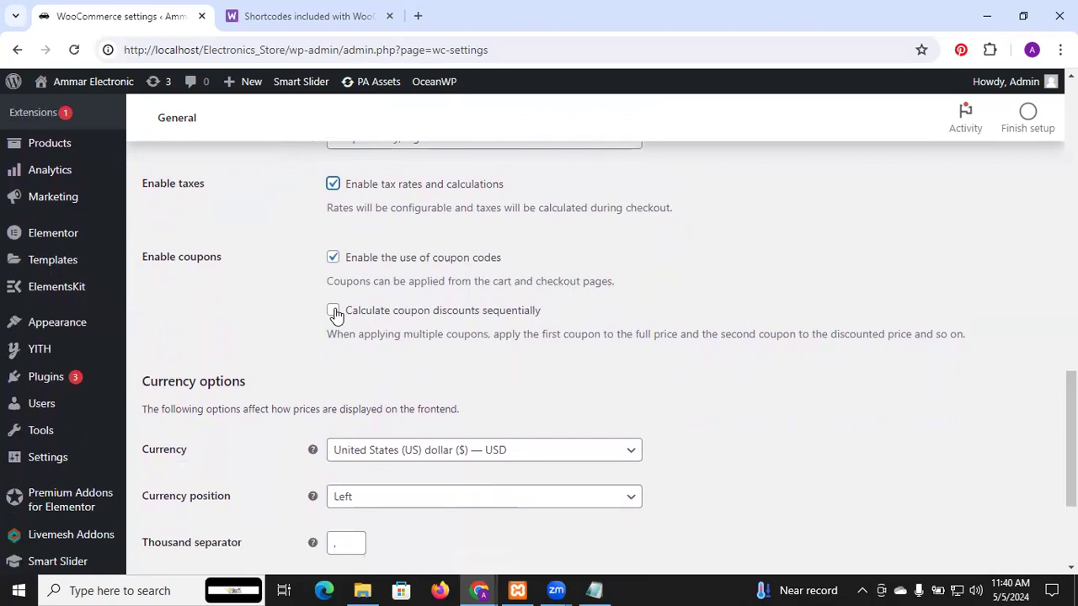
pyautogui.click(334, 311)
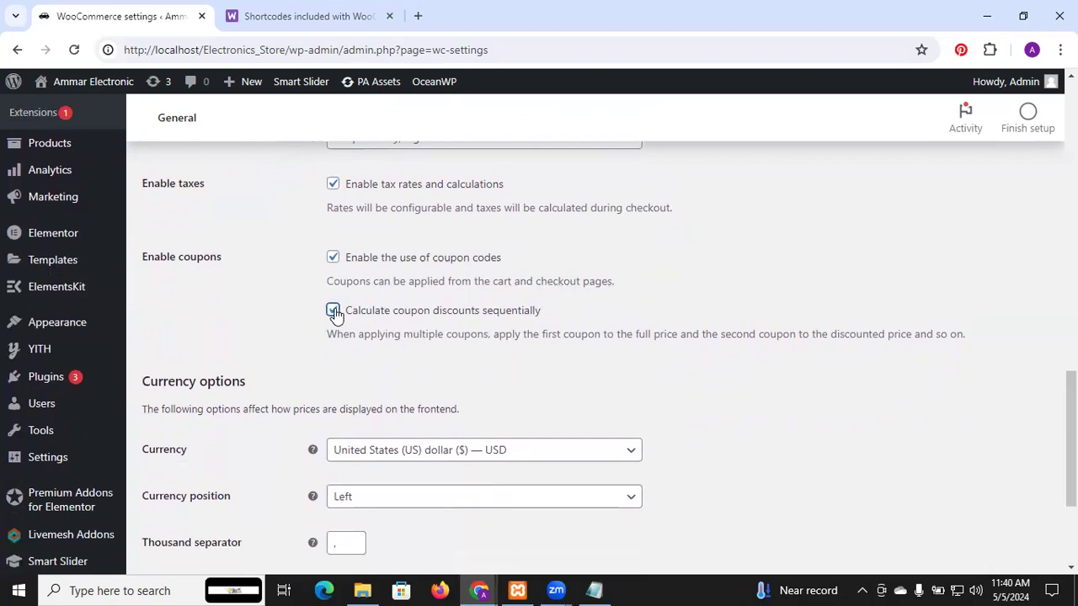
# Step: Set the store currency to Pakistani rupee (₨) — PKR
pyautogui.scroll(-3, 336, 313)
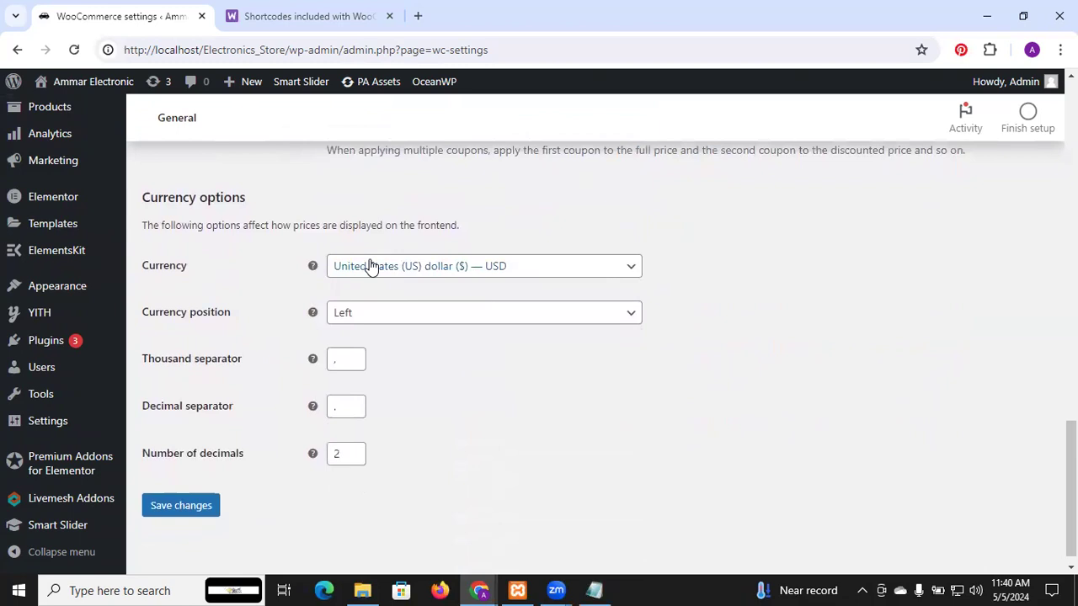
pyautogui.click(370, 266)
pyautogui.write('paki')
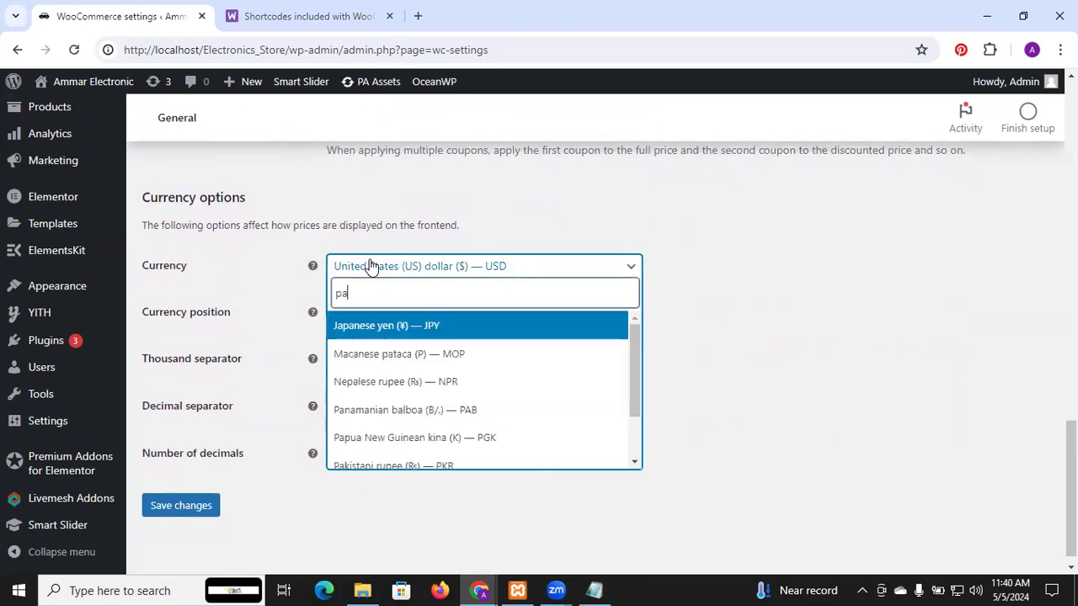
pyautogui.click(396, 329)
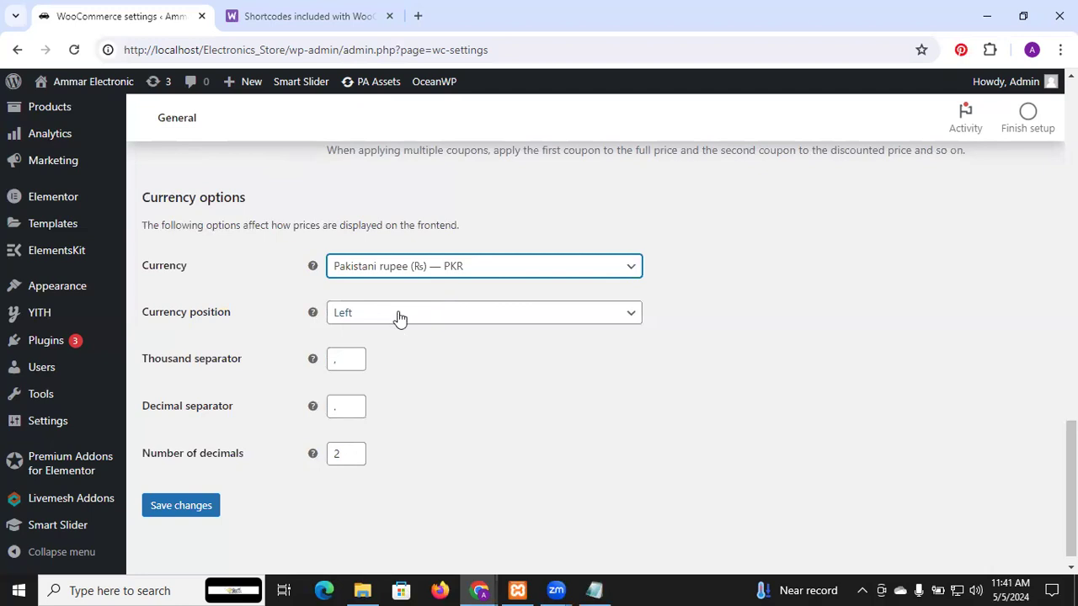
# Step: Check the currency position choices and save the general WooCommerce settings
pyautogui.click(399, 318)
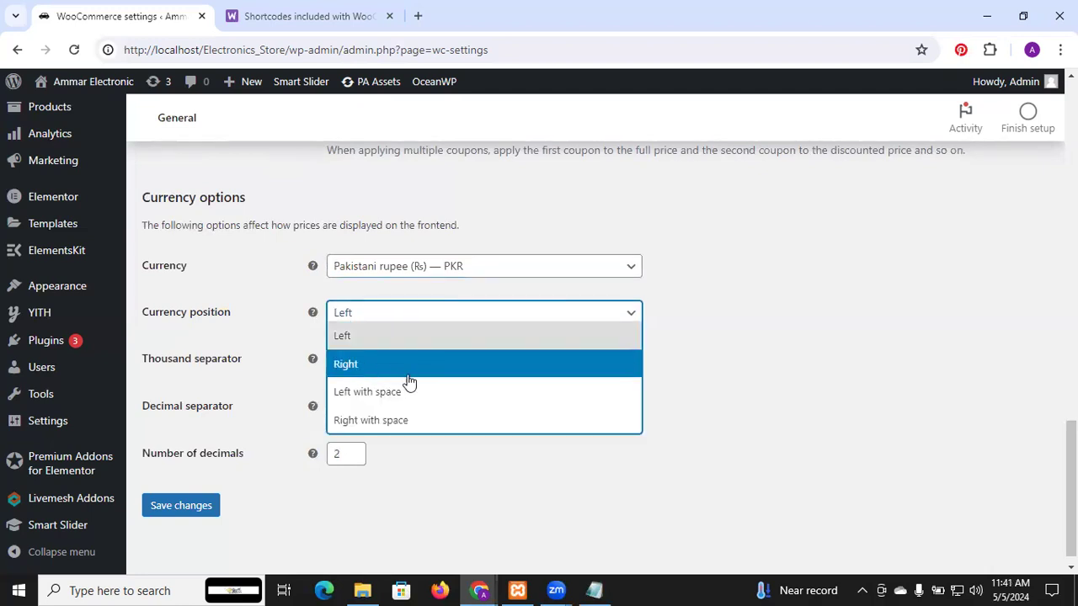
pyautogui.click(737, 403)
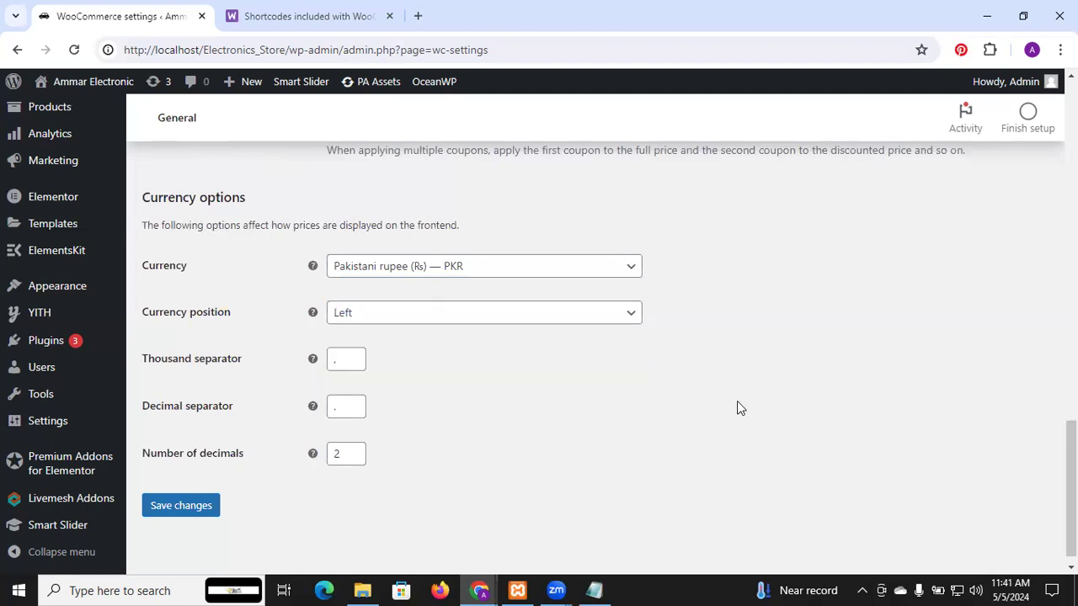
pyautogui.scroll(-1, 737, 402)
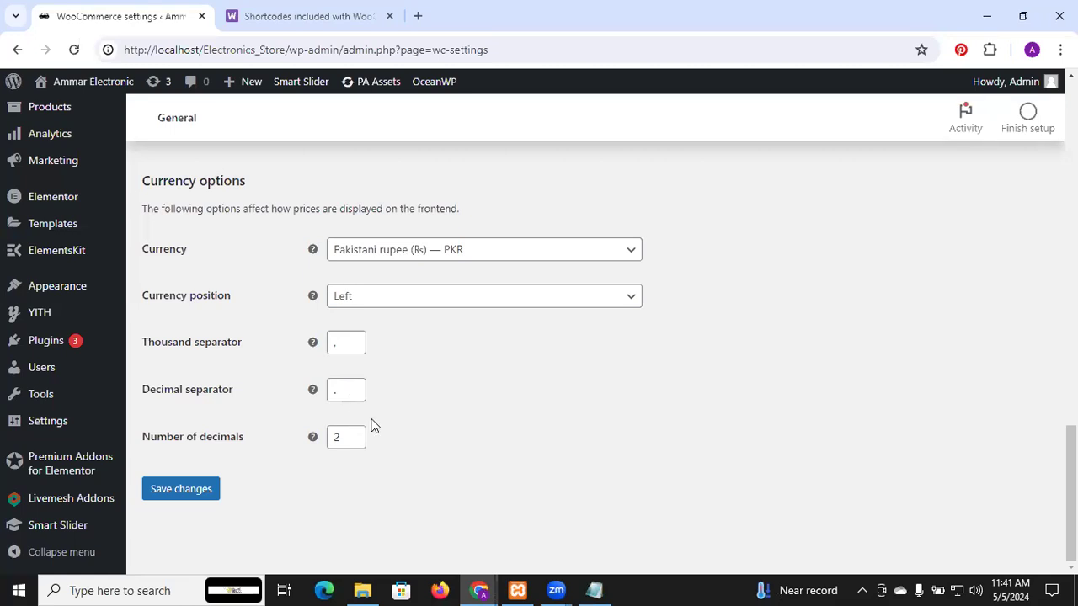
pyautogui.click(200, 493)
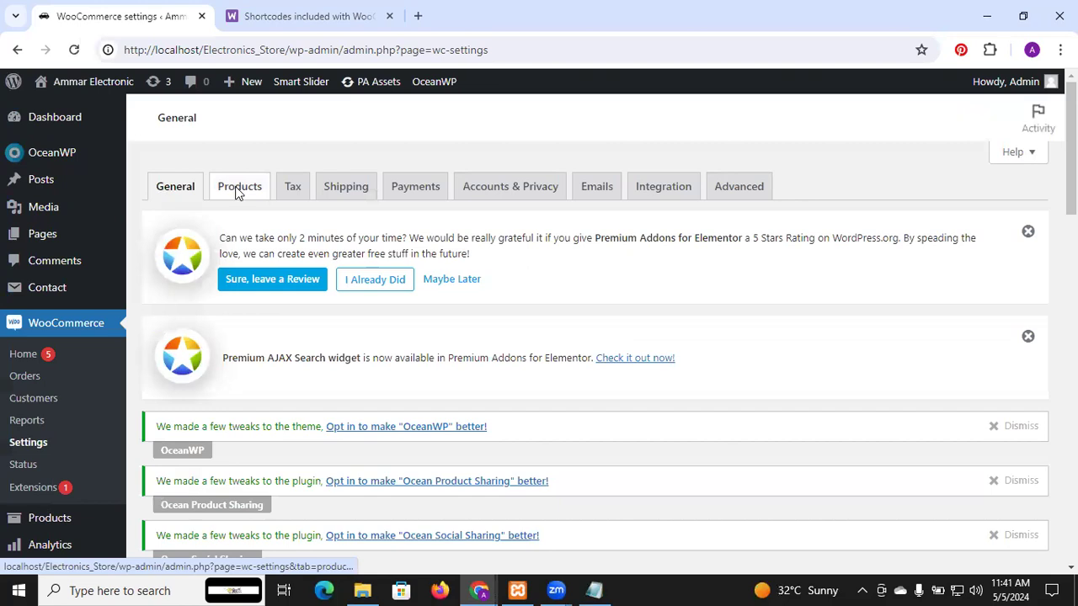
# Step: In the WooCommerce product settings, choose Shop as the shop page and enable redirecting to the cart page after successful addition
pyautogui.click(238, 193)
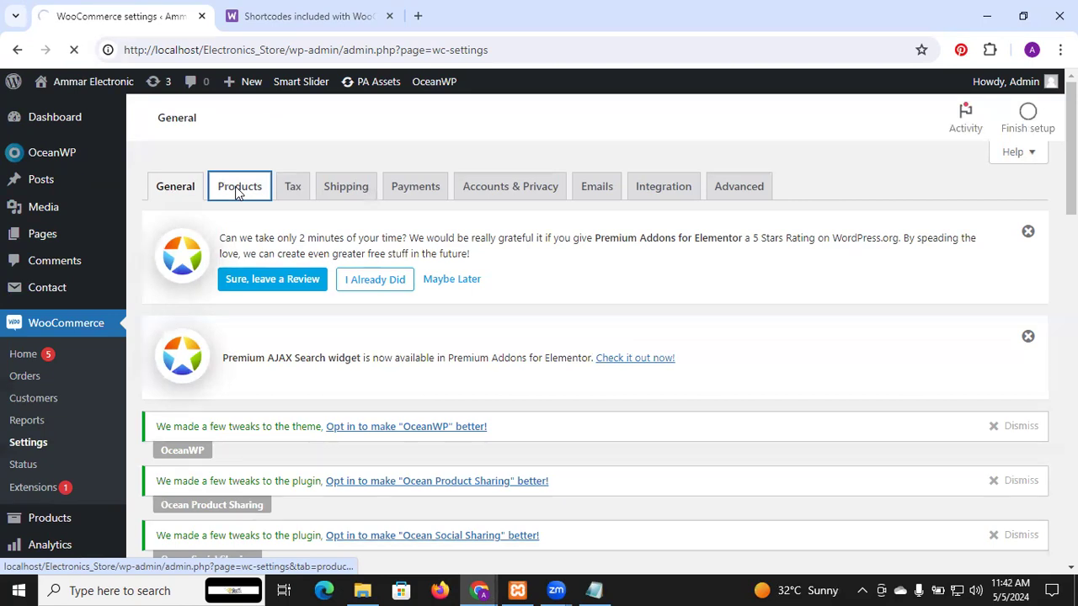
pyautogui.scroll(-2, 236, 193)
pyautogui.scroll(-5, 237, 193)
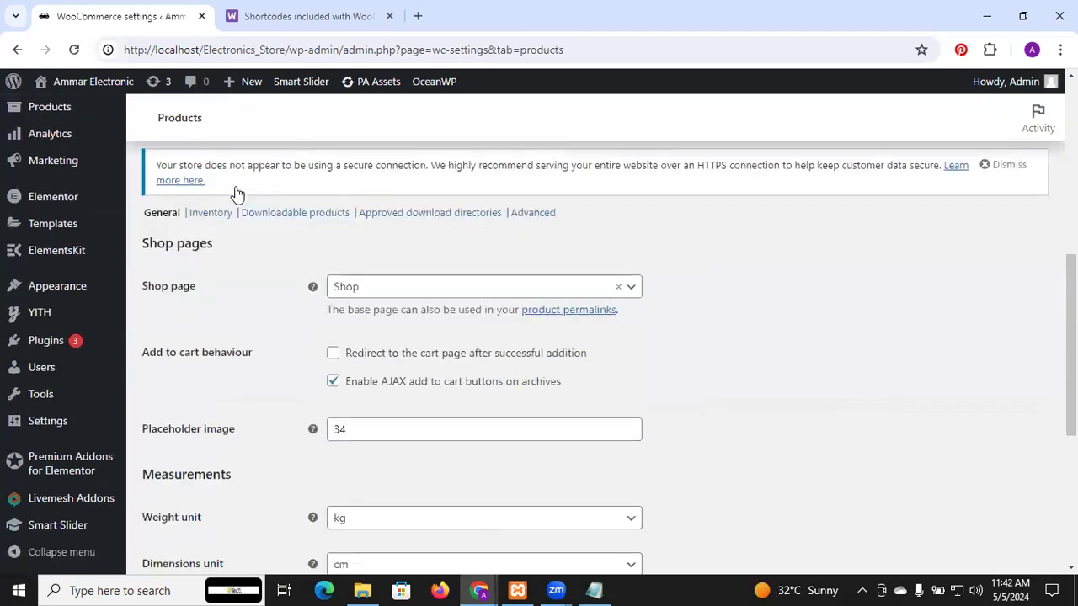
pyautogui.click(373, 230)
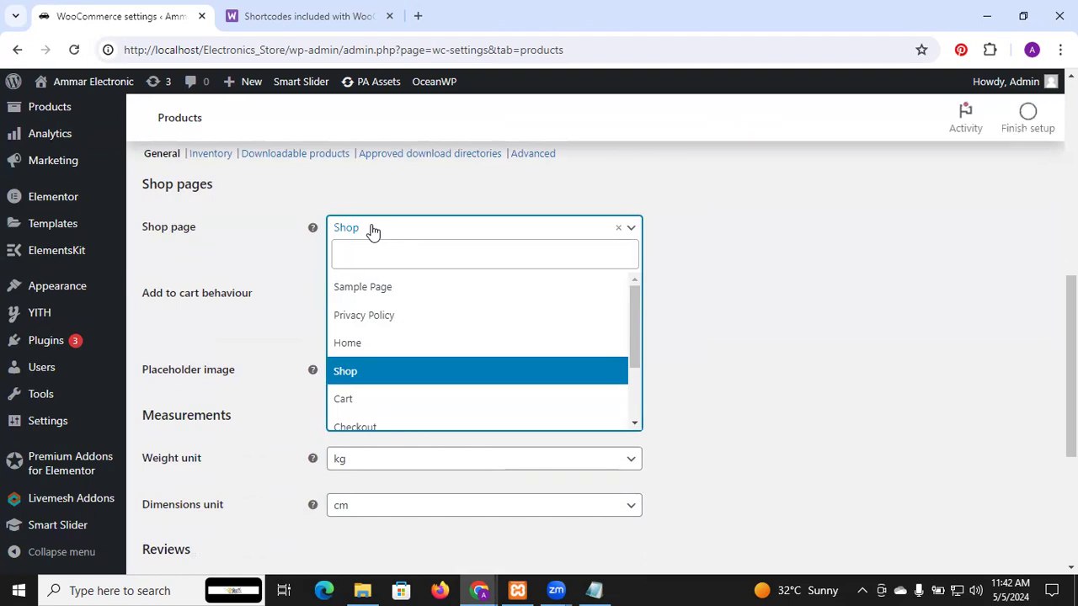
pyautogui.click(361, 372)
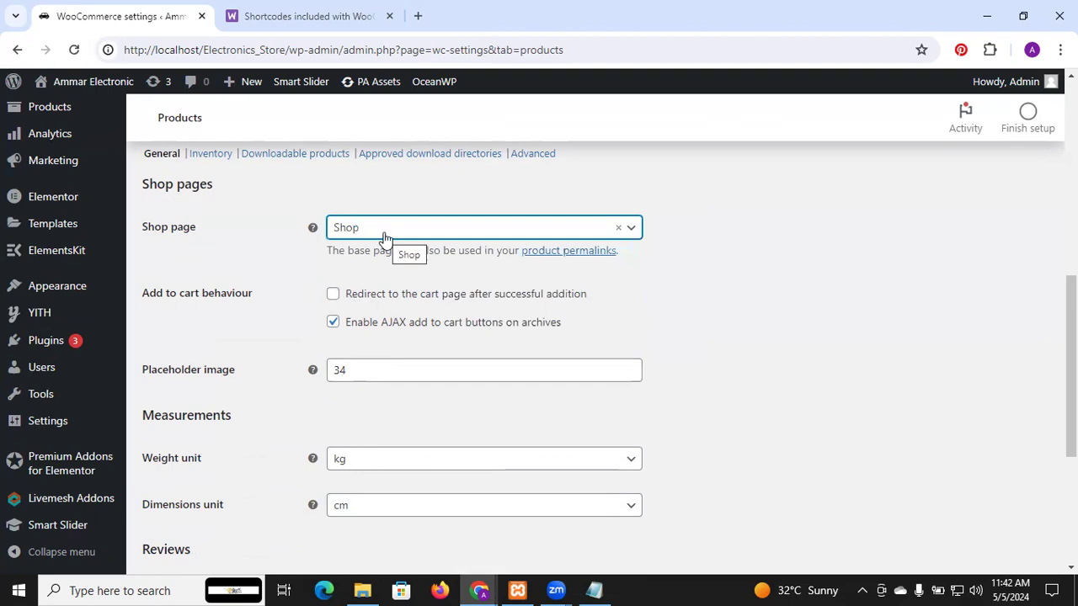
pyautogui.moveTo(8, 199)
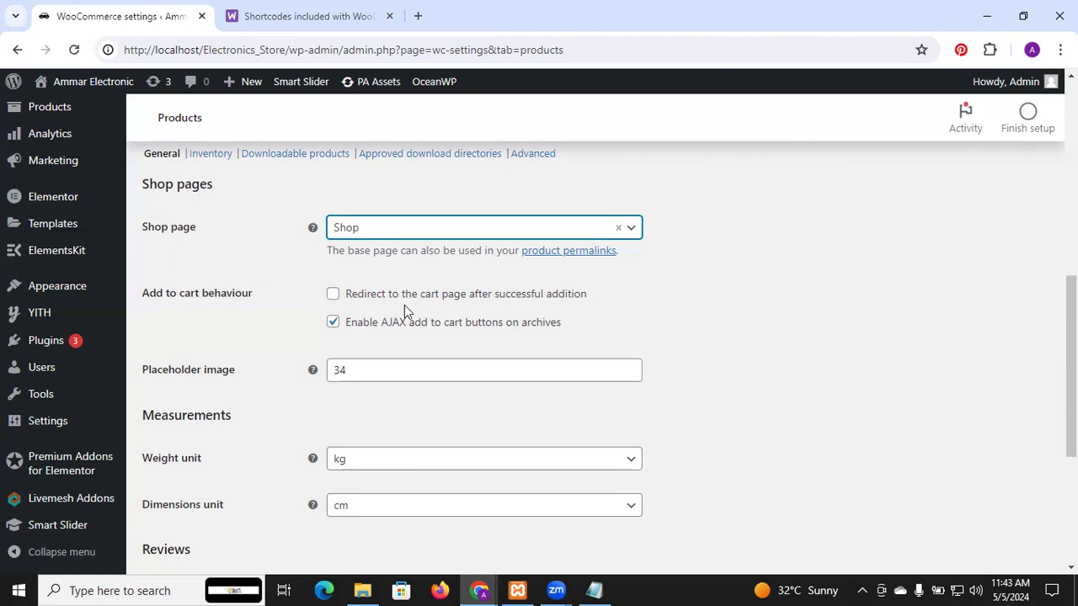
pyautogui.click(333, 294)
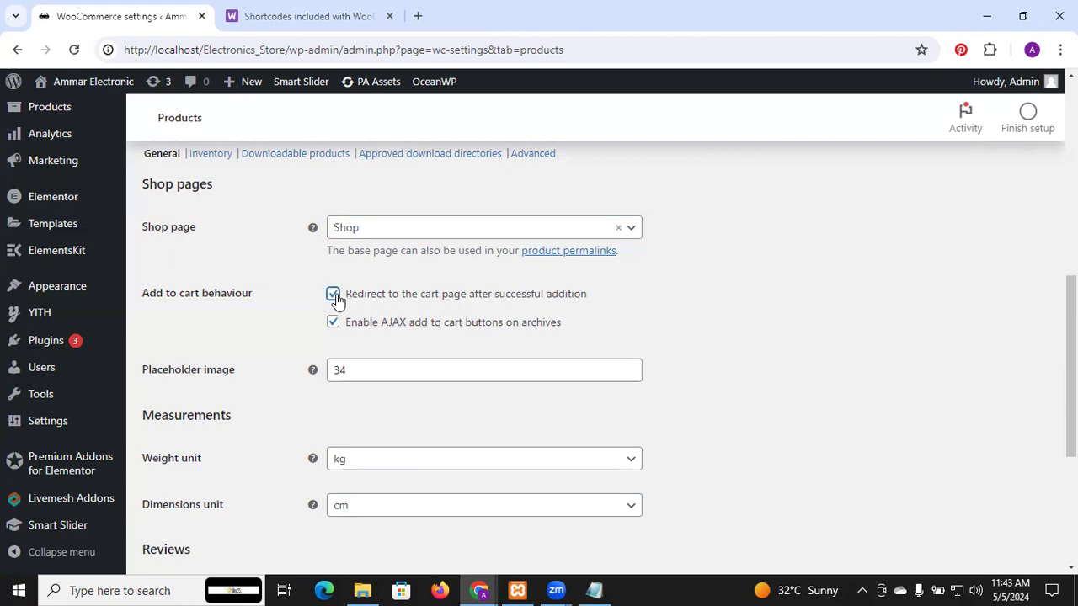
# Step: Examine the available weight units and dimensions units in the product measurement settings
pyautogui.scroll(-2, 336, 300)
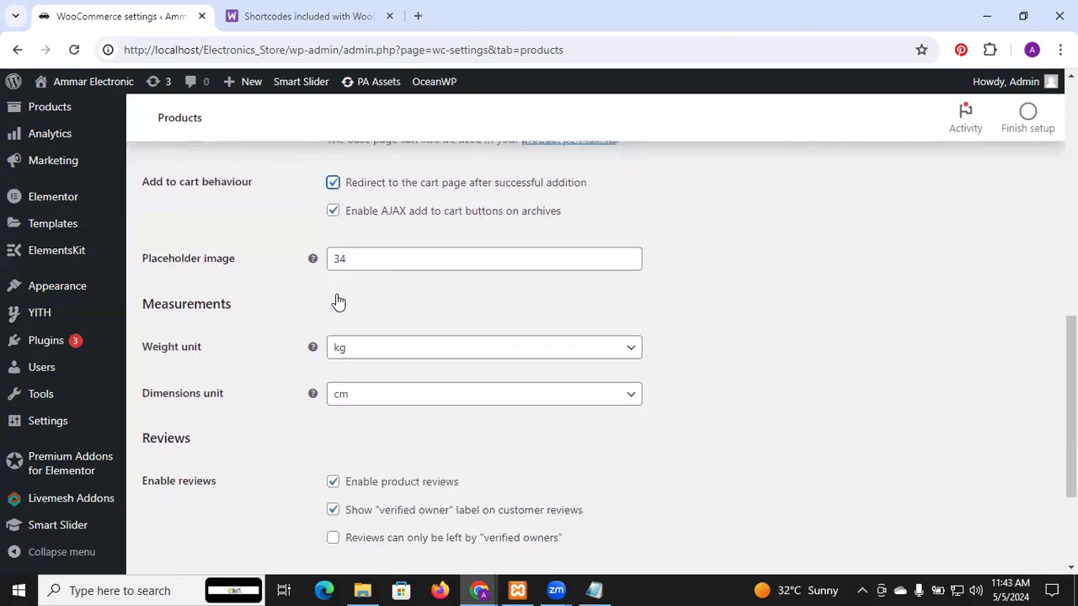
pyautogui.scroll(-1, 339, 301)
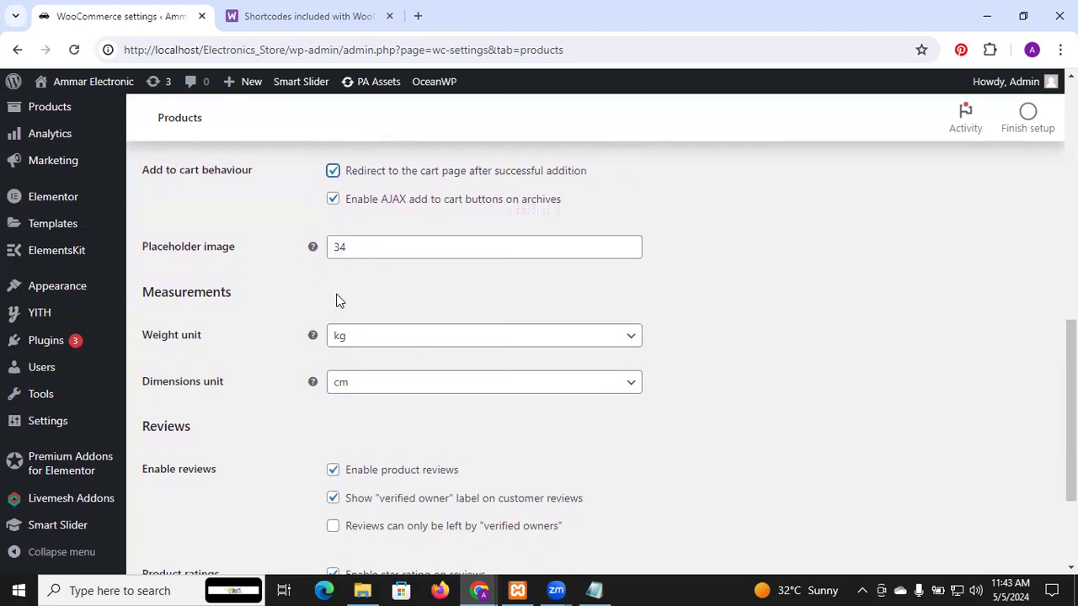
pyautogui.scroll(-2, 340, 302)
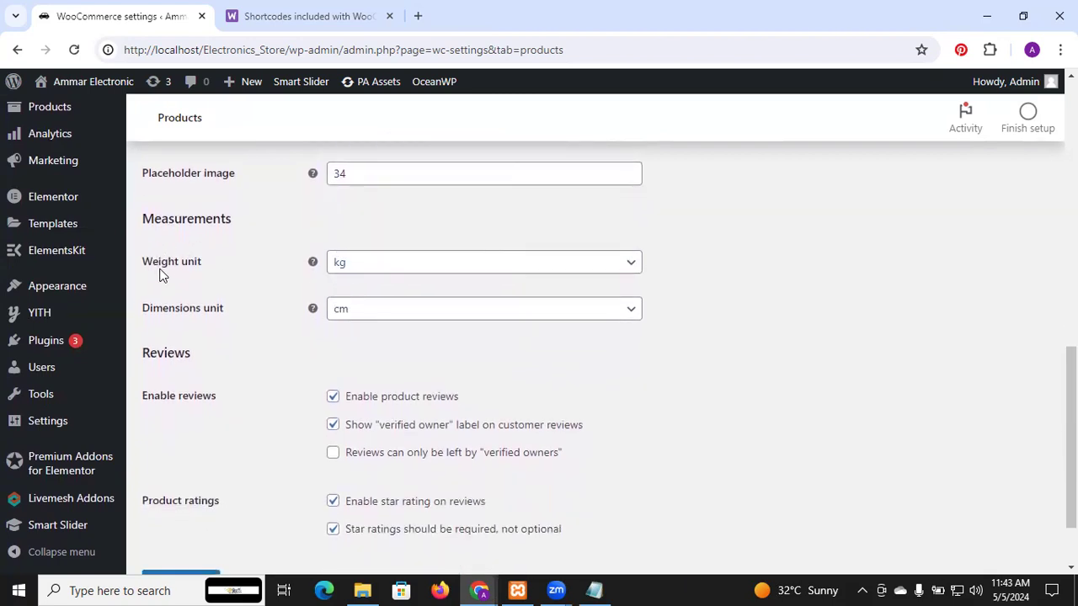
pyautogui.click(462, 266)
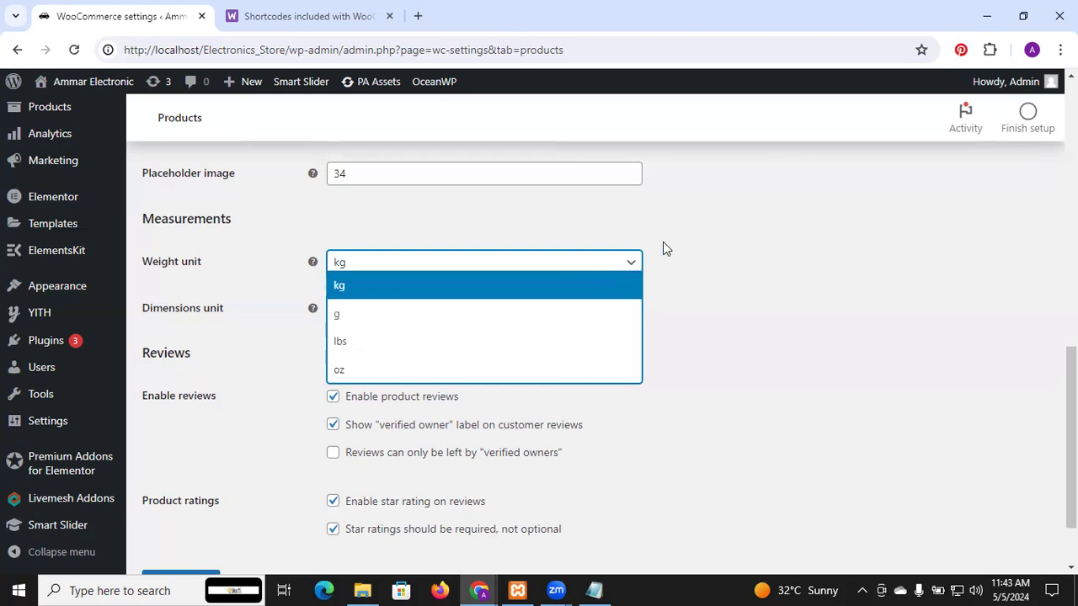
pyautogui.click(705, 257)
pyautogui.scroll(-1, 536, 319)
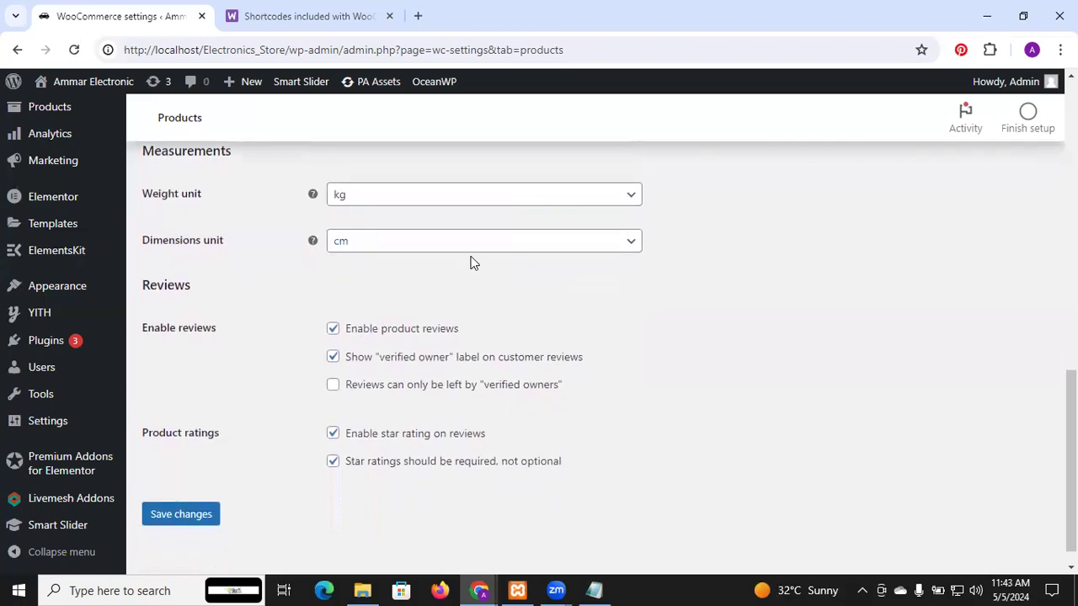
pyautogui.click(461, 245)
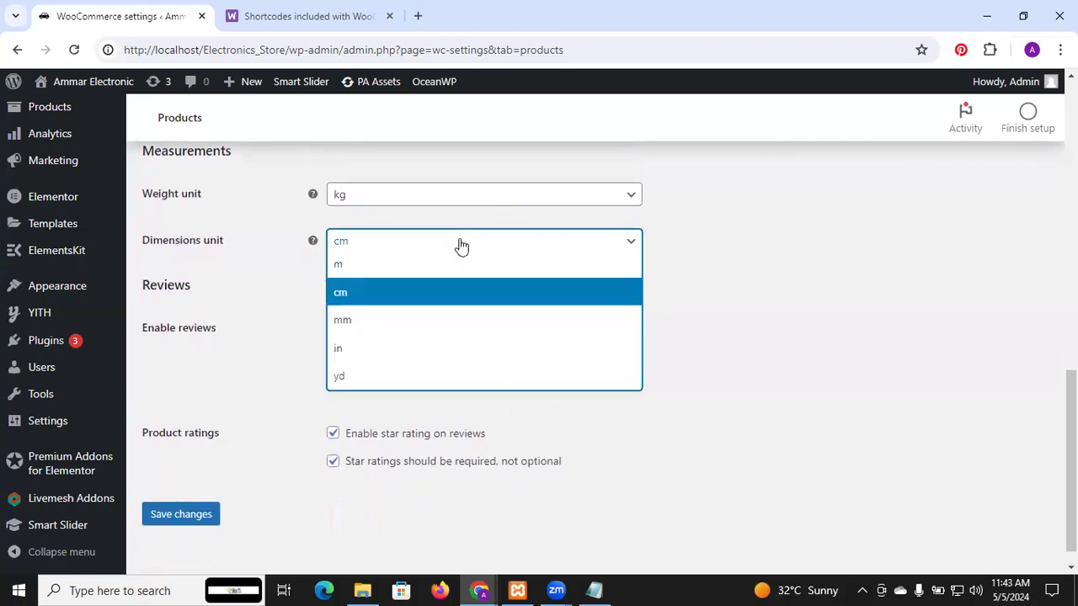
pyautogui.click(460, 245)
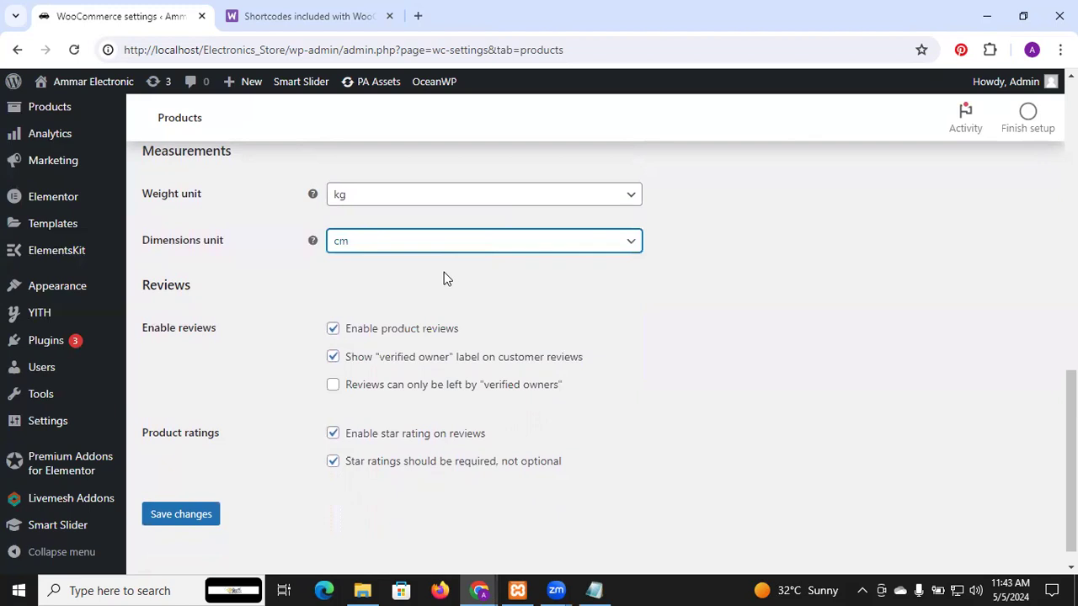
# Step: Restrict product reviews so that they can only be left by "verified owners"
pyautogui.scroll(-1, 444, 271)
pyautogui.click(335, 362)
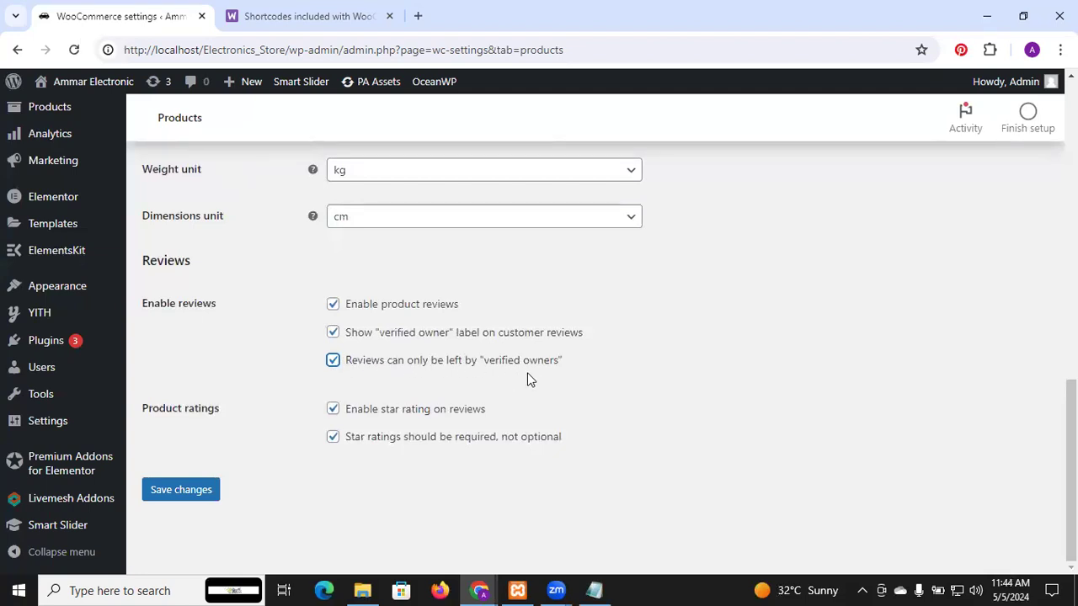
# Step: Save the WooCommerce product settings and open the tax settings at the tax options
pyautogui.click(202, 495)
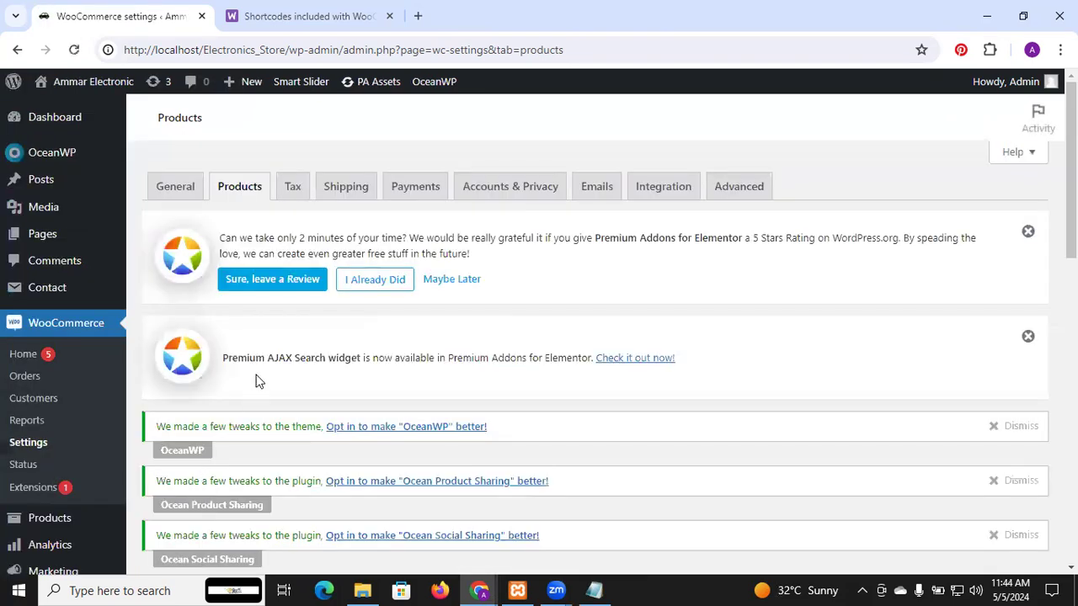
pyautogui.click(294, 187)
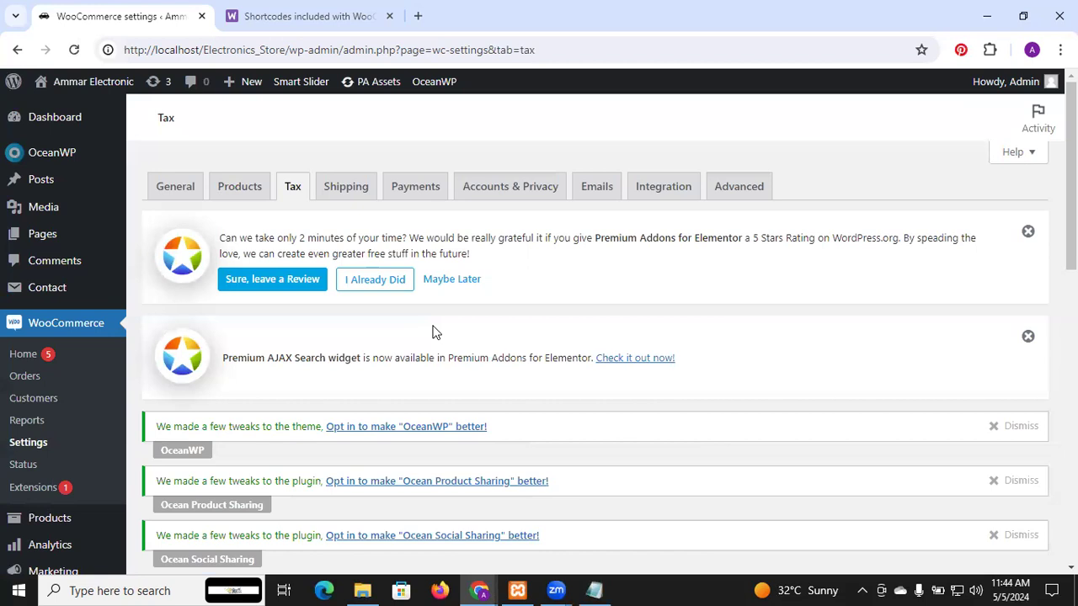
pyautogui.scroll(-7, 432, 331)
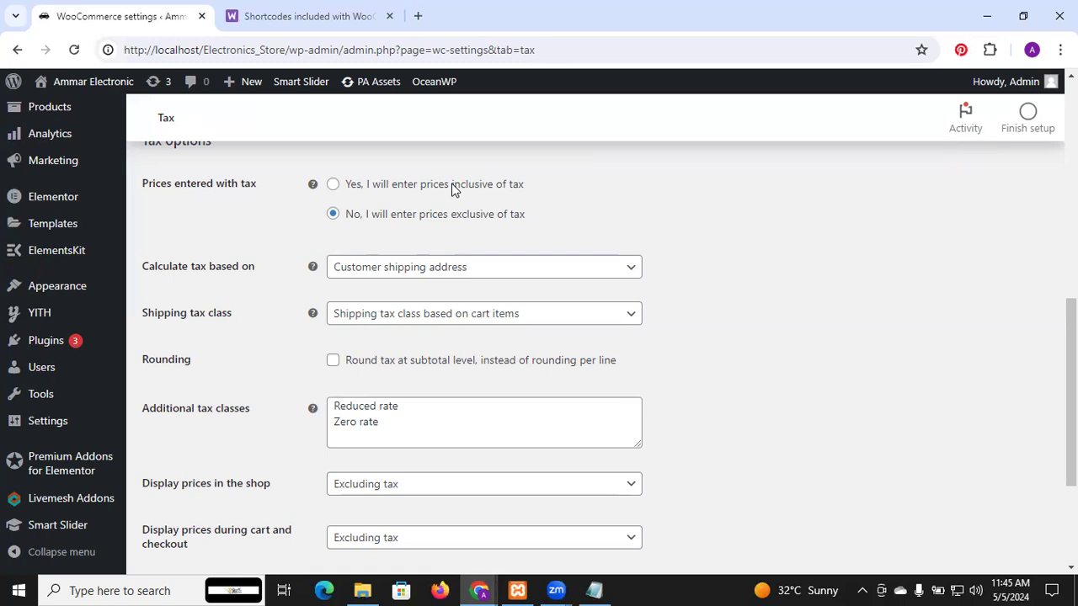
pyautogui.click(860, 590)
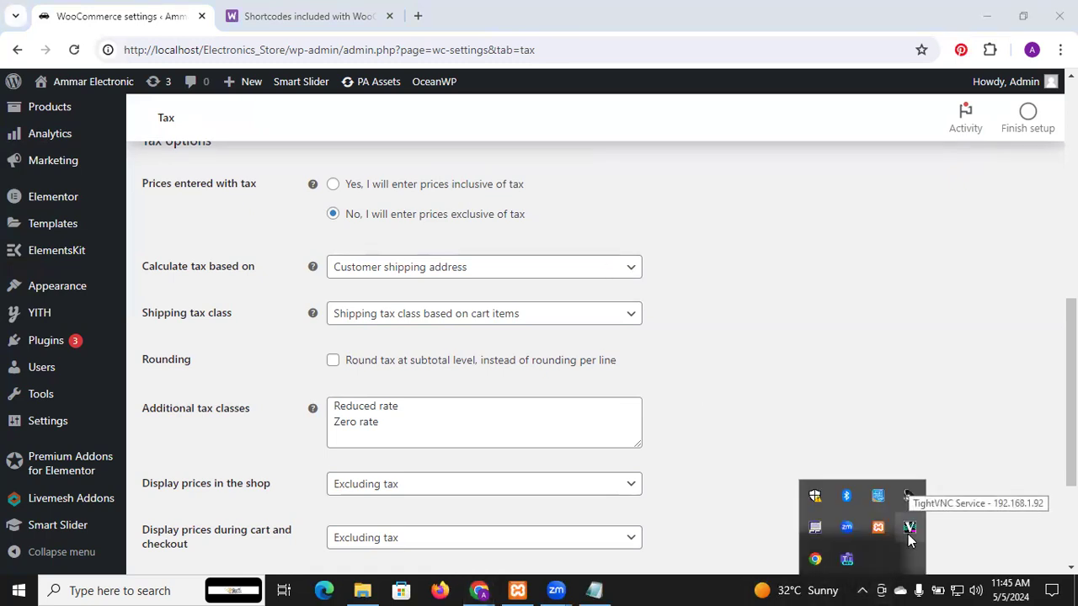
pyautogui.click(768, 347)
# Step: Change the tax calculation basis to the customer billing address
pyautogui.scroll(-1, 767, 347)
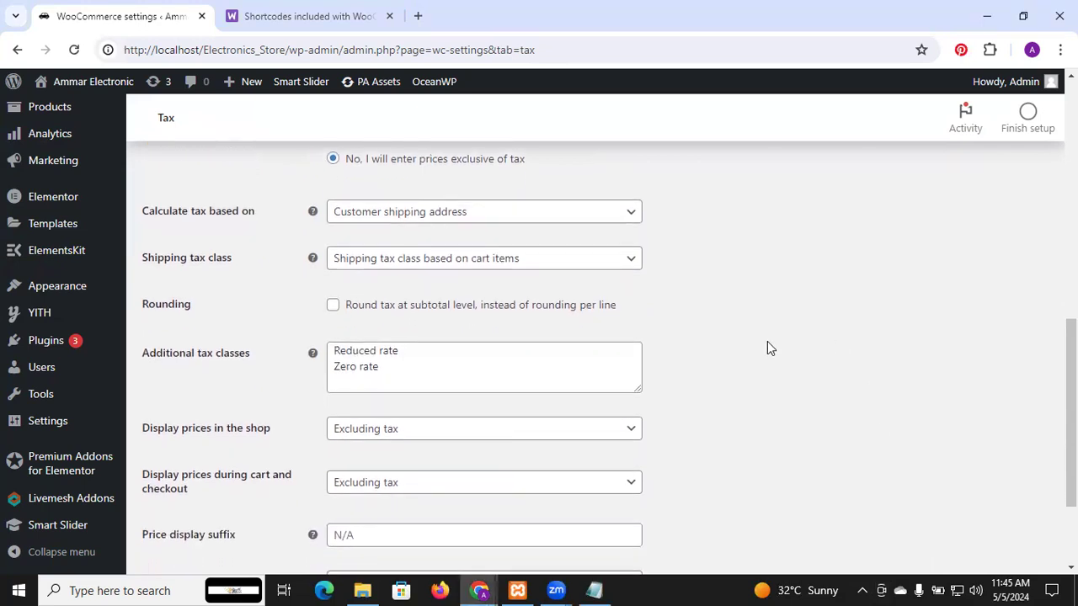
pyautogui.click(515, 218)
pyautogui.click(512, 217)
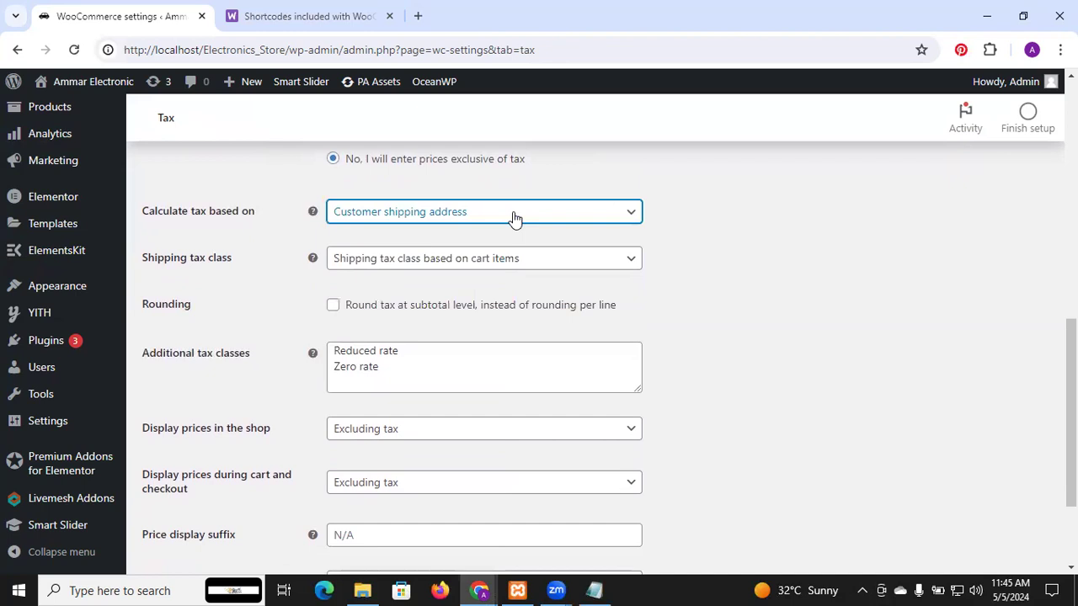
pyautogui.click(492, 208)
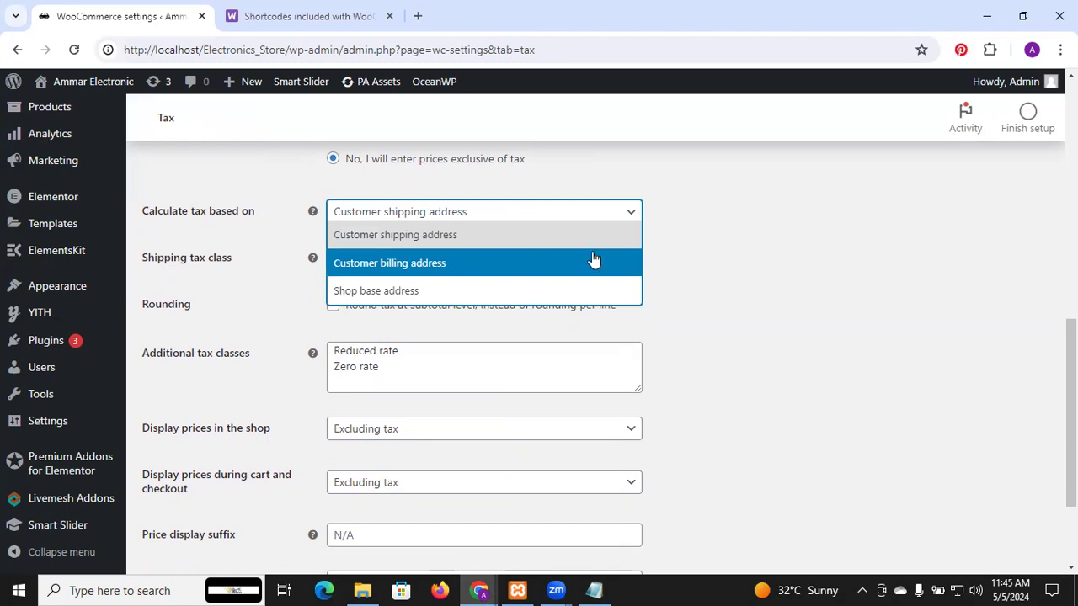
pyautogui.click(564, 263)
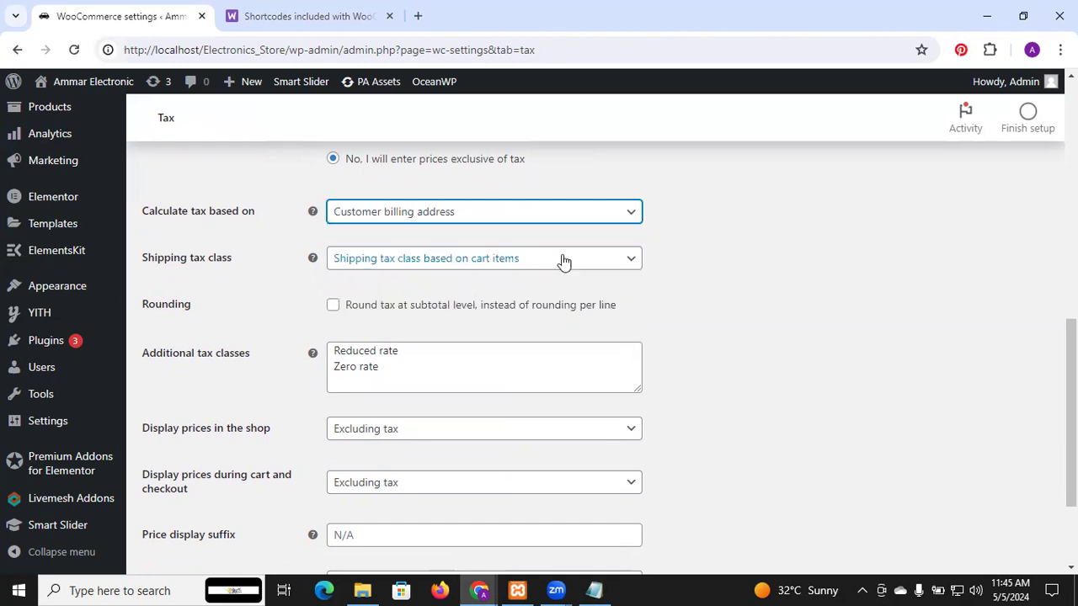
# Step: Examine the available shipping tax classes and review the tax options and the linked rate sections
pyautogui.click(509, 270)
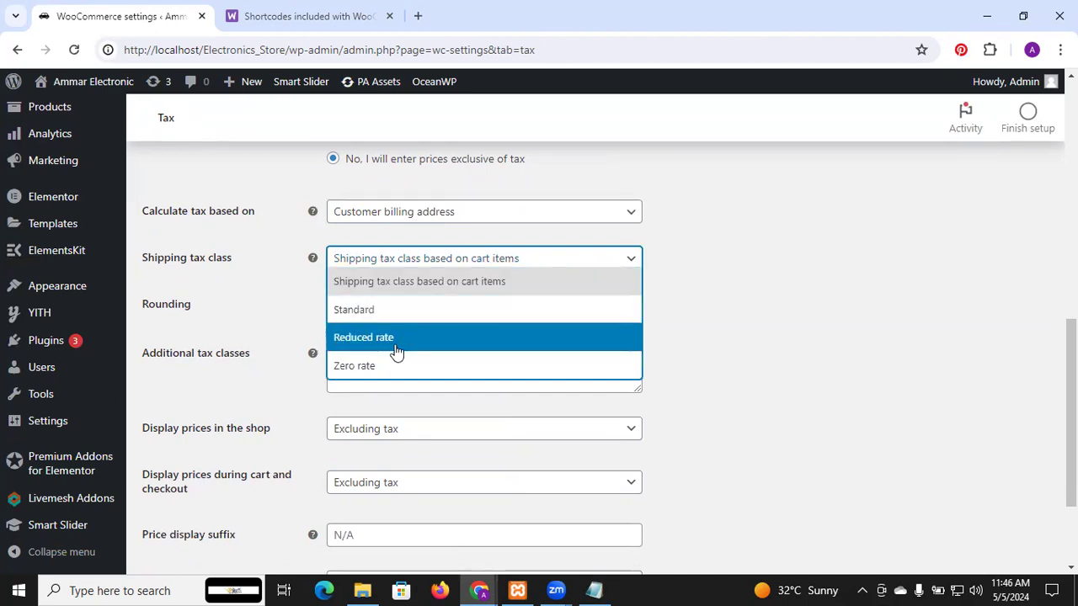
pyautogui.click(669, 357)
pyautogui.scroll(8, 669, 356)
pyautogui.scroll(-1, 670, 357)
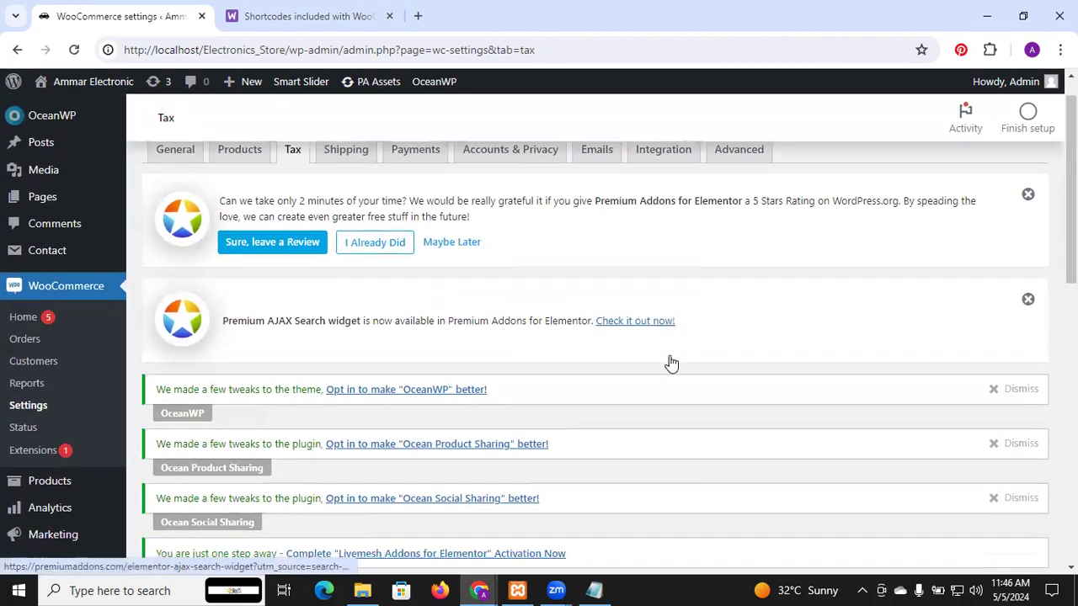
pyautogui.scroll(1, 671, 363)
pyautogui.scroll(-2, 671, 363)
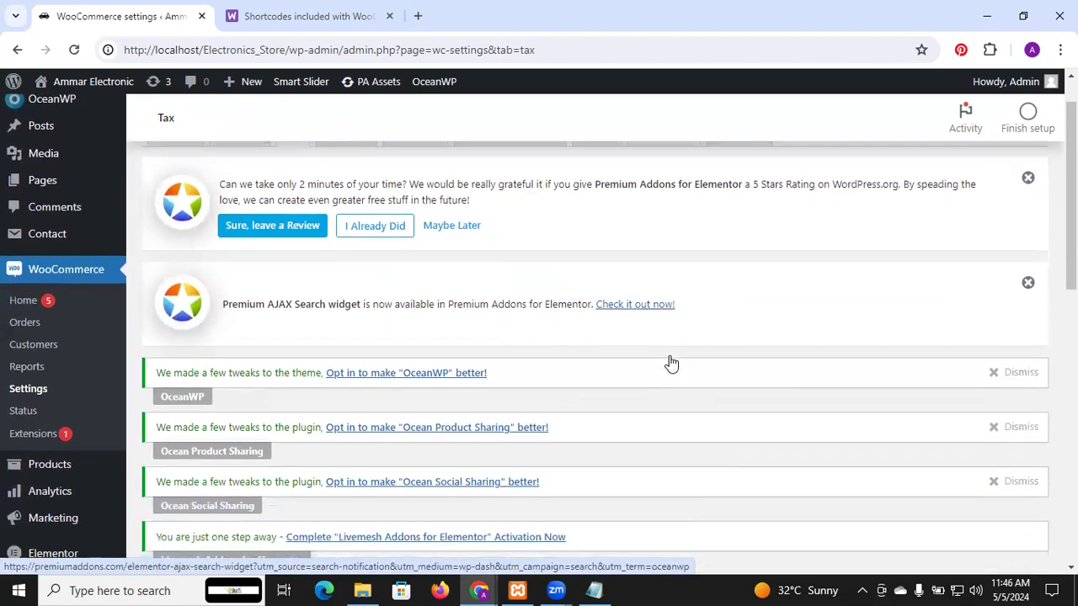
pyautogui.scroll(-3, 671, 363)
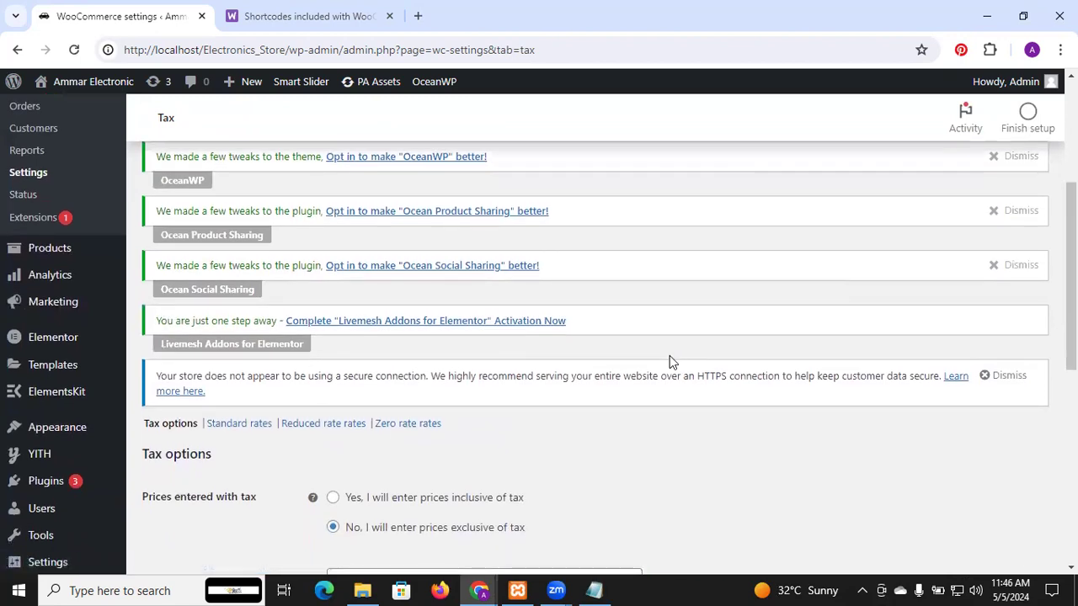
pyautogui.scroll(-2, 672, 361)
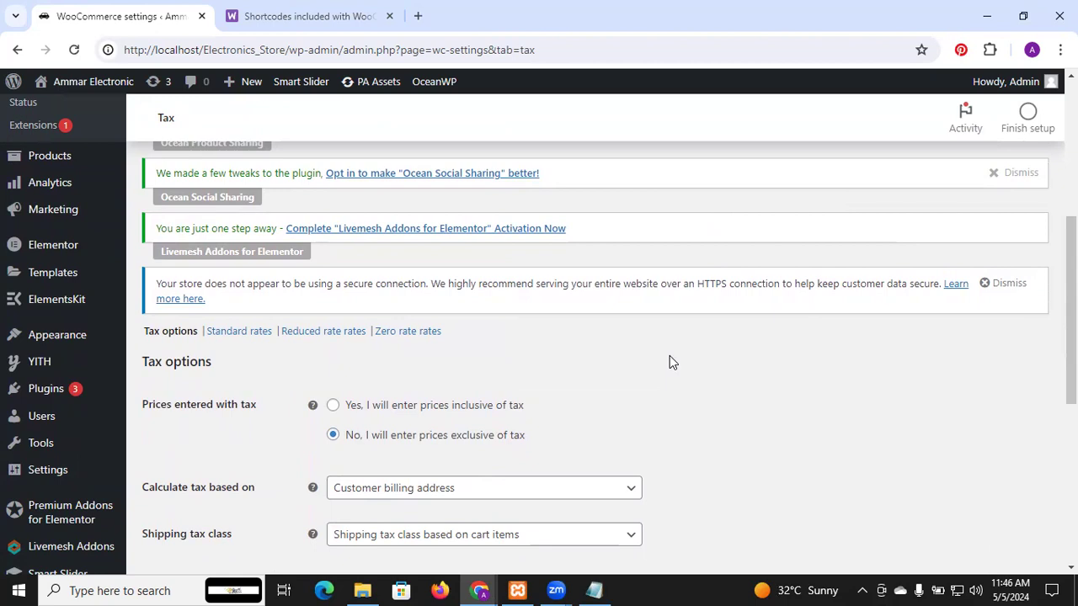
pyautogui.scroll(-2, 672, 362)
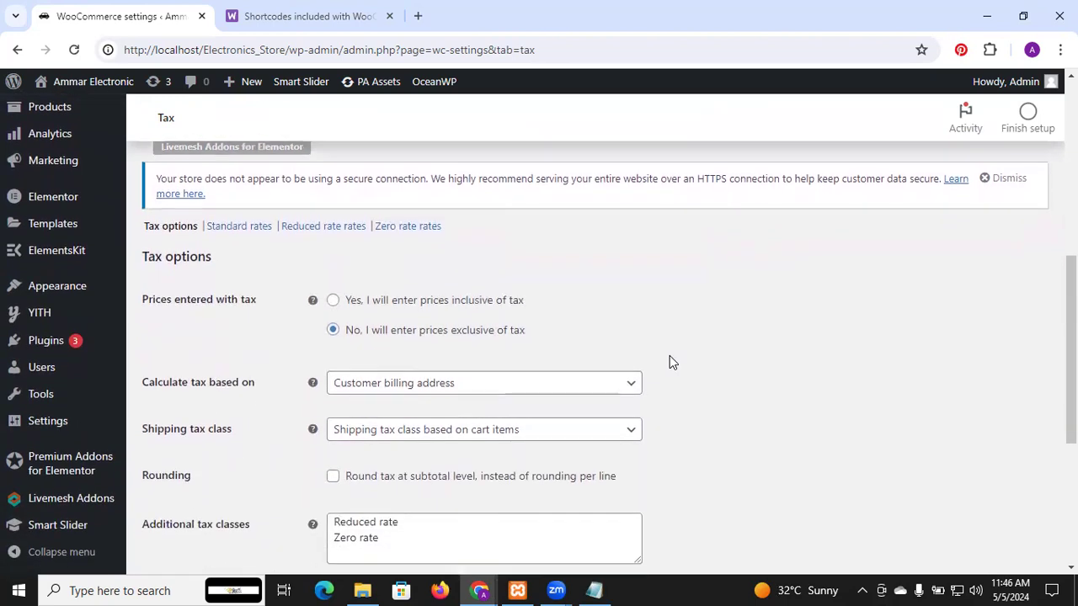
pyautogui.scroll(-2, 672, 362)
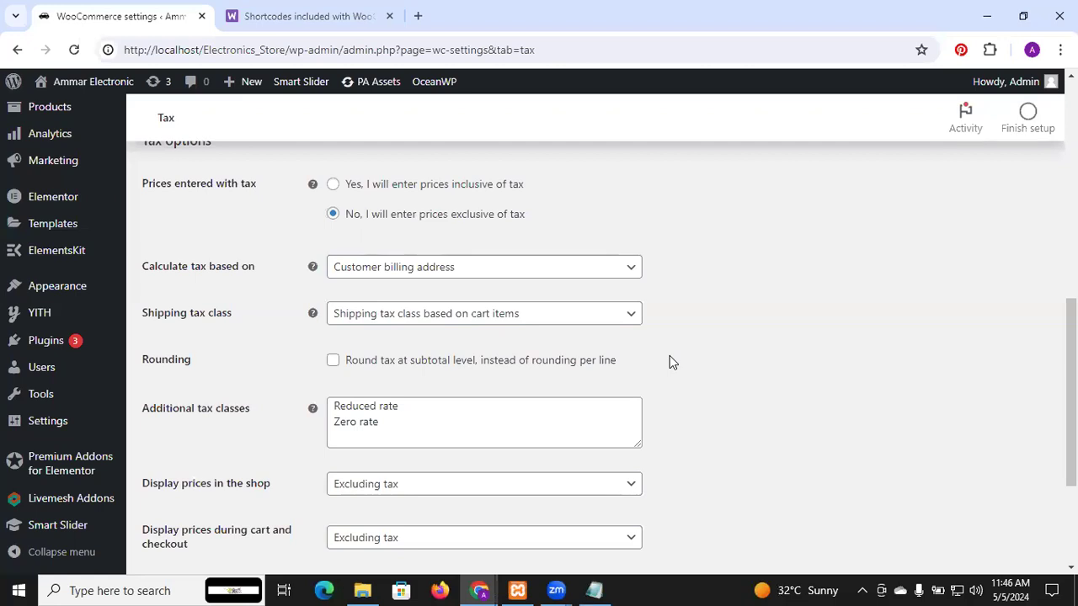
pyautogui.scroll(-1, 671, 357)
pyautogui.scroll(4, 671, 357)
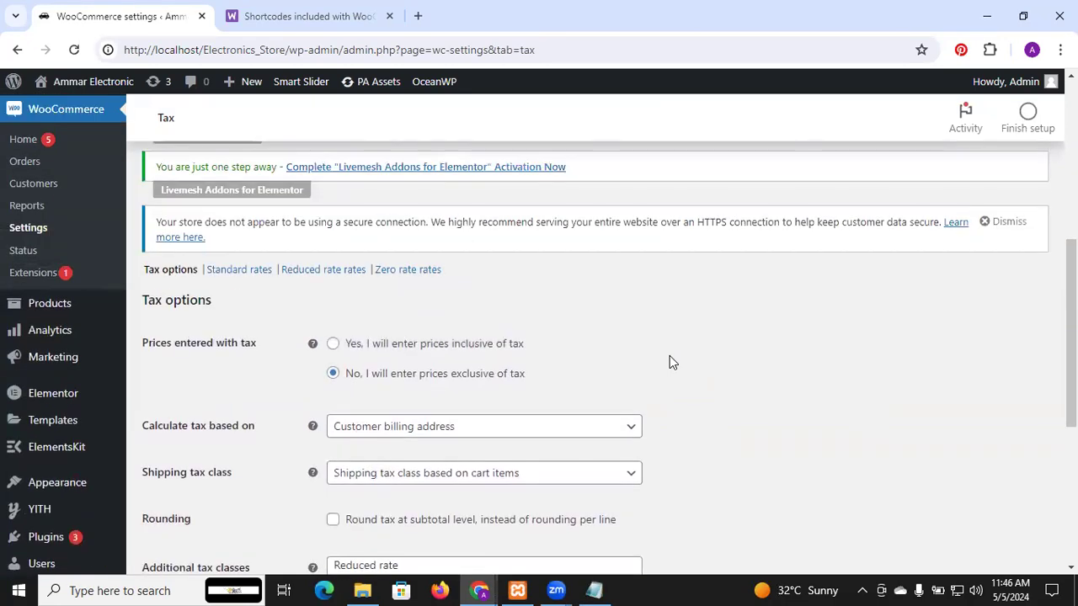
pyautogui.scroll(-1, 669, 362)
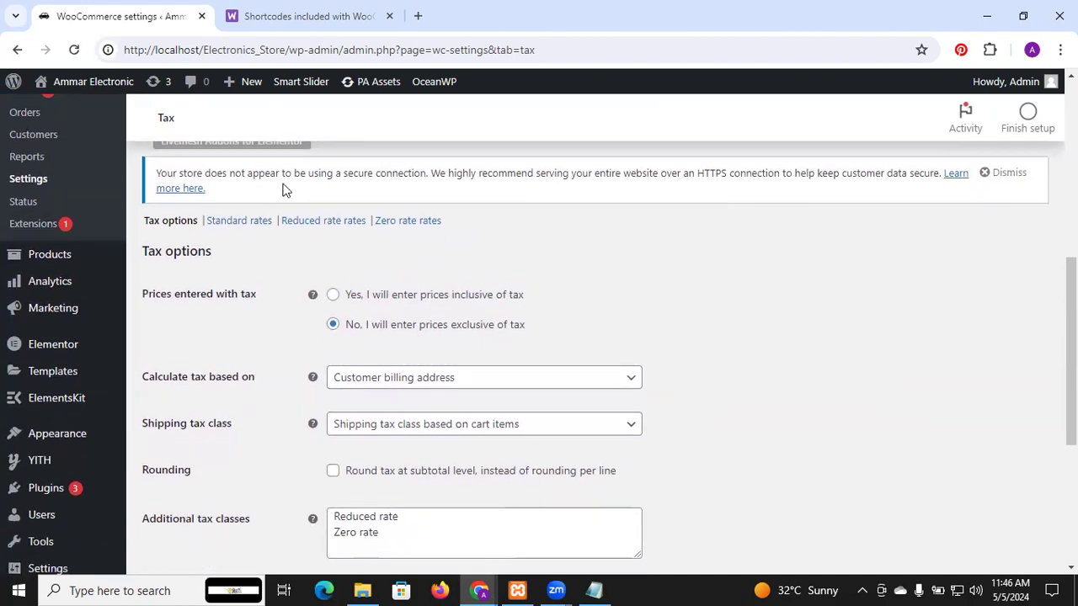
pyautogui.scroll(-4, 397, 228)
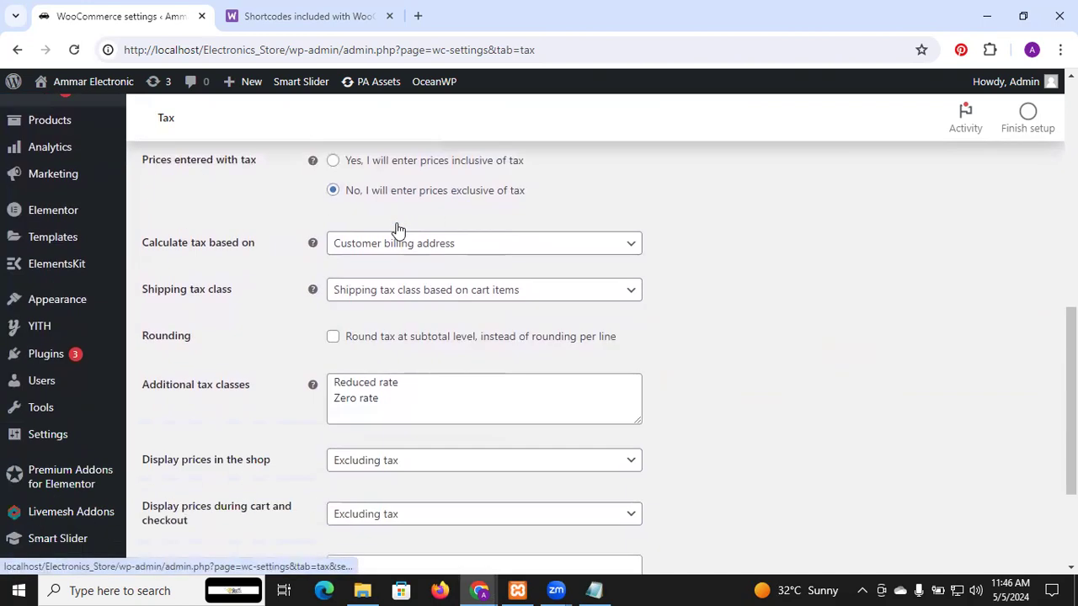
# Step: Add "GST 10" on a new line of the additional tax classes and try to save the tax settings
pyautogui.click(387, 227)
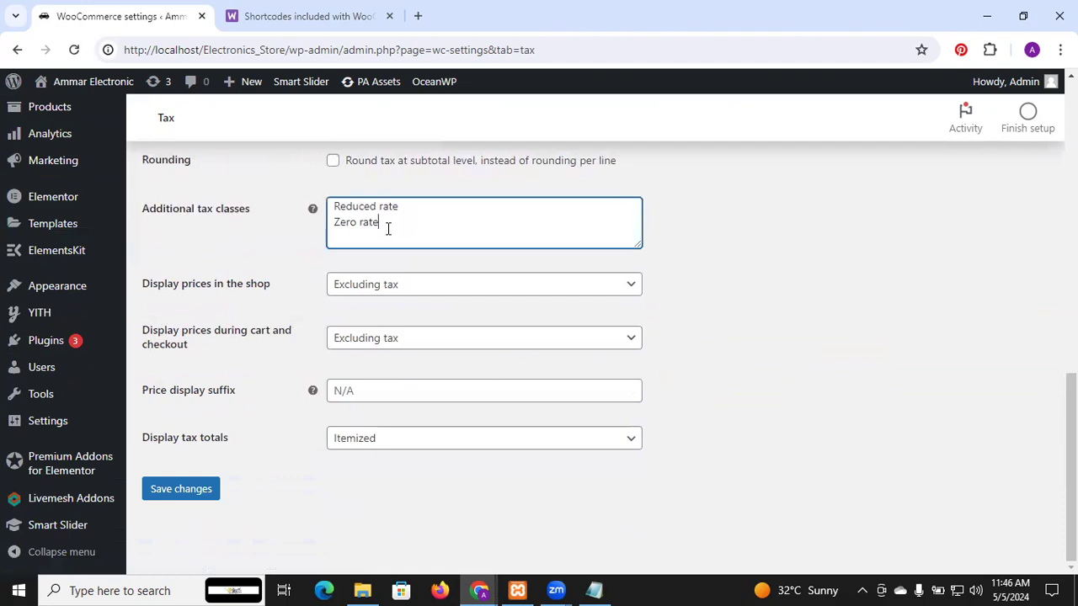
pyautogui.press('Return')
pyautogui.write('GST 10')
pyautogui.moveTo(312, 393)
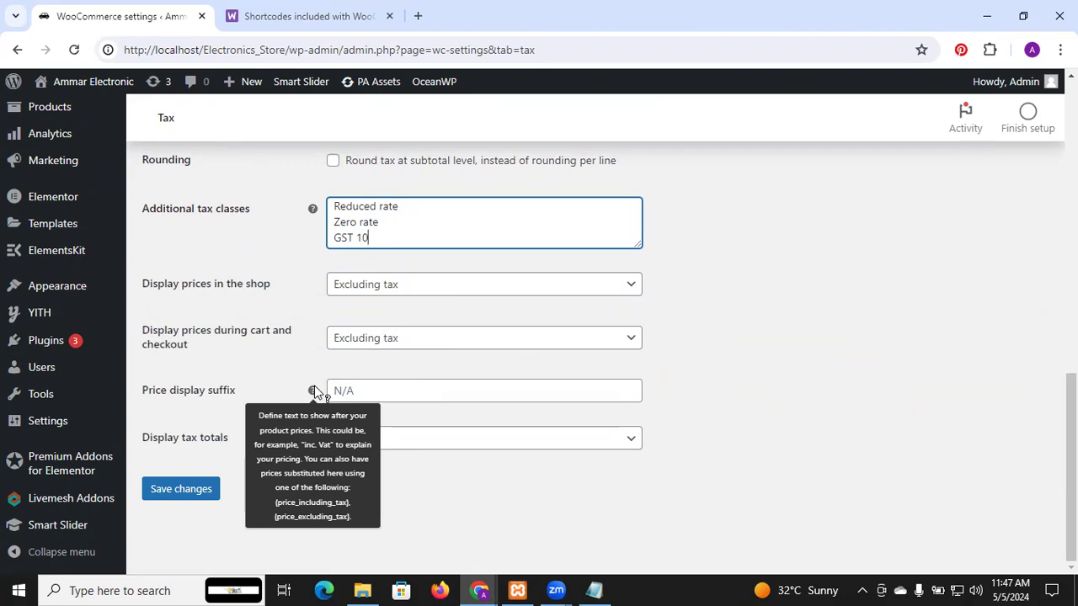
pyautogui.click(210, 495)
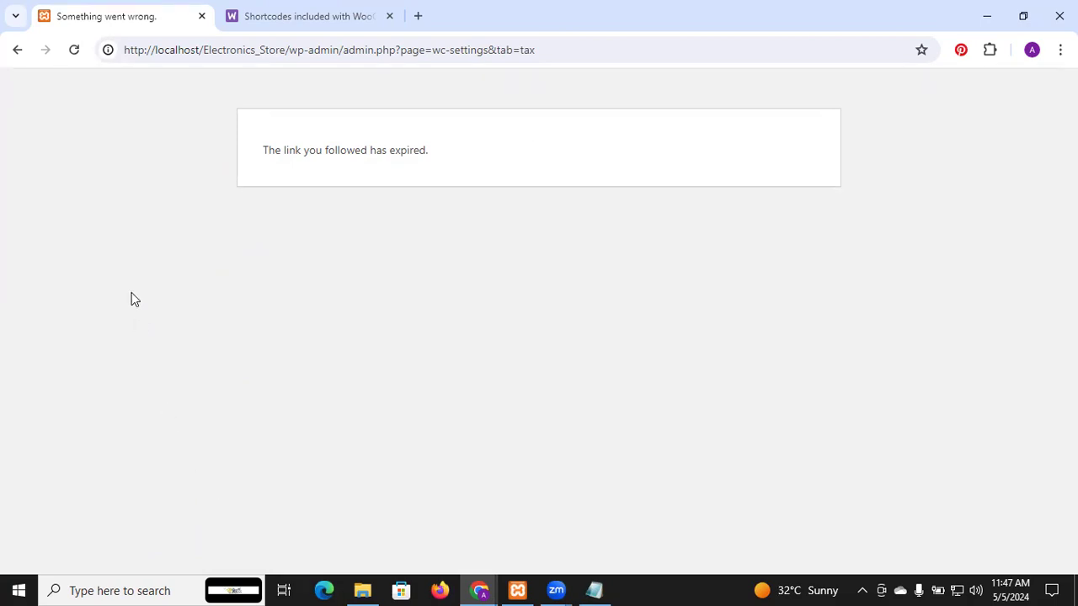
# Step: Reload the expired tax settings page with form resubmission, and go back to the previous page
pyautogui.click(76, 53)
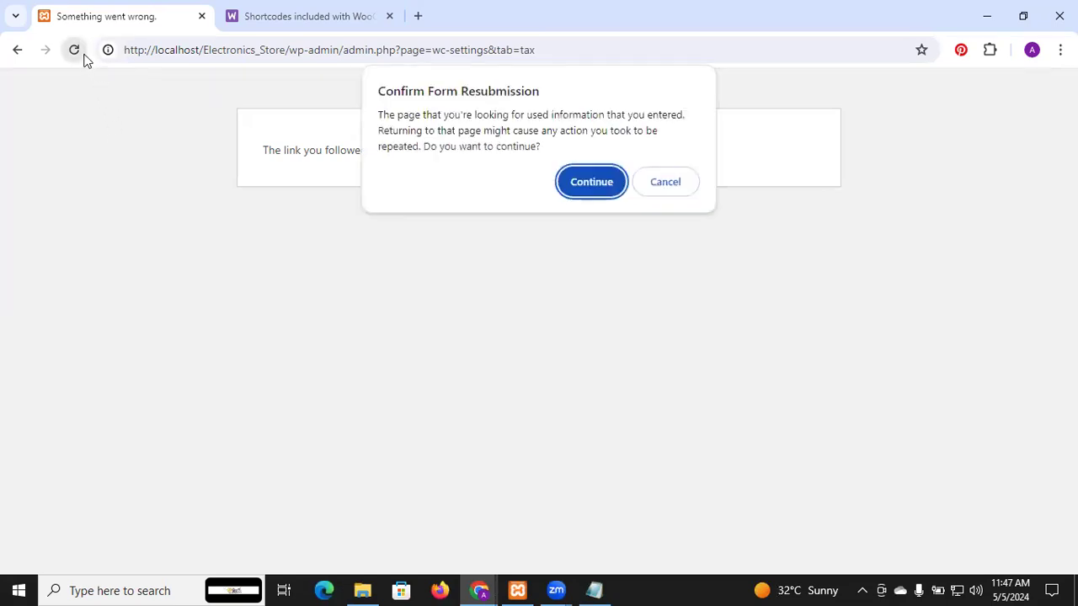
pyautogui.click(592, 183)
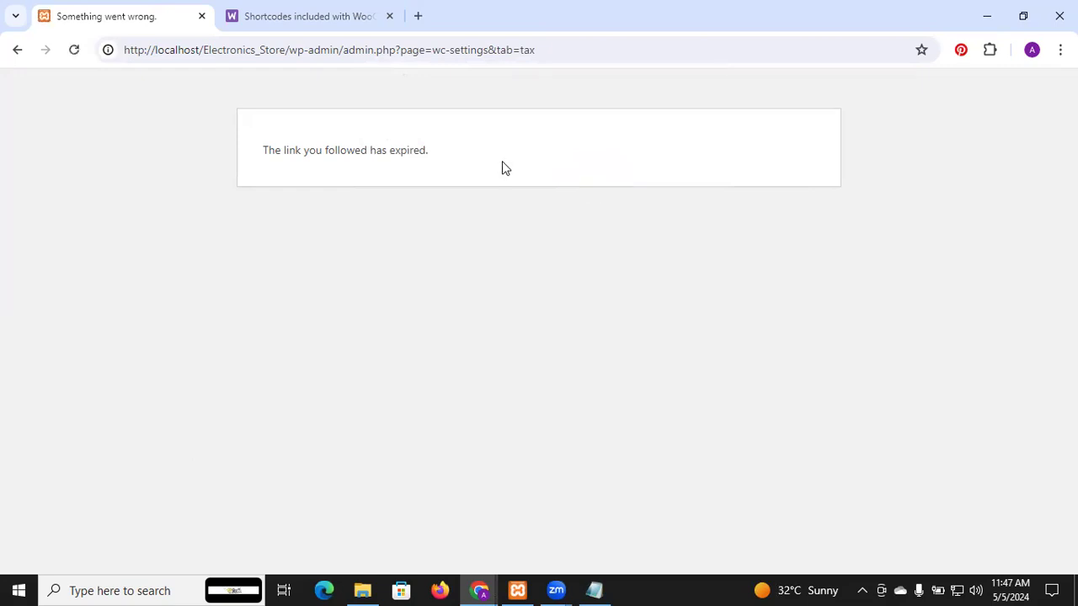
pyautogui.click(17, 50)
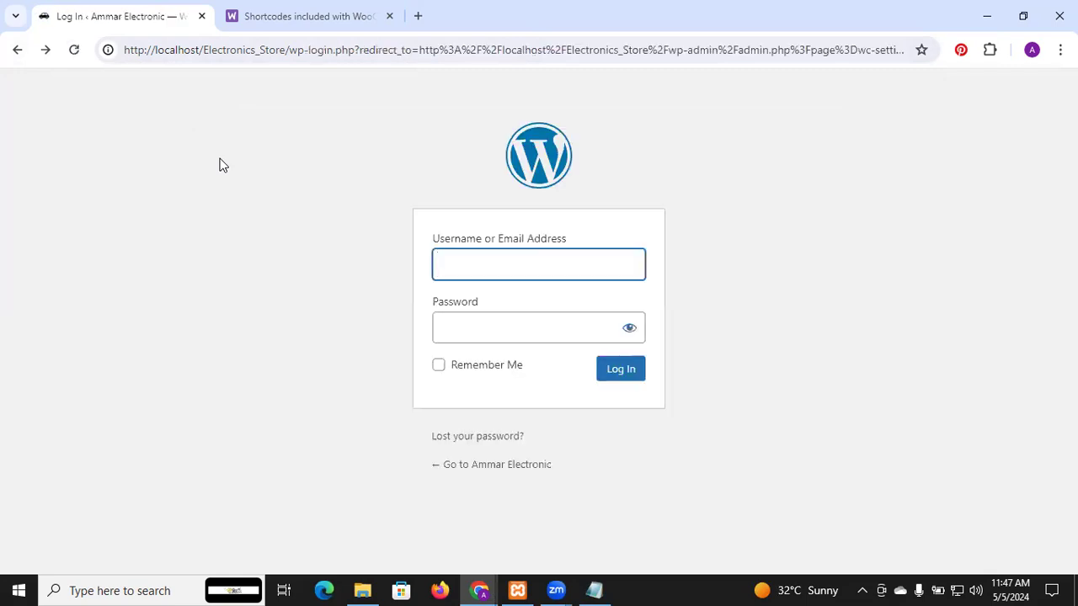
# Step: Try to log in to WordPress with the saved username Electron and the account password, with Remember Me enabled
pyautogui.click(474, 260)
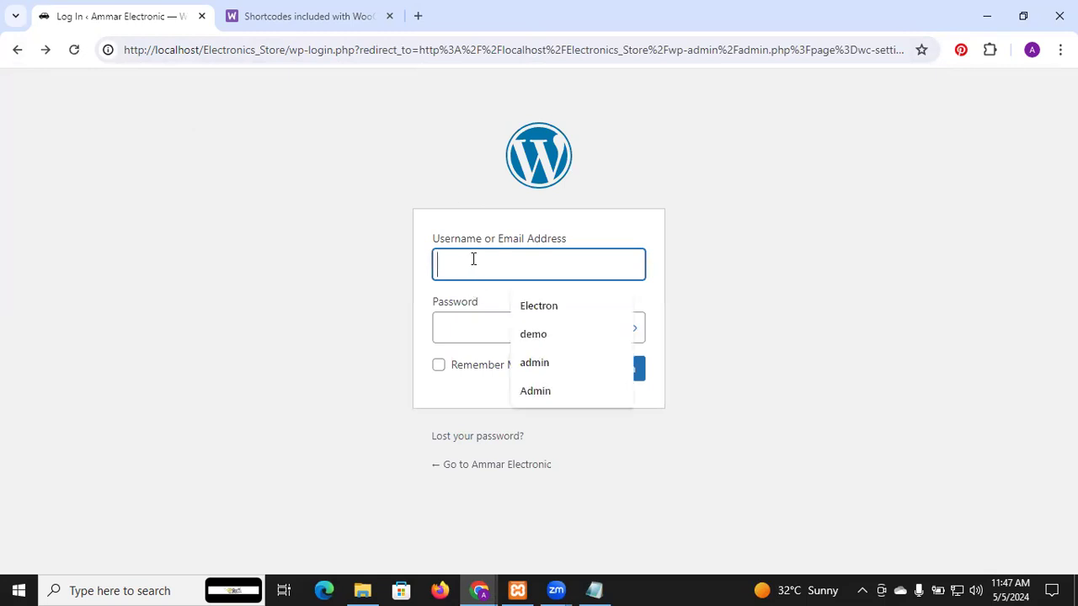
pyautogui.click(522, 306)
pyautogui.click(481, 325)
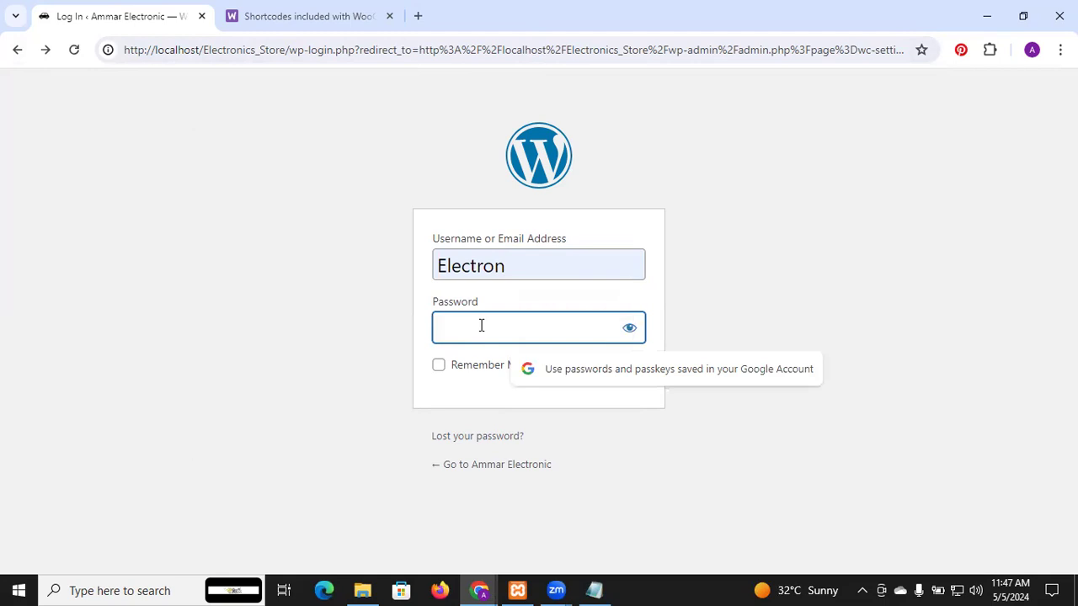
pyautogui.write('*********')
pyautogui.click(438, 365)
pyautogui.click(627, 370)
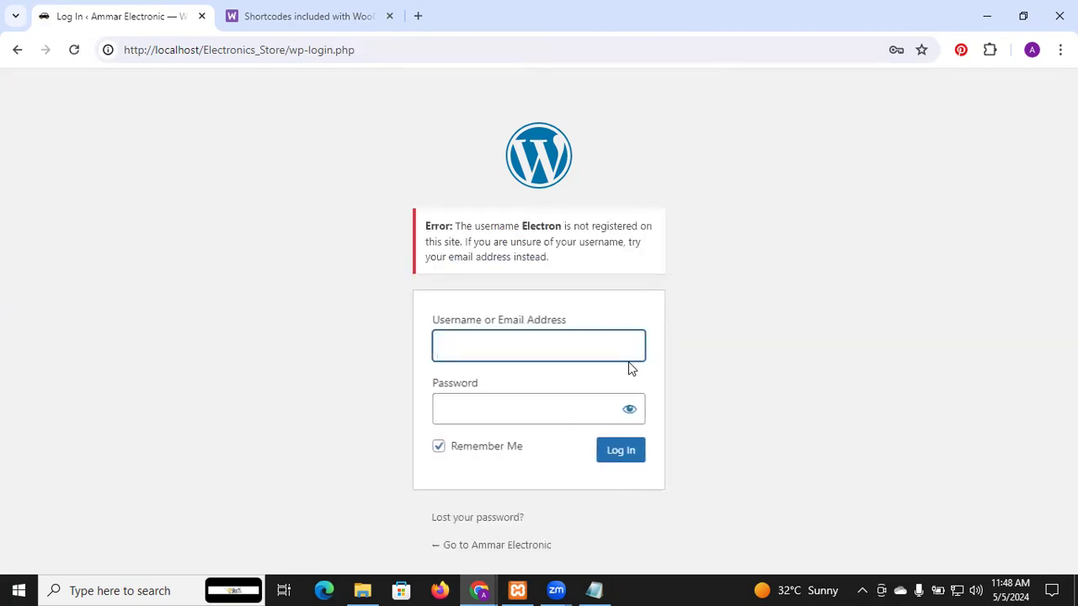
# Step: Log in to WordPress with the saved username Admin and enter the account password
pyautogui.click(604, 337)
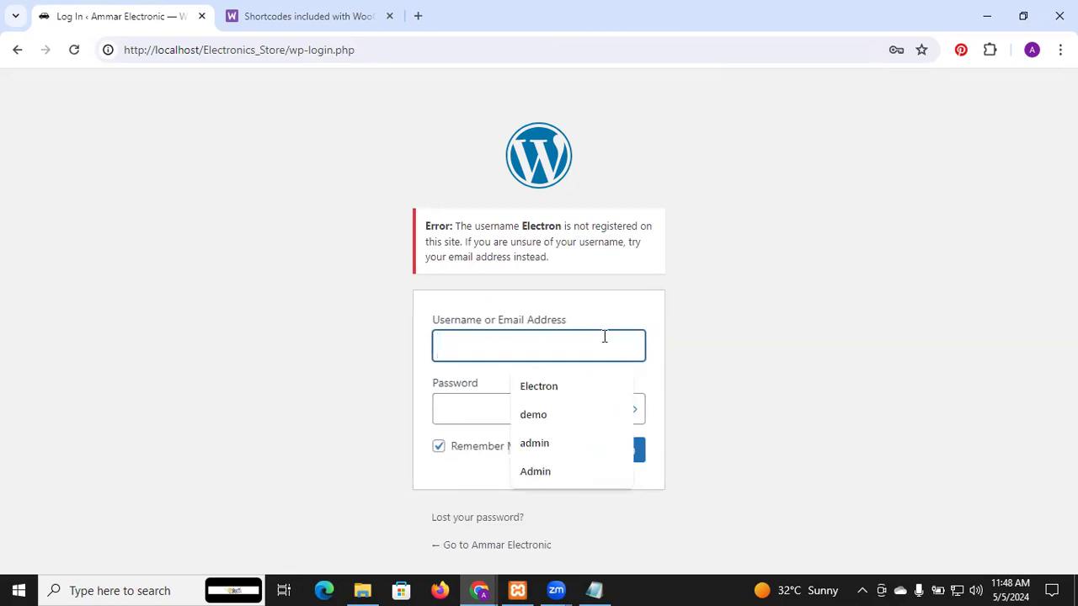
pyautogui.click(553, 470)
pyautogui.click(504, 416)
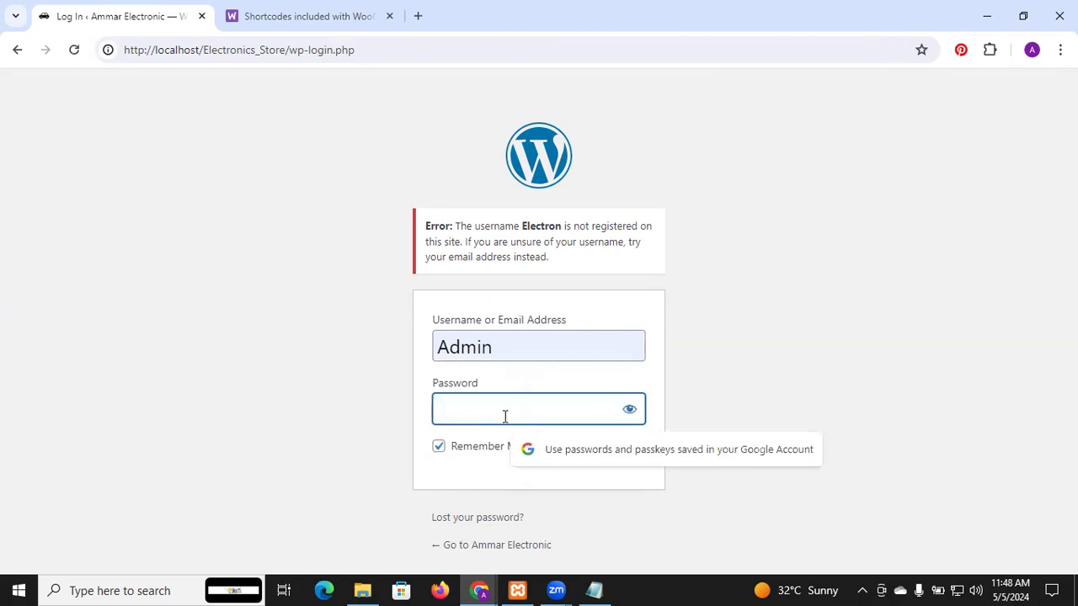
pyautogui.write('admin1')
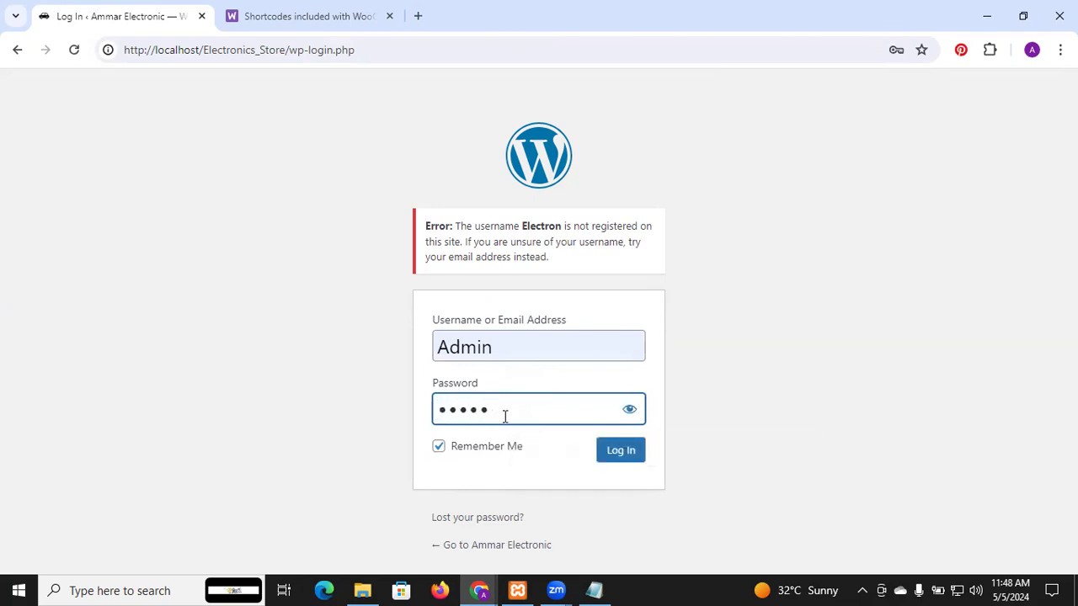
pyautogui.write('234')
pyautogui.click(621, 450)
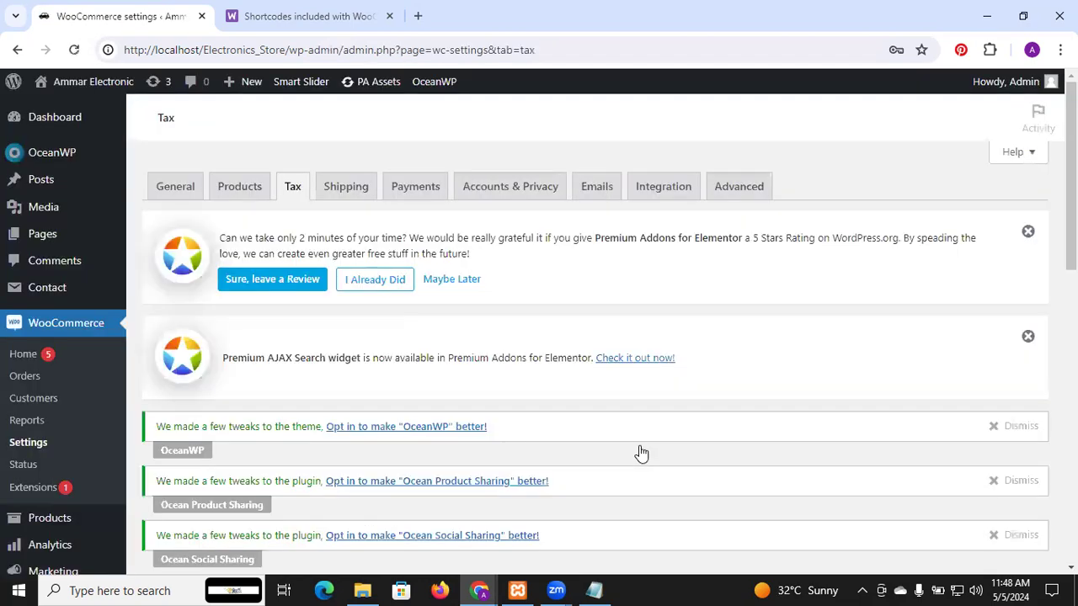
# Step: Add "Gst 10" on a new line of the additional tax classes in the tax options
pyautogui.scroll(-10, 639, 453)
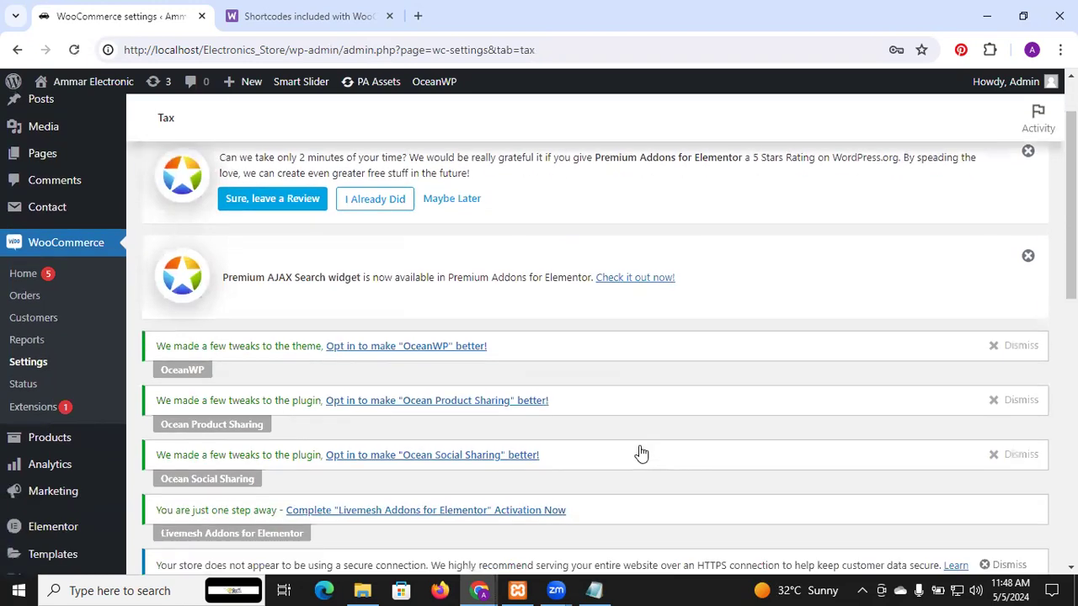
pyautogui.scroll(-3, 640, 453)
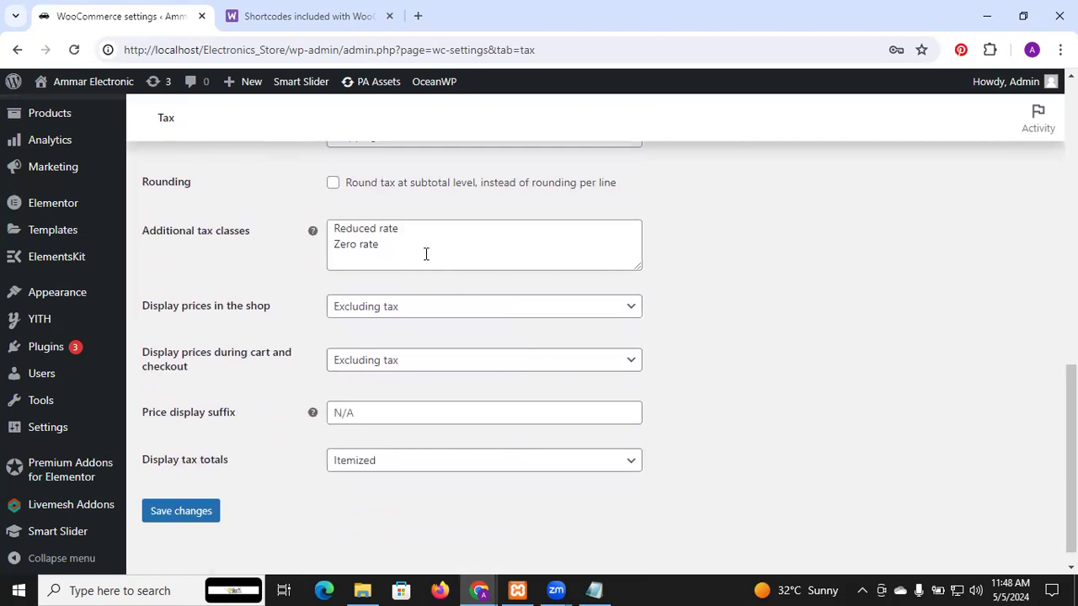
pyautogui.click(416, 248)
pyautogui.write('G')
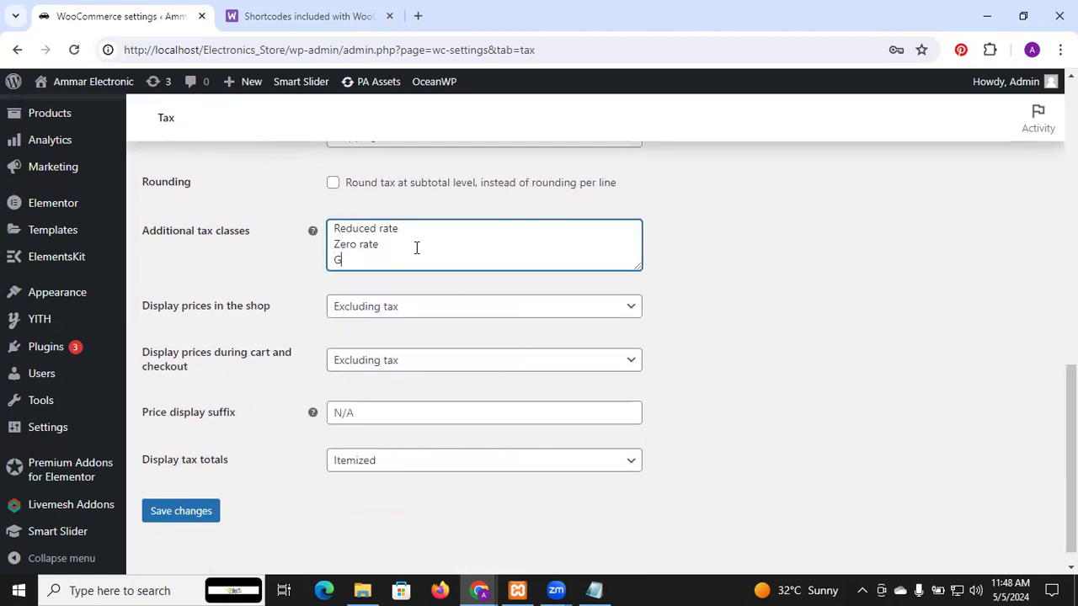
pyautogui.write('st 10')
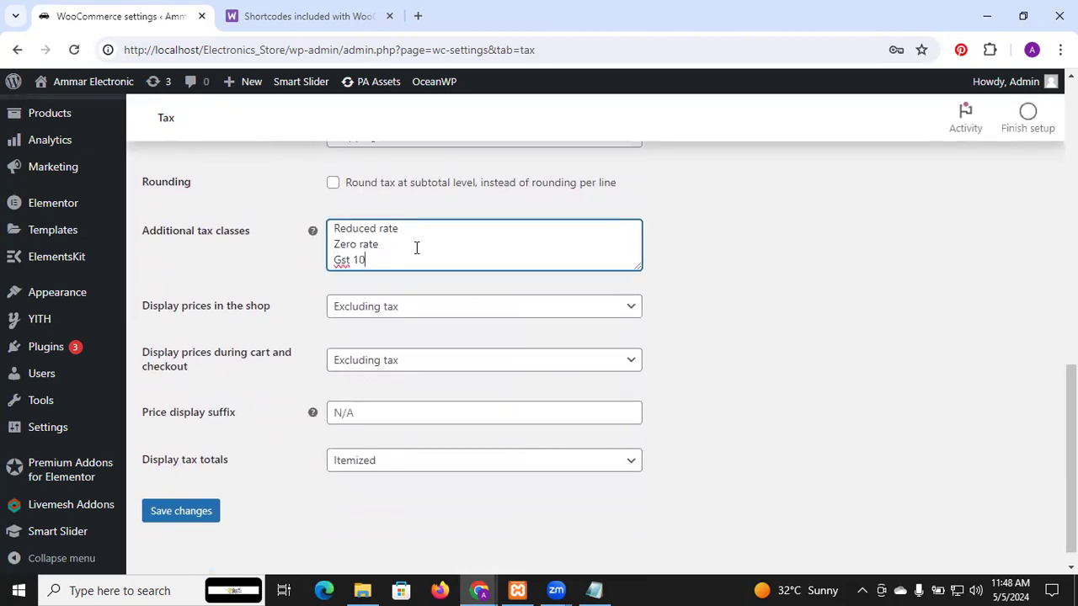
# Step: Save the tax settings with the additional Gst 10 class and review the saved tax options
pyautogui.click(206, 513)
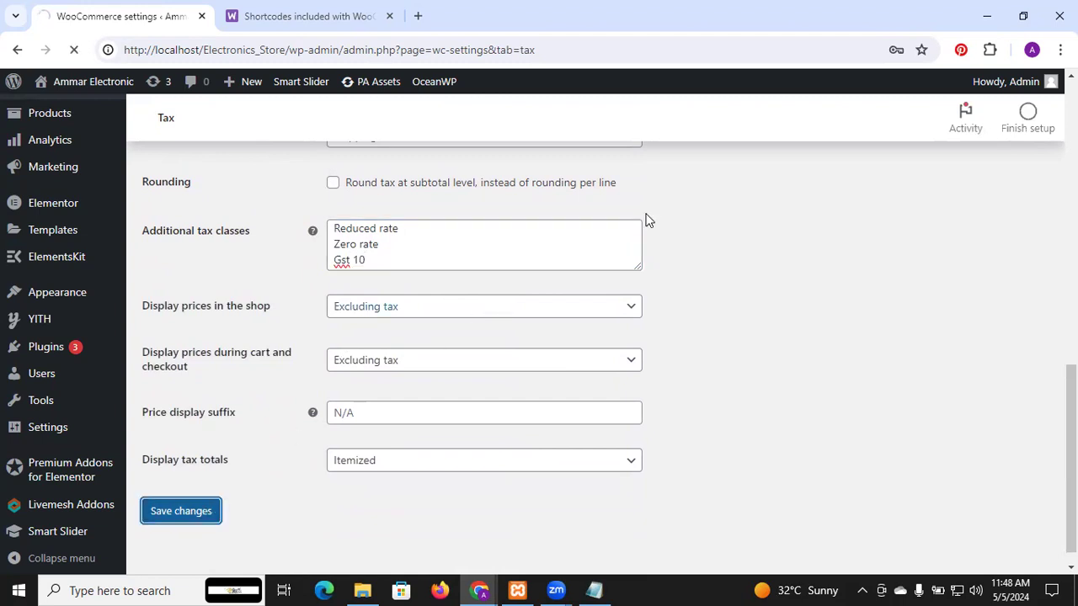
pyautogui.scroll(1, 648, 220)
pyautogui.scroll(5, 649, 220)
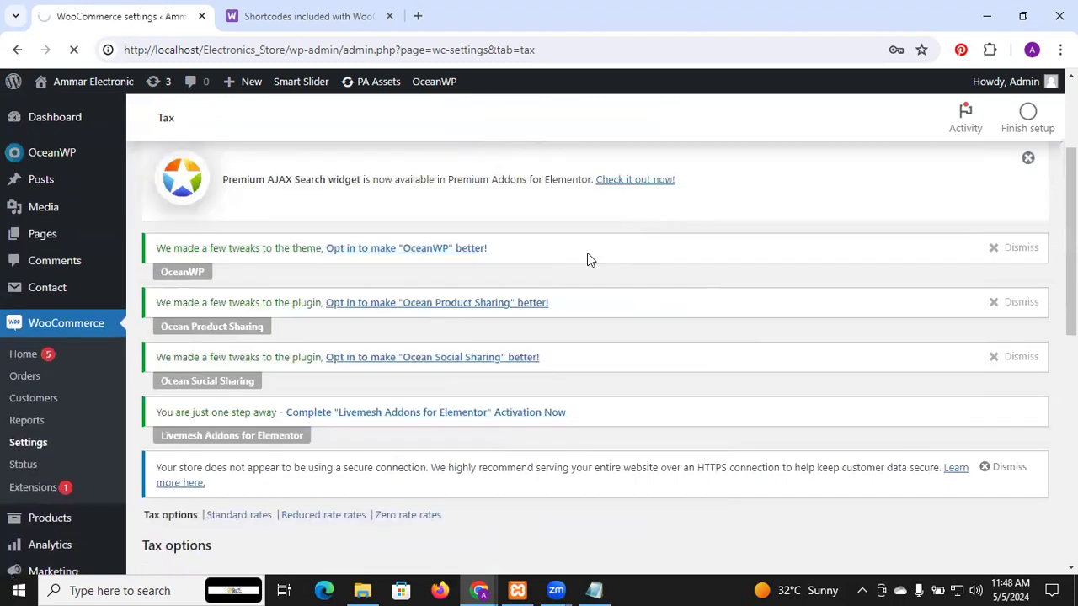
pyautogui.scroll(-4, 589, 259)
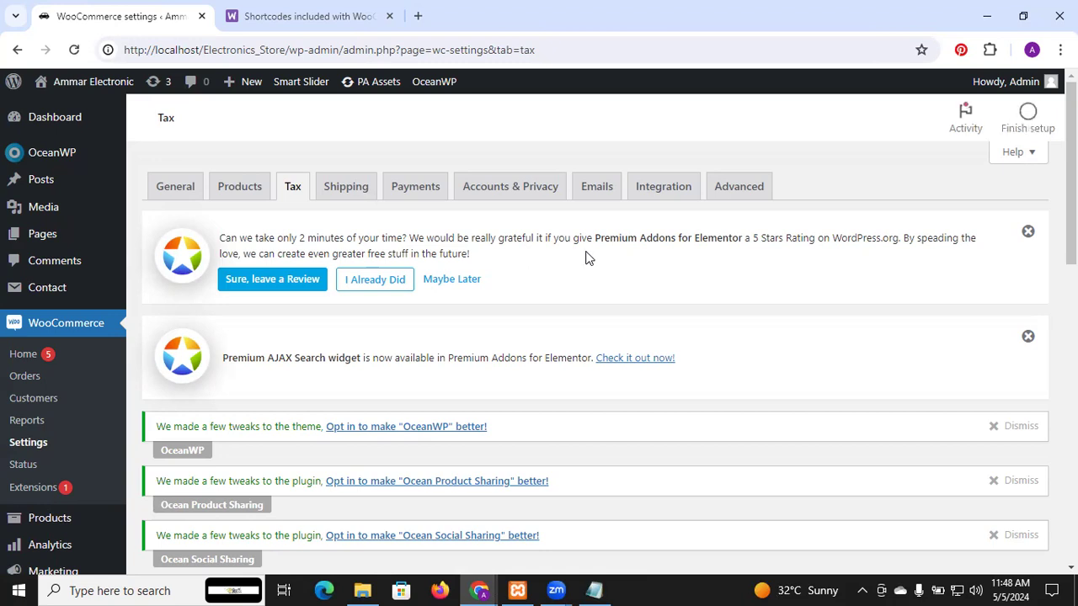
pyautogui.scroll(-2, 587, 259)
pyautogui.scroll(-5, 587, 259)
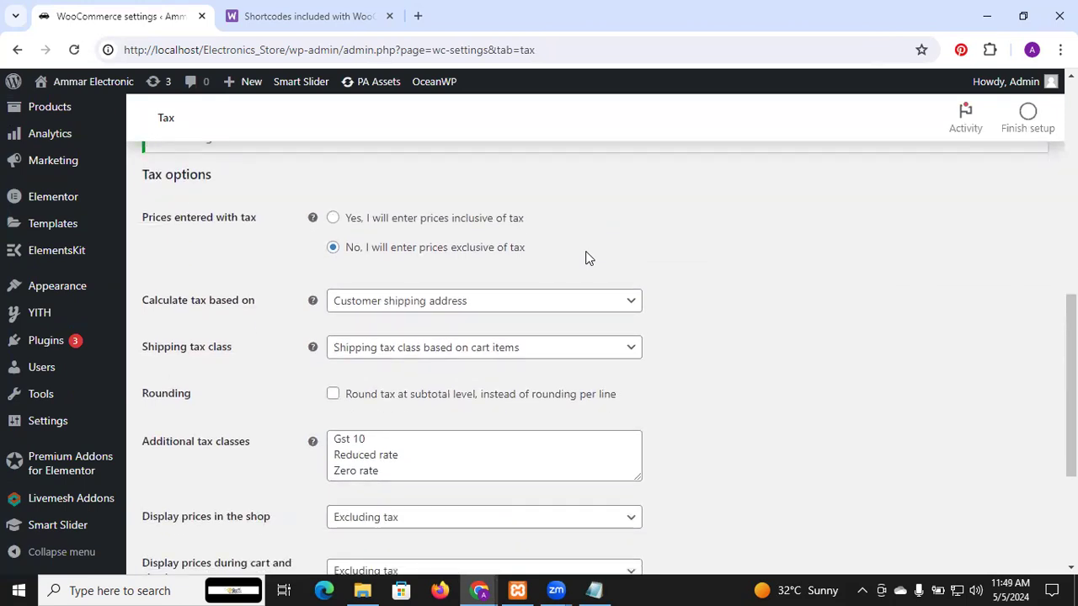
pyautogui.scroll(-1, 588, 259)
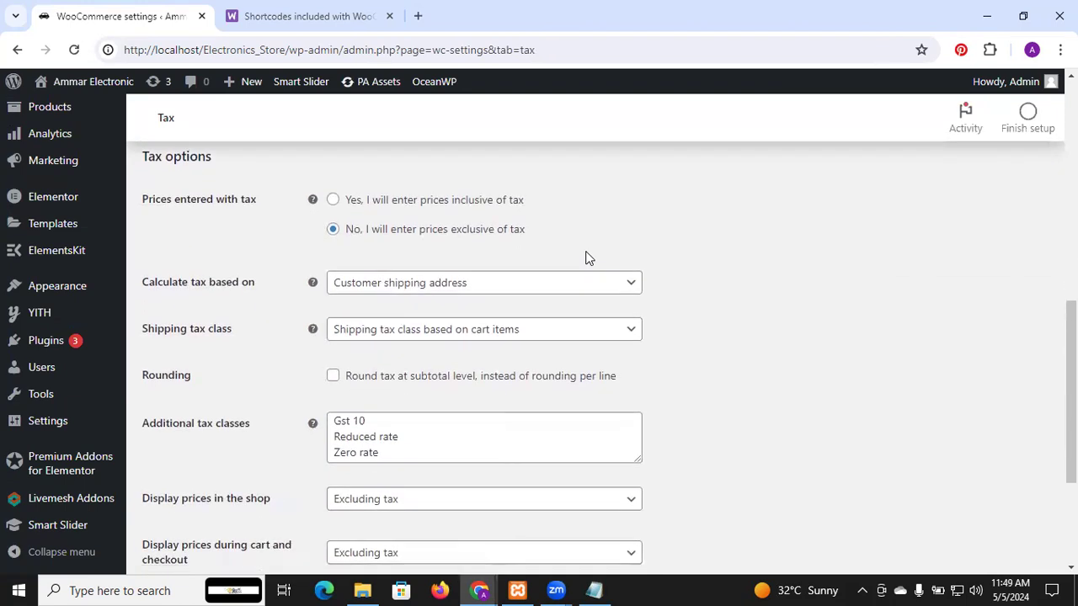
pyautogui.scroll(-3, 588, 259)
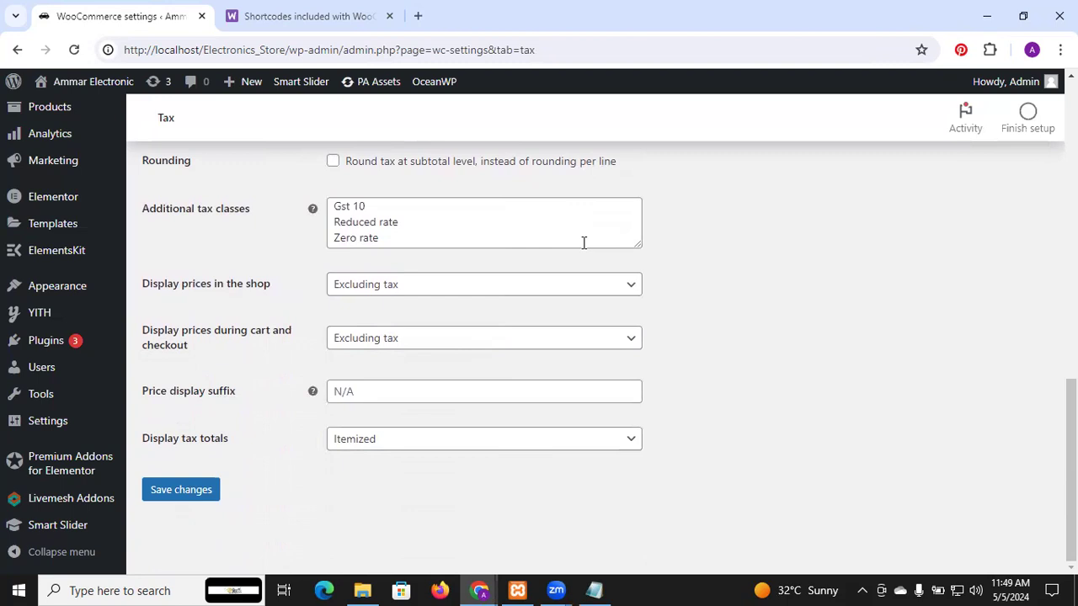
pyautogui.scroll(2, 583, 243)
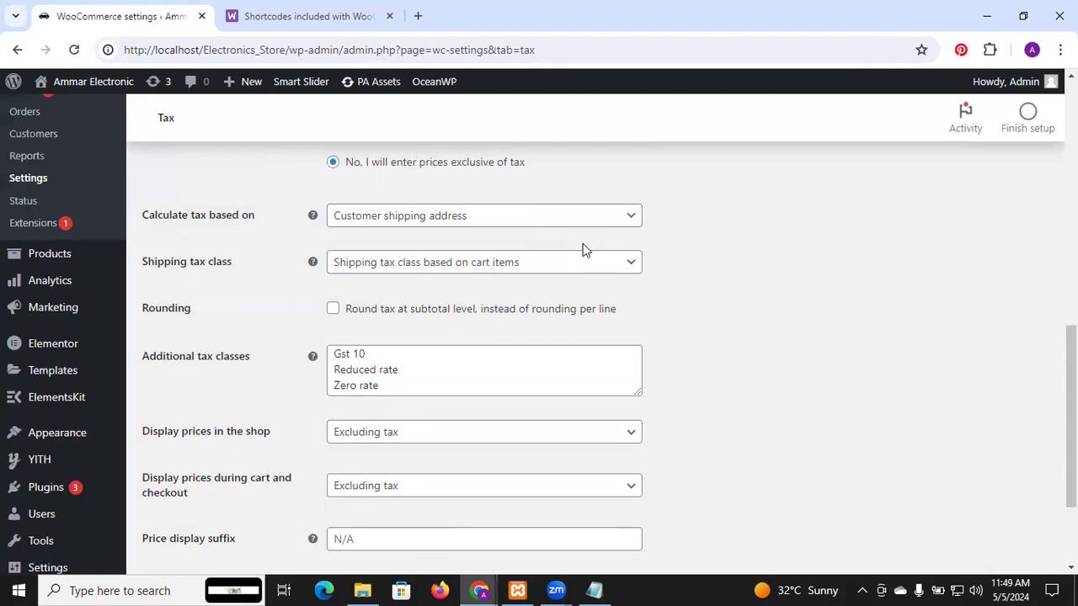
pyautogui.scroll(-1, 584, 248)
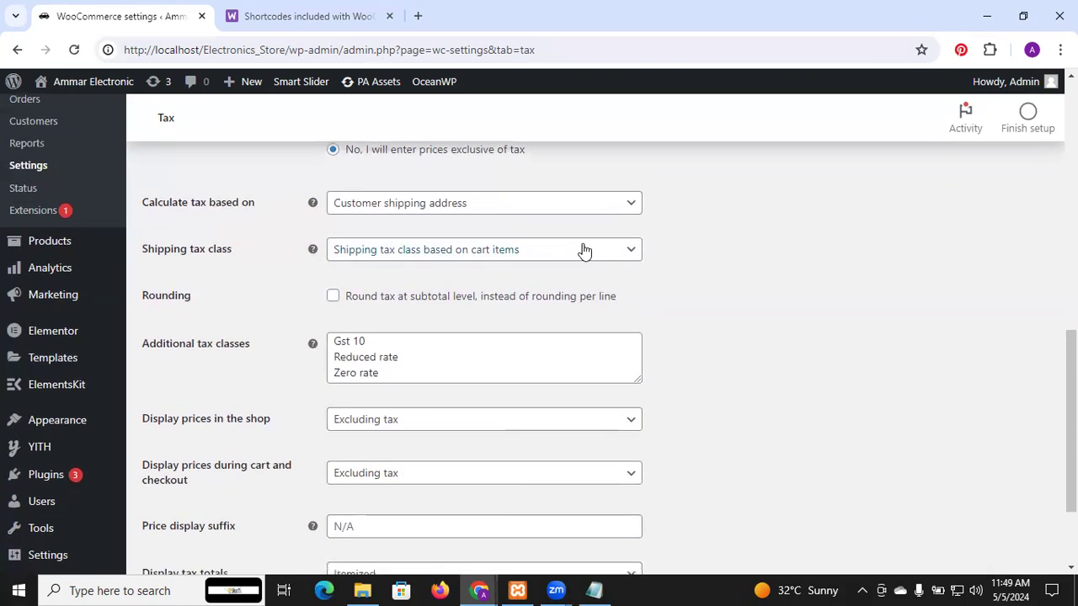
# Step: Search Google for wappalyzer in a new browser tab, check the list of installed browser extensions, and close the tab
pyautogui.click(418, 16)
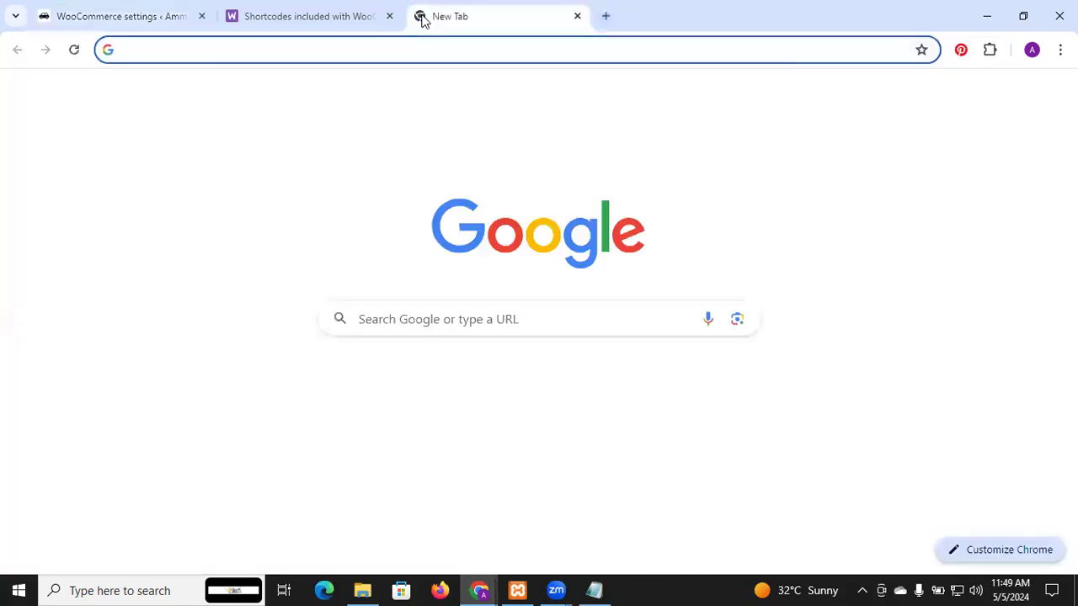
pyautogui.write('wapp')
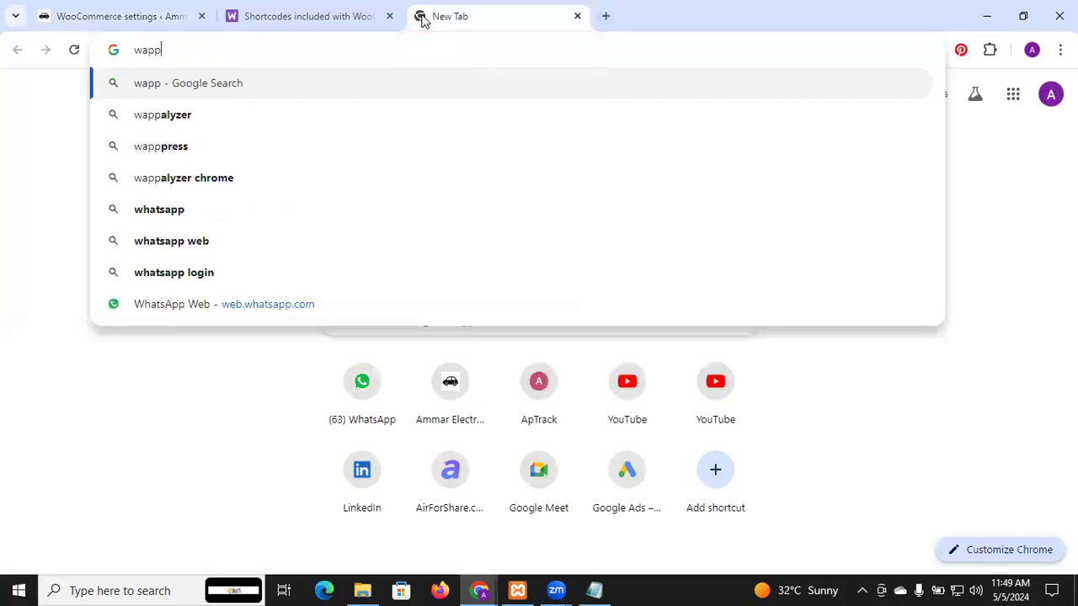
pyautogui.click(145, 115)
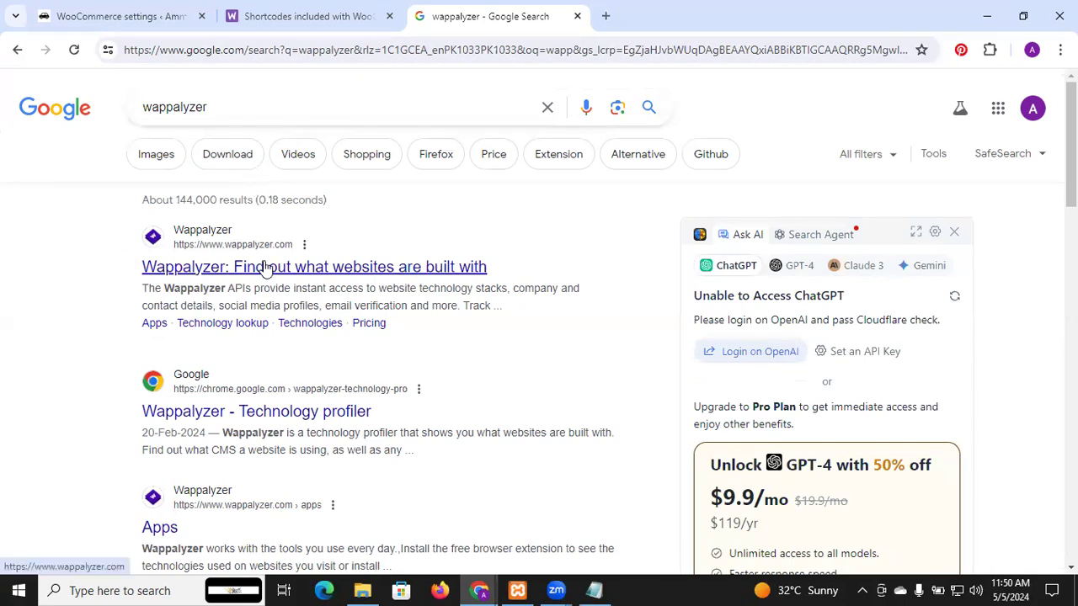
pyautogui.click(990, 49)
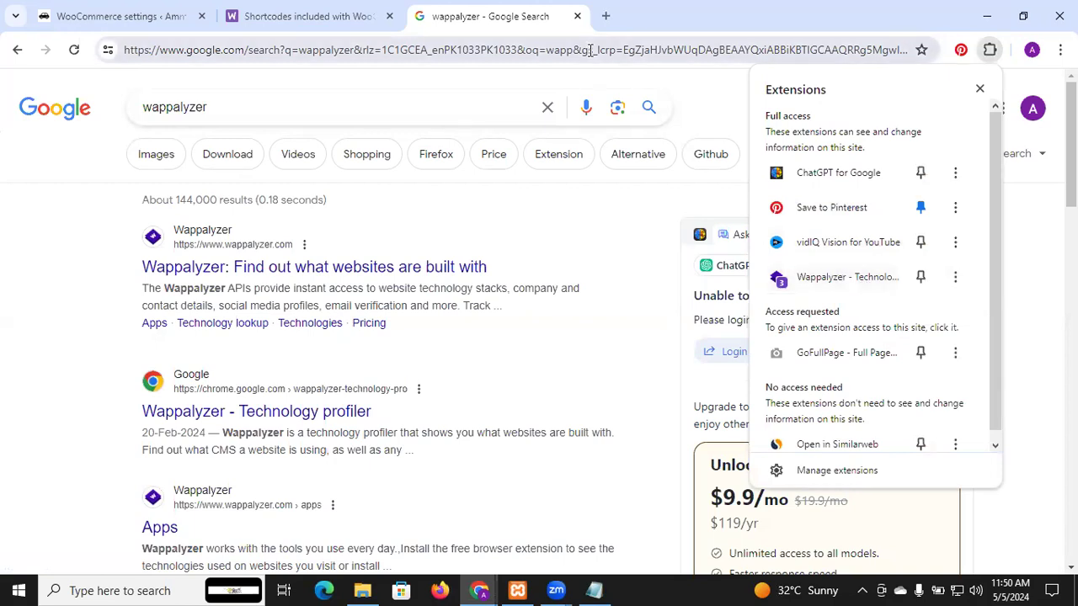
pyautogui.click(989, 49)
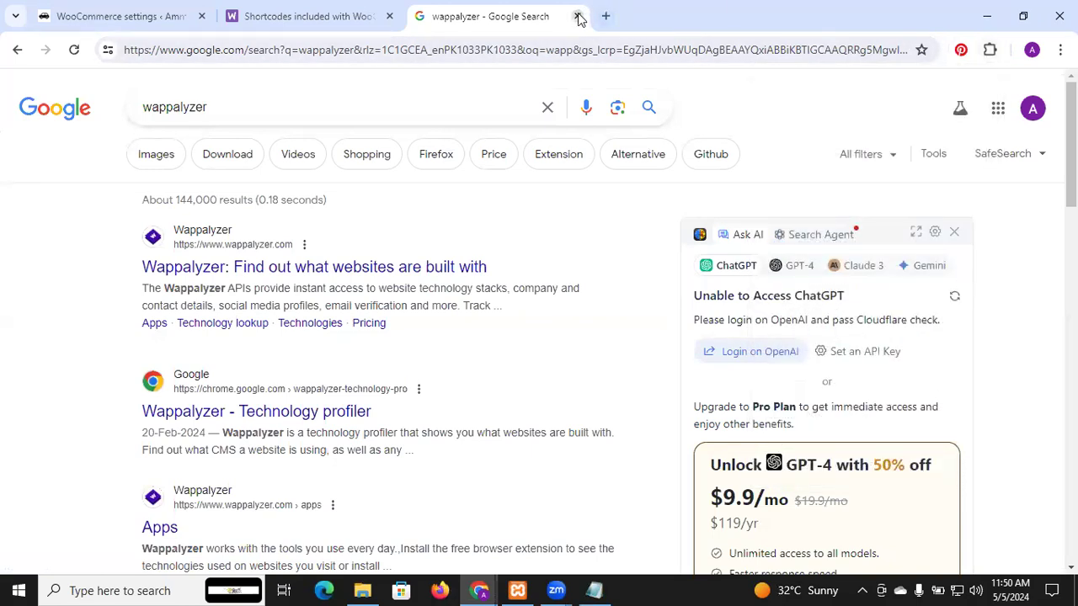
pyautogui.click(577, 17)
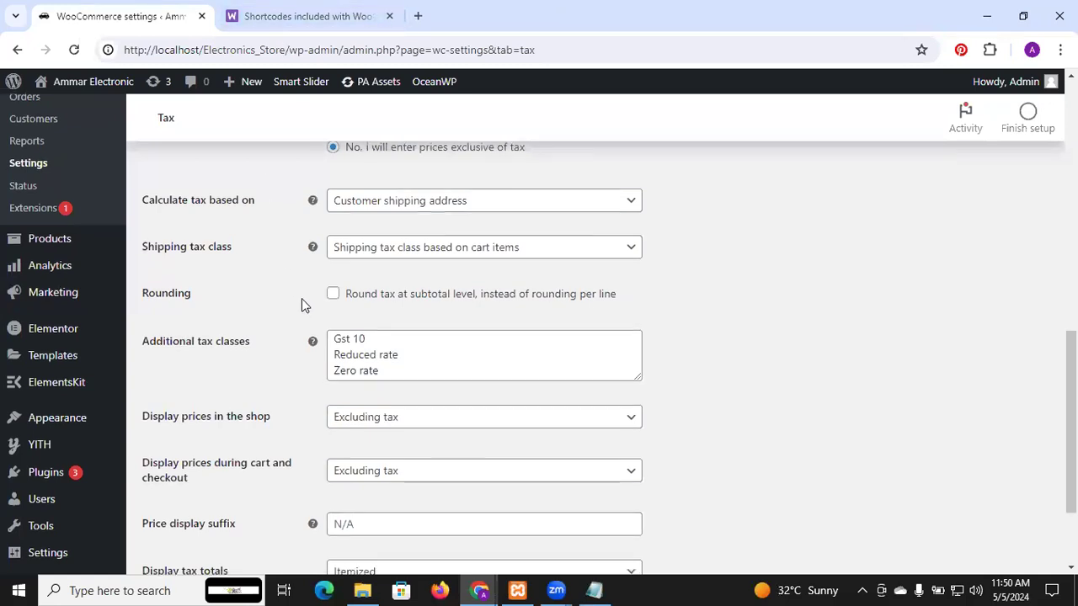
# Step: Open the Gst 10 rates section of the tax settings
pyautogui.scroll(-1, 301, 300)
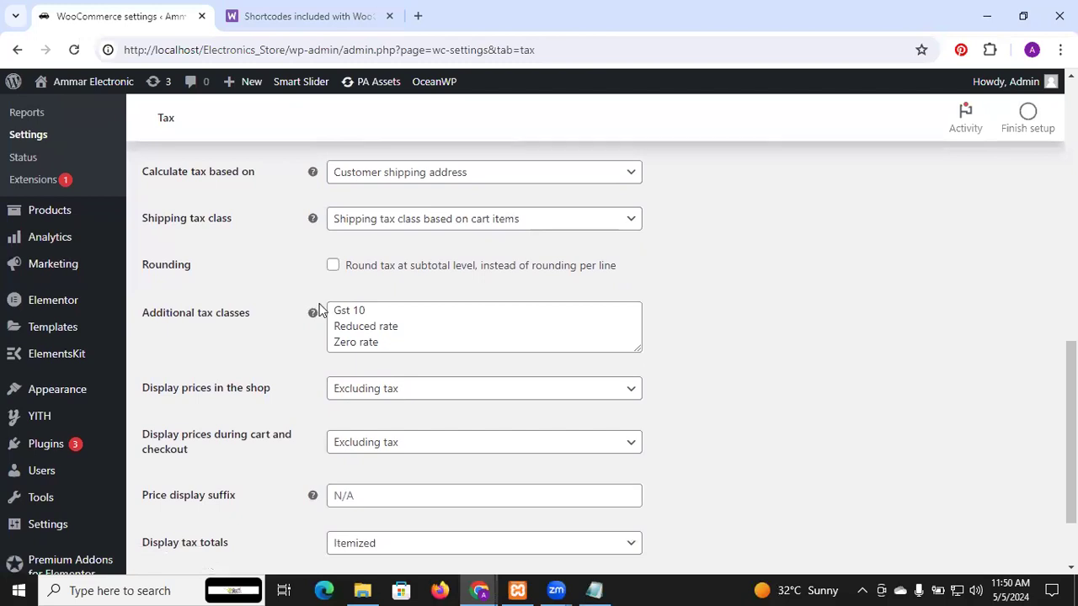
pyautogui.scroll(-2, 447, 360)
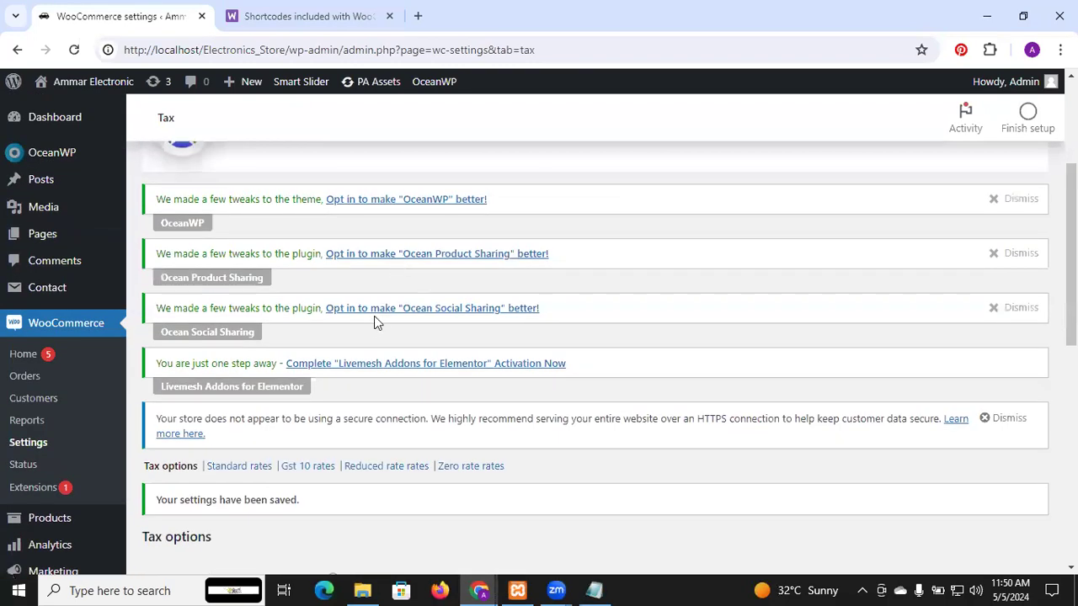
pyautogui.scroll(-2, 373, 319)
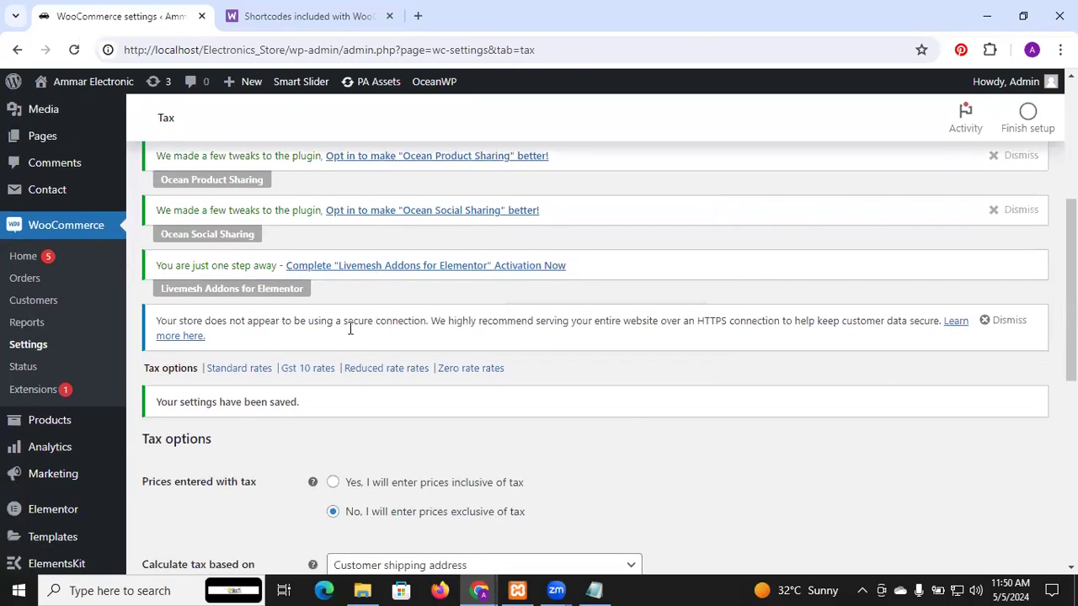
pyautogui.click(308, 368)
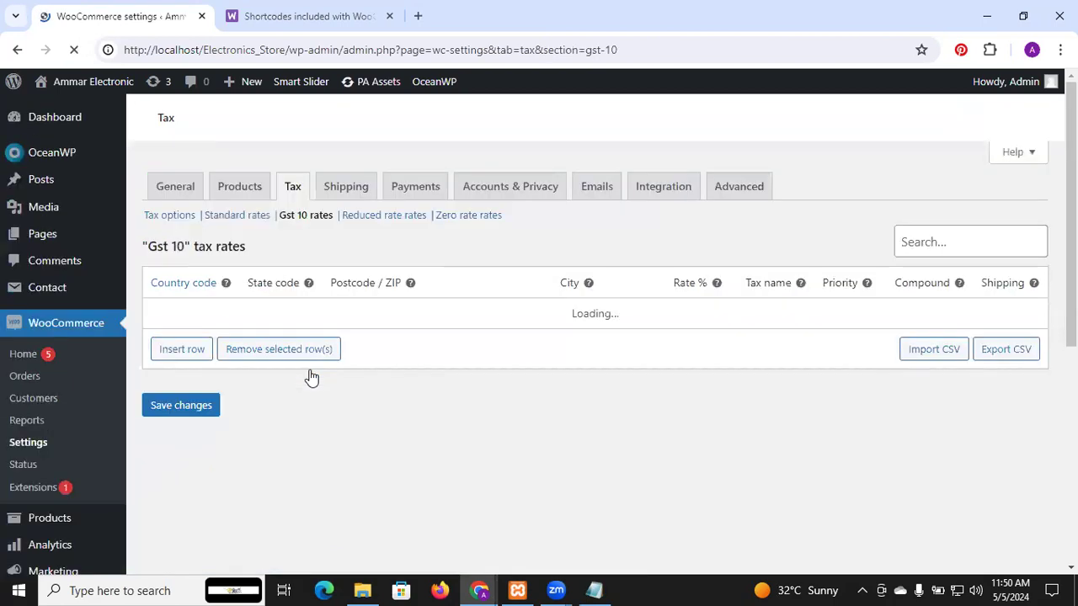
pyautogui.scroll(-5, 287, 353)
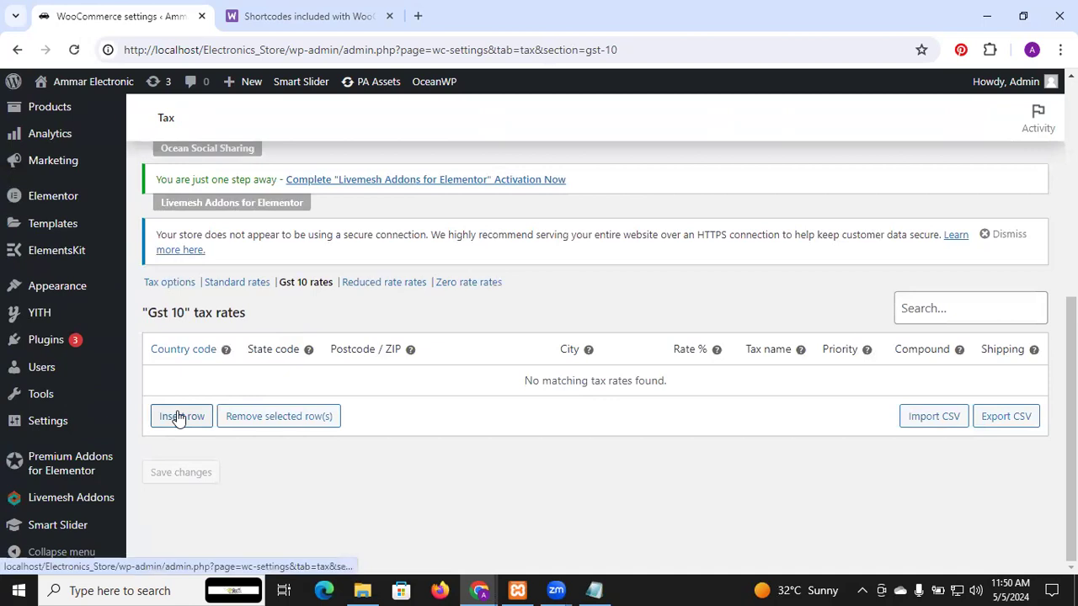
# Step: Insert a Gst 10 tax rate row with country code PK and rate 10 %, and reload the section without saving
pyautogui.click(178, 419)
pyautogui.scroll(-6, 308, 385)
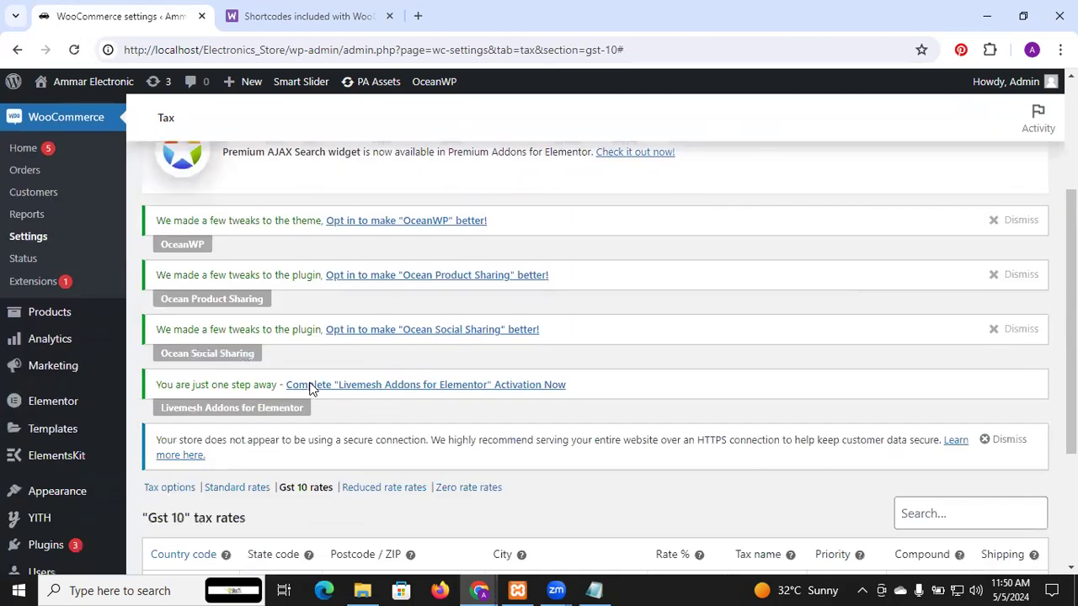
pyautogui.click(194, 454)
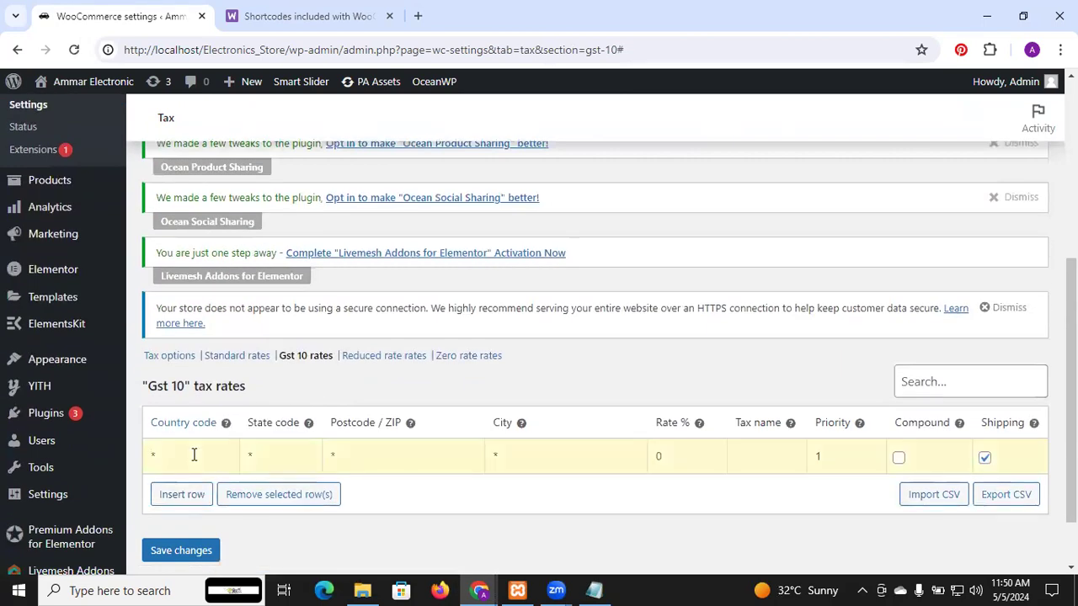
pyautogui.write('PK')
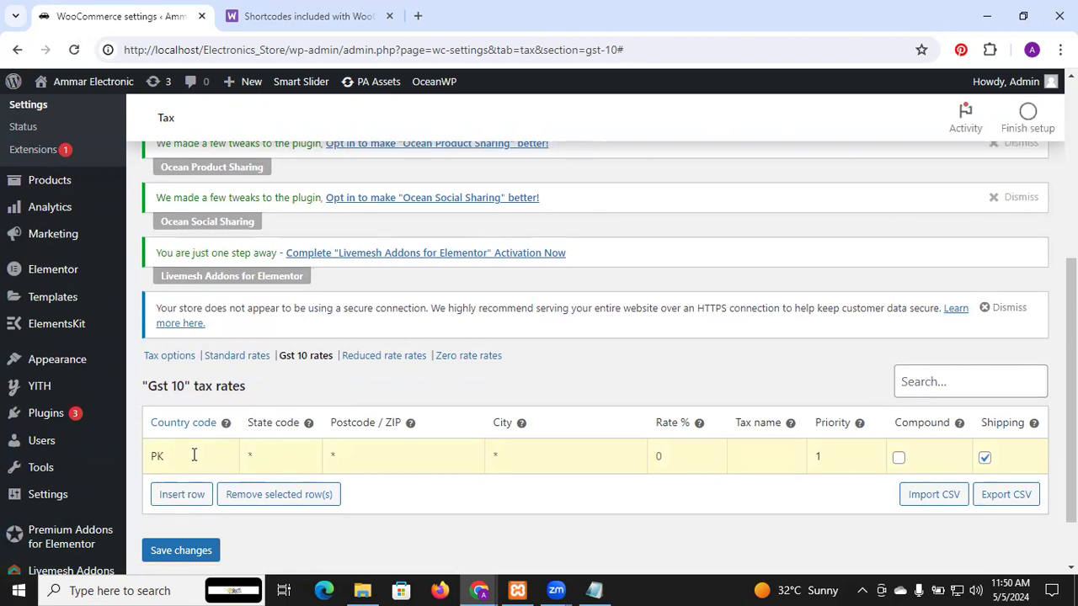
pyautogui.write('10')
pyautogui.press('Tab')
pyautogui.press('Return')
pyautogui.scroll(-5, 502, 401)
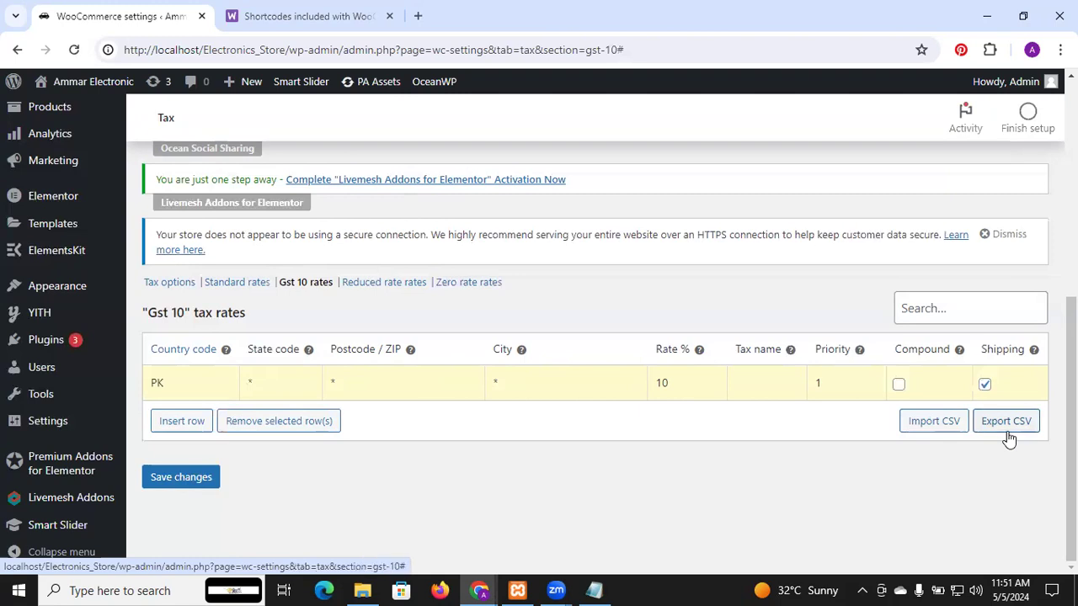
pyautogui.click(306, 284)
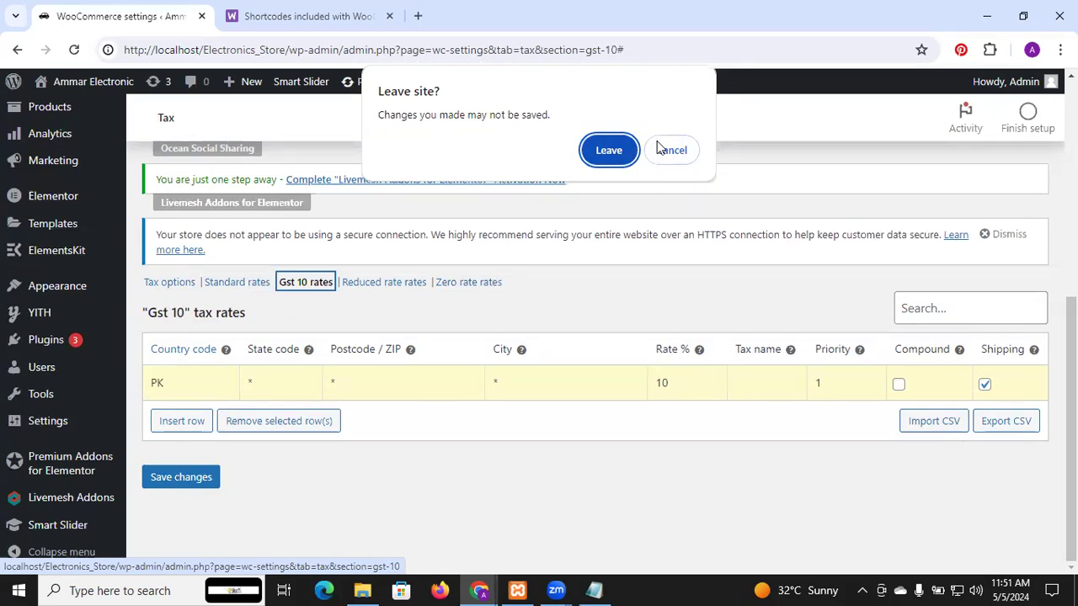
pyautogui.click(610, 150)
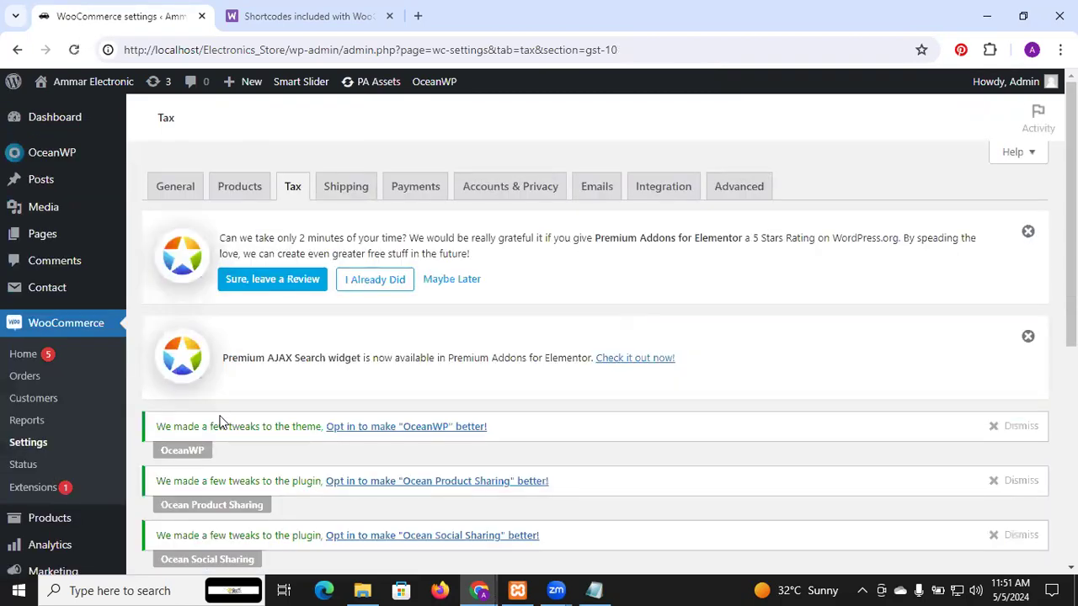
# Step: Insert a row in the Gst 10 tax rates table and set its country code to PK
pyautogui.scroll(-3, 222, 421)
pyautogui.scroll(-3, 222, 421)
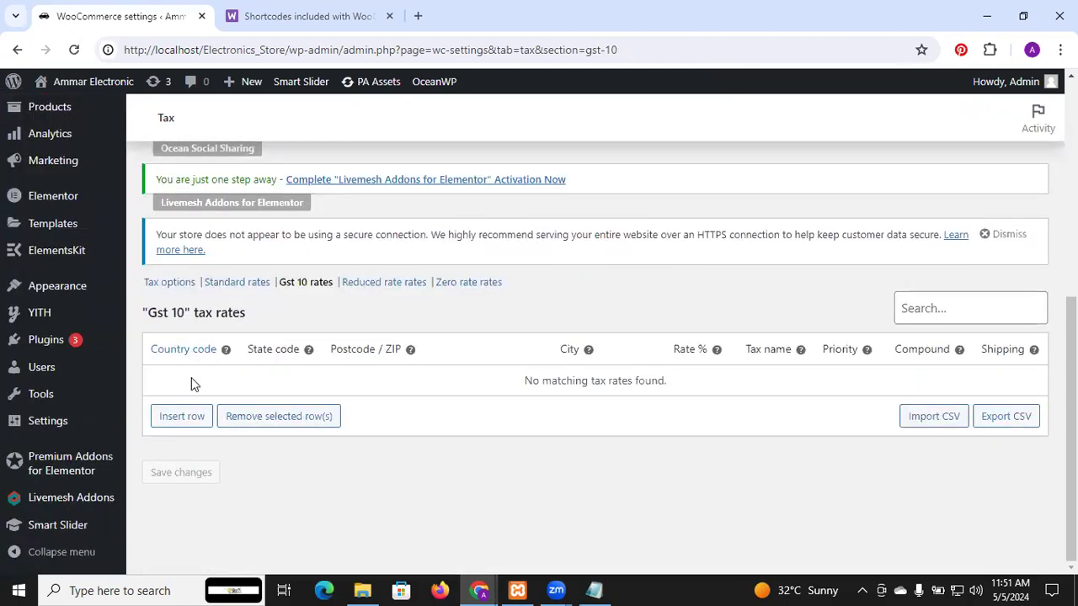
pyautogui.click(195, 416)
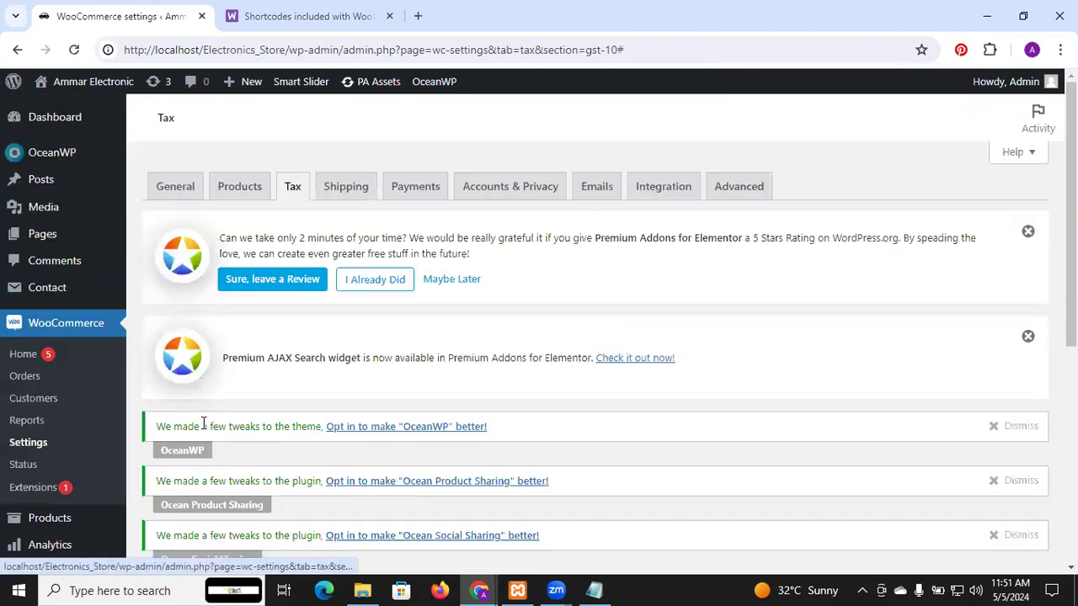
pyautogui.scroll(-2, 198, 446)
pyautogui.scroll(-3, 199, 451)
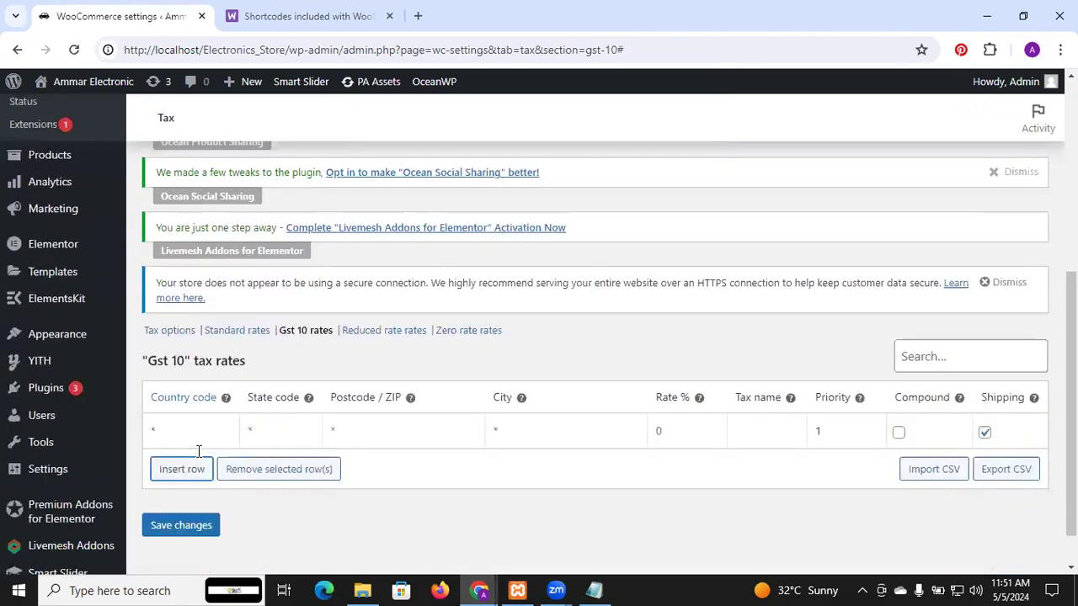
pyautogui.click(191, 374)
pyautogui.write('PK')
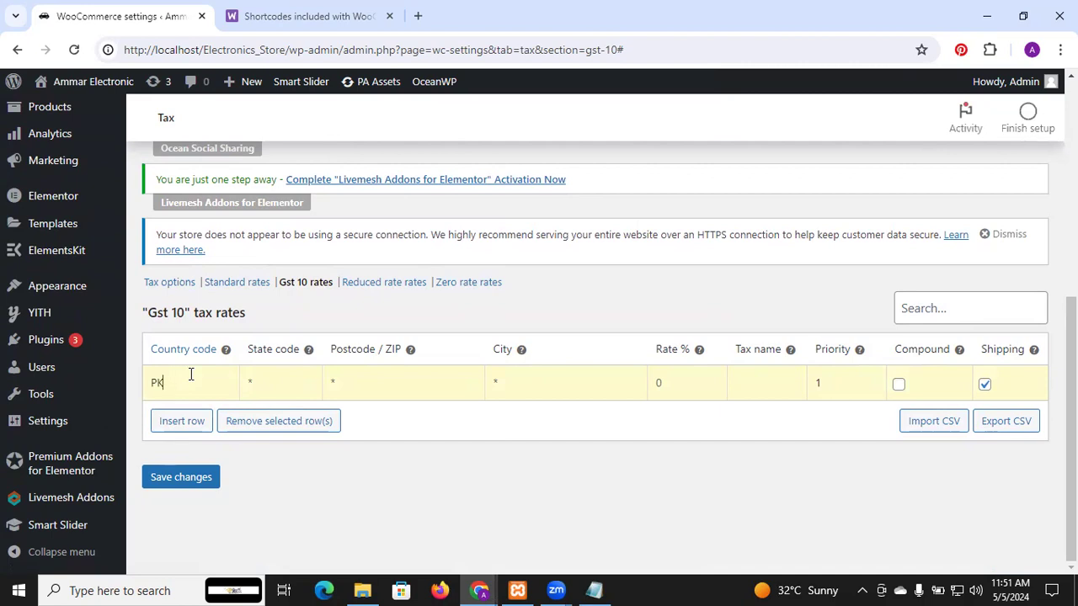
# Step: Set the PK row's tax rate to 10 % and save the Gst 10 tax rates
pyautogui.press('Tab')
pyautogui.press('Tab')
pyautogui.press('Tab')
pyautogui.press('Tab')
pyautogui.write('10')
pyautogui.press('Tab')
pyautogui.press('Tab')
pyautogui.press('Tab')
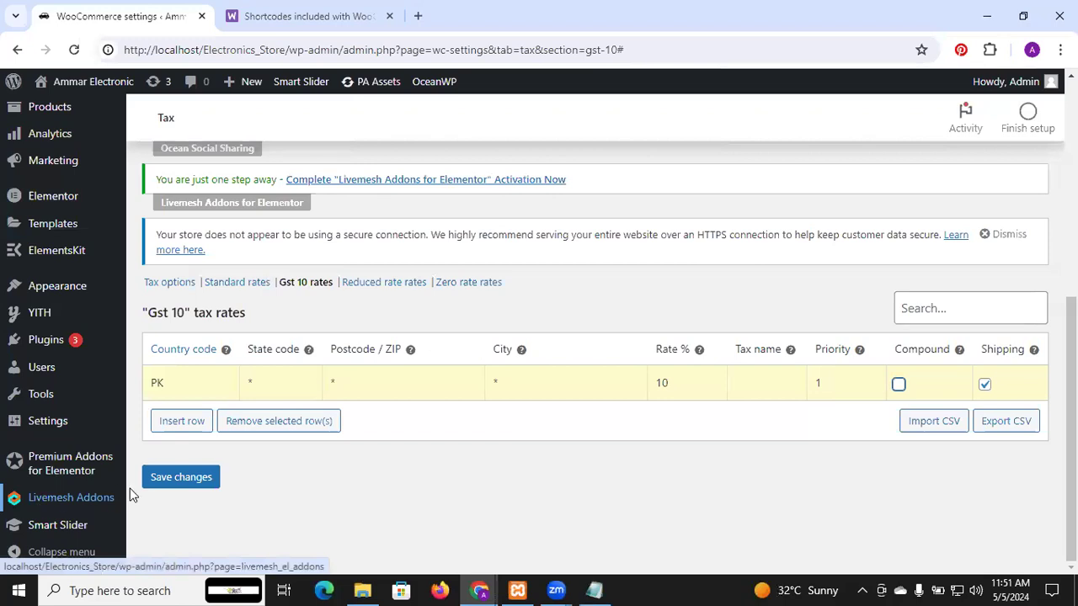
pyautogui.click(184, 478)
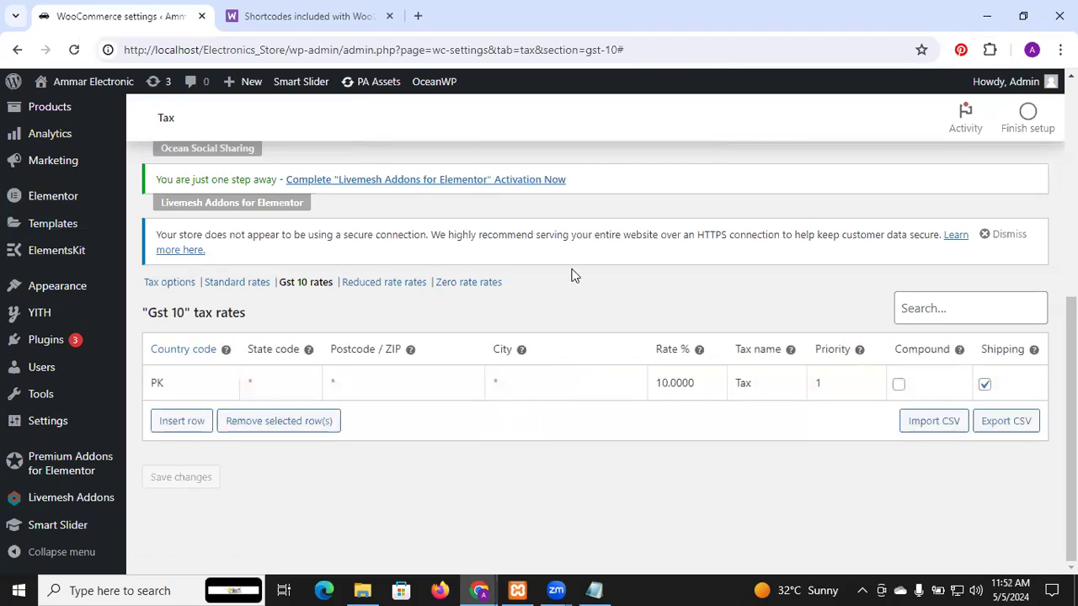
# Step: Open the WooCommerce shipping settings at the shipping zones section
pyautogui.scroll(5, 570, 276)
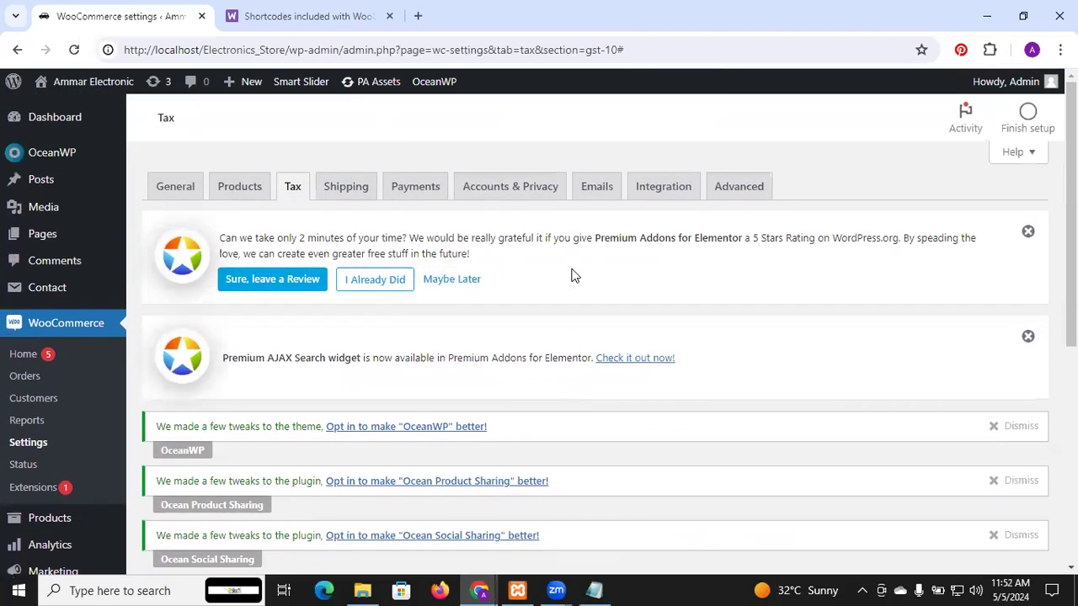
pyautogui.click(346, 188)
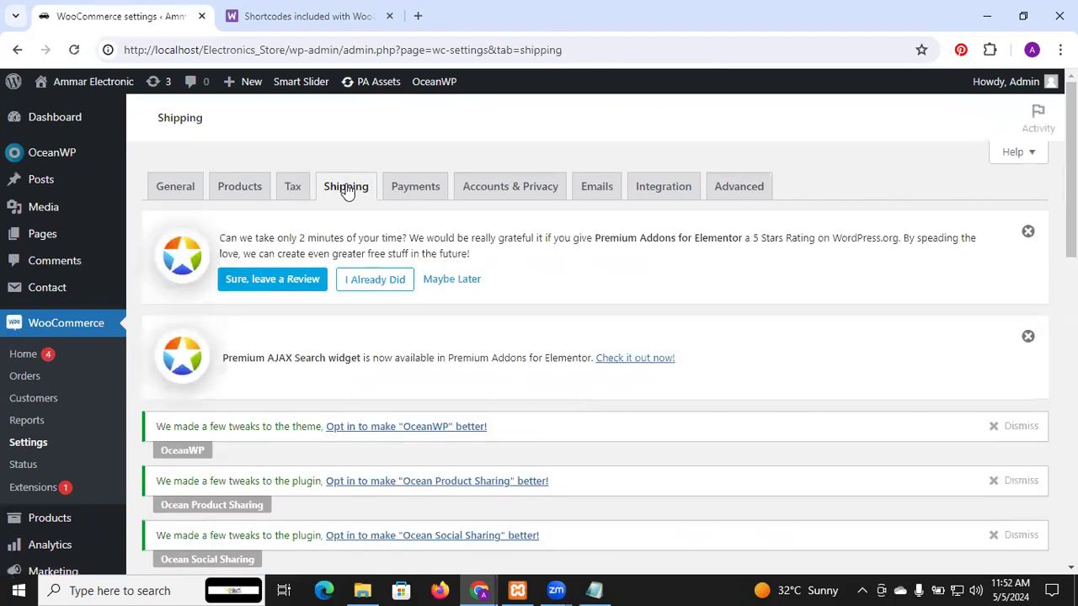
pyautogui.scroll(-3, 363, 330)
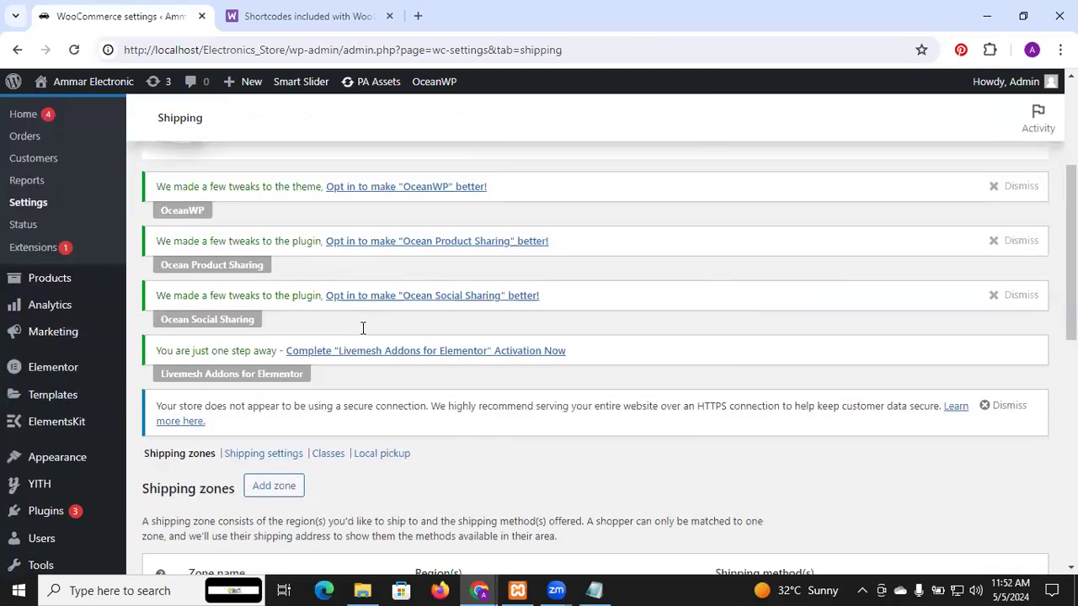
pyautogui.scroll(-3, 363, 328)
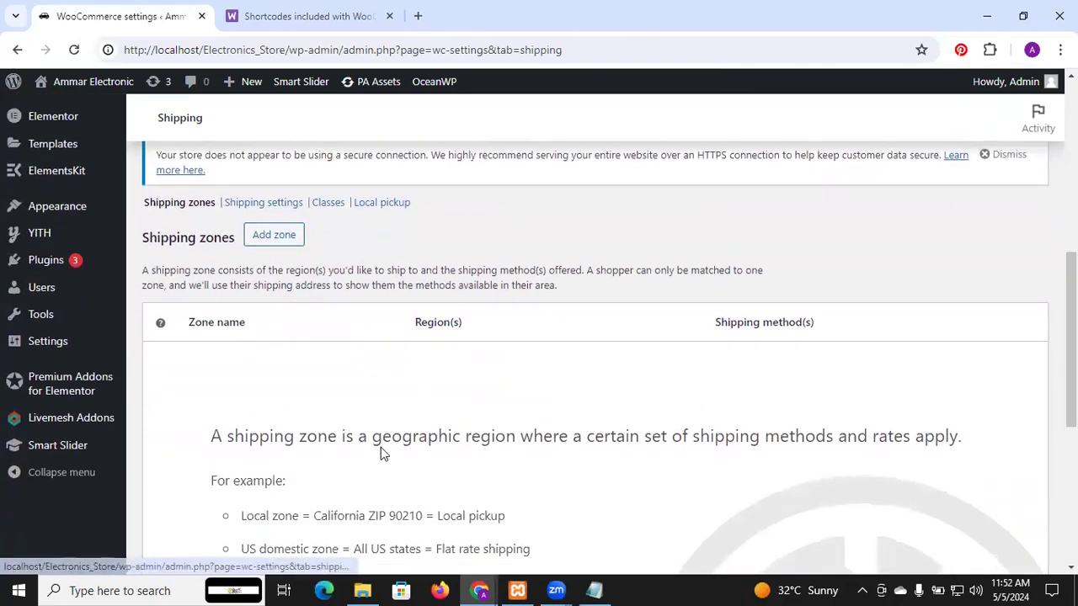
# Step: Open the form for a new shipping zone and look at the choices offered for its zone regions
pyautogui.scroll(-5, 381, 447)
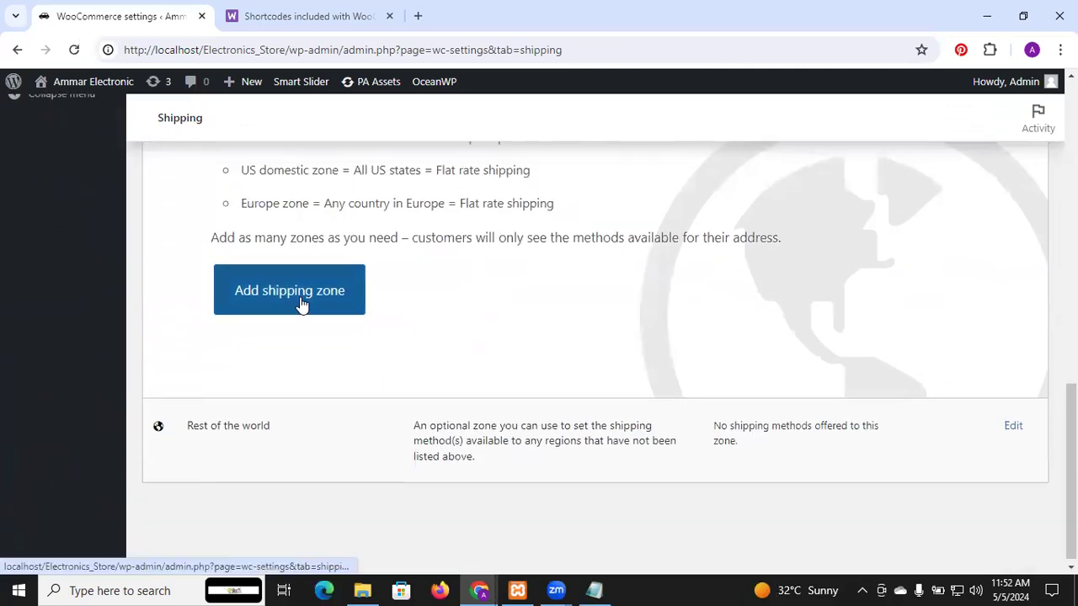
pyautogui.scroll(2, 392, 281)
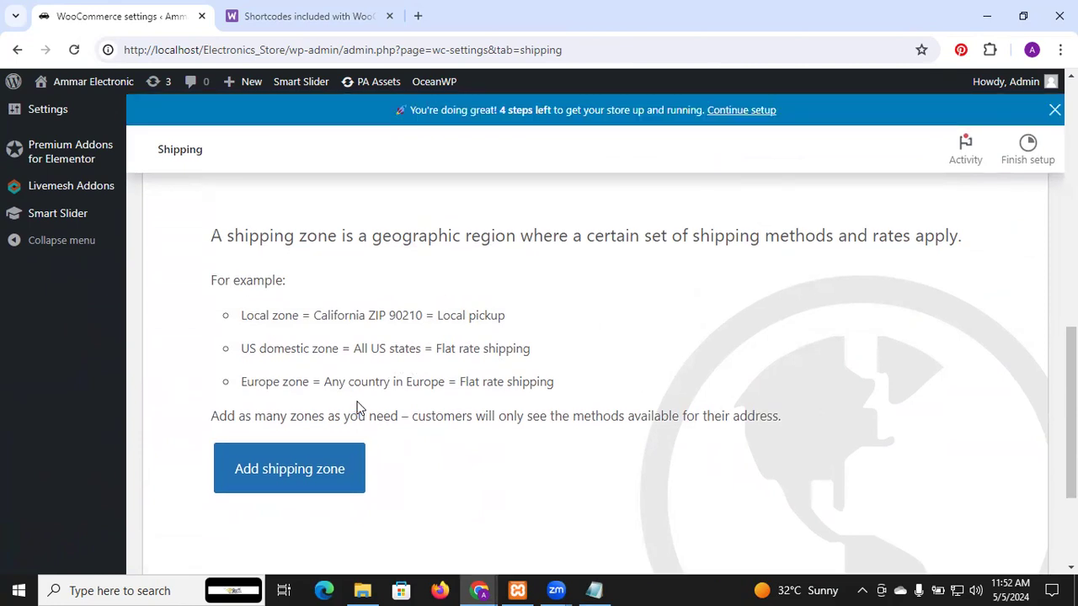
pyautogui.click(298, 461)
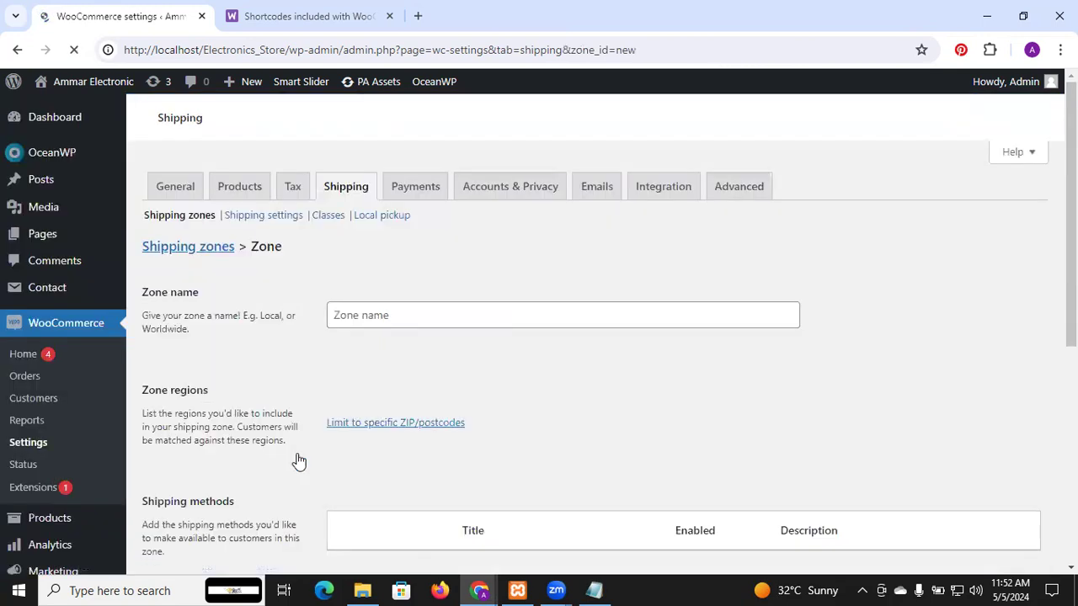
pyautogui.scroll(-6, 396, 316)
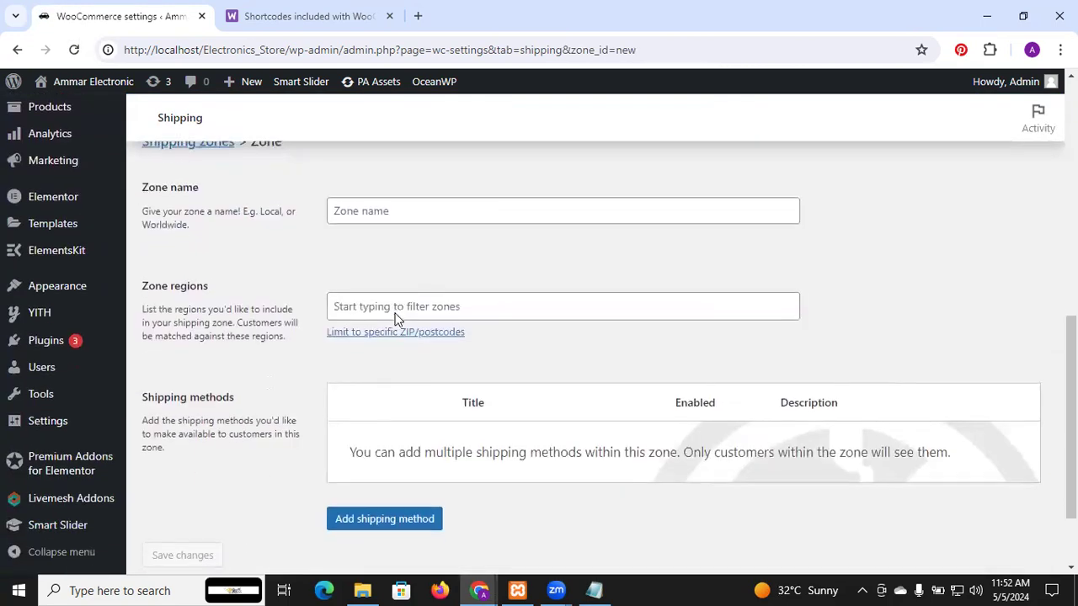
pyautogui.click(408, 306)
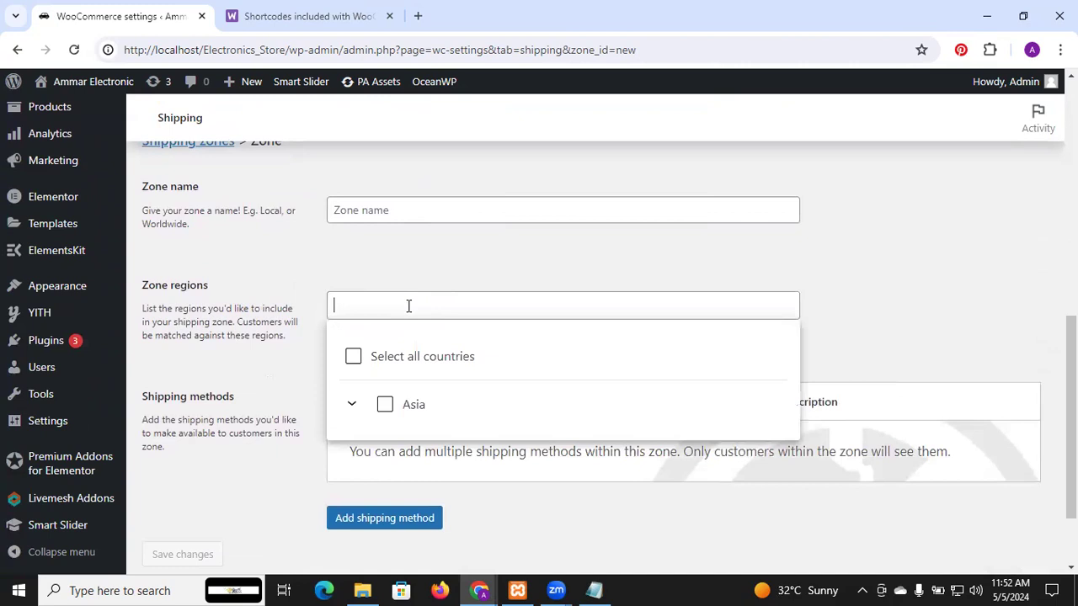
pyautogui.click(900, 243)
pyautogui.scroll(-1, 579, 395)
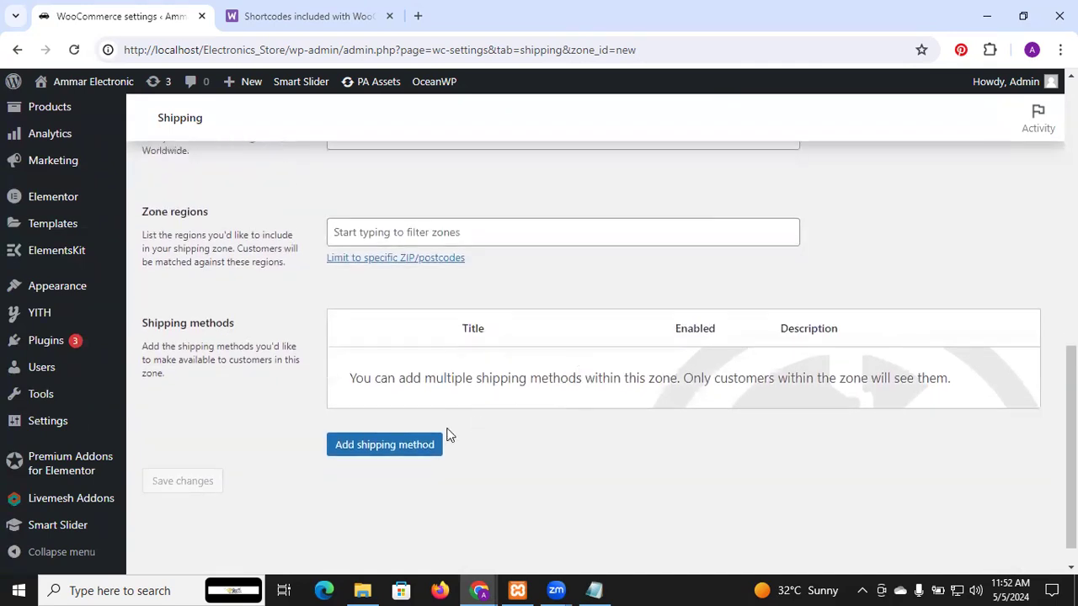
# Step: View the shipping method types available for the new zone and close the dialog without adding one
pyautogui.click(421, 446)
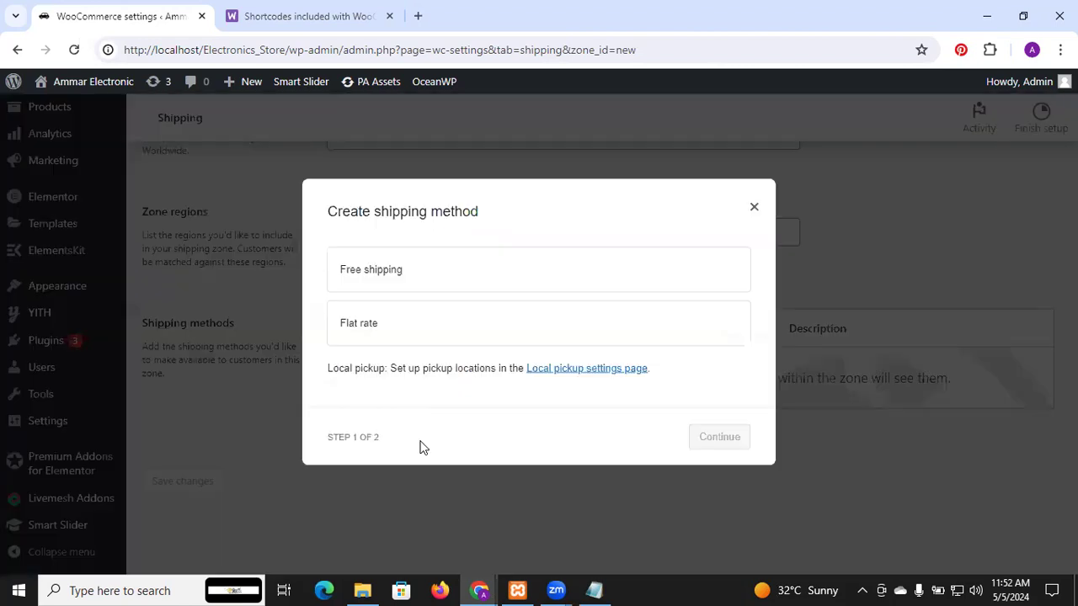
pyautogui.click(753, 208)
pyautogui.scroll(-1, 373, 423)
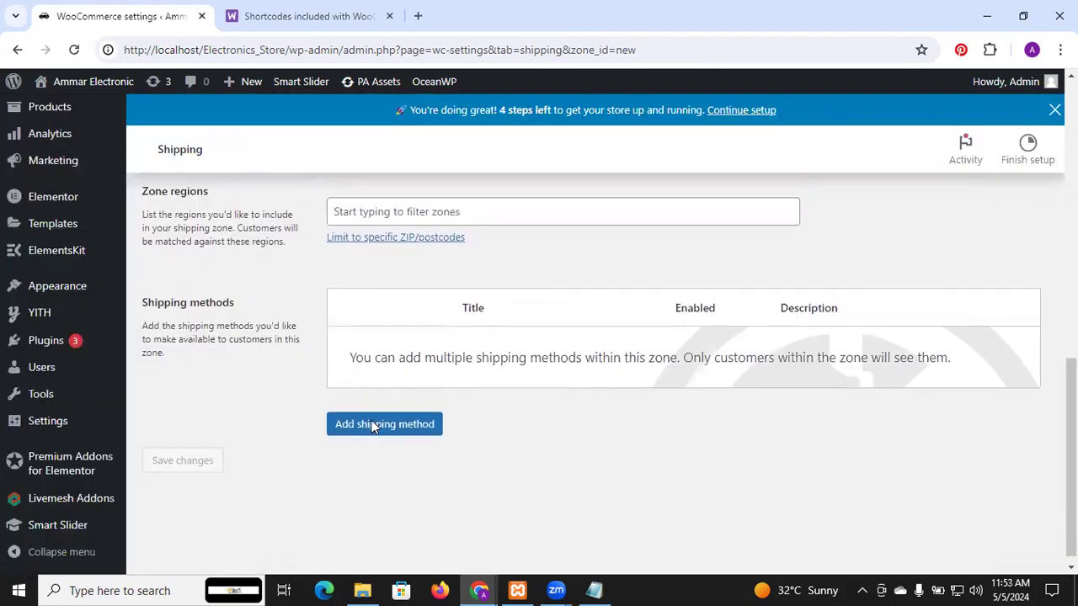
# Step: Open the WooCommerce payment settings and enable the Direct bank transfer and Cash on delivery methods
pyautogui.scroll(2, 372, 428)
pyautogui.scroll(1, 373, 428)
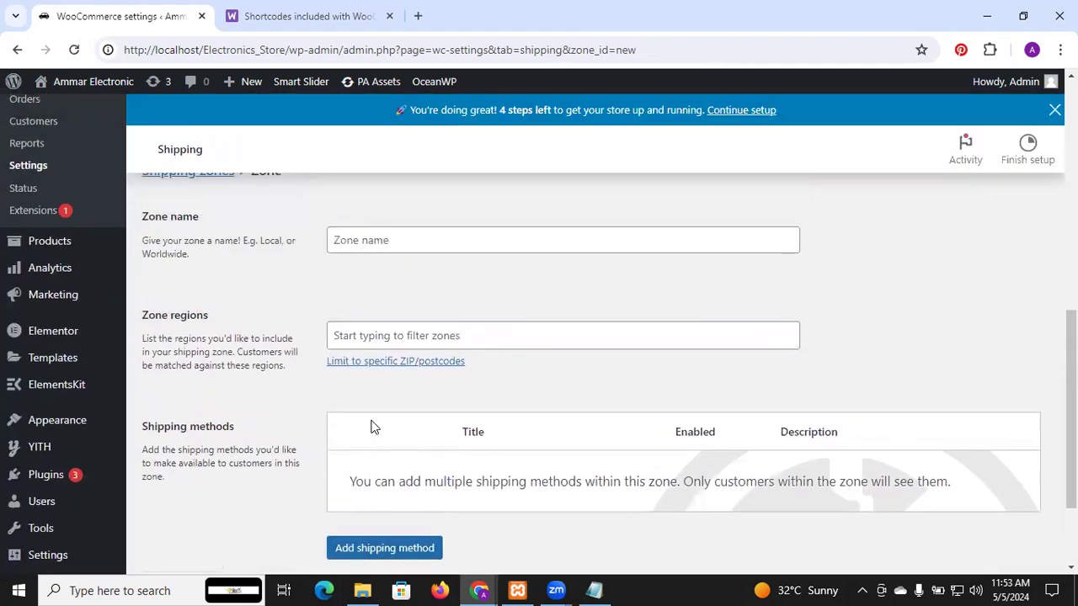
pyautogui.scroll(6, 373, 428)
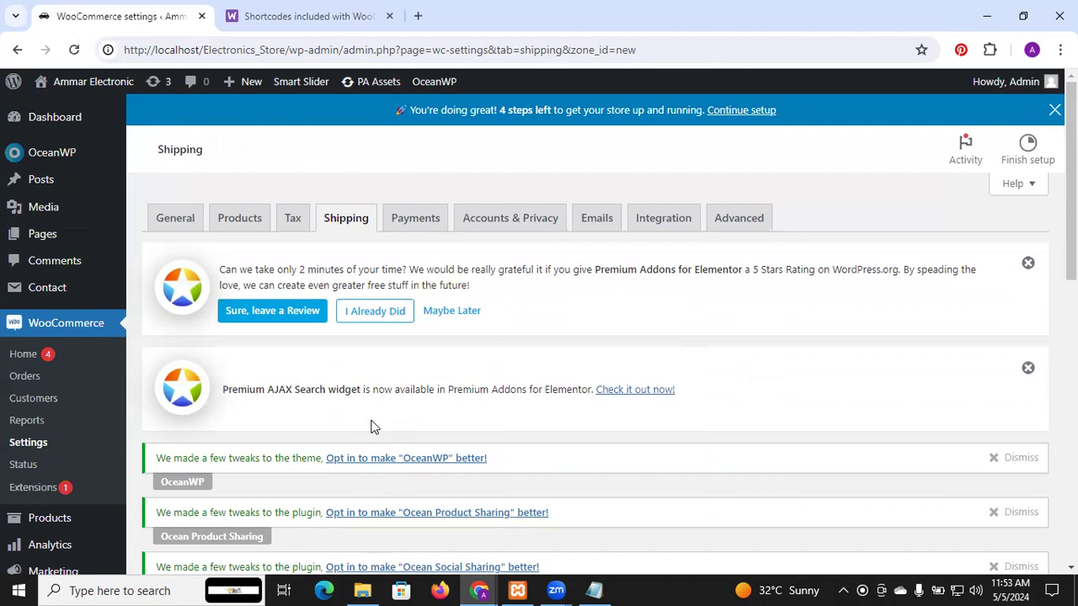
pyautogui.click(430, 230)
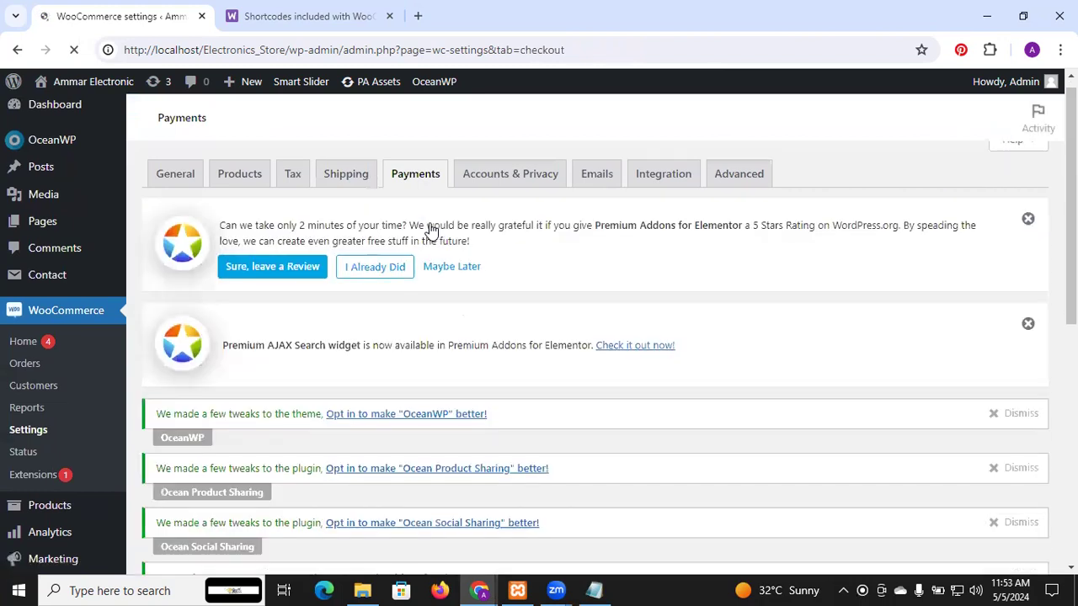
pyautogui.scroll(-7, 430, 230)
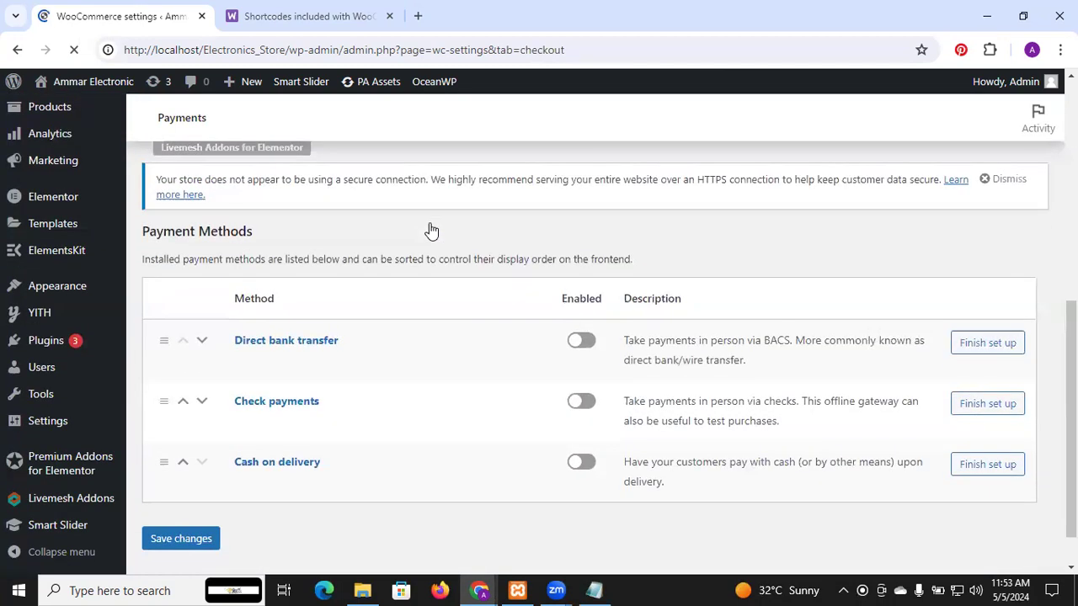
pyautogui.scroll(-1, 430, 231)
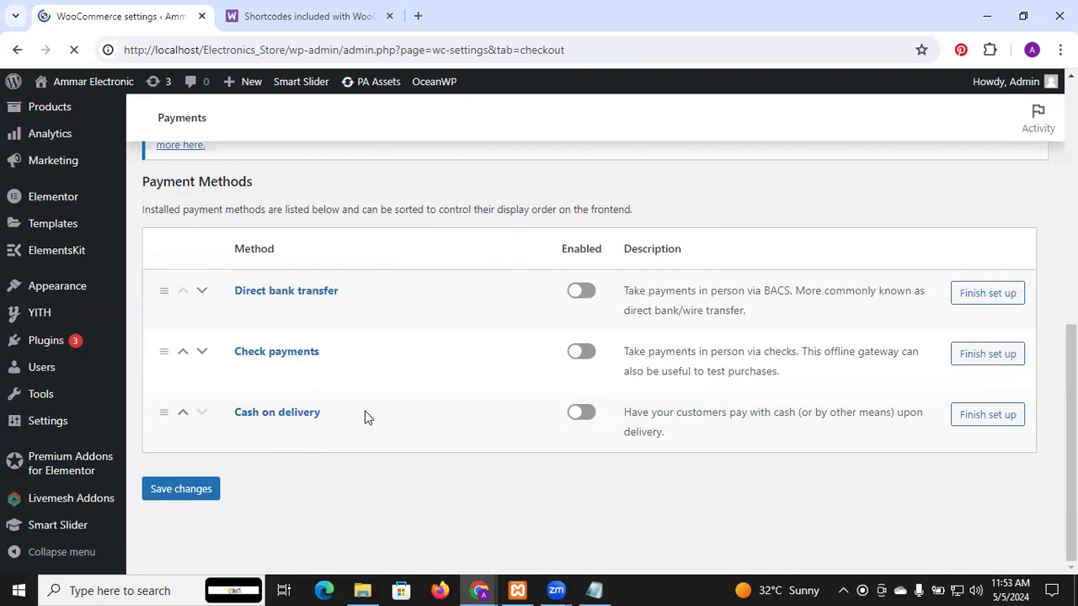
pyautogui.click(573, 298)
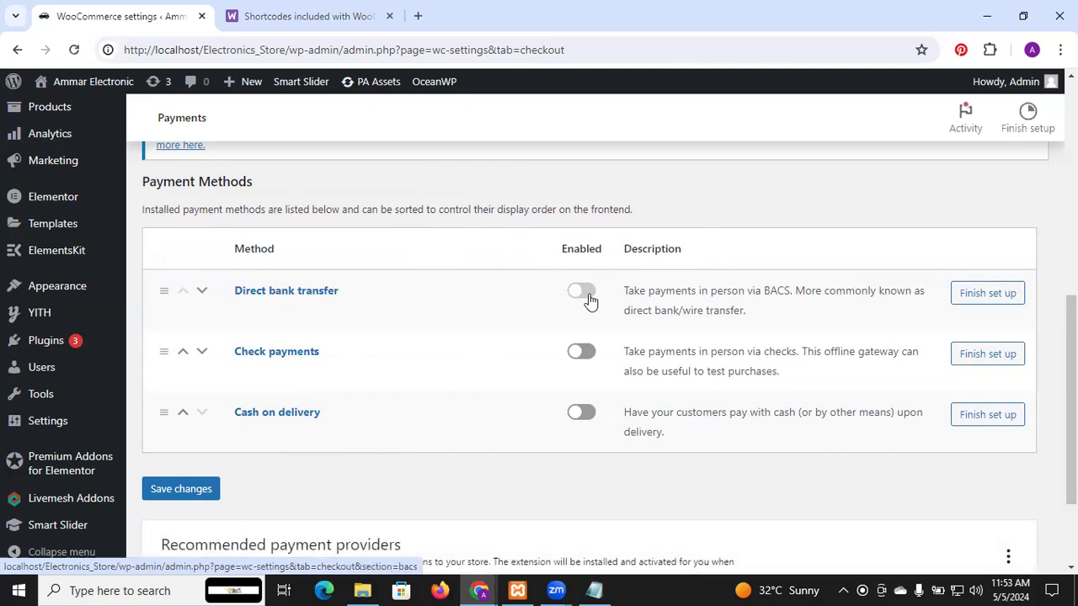
pyautogui.click(581, 416)
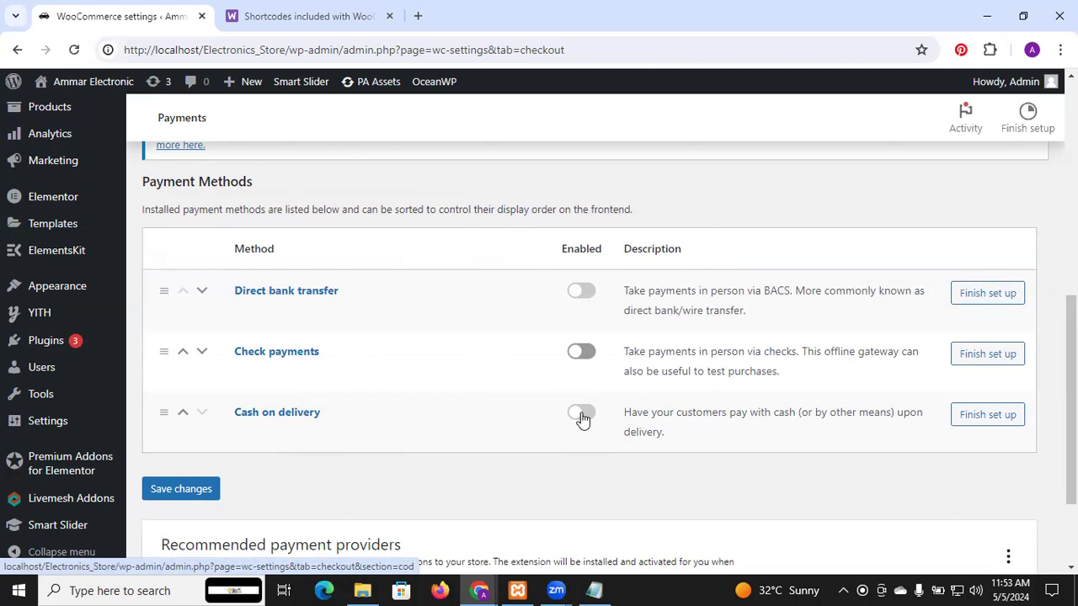
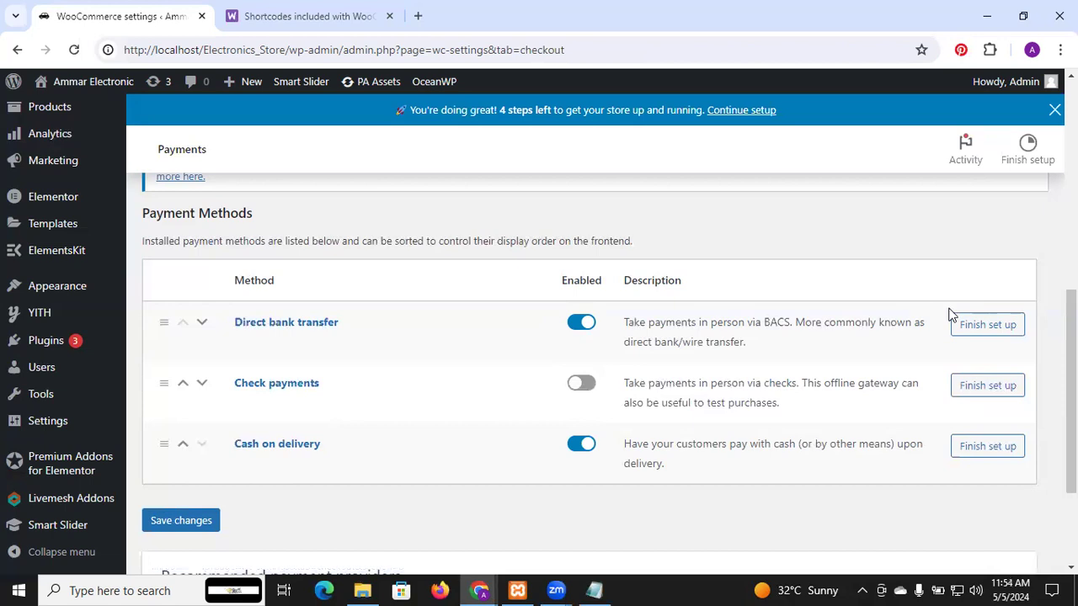
# Step: Open the Direct bank transfer setup and examine its instructions and bank account detail fields without filling them in
pyautogui.click(987, 335)
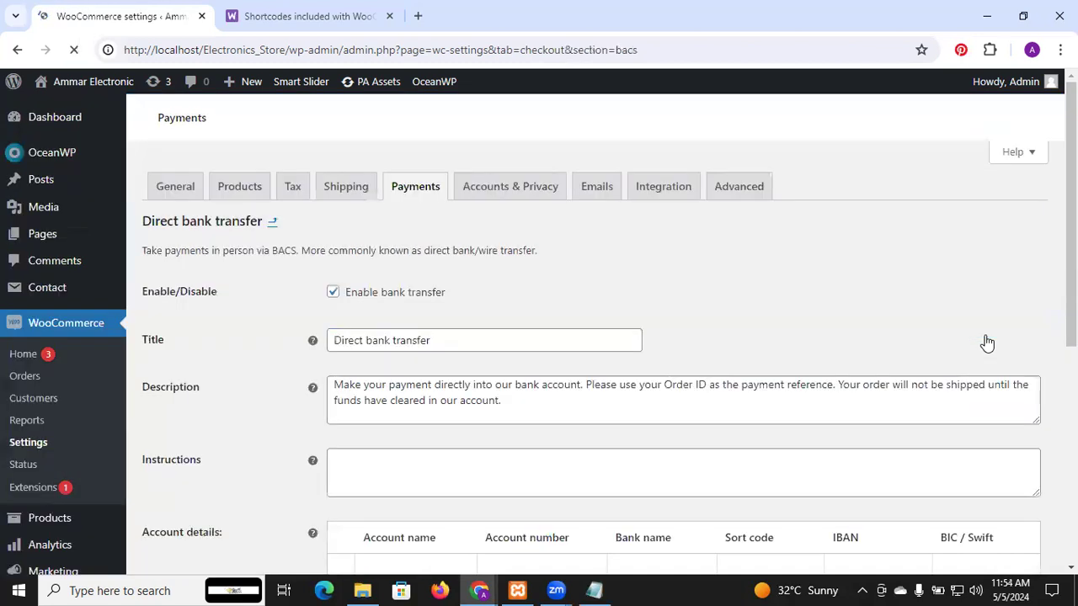
pyautogui.scroll(-5, 987, 341)
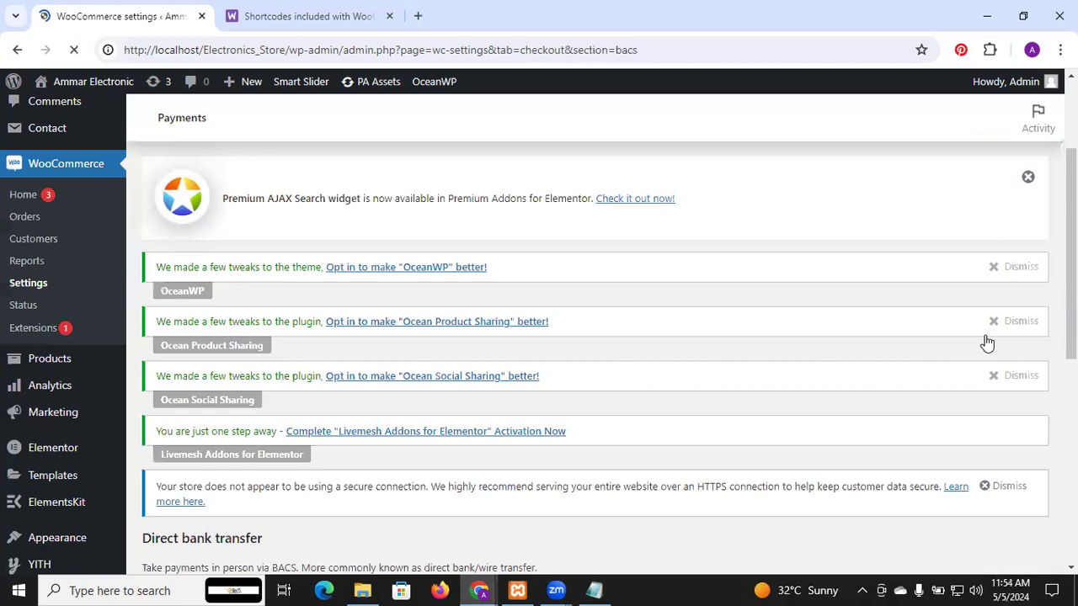
pyautogui.scroll(-2, 987, 341)
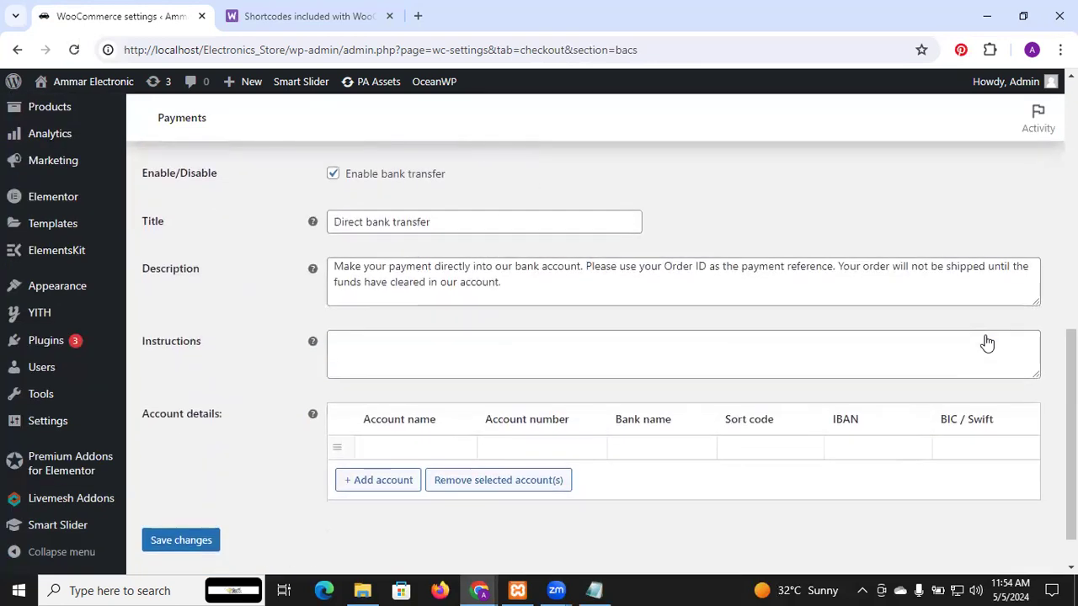
pyautogui.click(392, 354)
pyautogui.scroll(-1, 392, 356)
pyautogui.click(413, 395)
pyautogui.click(510, 405)
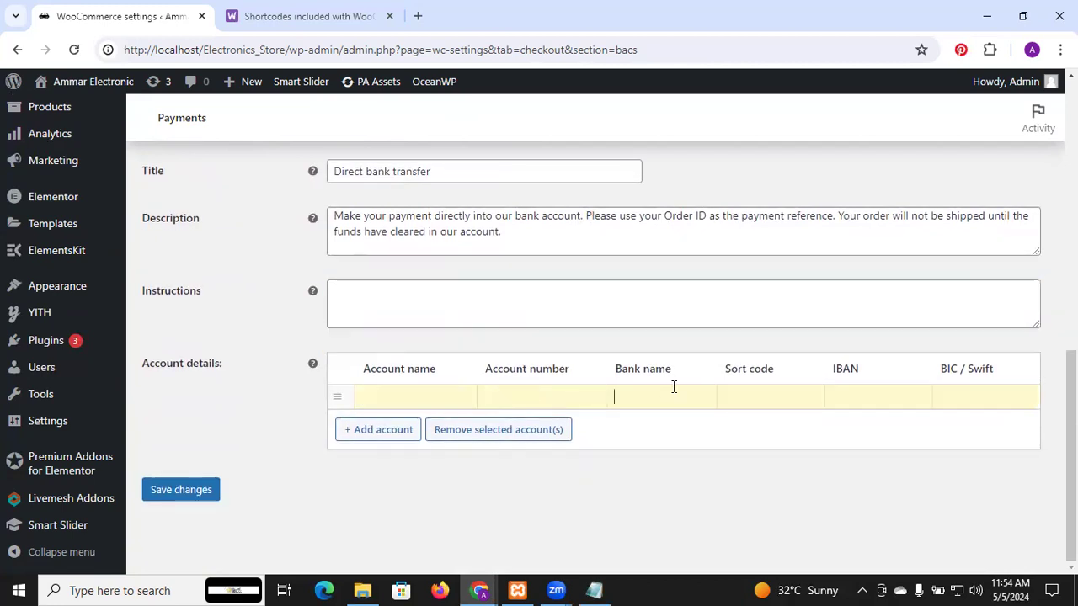
pyautogui.click(781, 395)
pyautogui.click(887, 392)
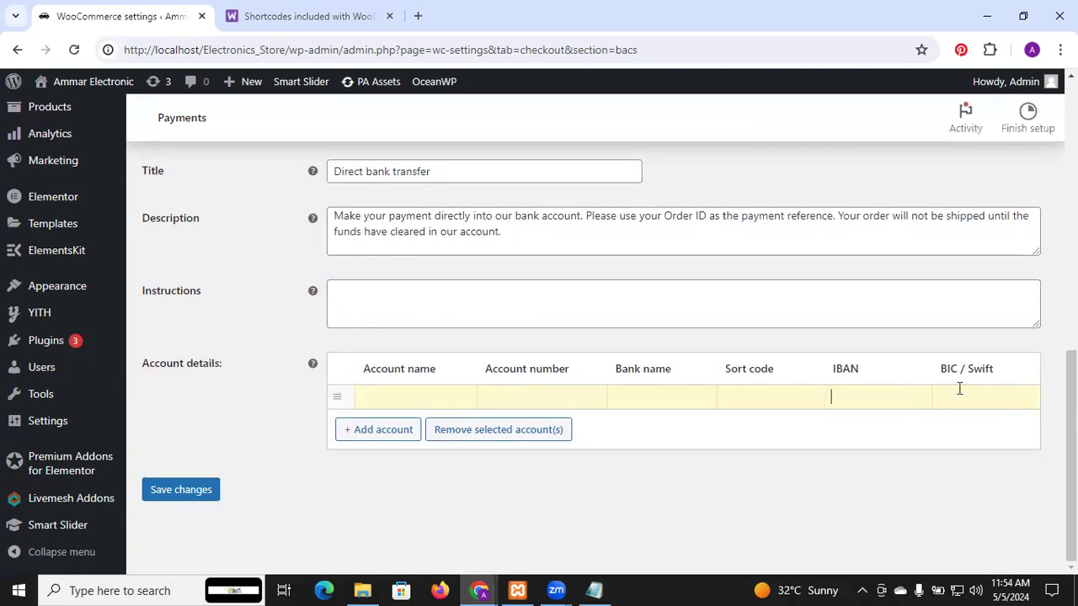
pyautogui.scroll(1, 959, 390)
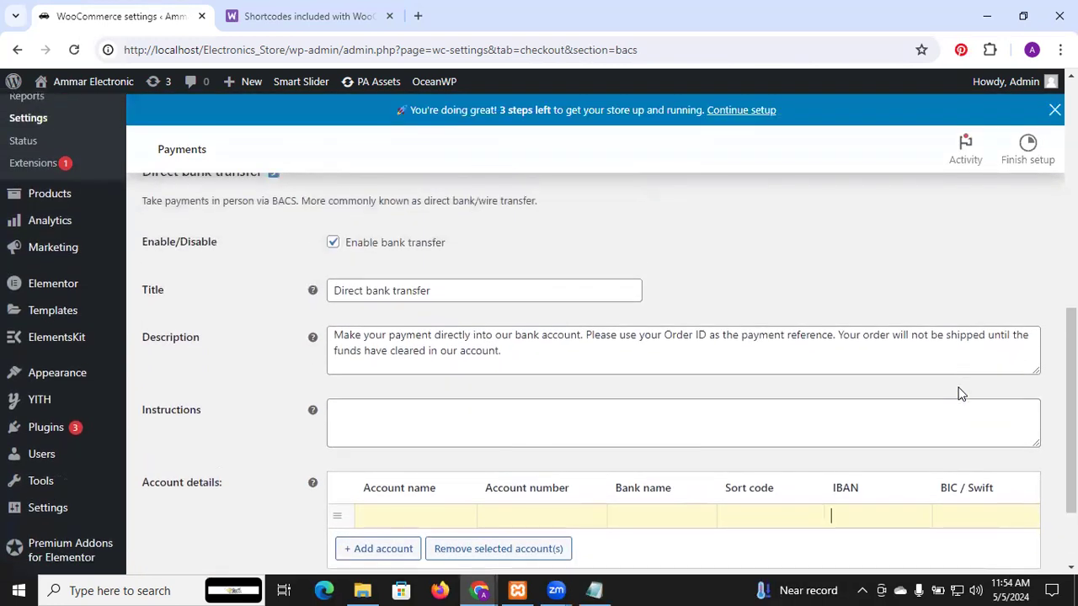
pyautogui.scroll(-2, 959, 392)
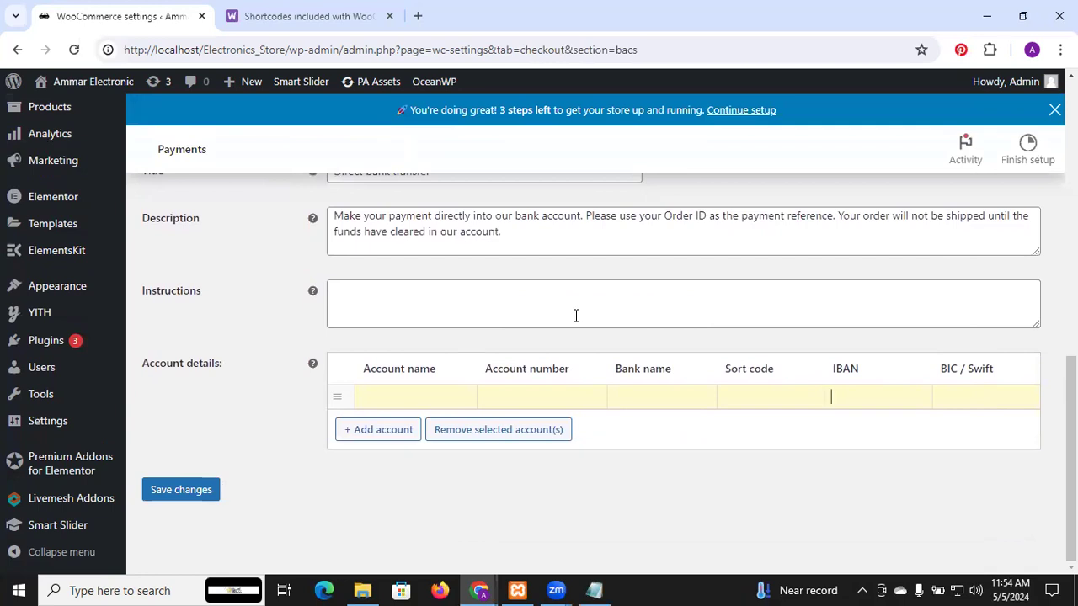
pyautogui.scroll(10, 576, 315)
pyautogui.scroll(-3, 574, 314)
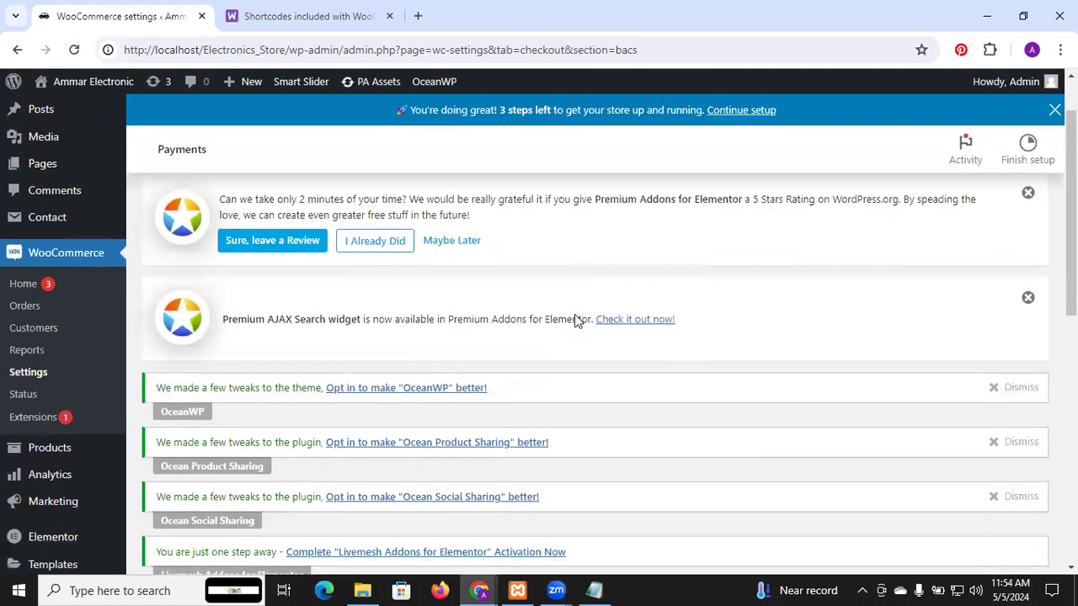
# Step: Return to the list of payment methods and open the Cash on delivery settings
pyautogui.scroll(3, 574, 314)
pyautogui.click(410, 221)
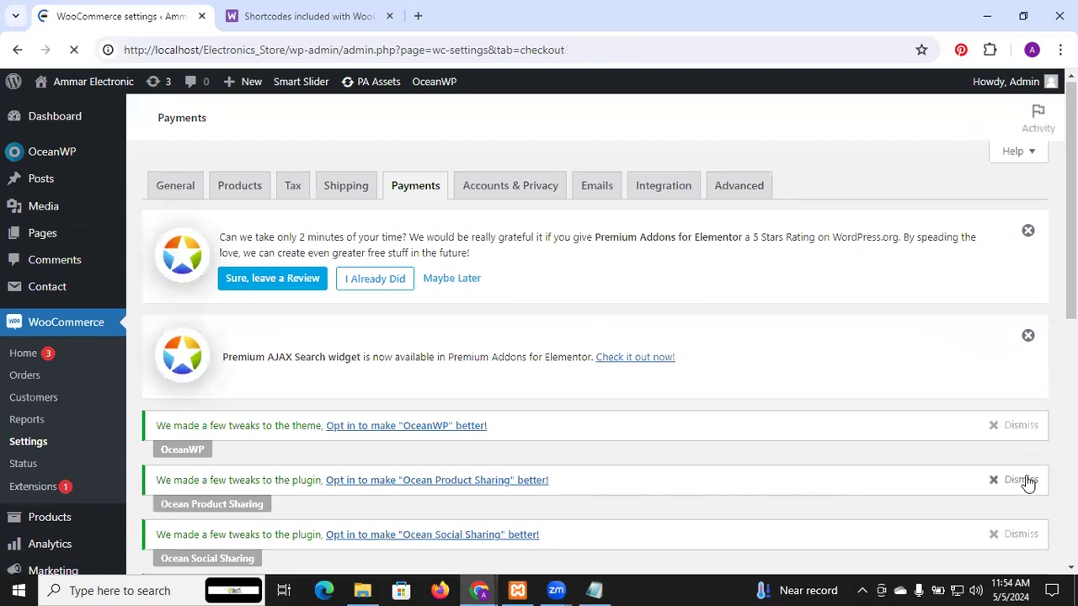
pyautogui.scroll(-10, 1027, 483)
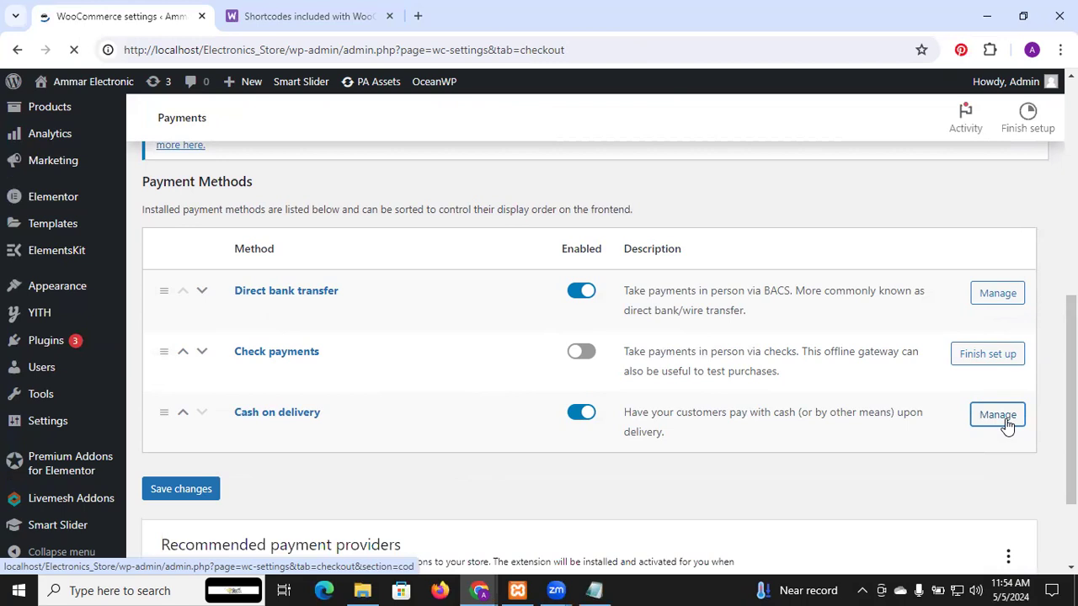
pyautogui.click(998, 414)
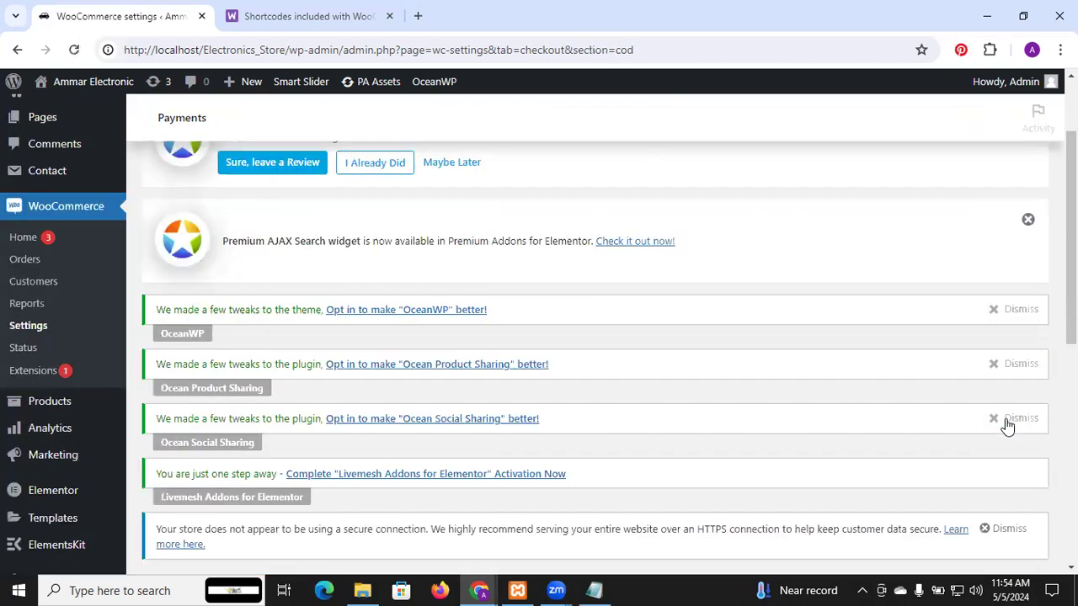
pyautogui.scroll(-4, 1006, 426)
pyautogui.scroll(-1, 536, 222)
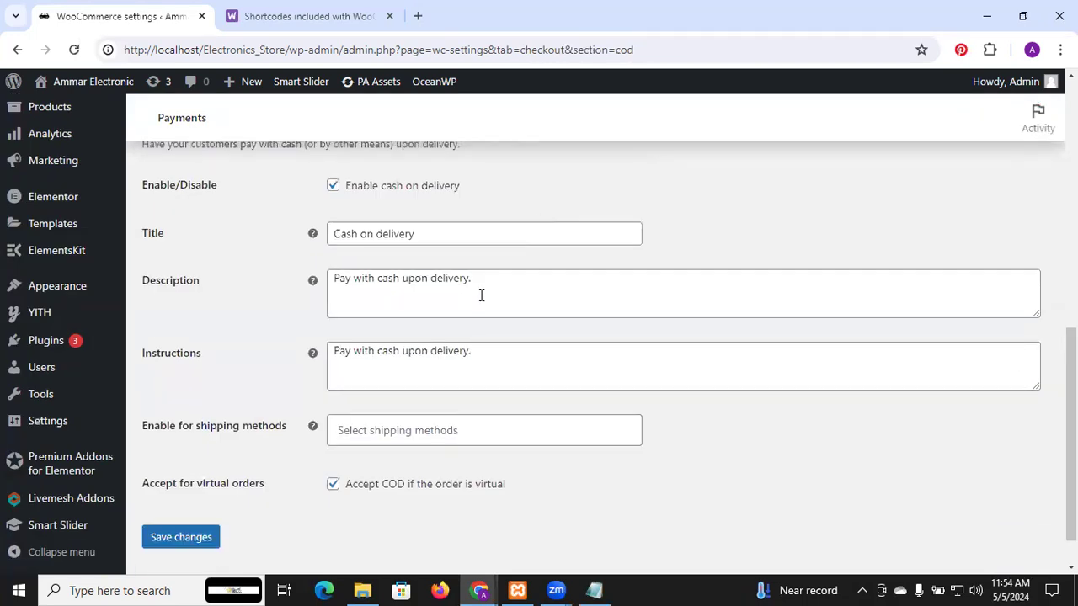
pyautogui.scroll(-1, 457, 352)
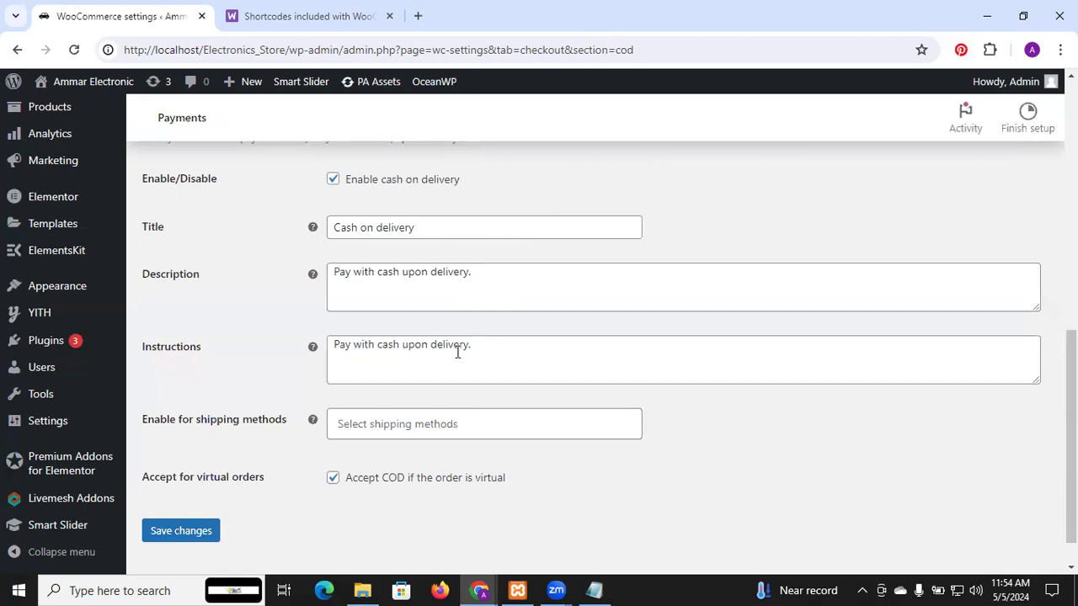
# Step: View the shipping methods that cash on delivery can be enabled for, without selecting any
pyautogui.click(421, 426)
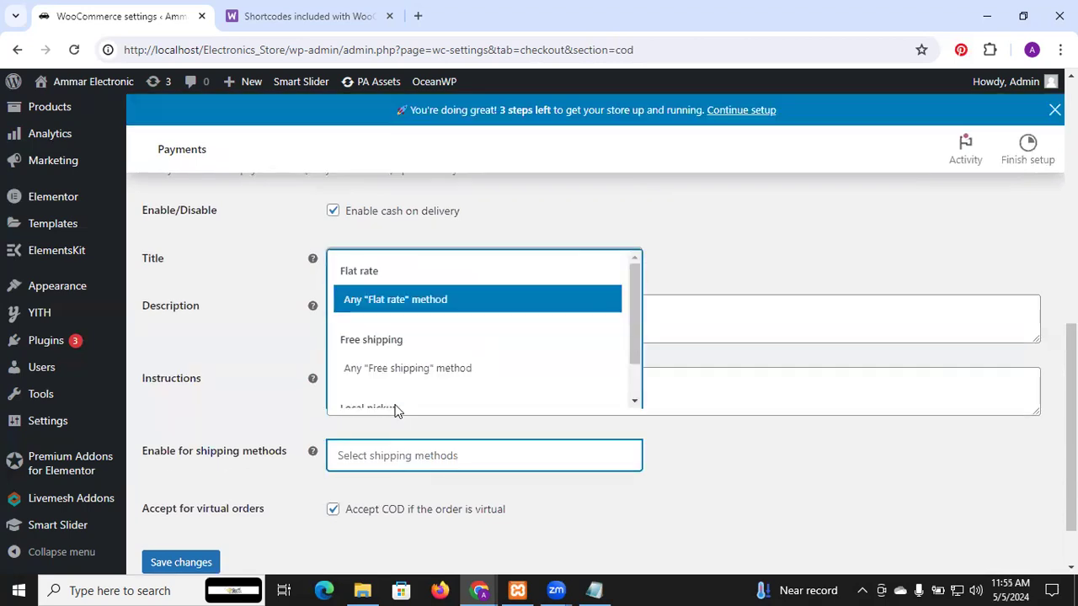
pyautogui.click(280, 460)
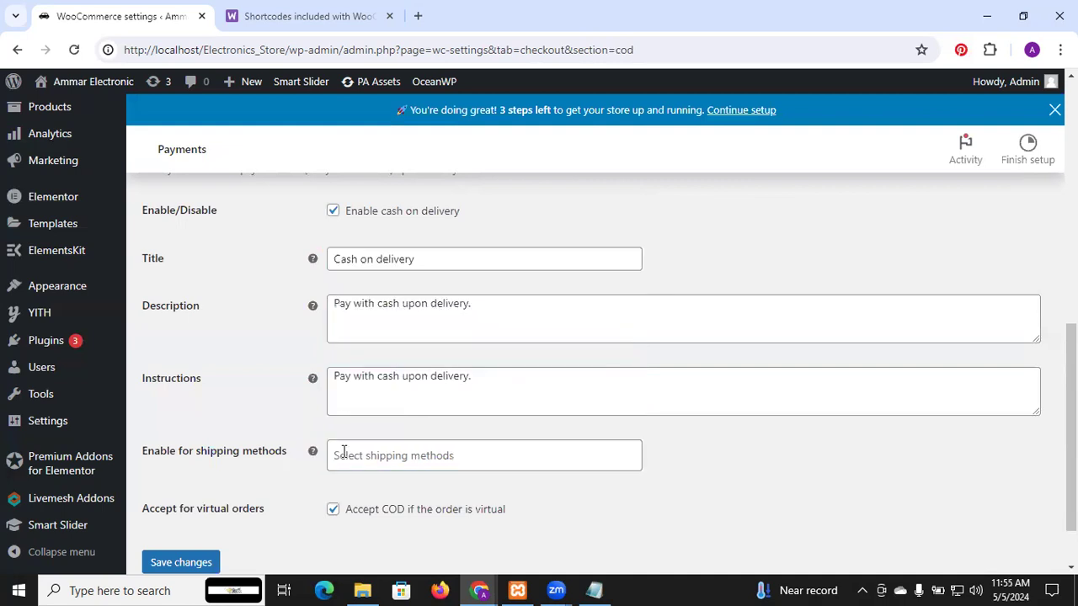
pyautogui.click(413, 443)
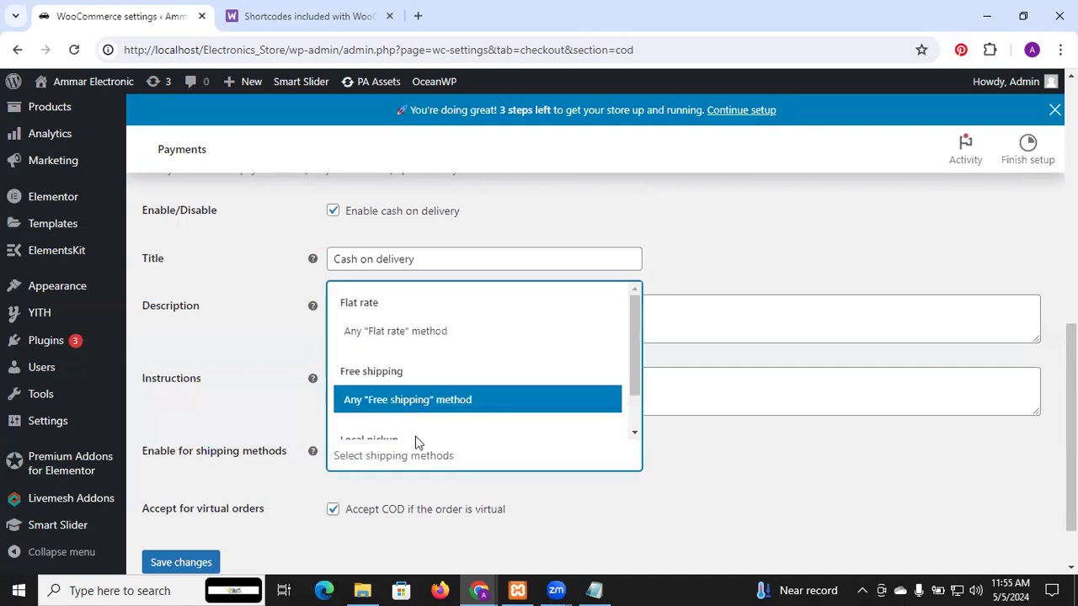
pyautogui.click(760, 459)
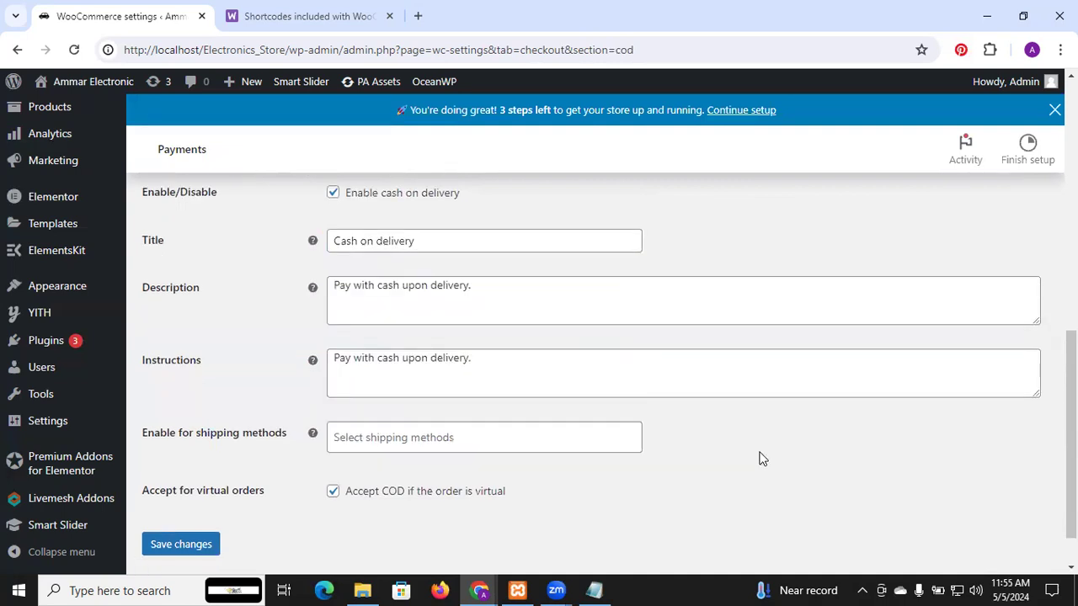
# Step: Save the Cash on delivery settings with acceptance for virtual orders enabled
pyautogui.scroll(-1, 761, 459)
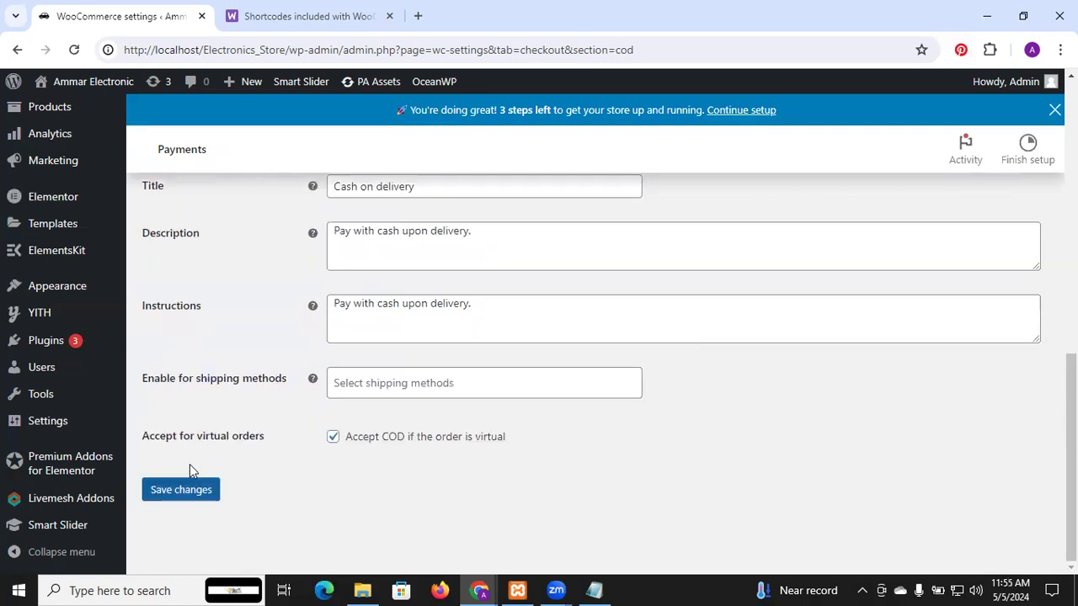
pyautogui.click(196, 496)
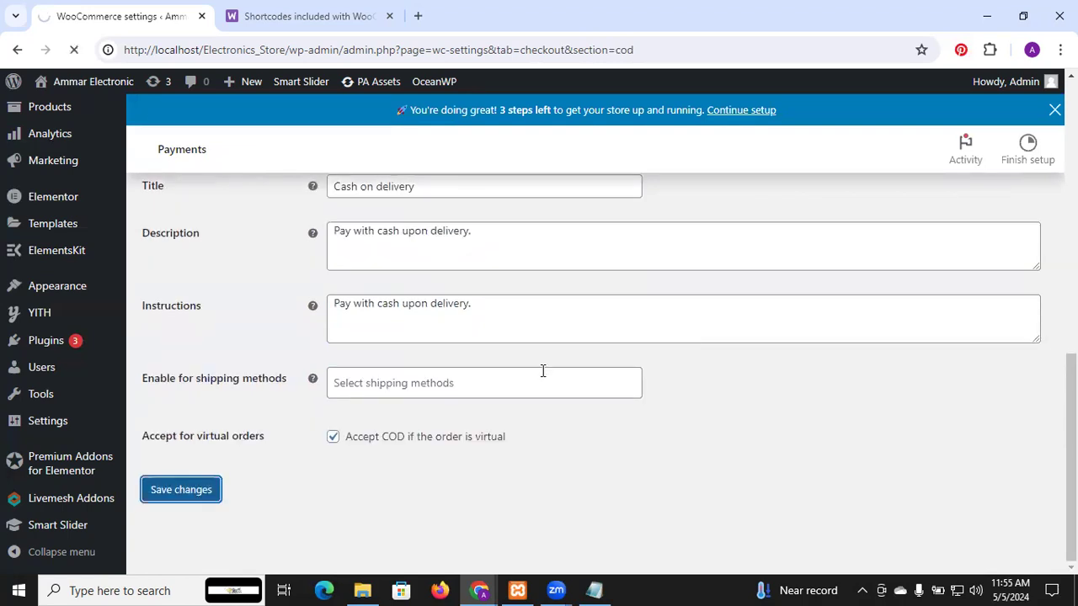
pyautogui.scroll(5, 542, 370)
pyautogui.scroll(3, 542, 370)
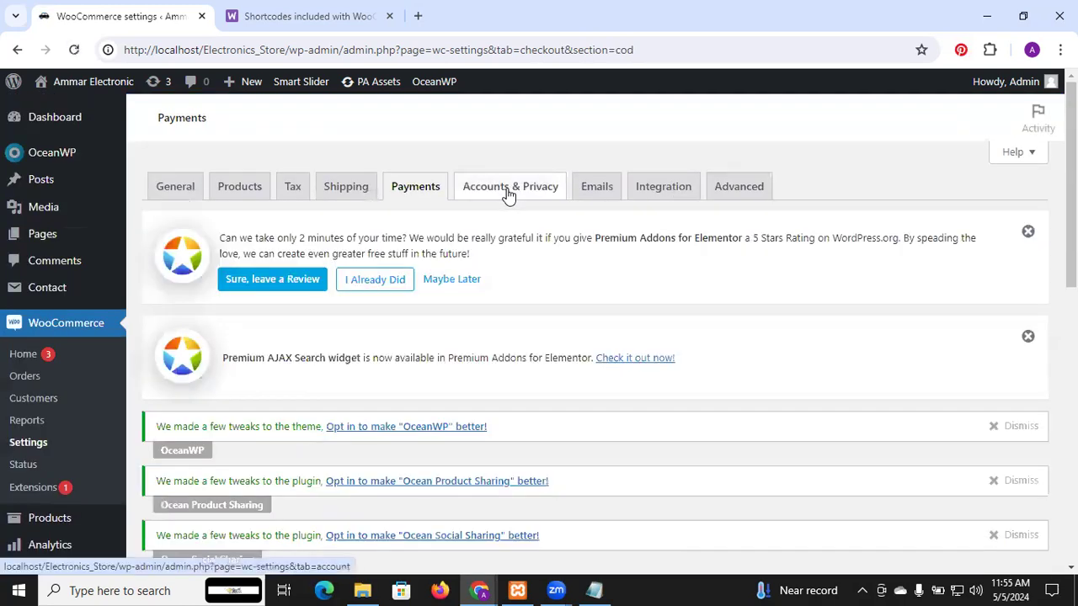
# Step: Open the Accounts & Privacy settings and allow customers to log into an existing account during checkout
pyautogui.click(507, 191)
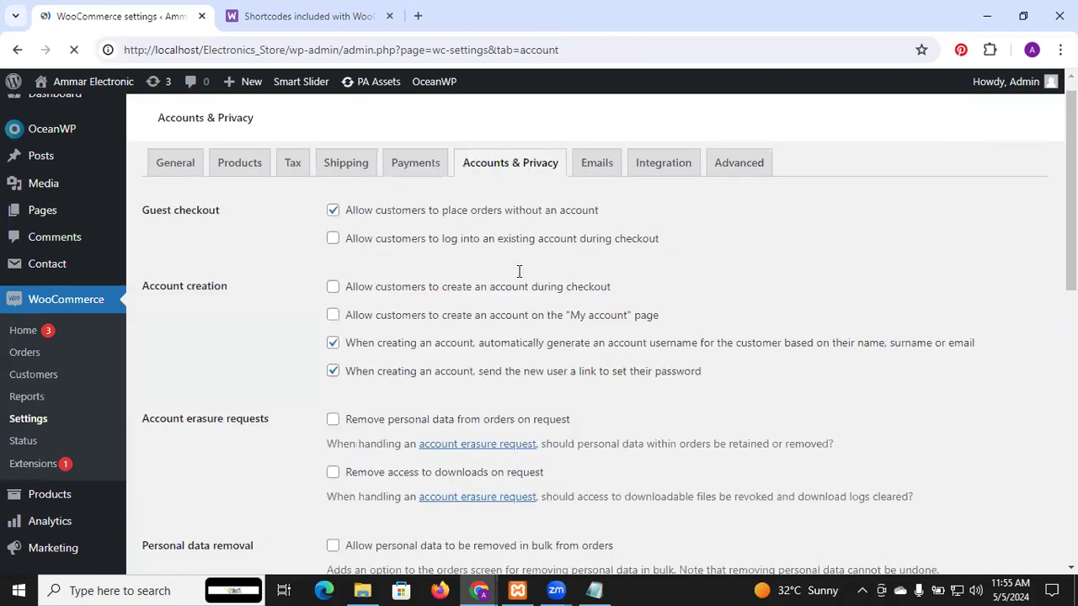
pyautogui.scroll(-2, 518, 271)
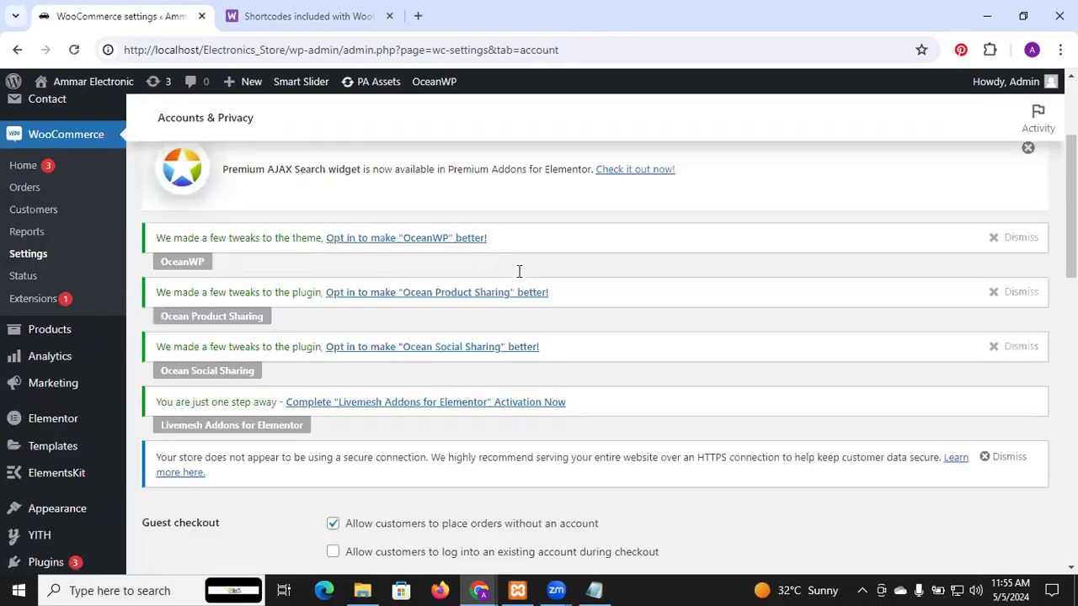
pyautogui.scroll(-3, 519, 271)
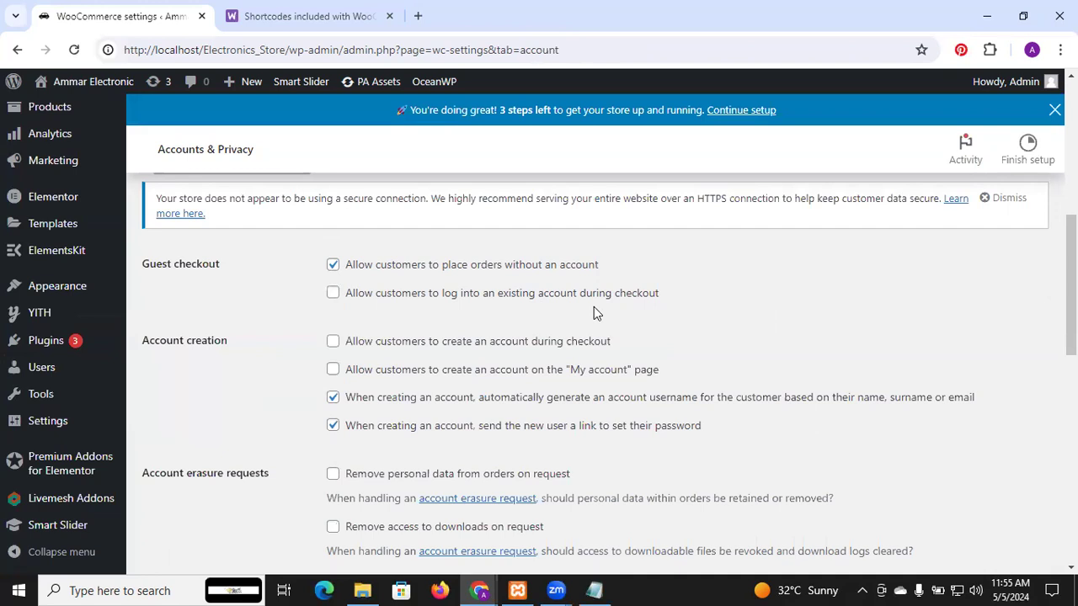
pyautogui.click(335, 296)
pyautogui.scroll(-1, 356, 318)
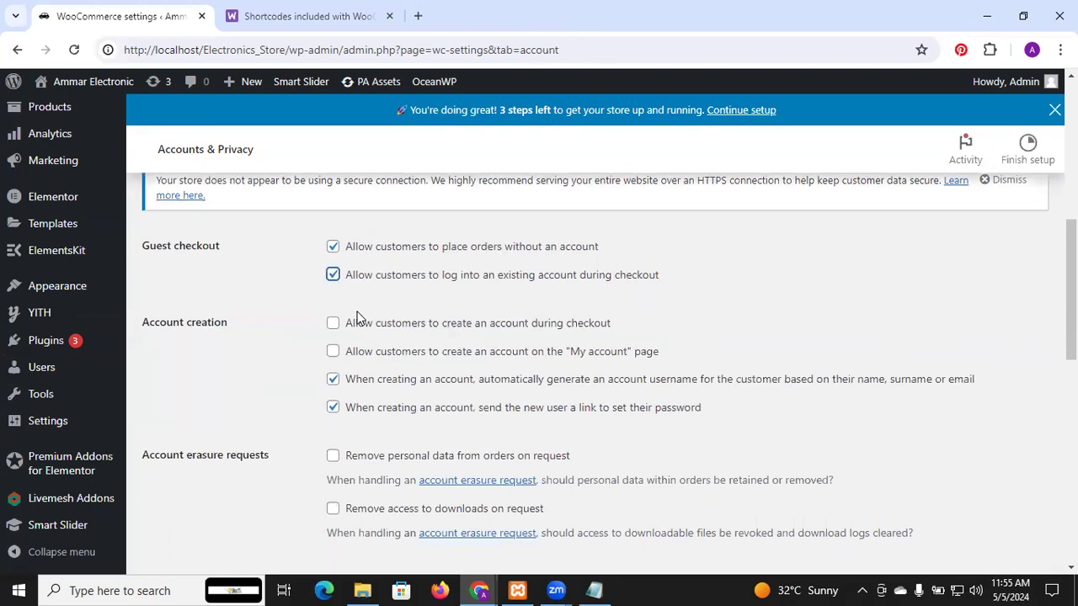
# Step: Examine the account erasure, personal data removal, privacy policy and personal data retention options
pyautogui.scroll(-6, 356, 317)
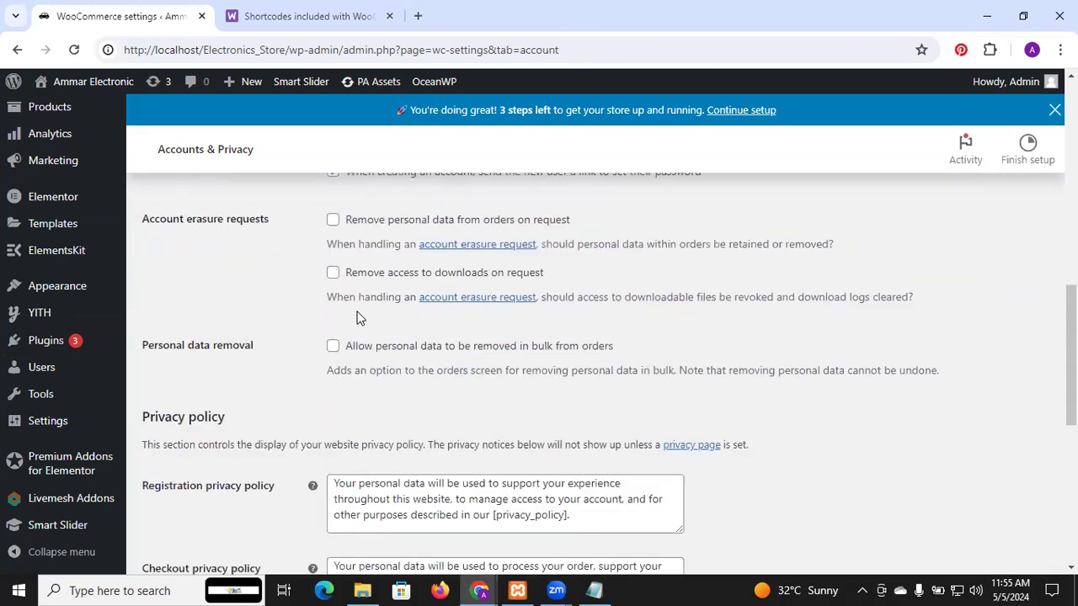
pyautogui.scroll(1, 358, 312)
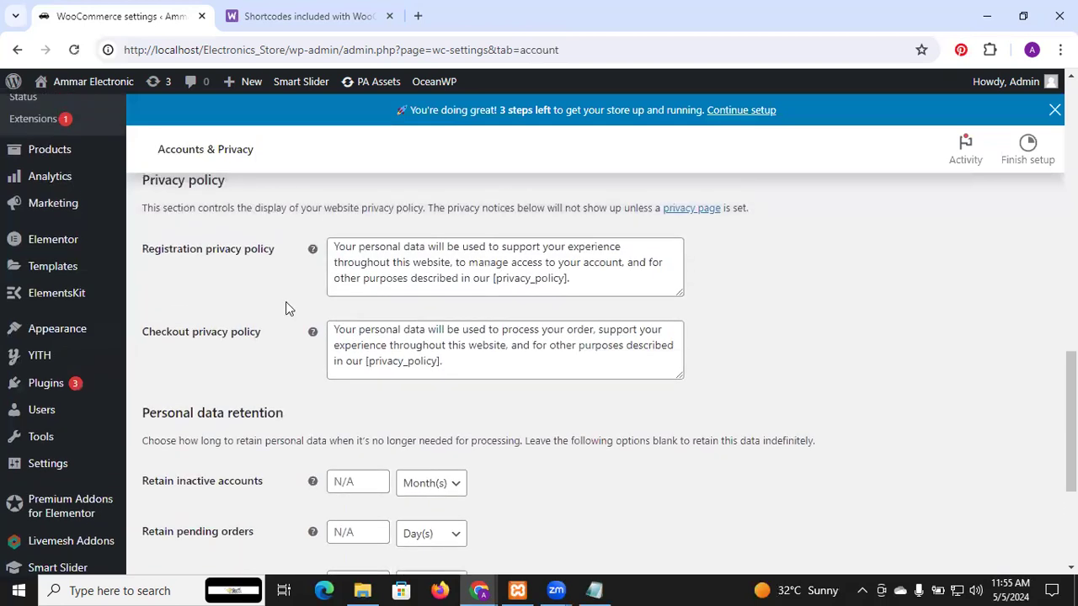
pyautogui.click(381, 278)
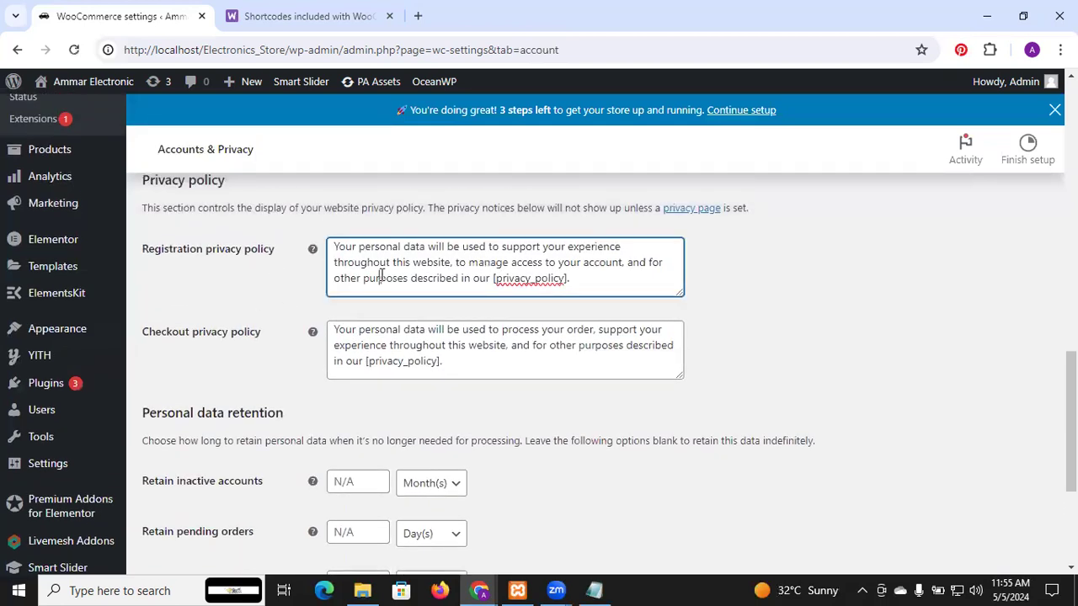
pyautogui.scroll(2, 381, 278)
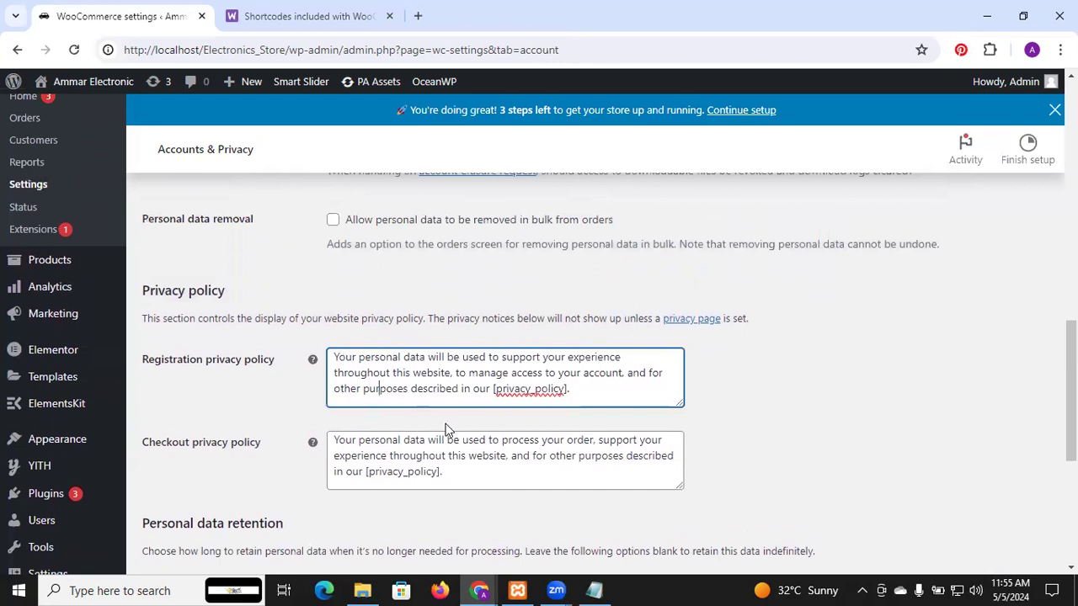
pyautogui.scroll(-2, 442, 400)
pyautogui.scroll(-2, 442, 402)
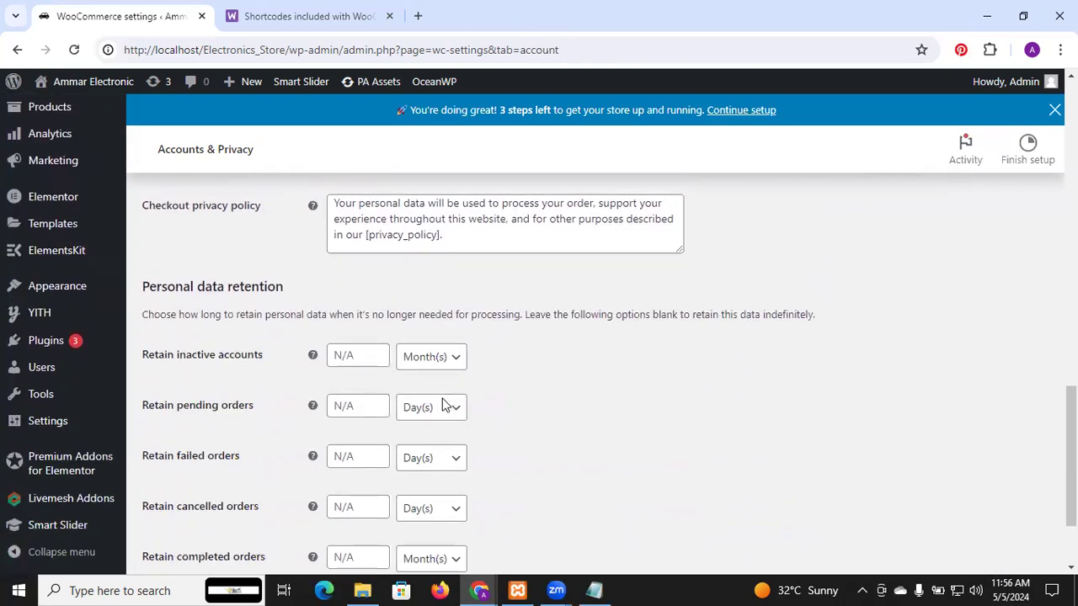
pyautogui.scroll(-2, 443, 404)
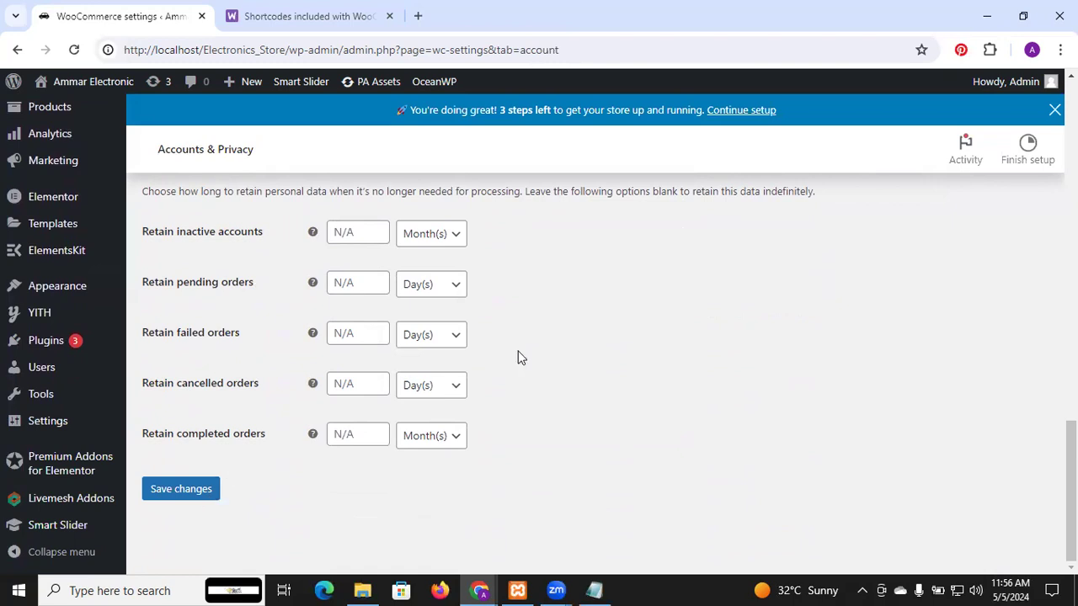
pyautogui.scroll(15, 517, 358)
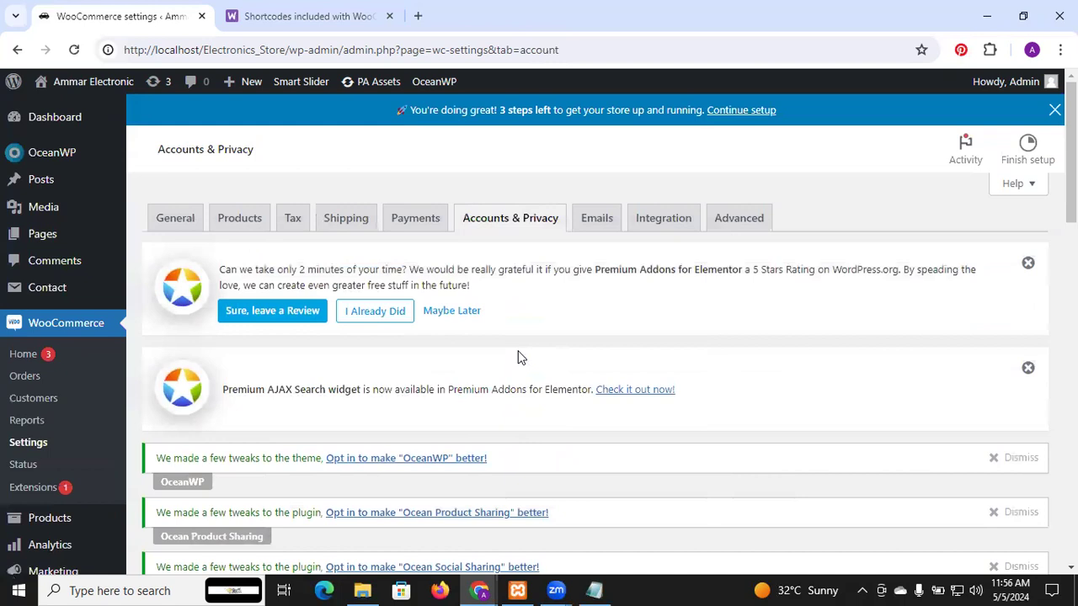
# Step: Leave Accounts & Privacy without saving, open the Emails settings and look through the email notifications list
pyautogui.click(601, 210)
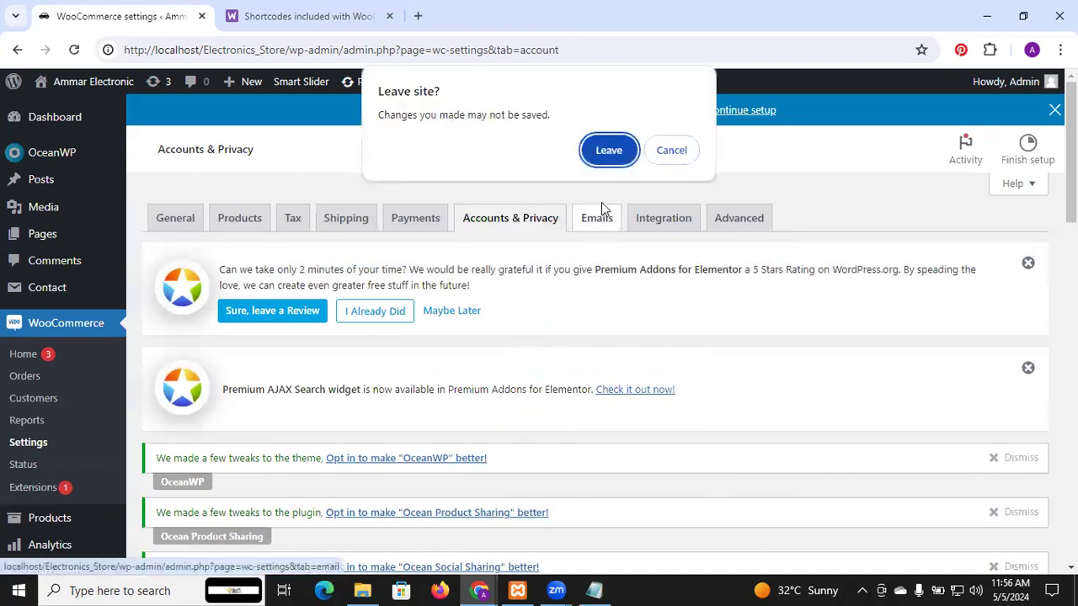
pyautogui.click(603, 151)
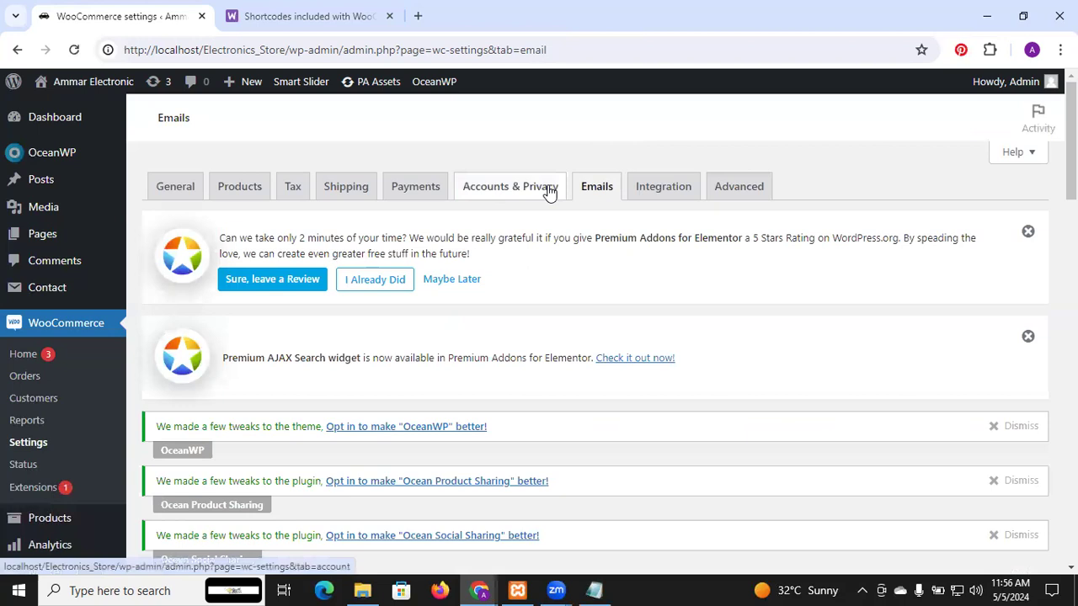
pyautogui.scroll(-5, 549, 192)
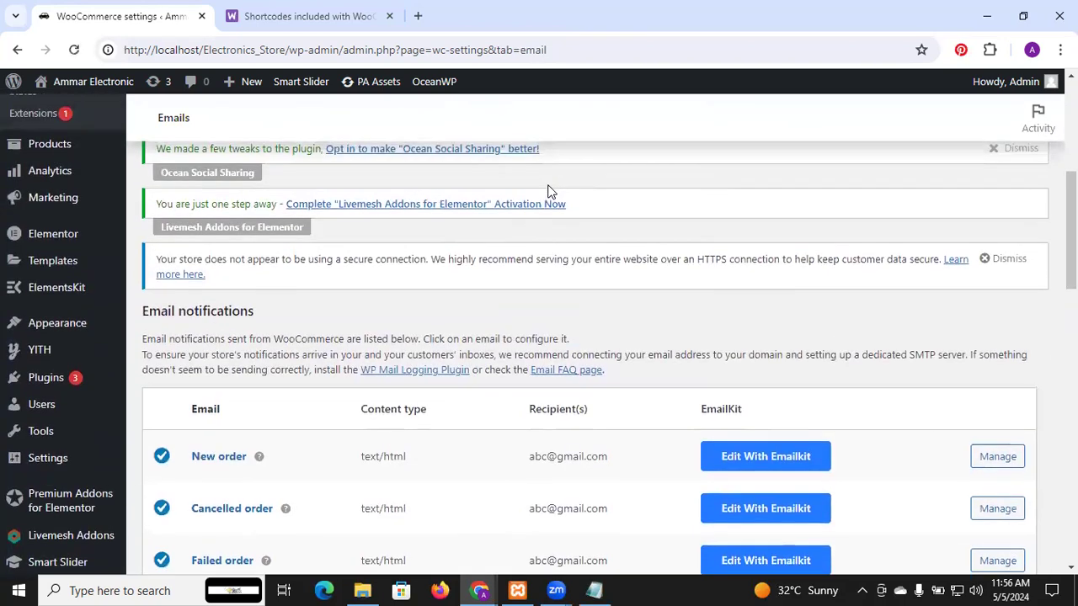
pyautogui.scroll(-4, 548, 189)
pyautogui.scroll(2, 548, 186)
pyautogui.scroll(1, 549, 186)
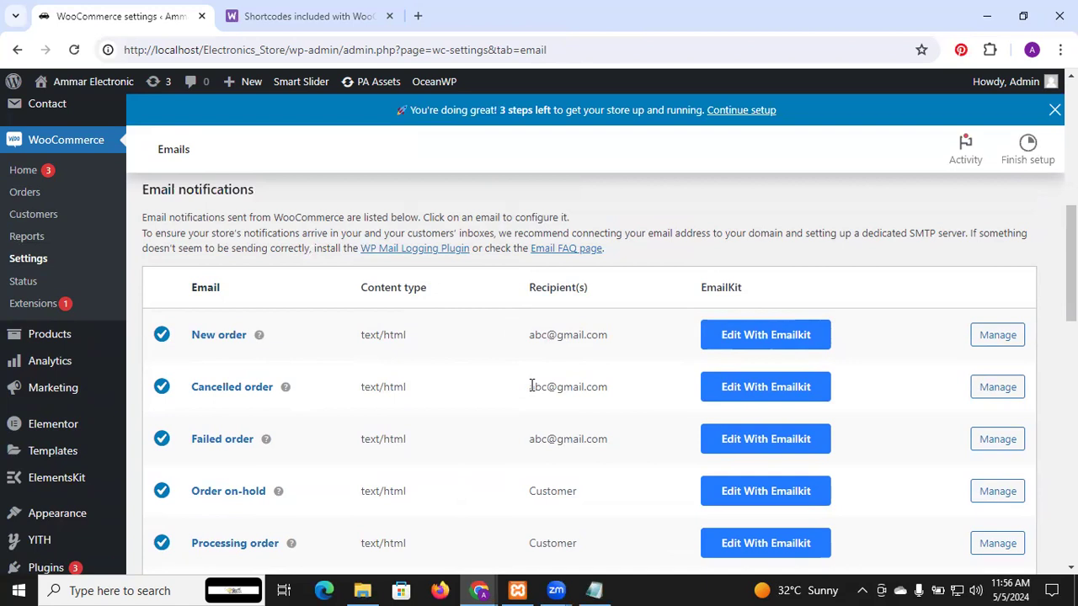
# Step: Review the recipients in the email notifications list and the email sender options in the Emails settings
pyautogui.scroll(-3, 531, 387)
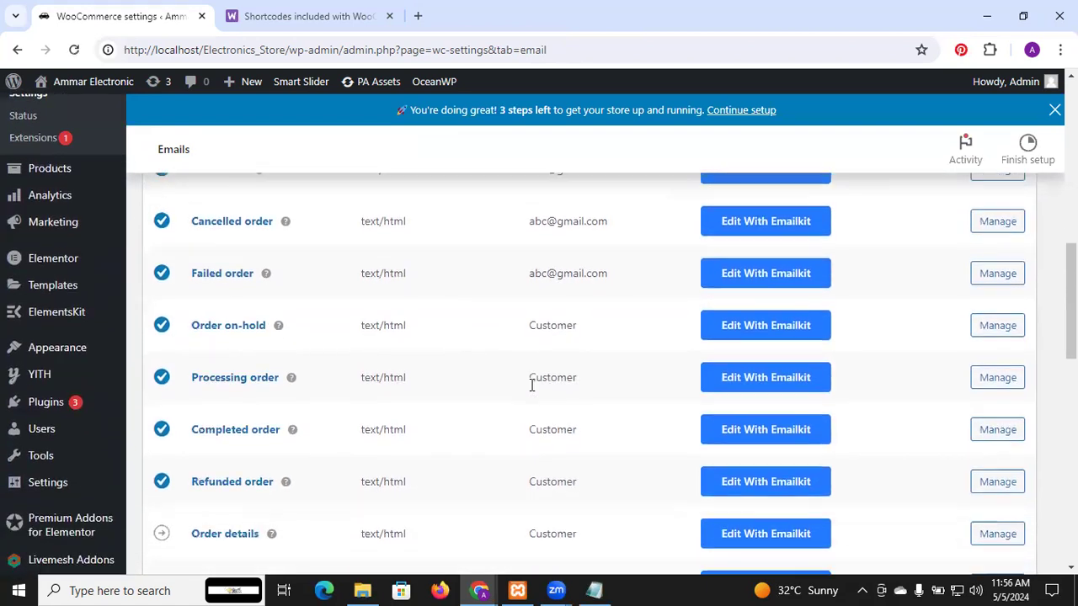
pyautogui.scroll(-2, 531, 392)
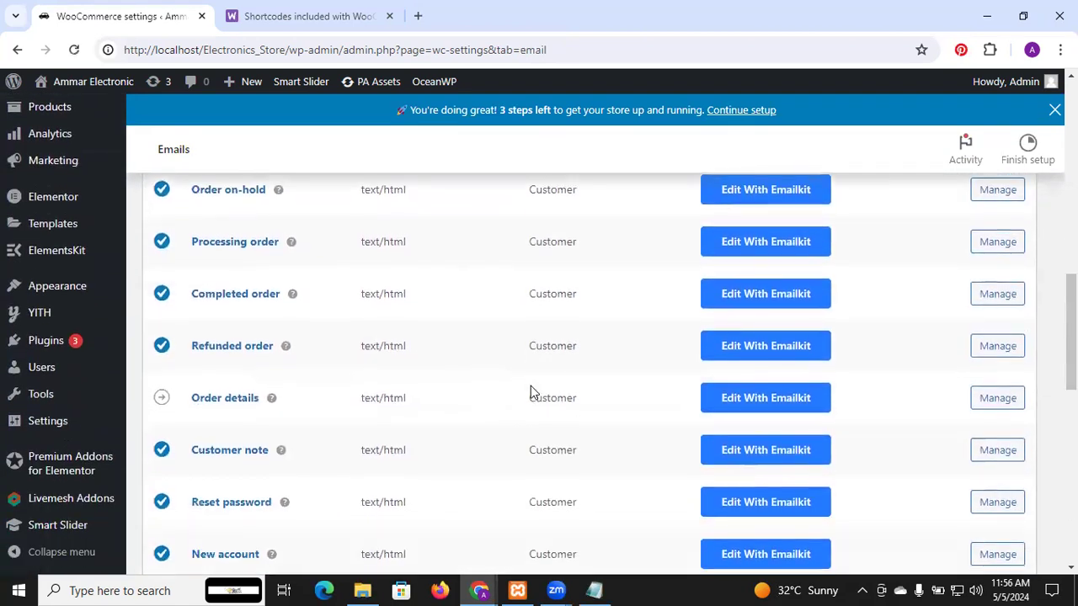
pyautogui.scroll(-3, 530, 392)
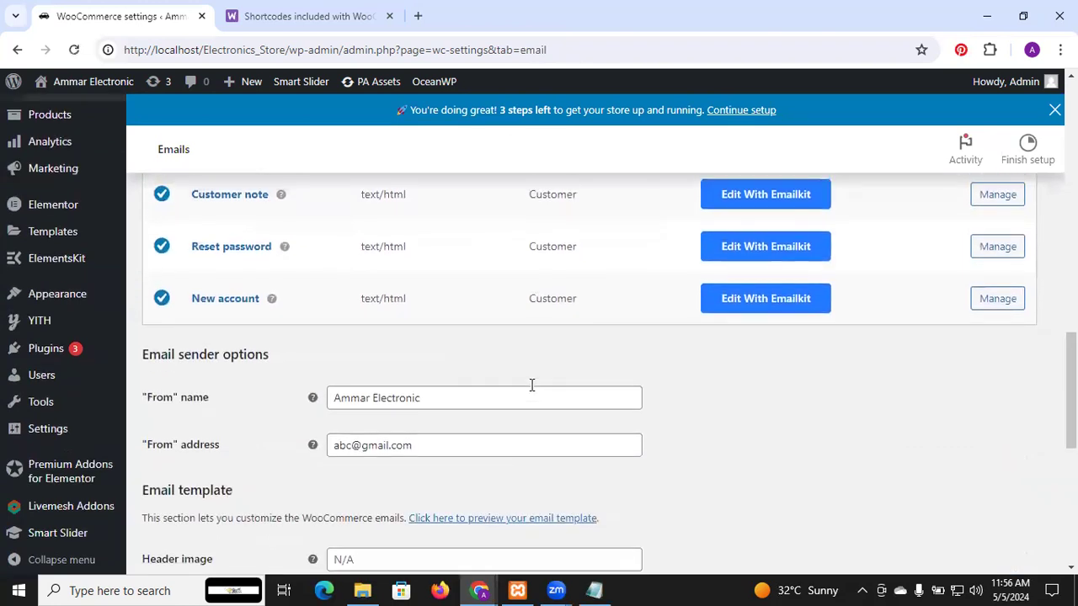
pyautogui.scroll(7, 531, 387)
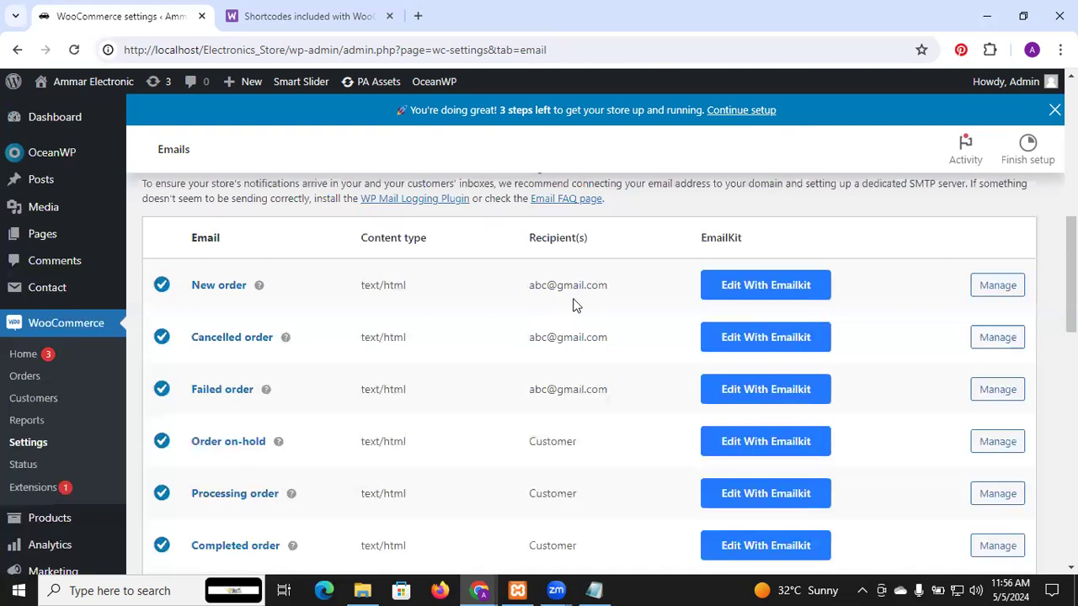
pyautogui.click(1009, 285)
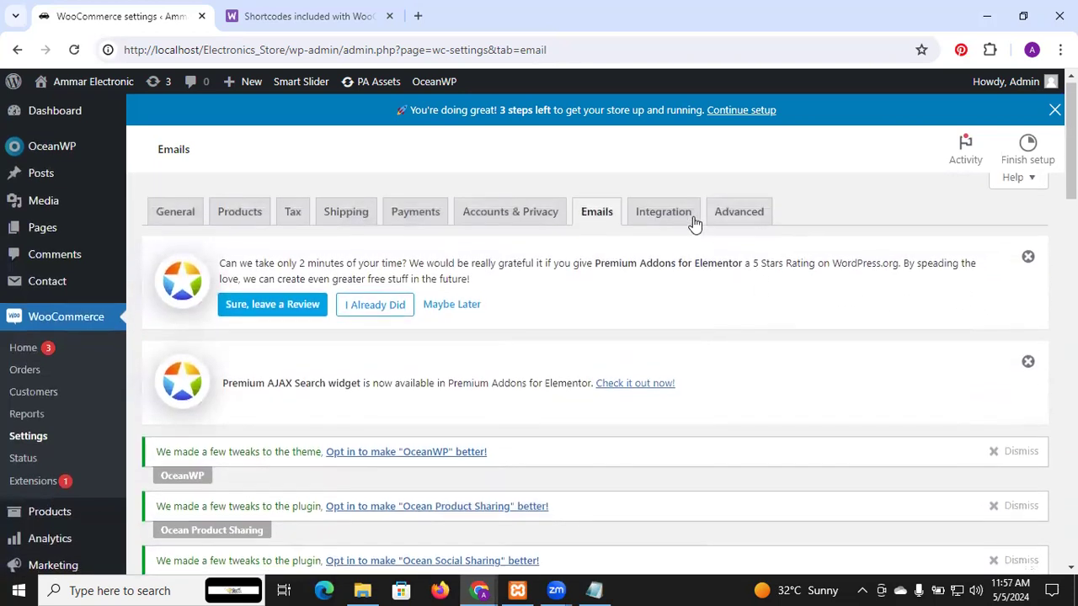
# Step: Open the Integration settings and examine the MaxMind Geolocation license key and database file path fields
pyautogui.click(680, 221)
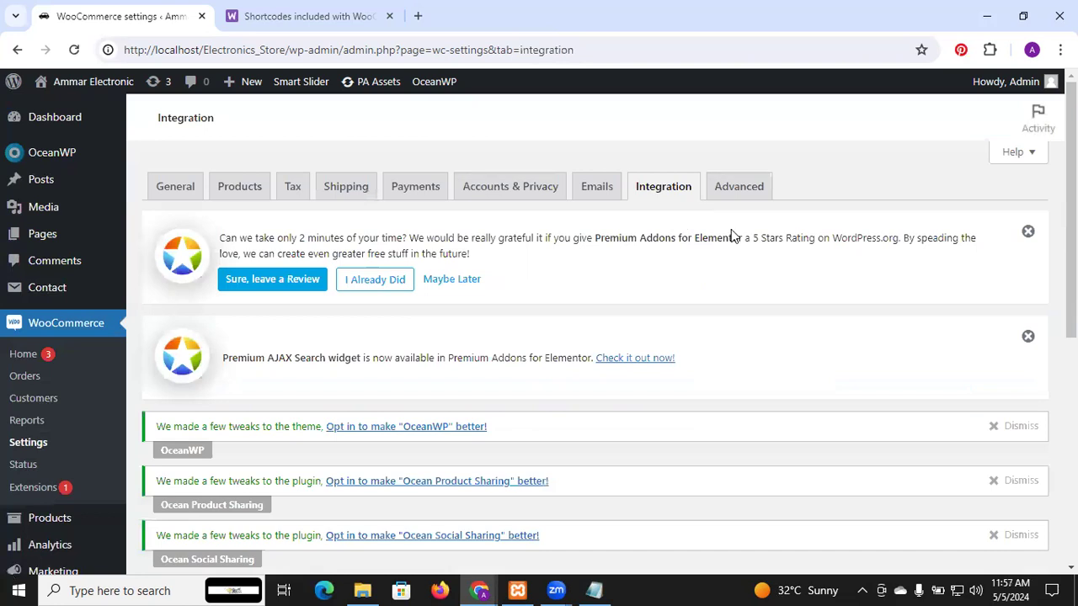
pyautogui.scroll(-5, 716, 256)
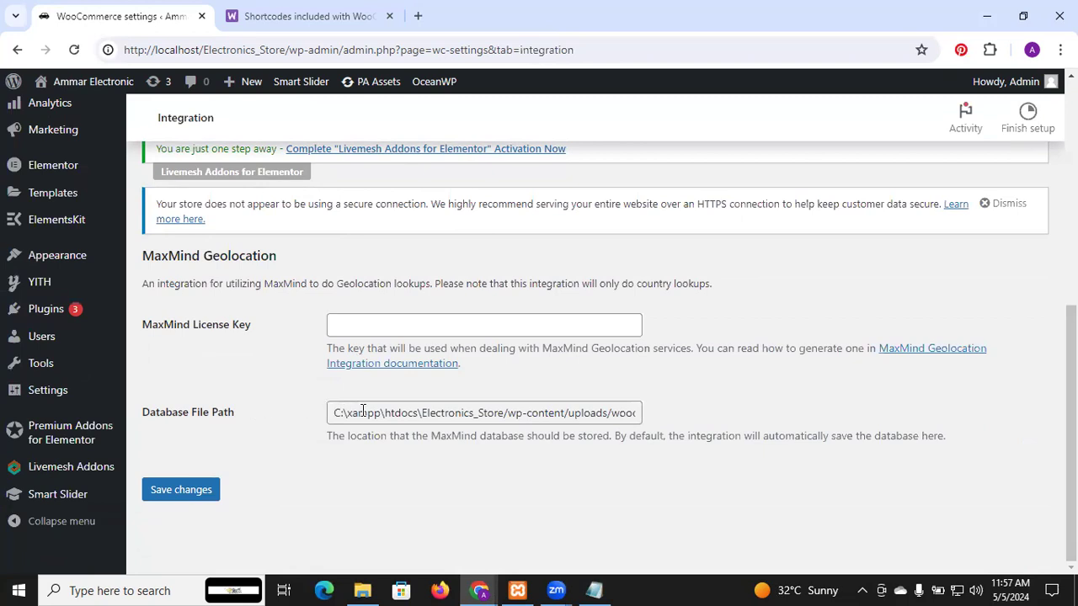
pyautogui.moveTo(414, 445); pyautogui.dragTo(696, 434)
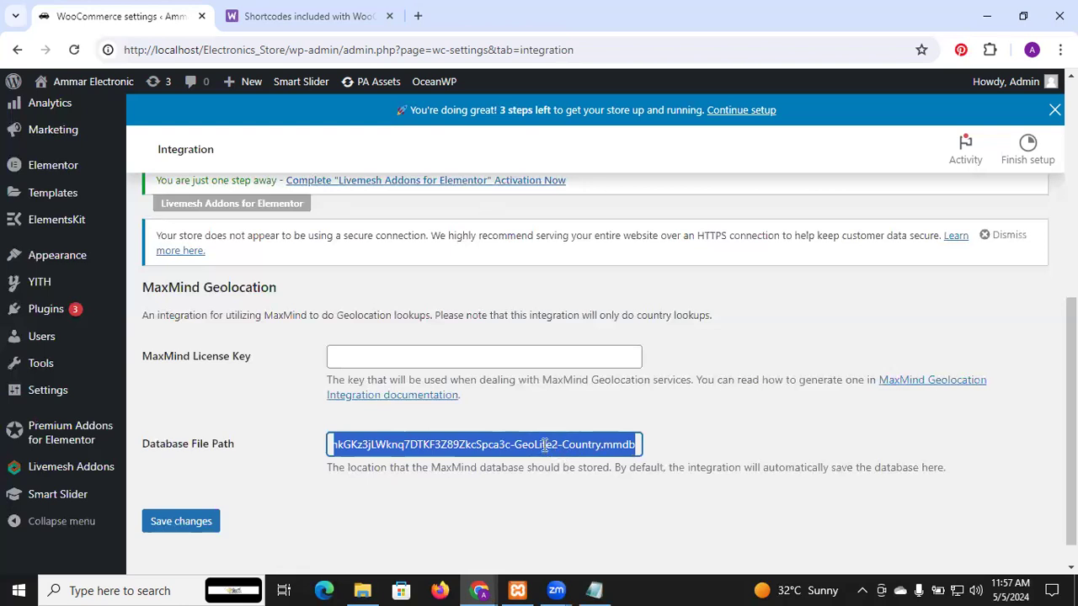
pyautogui.click(714, 435)
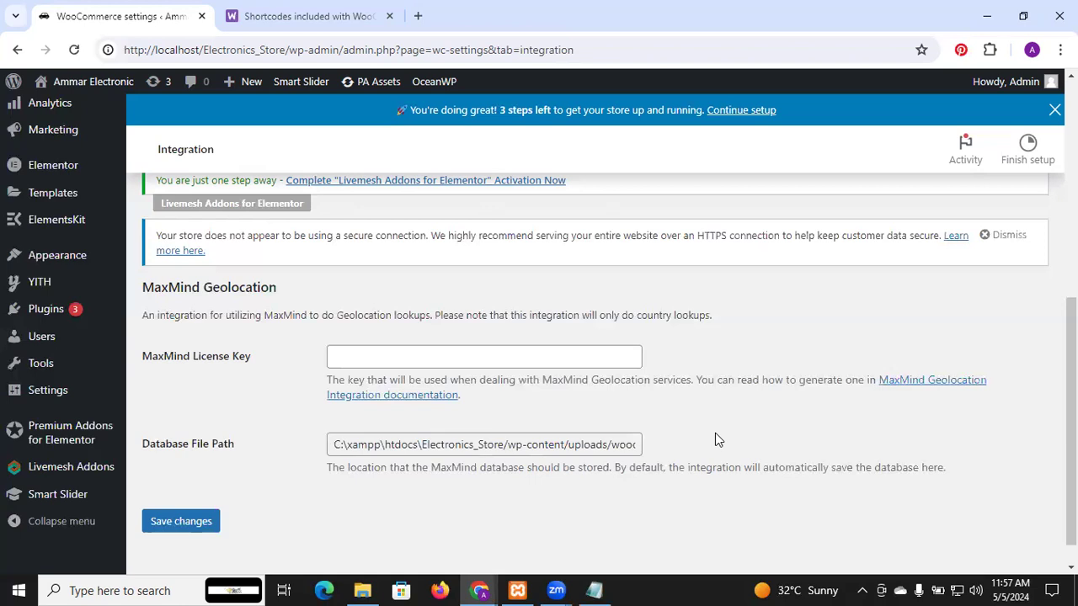
pyautogui.scroll(1, 715, 435)
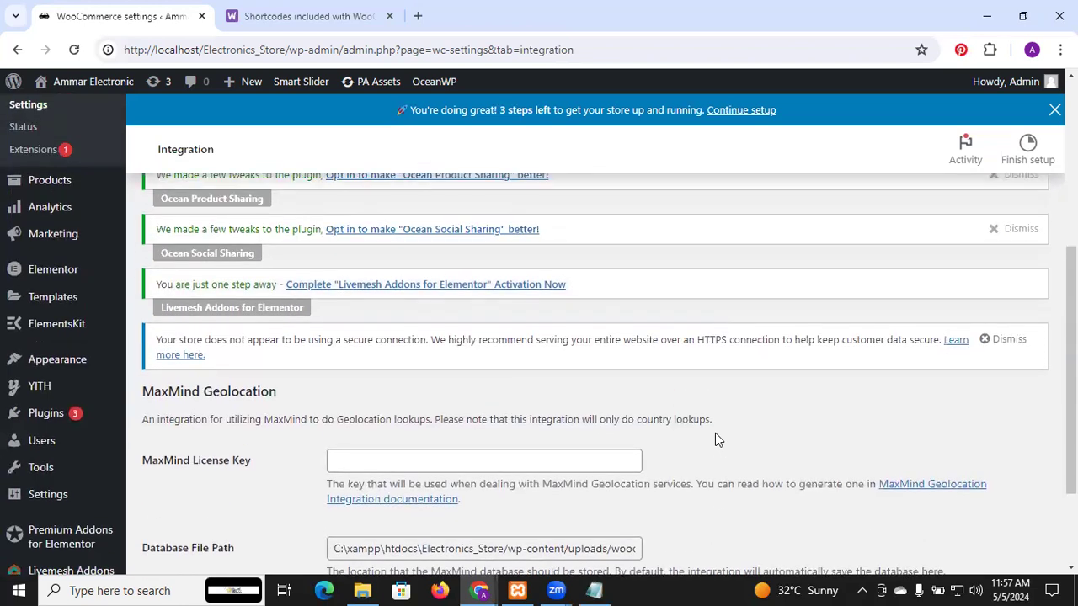
pyautogui.scroll(3, 715, 434)
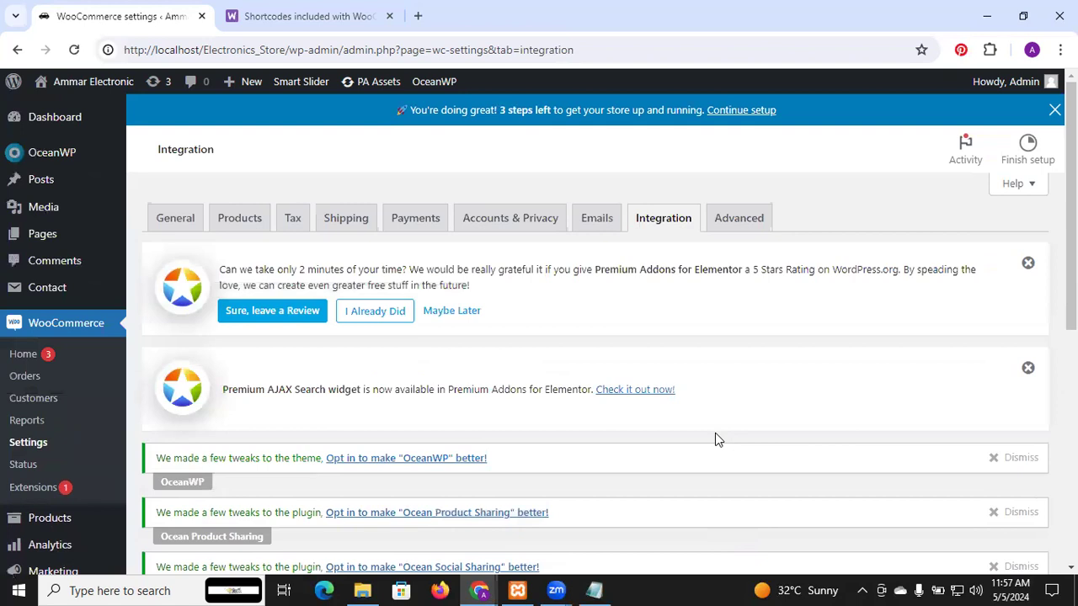
# Step: Open the Advanced settings and look through the page setup, checkout endpoints and account endpoints
pyautogui.click(741, 218)
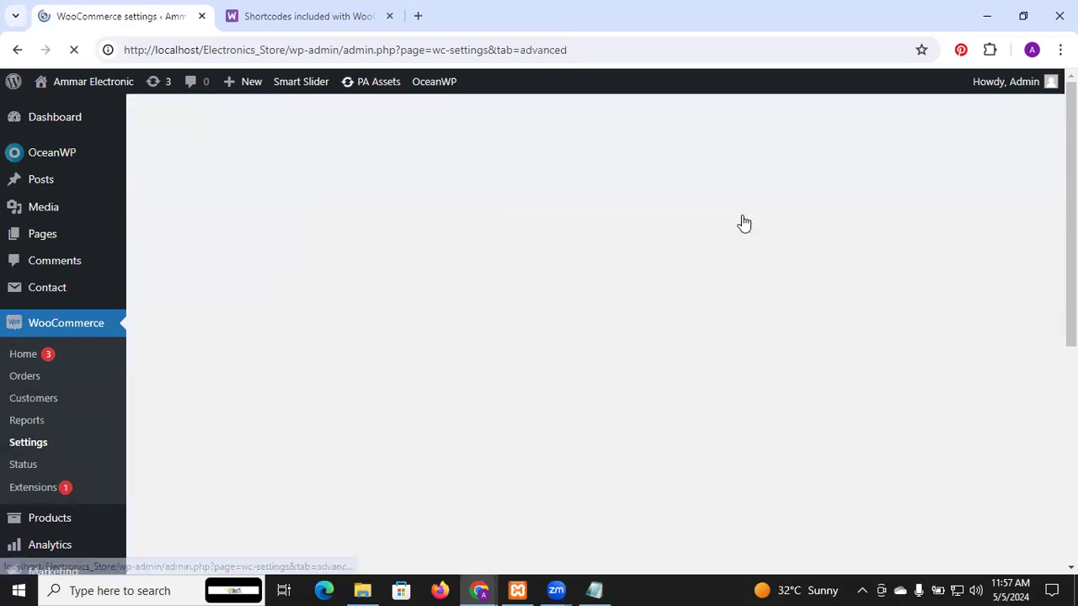
pyautogui.scroll(-3, 723, 317)
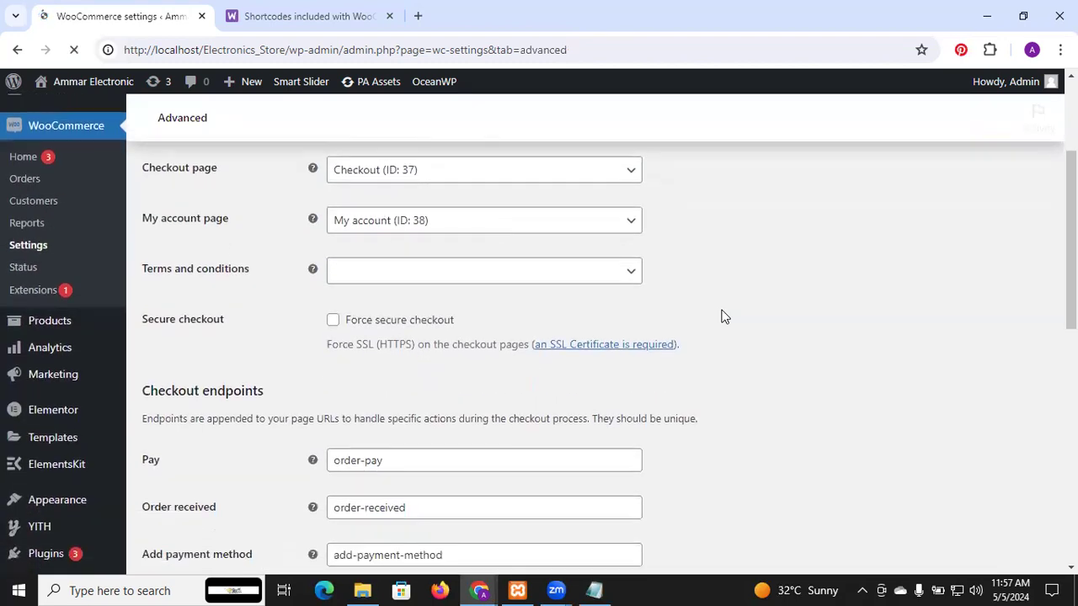
pyautogui.scroll(-3, 722, 317)
pyautogui.scroll(-9, 722, 316)
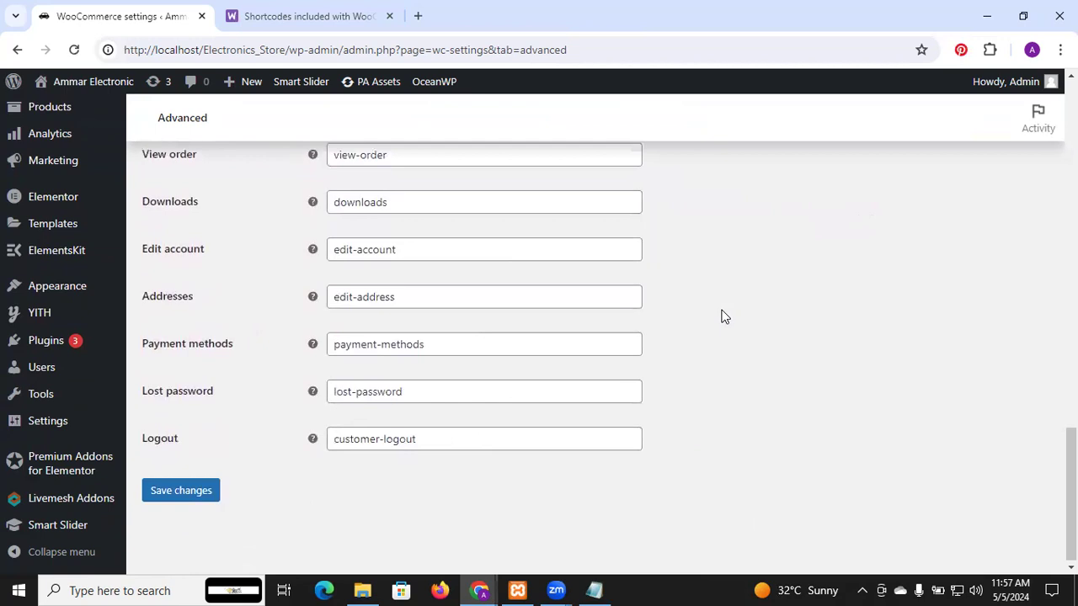
pyautogui.scroll(1, 722, 317)
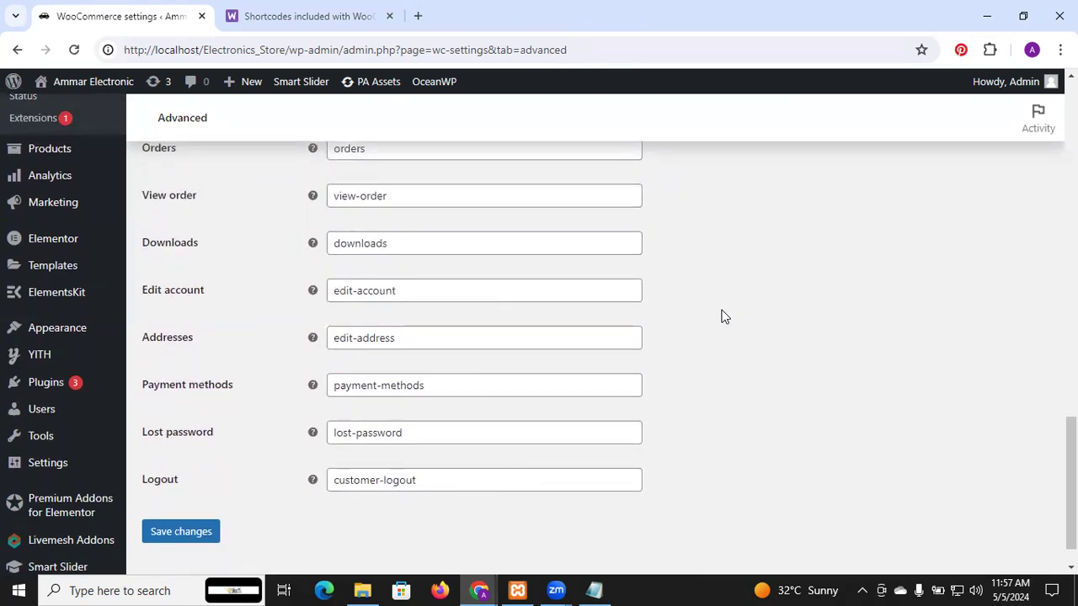
pyautogui.scroll(4, 722, 317)
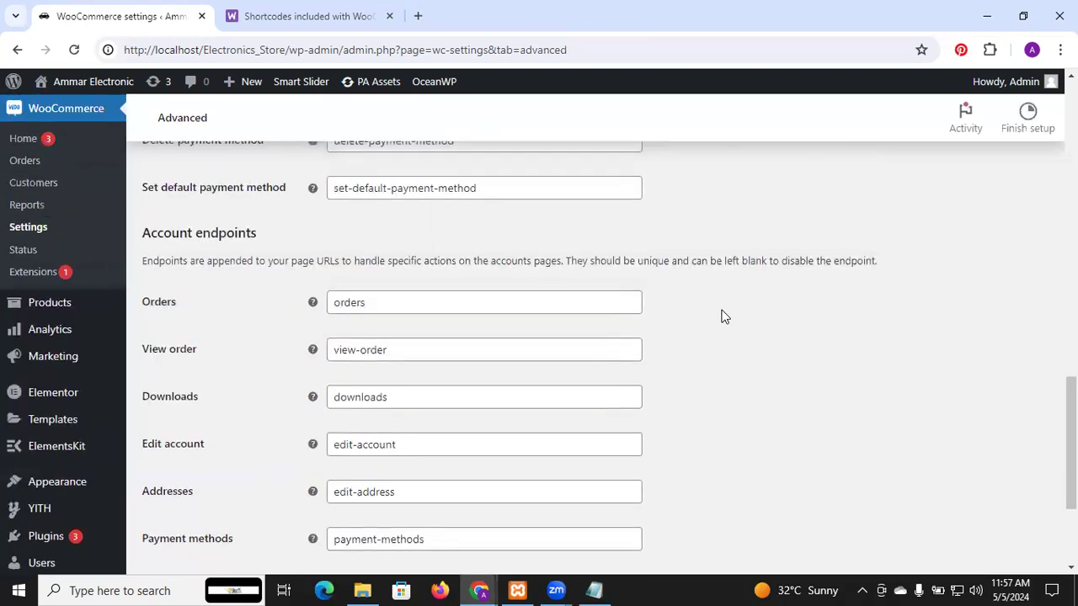
# Step: Search the web for walzix in a new browser tab and open the Walzix Digitals website
pyautogui.click(421, 22)
pyautogui.write('wal')
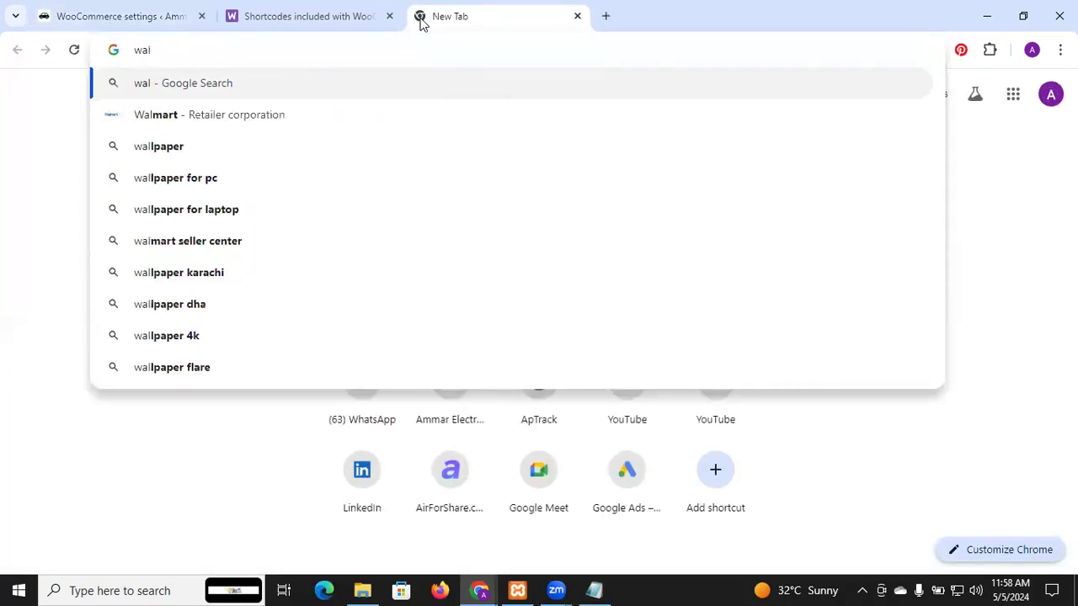
pyautogui.write('zix')
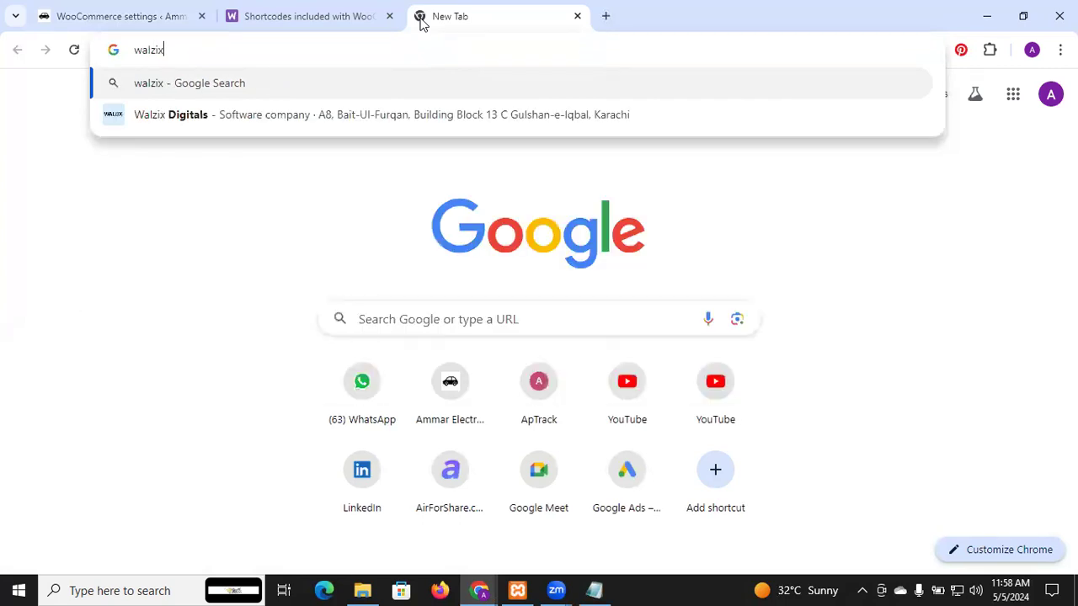
pyautogui.click(218, 115)
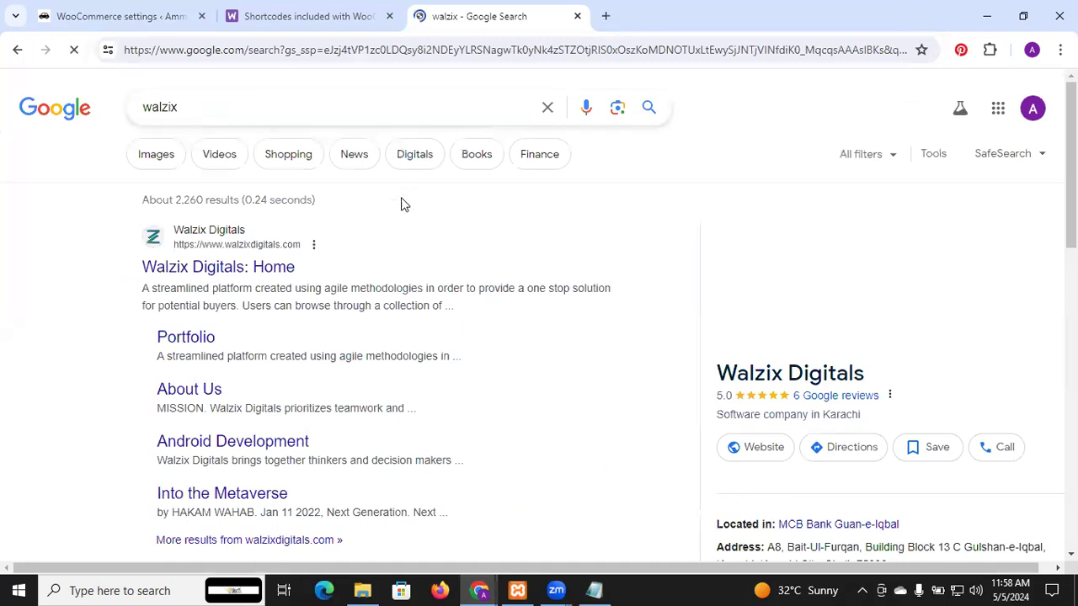
pyautogui.scroll(-1, 387, 246)
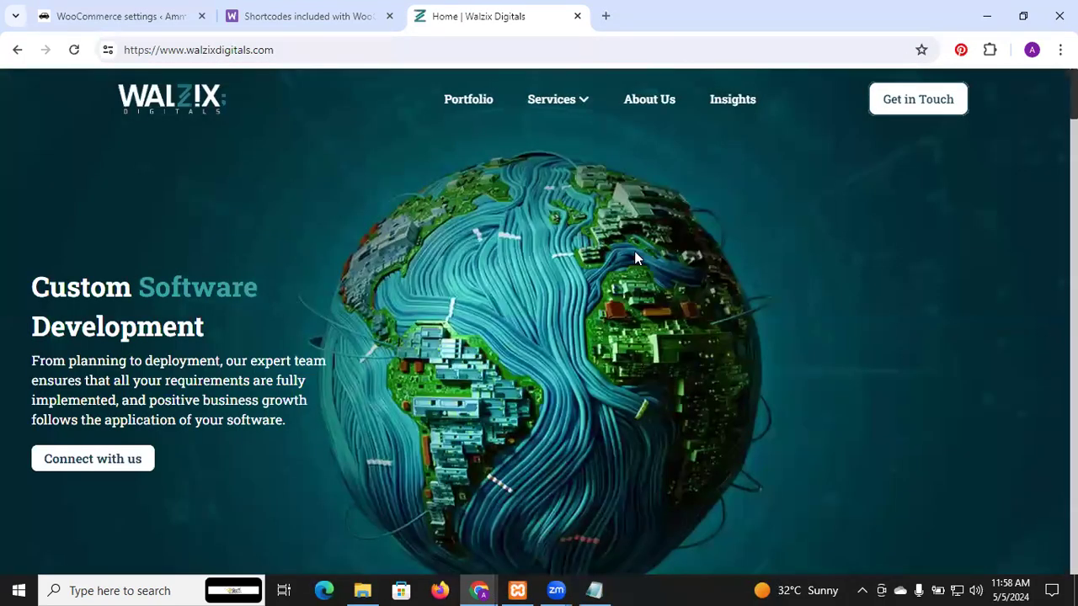
# Step: Look over the whole Walzix Digitals home page, from the services and portfolio projects to the technology stack and articles
pyautogui.scroll(-5, 635, 252)
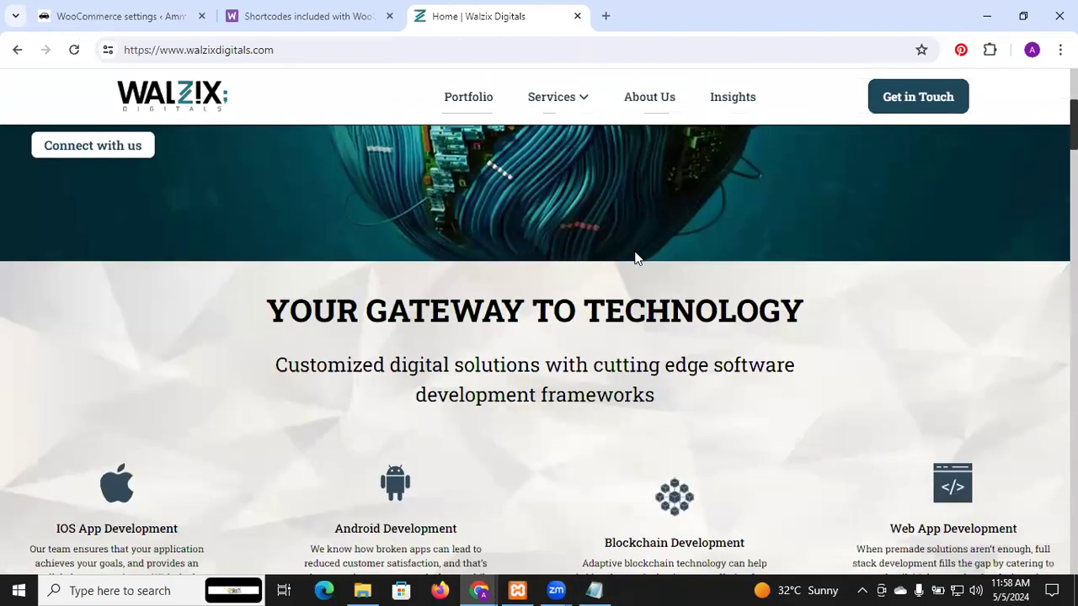
pyautogui.scroll(-10, 637, 259)
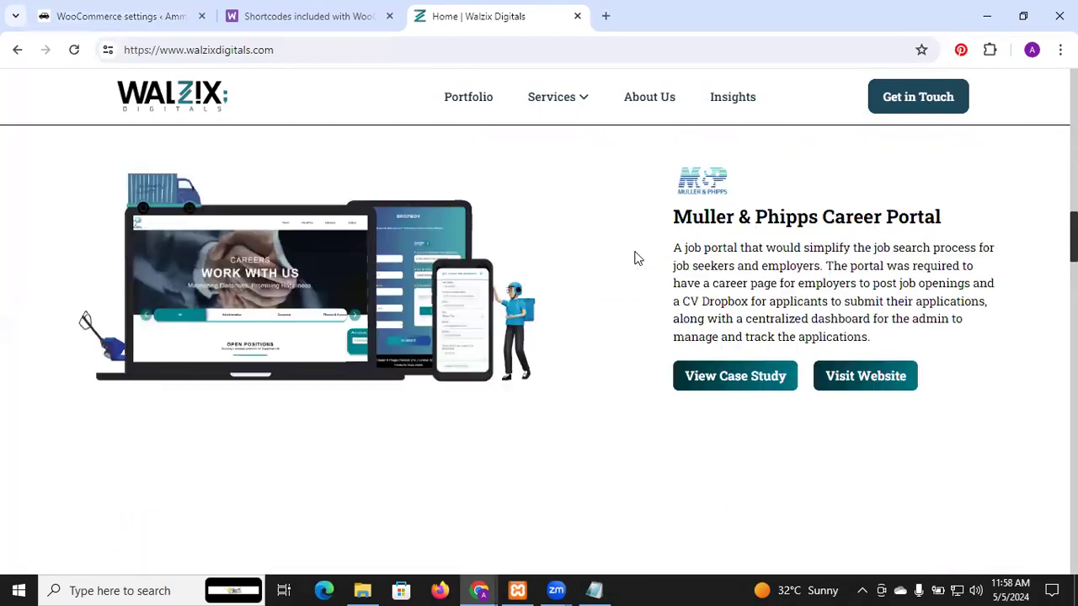
pyautogui.scroll(2, 604, 241)
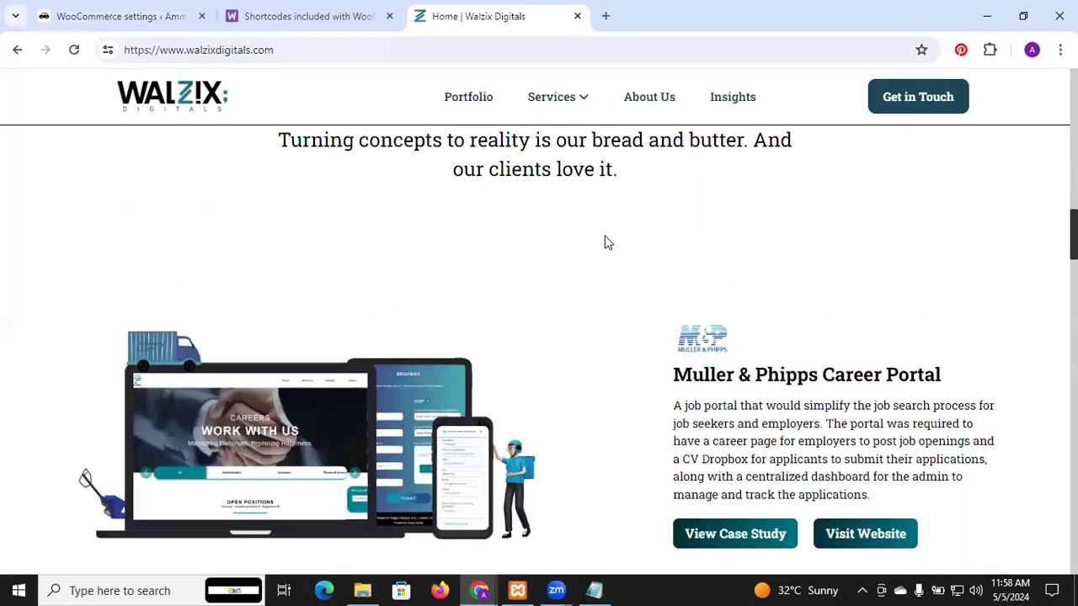
pyautogui.scroll(-5, 413, 338)
pyautogui.scroll(-1, 413, 339)
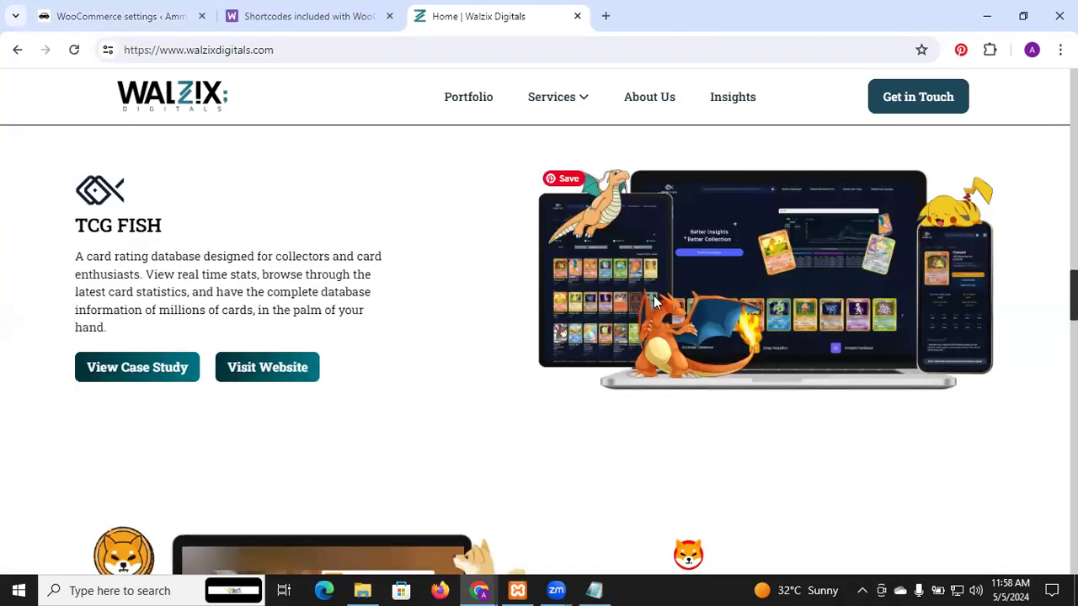
pyautogui.scroll(-4, 745, 282)
pyautogui.scroll(-10, 746, 285)
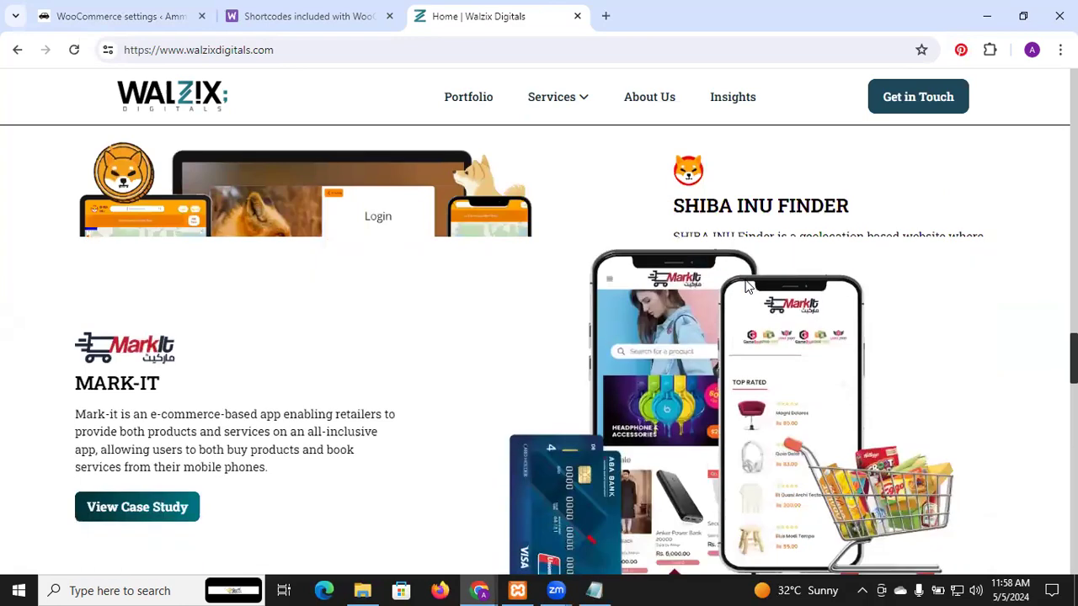
pyautogui.scroll(-10, 746, 288)
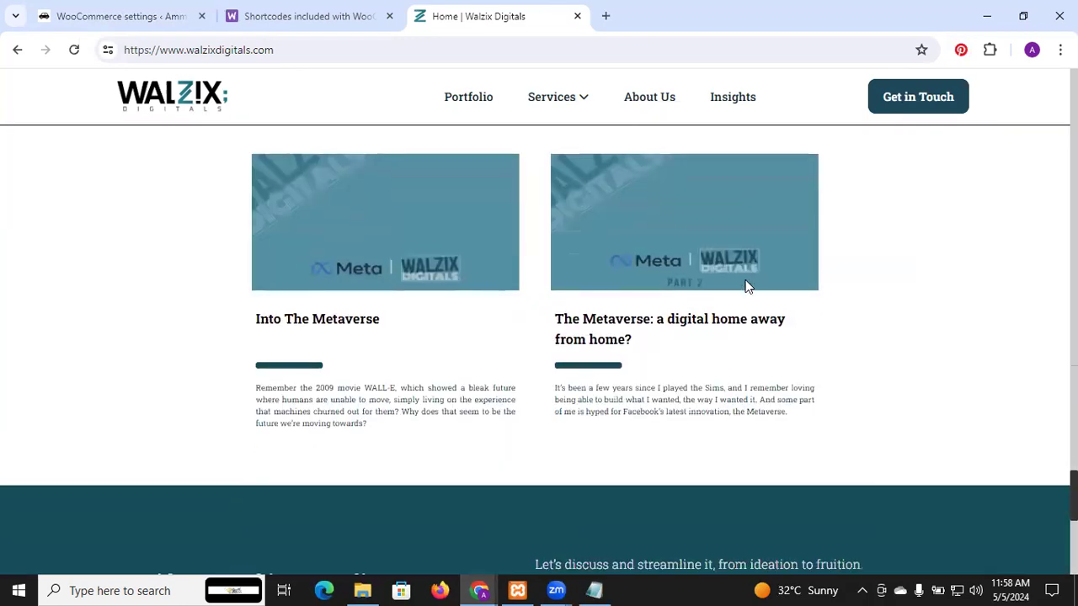
pyautogui.scroll(10, 745, 288)
pyautogui.scroll(15, 746, 287)
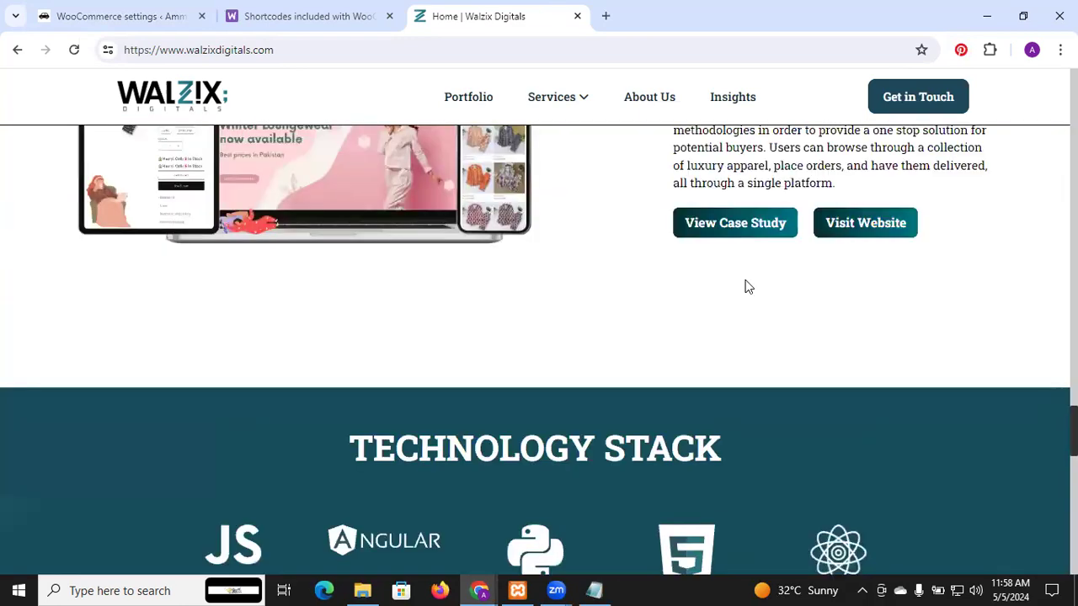
pyautogui.scroll(4, 745, 286)
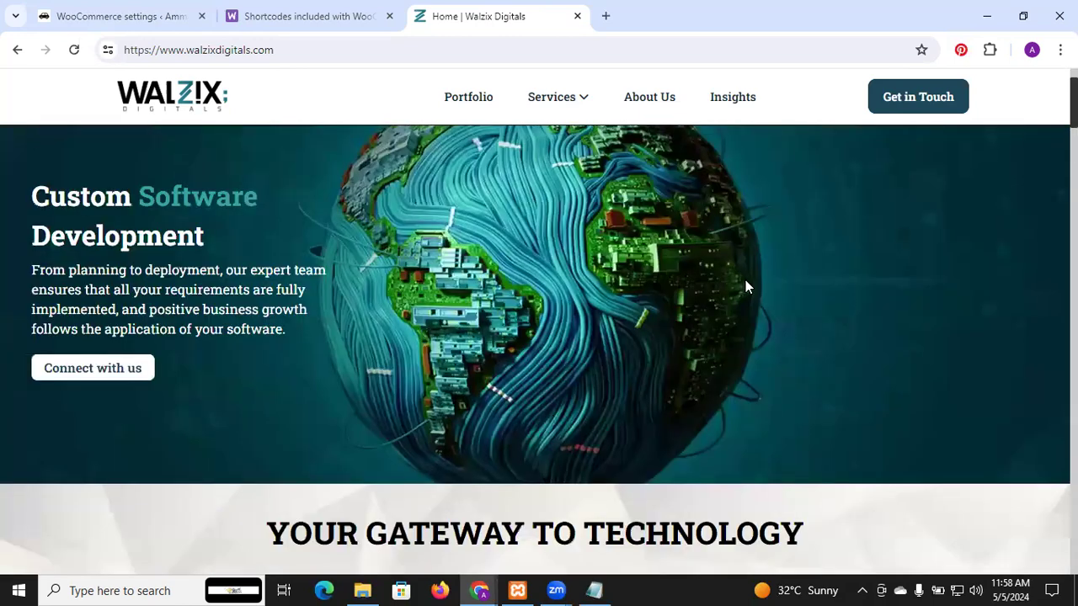
# Step: Examine the home page's development services again, followed by the Muller & Phipps, TCG Fish, Mark-it and Skins Apparel projects
pyautogui.scroll(-2, 745, 287)
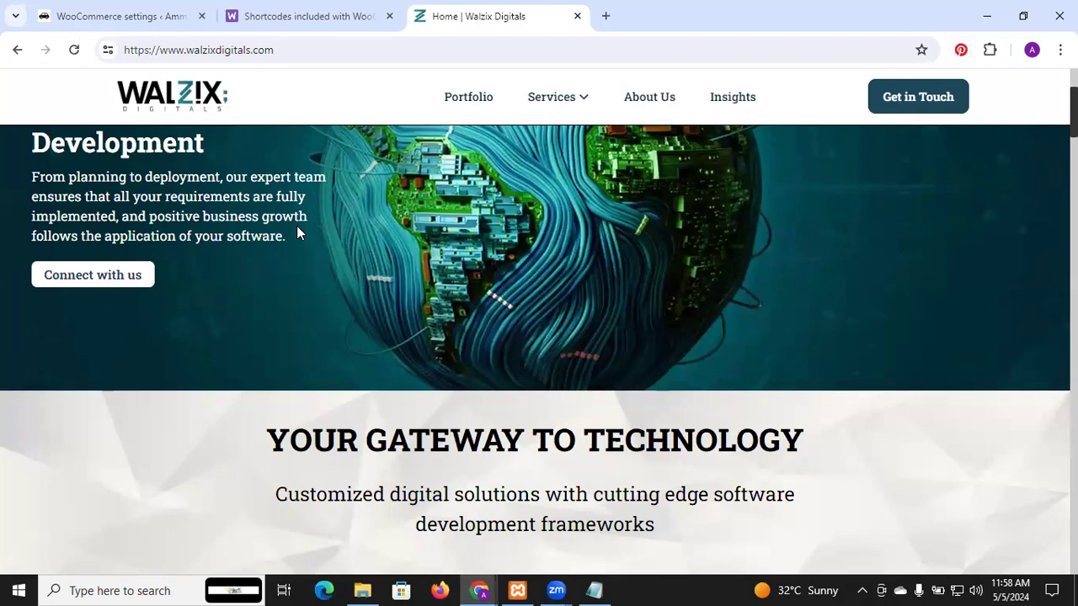
pyautogui.scroll(-4, 297, 232)
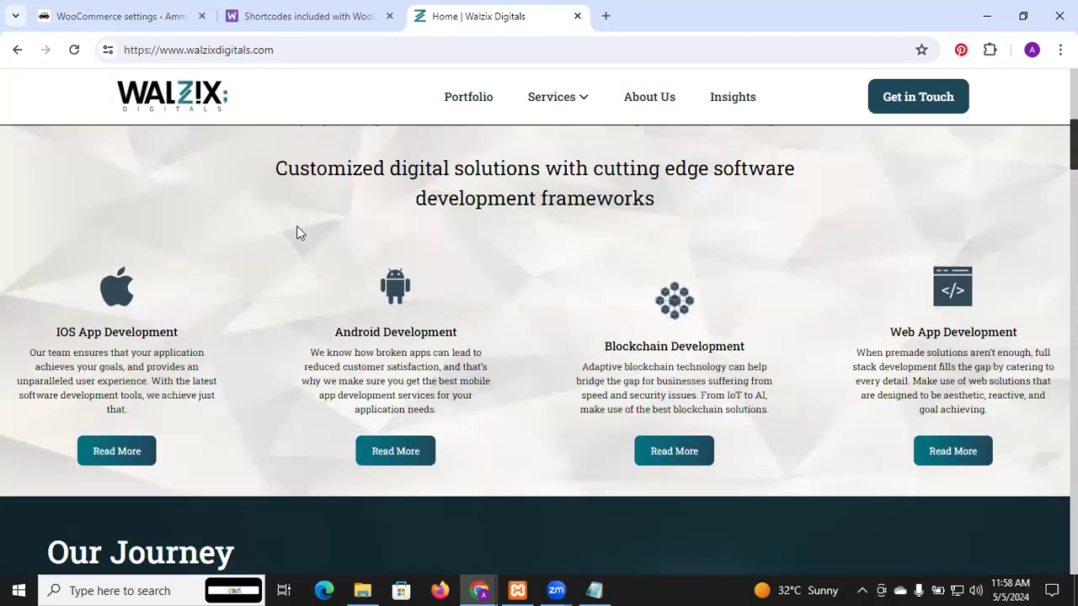
pyautogui.scroll(-5, 361, 228)
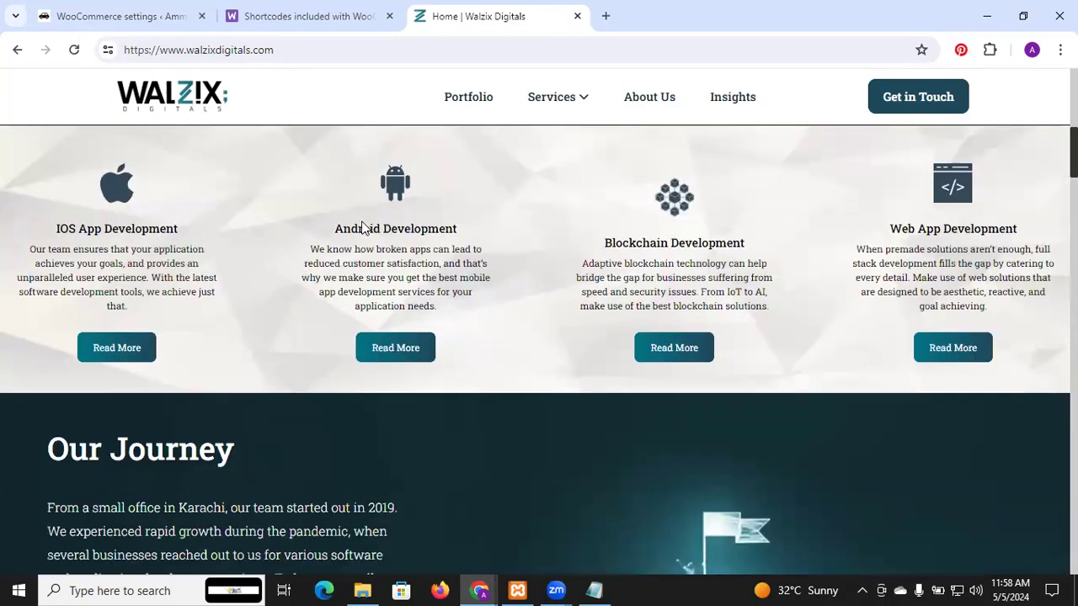
pyautogui.scroll(11, 361, 228)
pyautogui.scroll(-8, 361, 228)
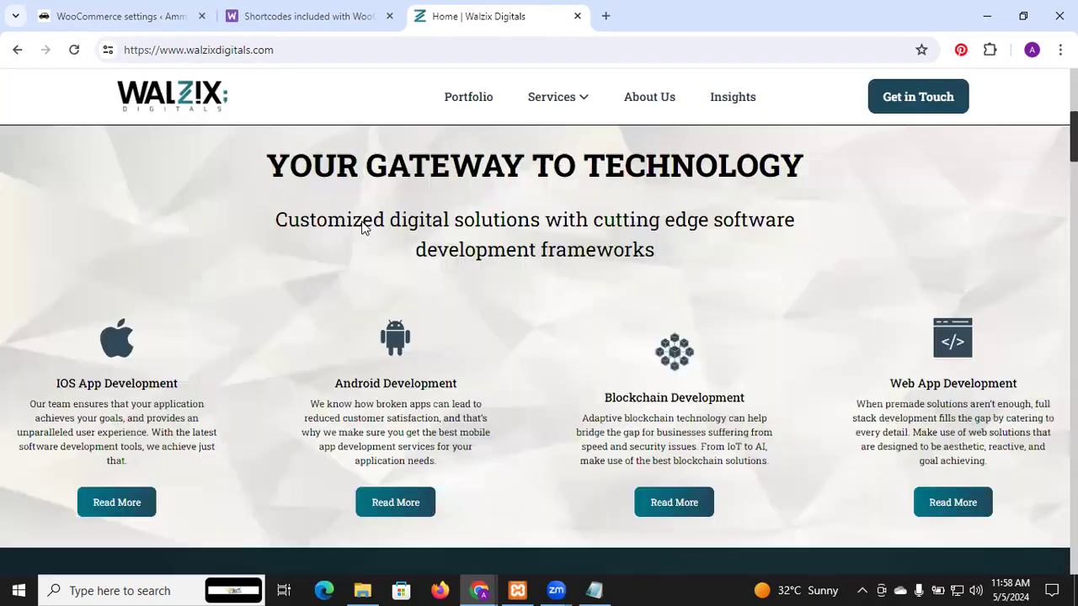
pyautogui.scroll(-1, 361, 228)
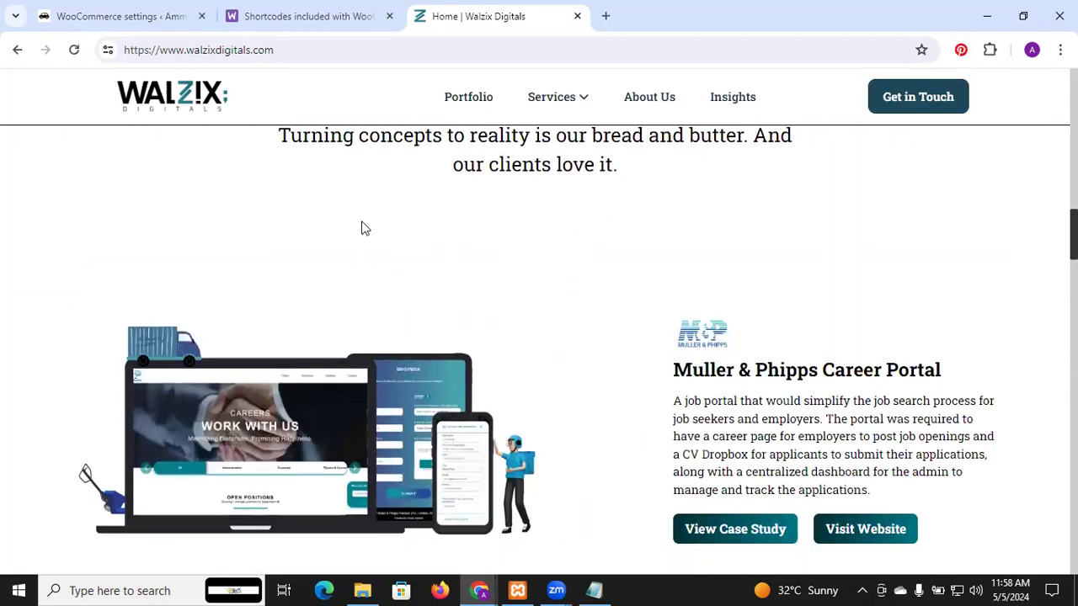
pyautogui.scroll(-5, 363, 384)
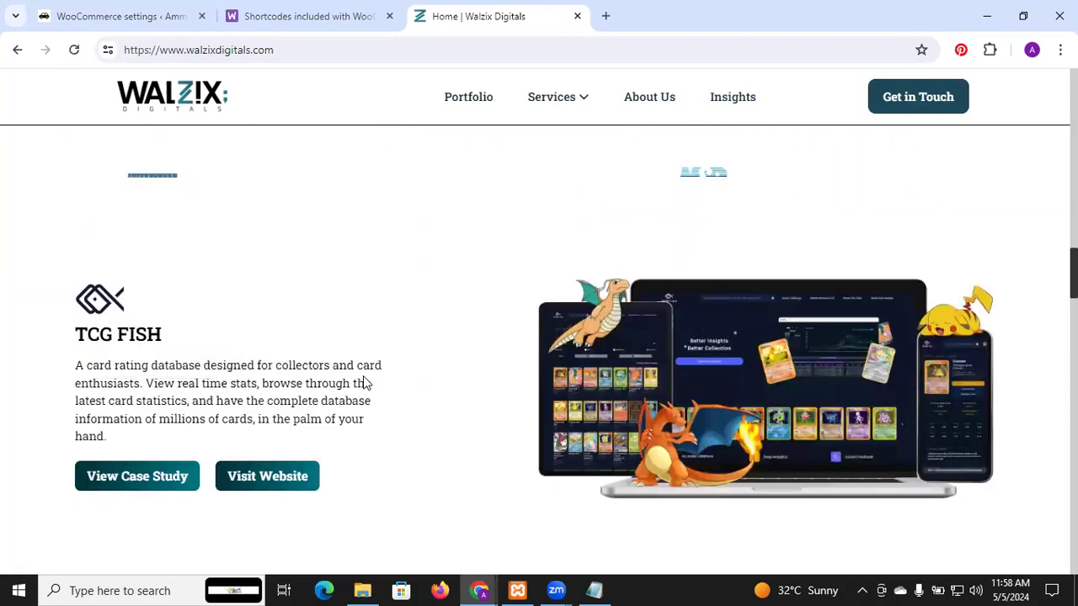
pyautogui.scroll(-6, 731, 336)
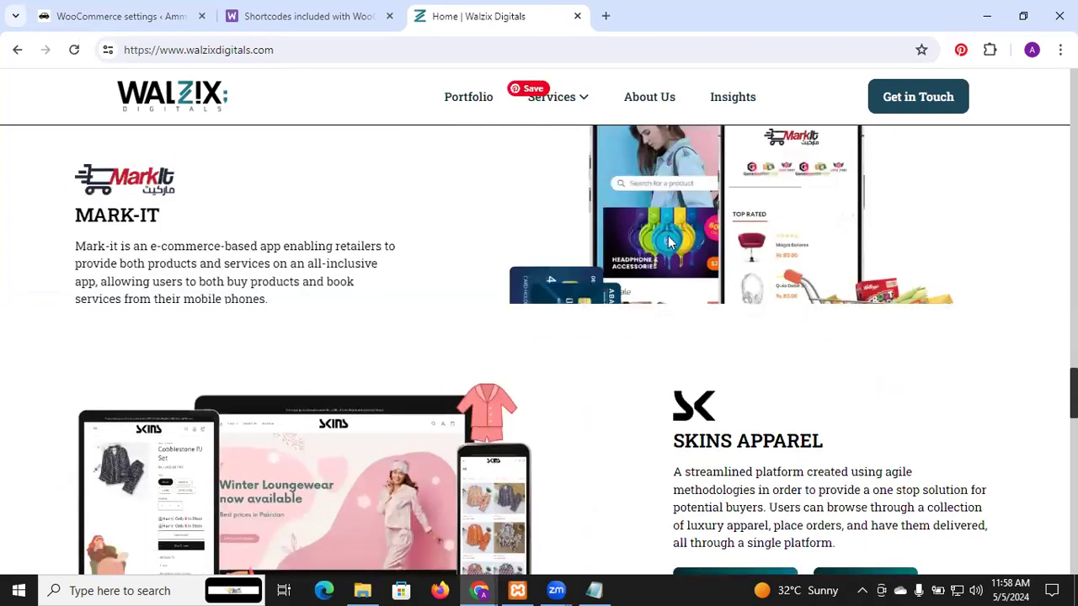
# Step: Visit the live Skins Apparel website from its portfolio project and look over its home page down to the footer
pyautogui.scroll(-3, 669, 242)
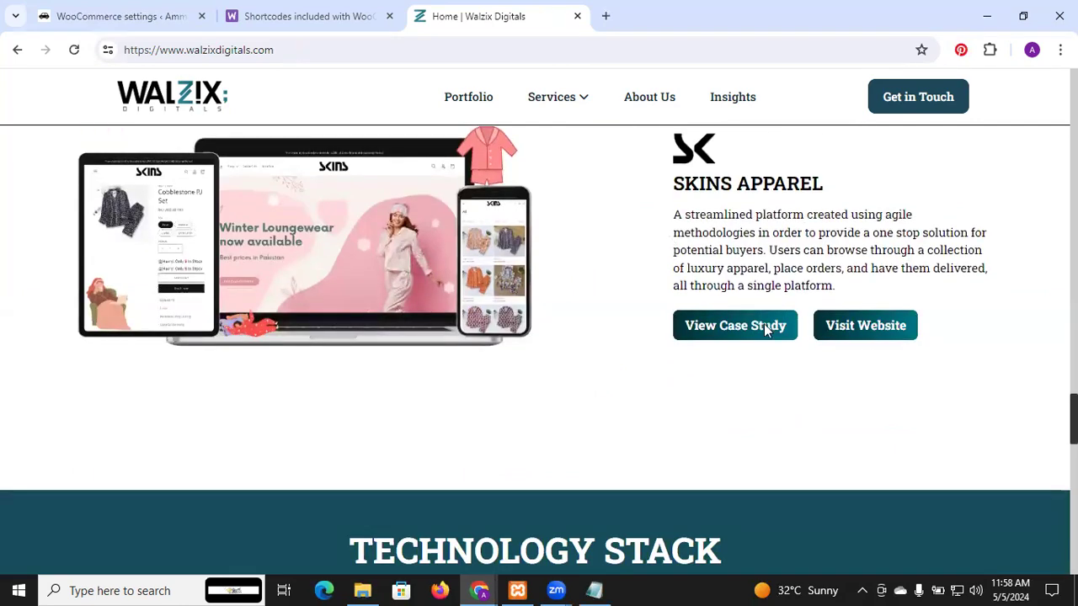
pyautogui.click(884, 344)
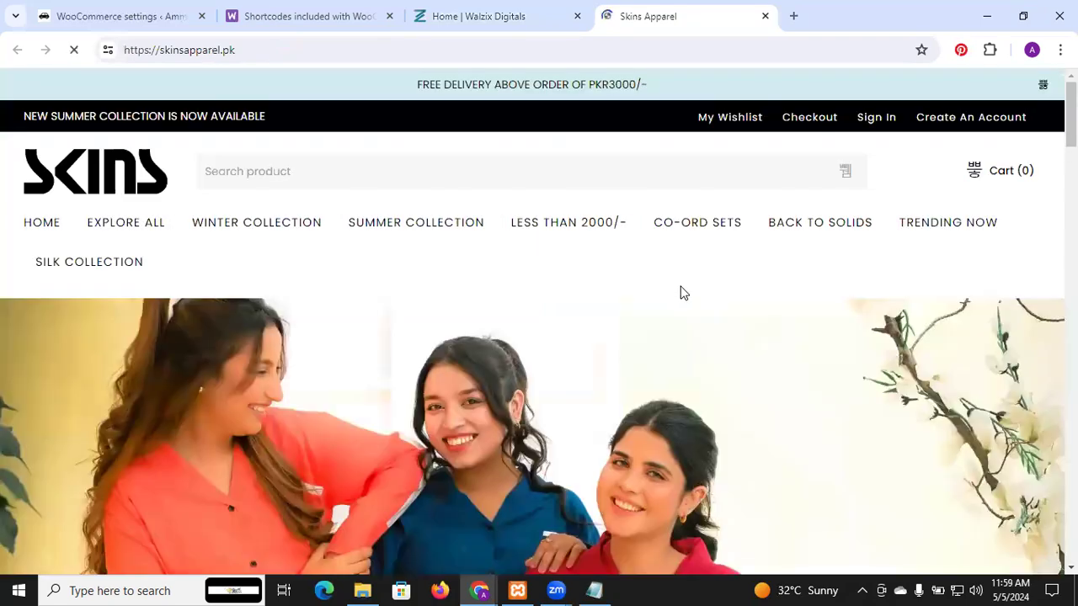
pyautogui.scroll(-5, 684, 293)
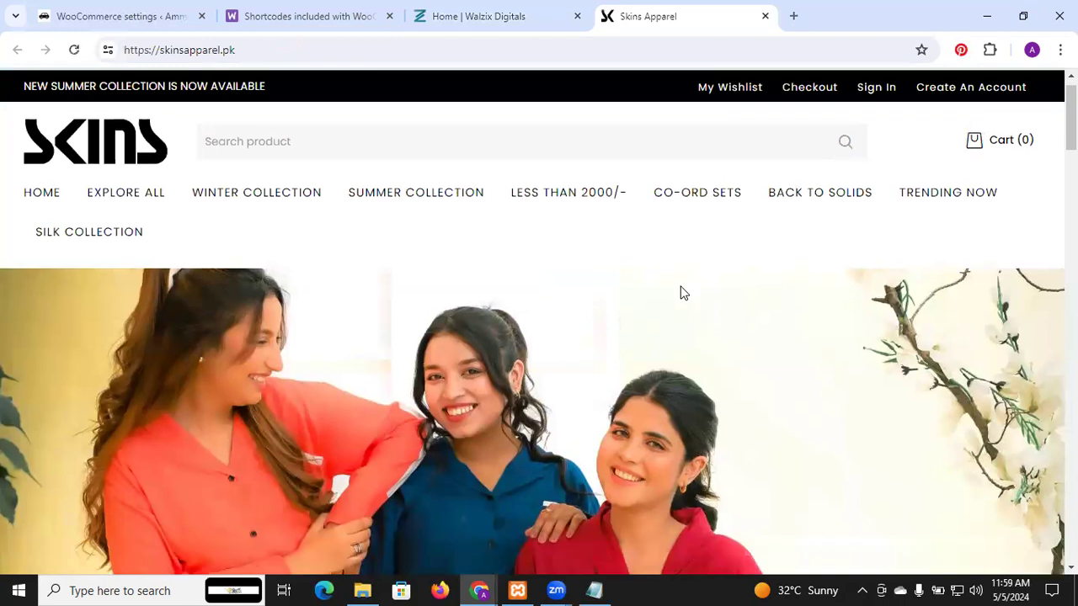
pyautogui.scroll(-10, 683, 293)
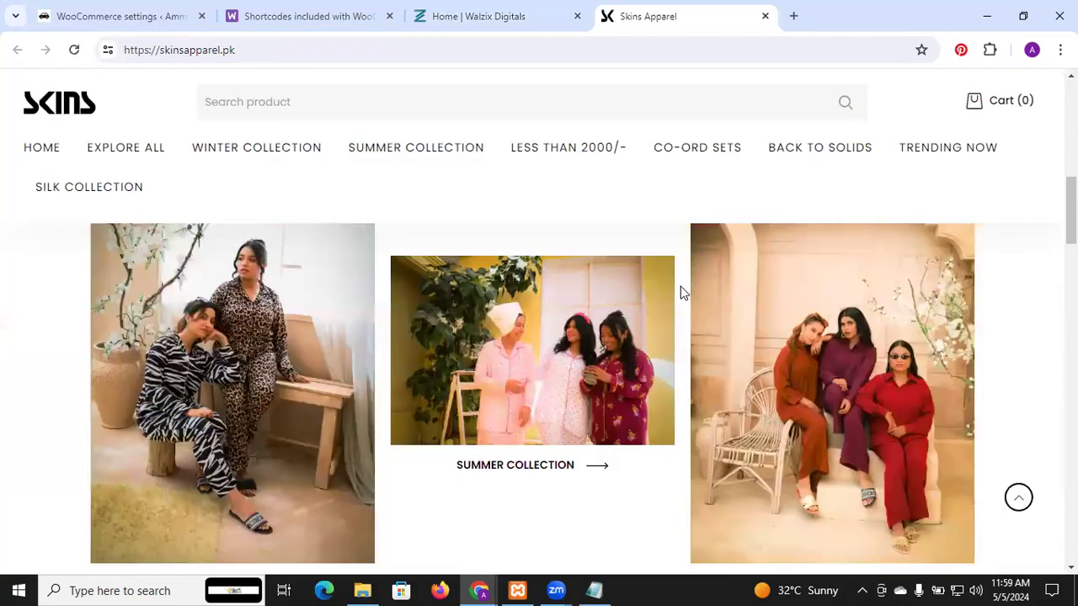
pyautogui.scroll(-5, 684, 293)
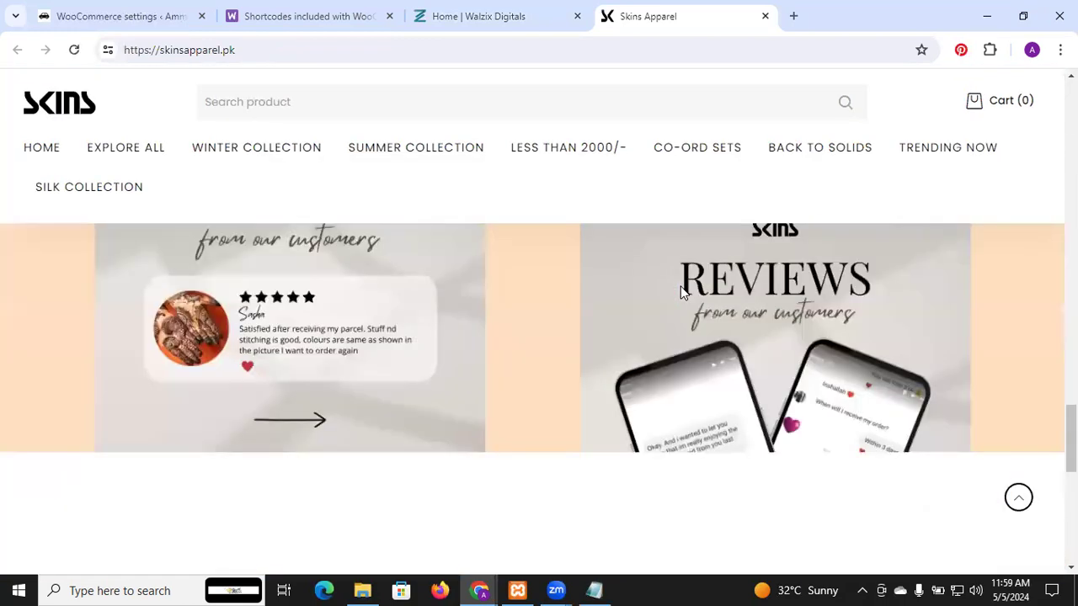
pyautogui.scroll(-5, 684, 293)
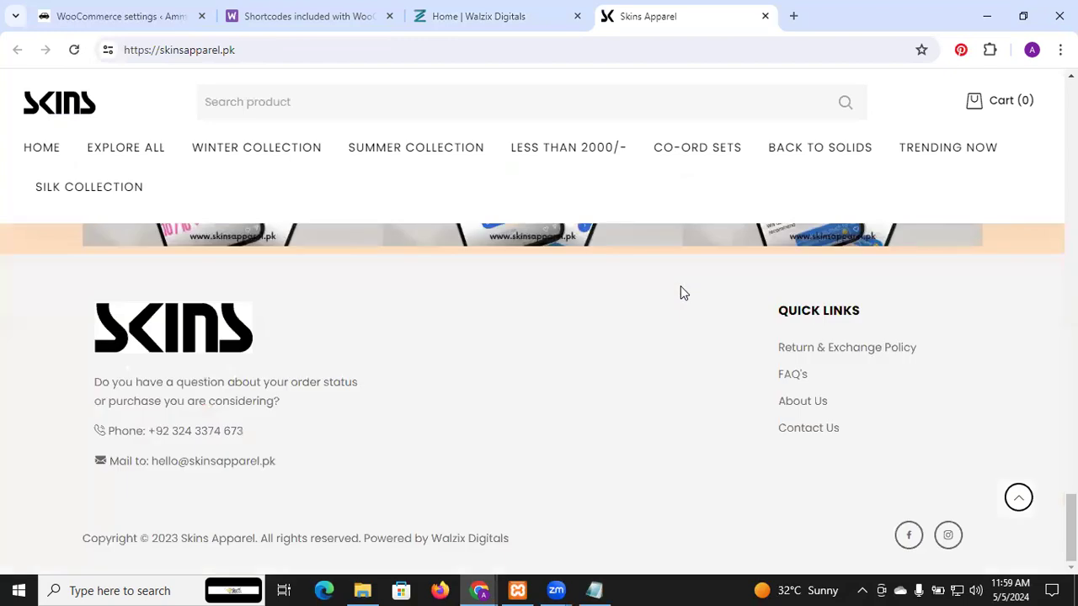
pyautogui.scroll(10, 683, 293)
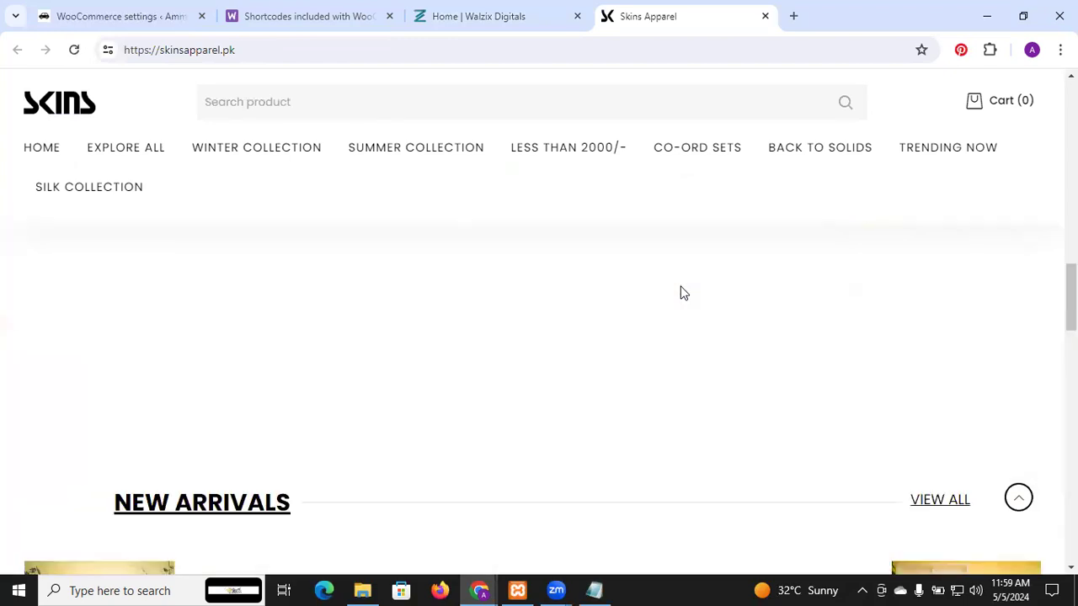
pyautogui.scroll(5, 683, 293)
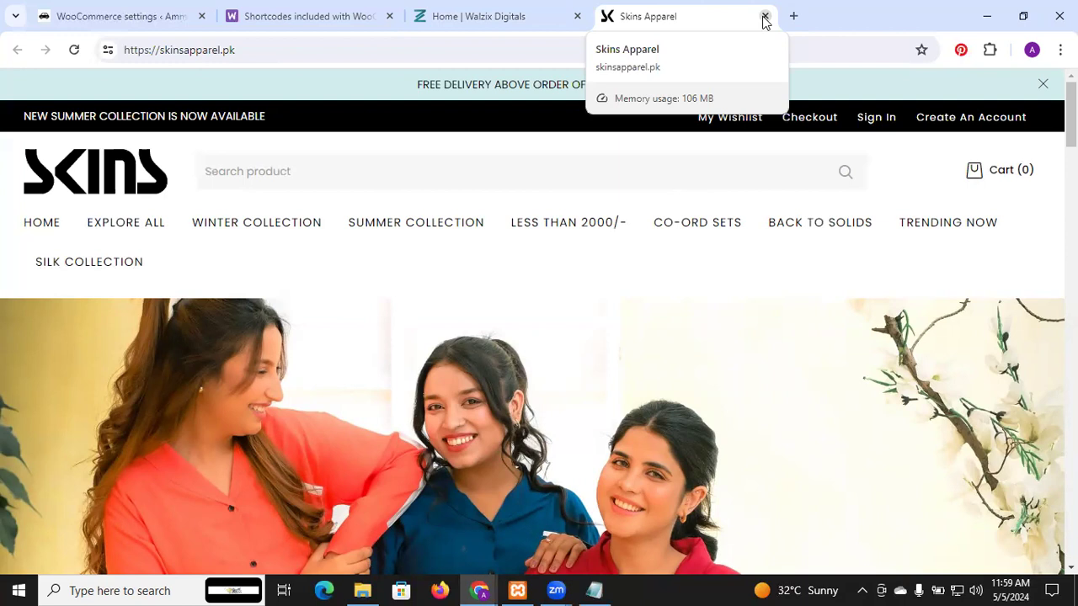
# Step: Close the Skins Apparel and Walzix Digitals pages and return to the WooCommerce settings
pyautogui.click(764, 17)
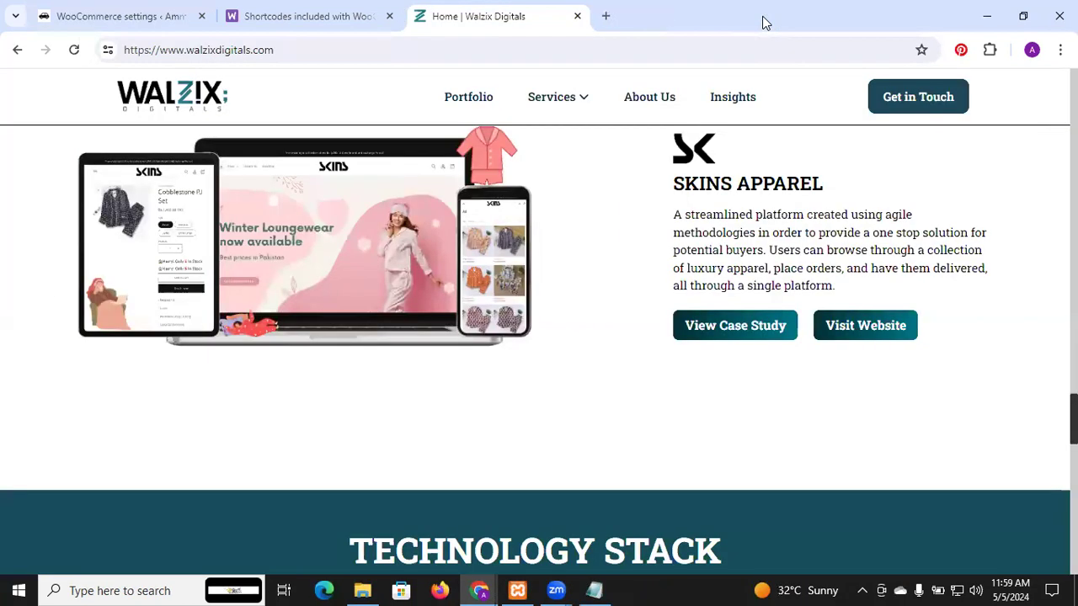
pyautogui.click(577, 17)
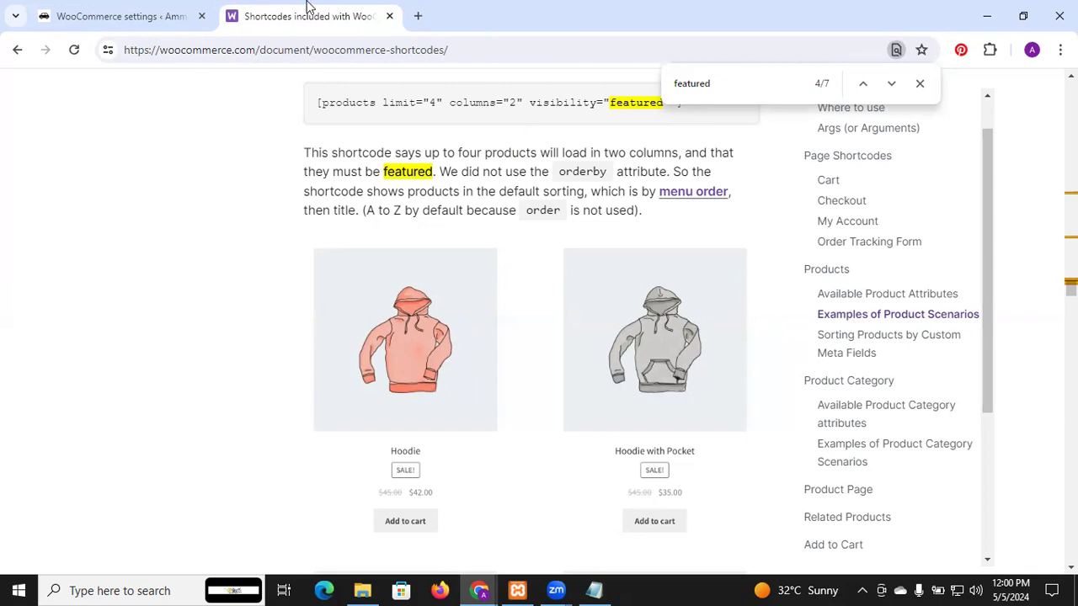
pyautogui.click(139, 12)
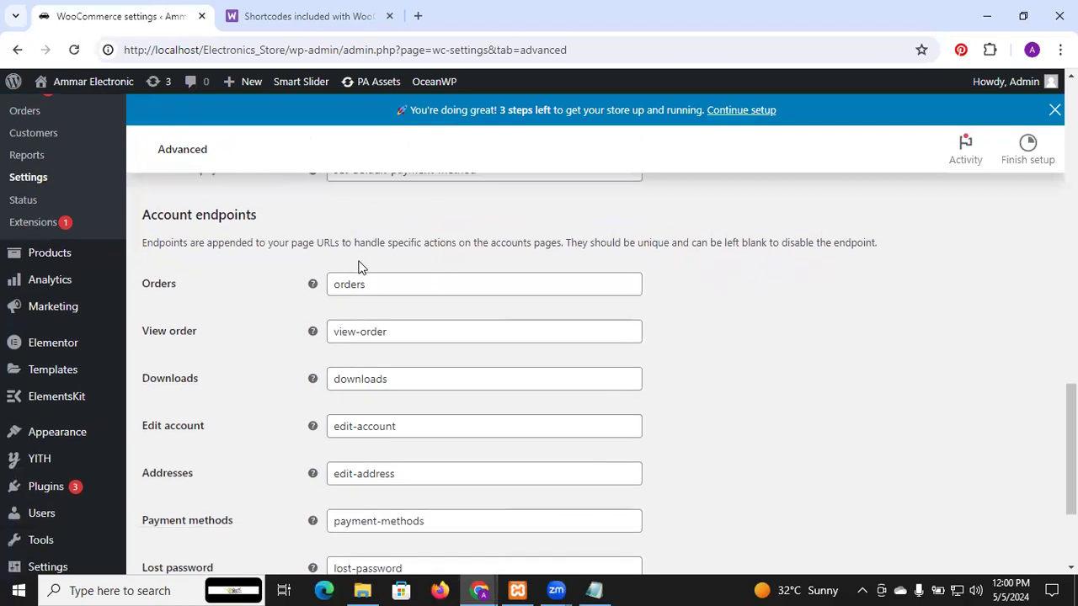
# Step: Open the form for adding a new product to the store
pyautogui.scroll(14, 362, 268)
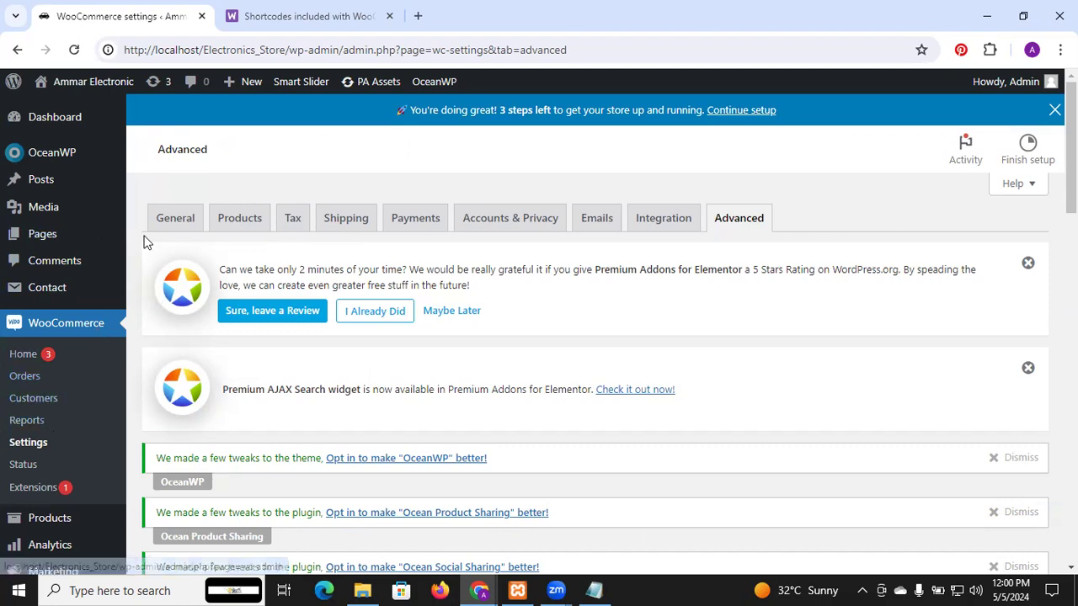
pyautogui.scroll(-4, 63, 290)
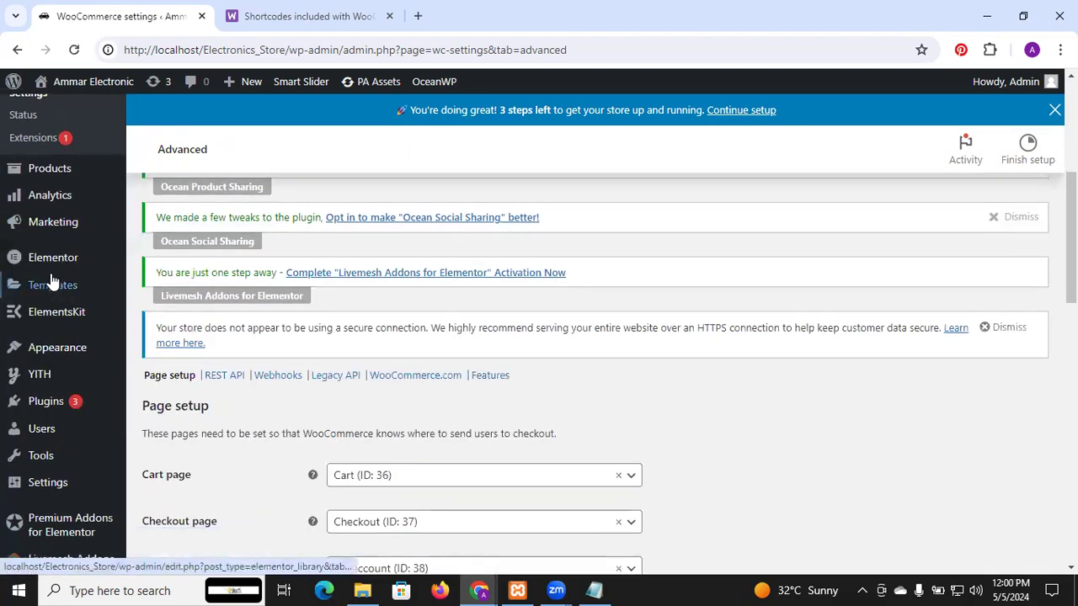
pyautogui.moveTo(62, 265)
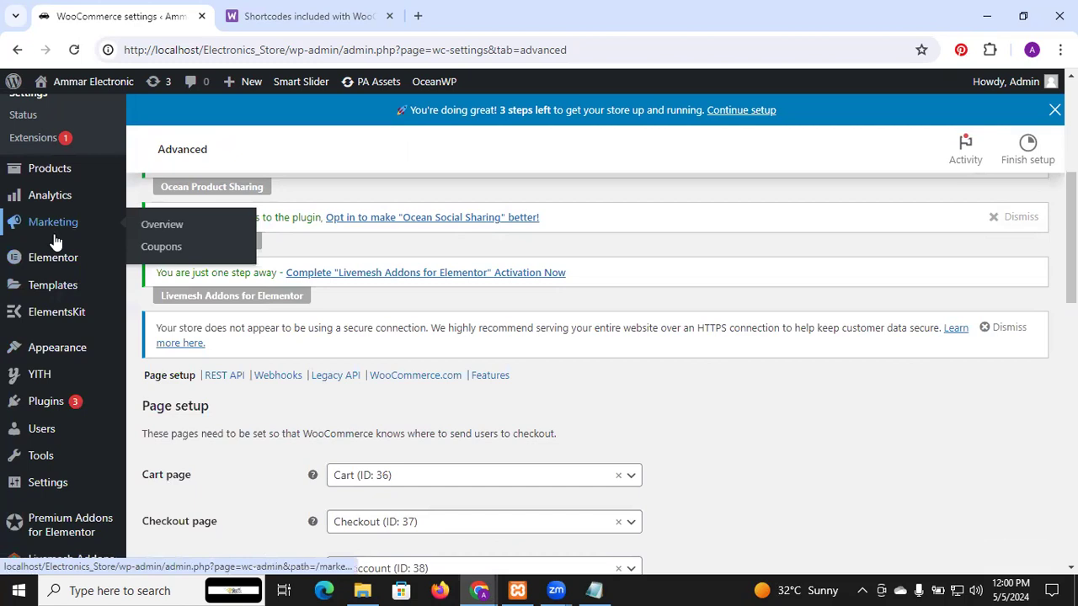
pyautogui.scroll(1, 52, 330)
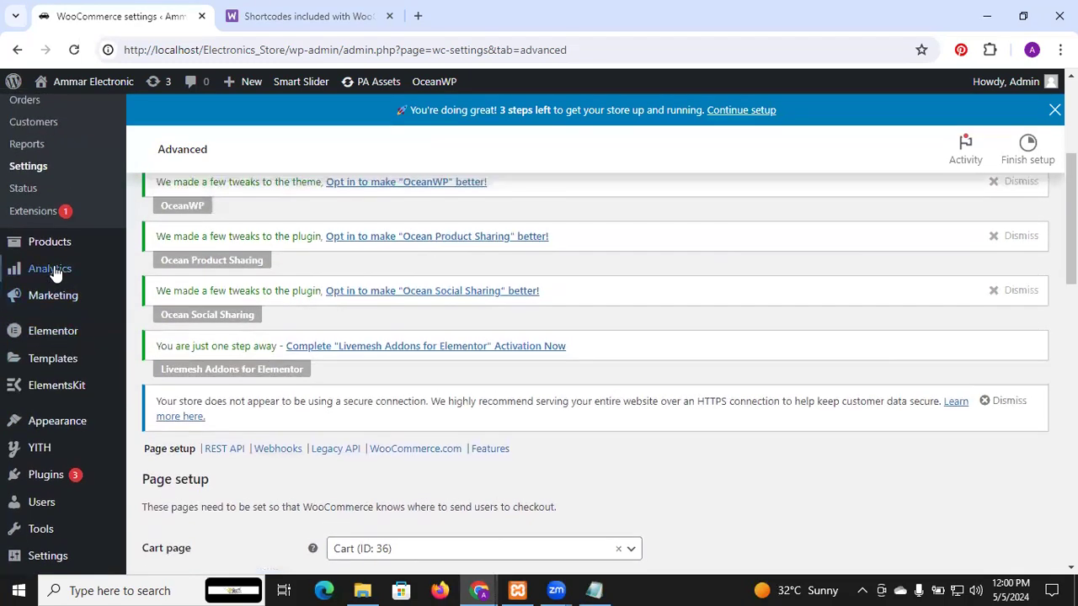
pyautogui.moveTo(55, 243)
pyautogui.click(166, 267)
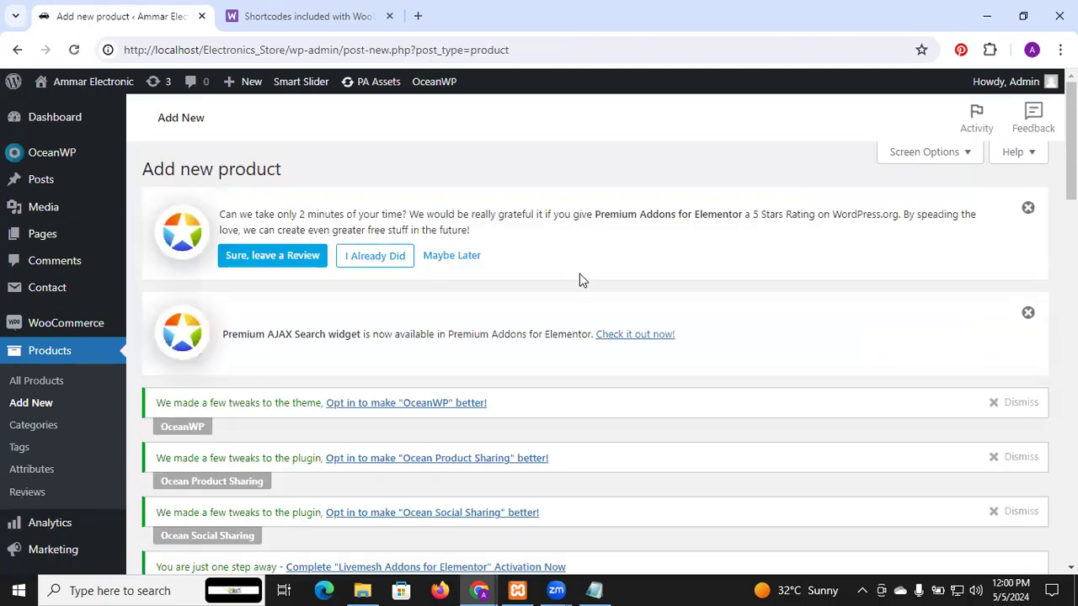
# Step: Name the new product Samsung
pyautogui.scroll(-1, 579, 279)
pyautogui.scroll(-5, 579, 279)
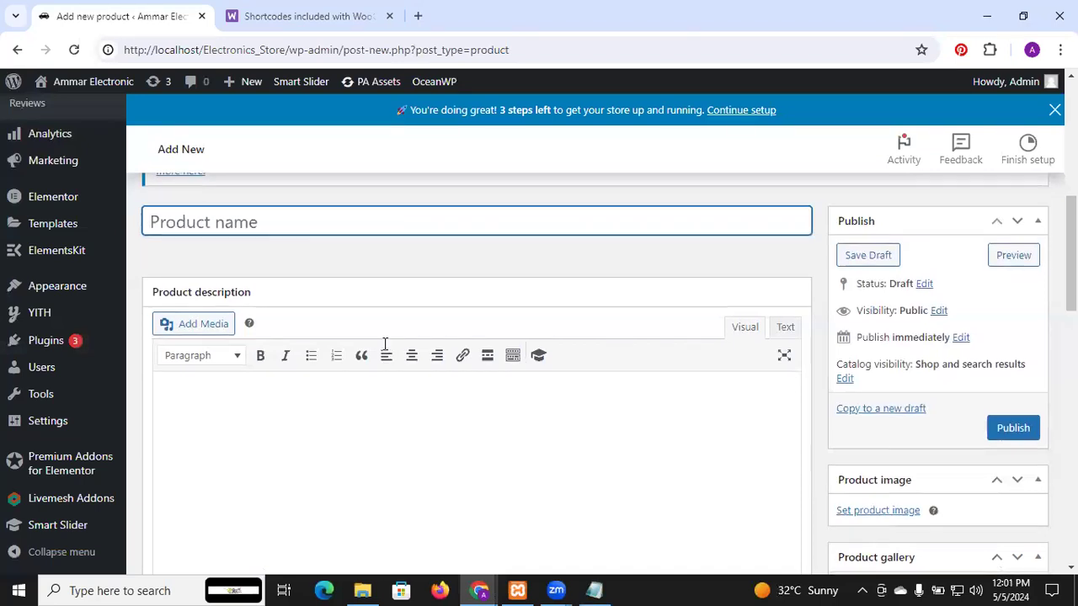
pyautogui.scroll(-2, 384, 347)
pyautogui.scroll(5, 385, 344)
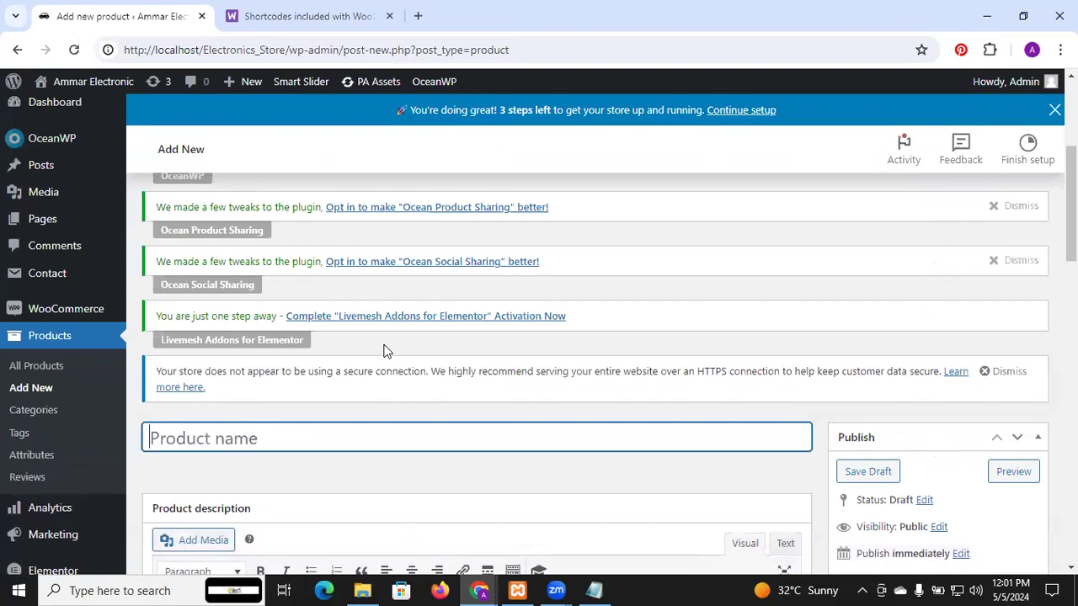
pyautogui.scroll(-3, 385, 344)
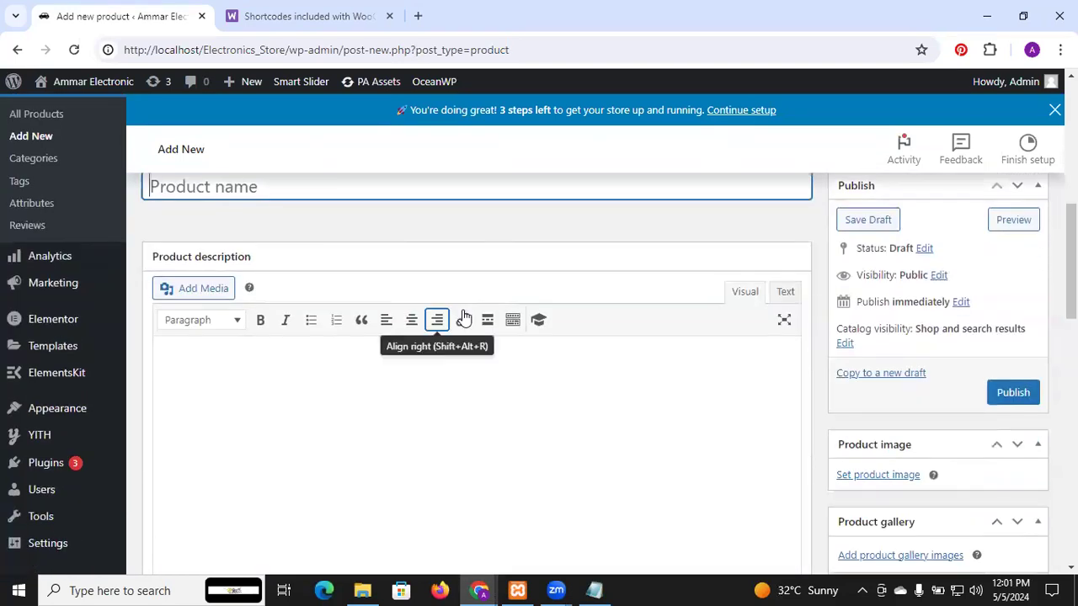
pyautogui.scroll(2, 405, 357)
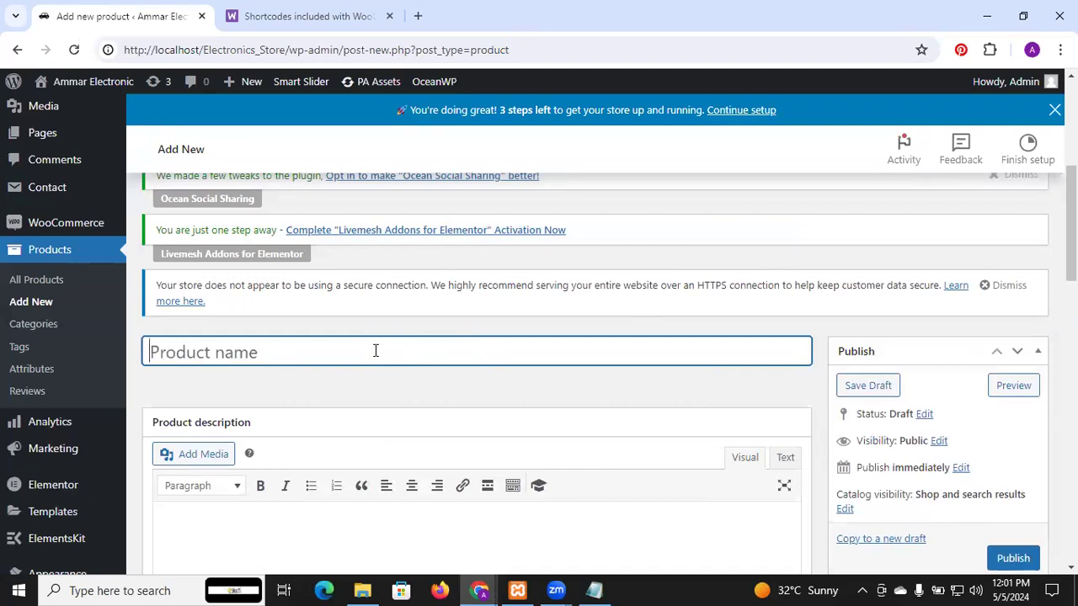
pyautogui.write('Samsung')
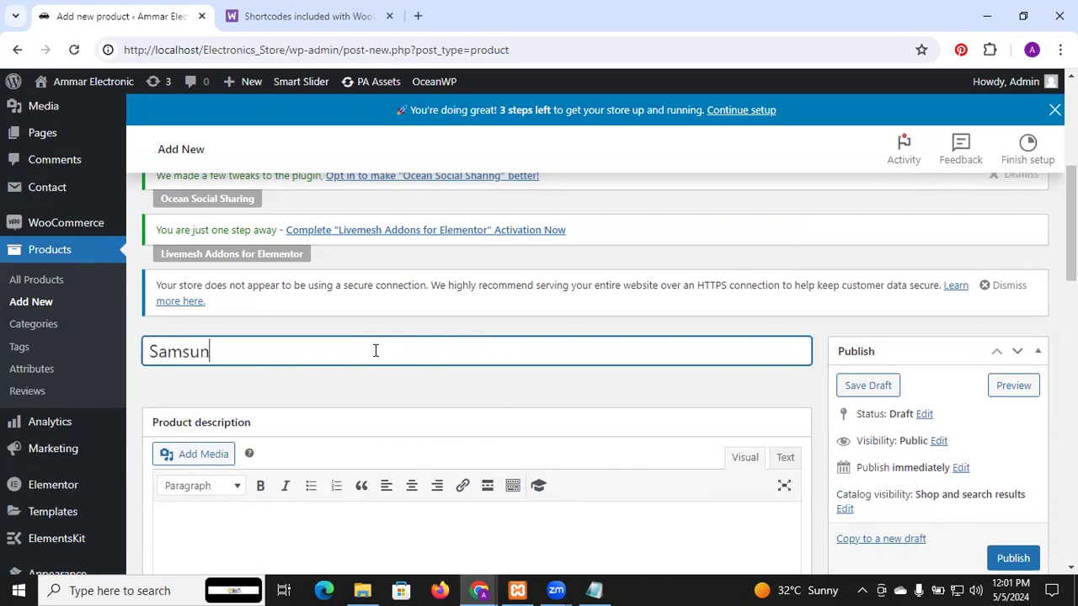
# Step: Search the web for lorem ipsum in a new browser tab to get placeholder text for the product description
pyautogui.scroll(-3, 376, 350)
pyautogui.scroll(2, 375, 350)
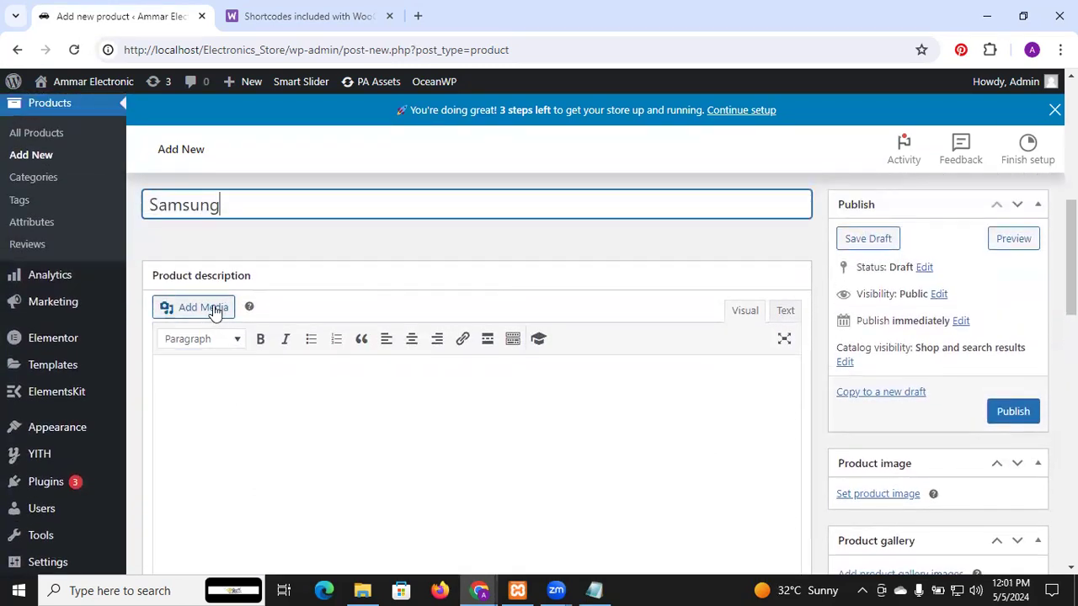
pyautogui.click(203, 374)
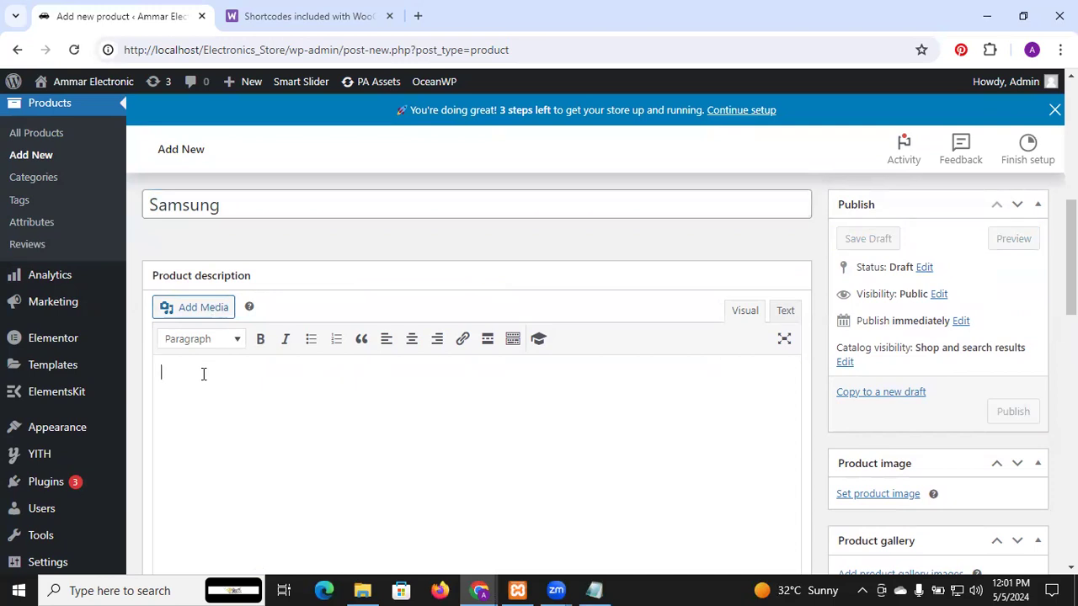
pyautogui.click(419, 16)
pyautogui.write('lore')
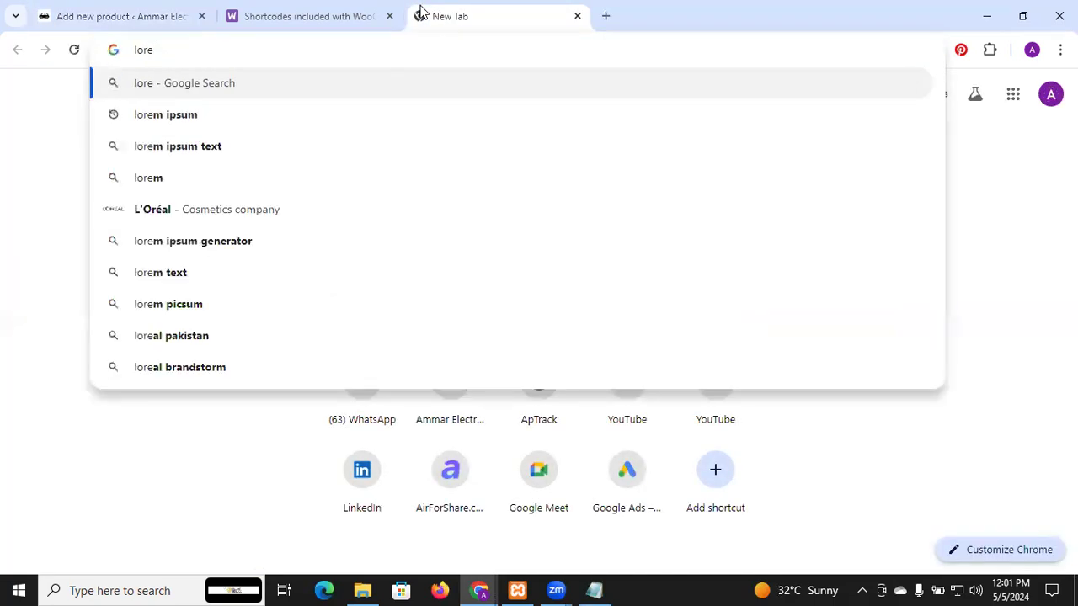
pyautogui.click(224, 112)
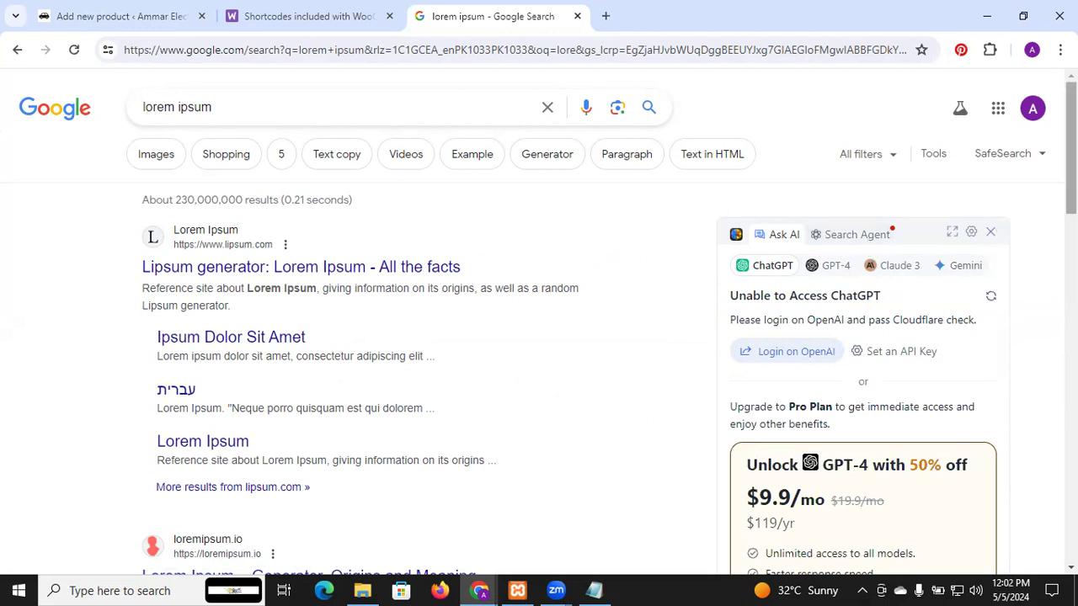
# Step: Copy the Lorem ipsum summary paragraph from the search results into the product description and add two line breaks after it
pyautogui.scroll(-4, 539, 337)
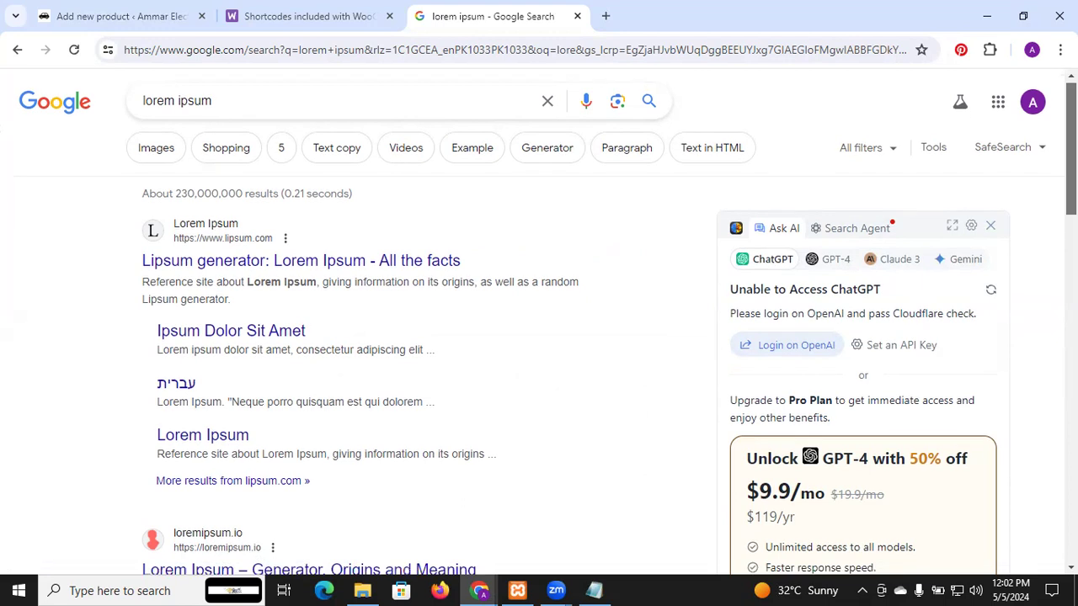
pyautogui.scroll(-5, 865, 355)
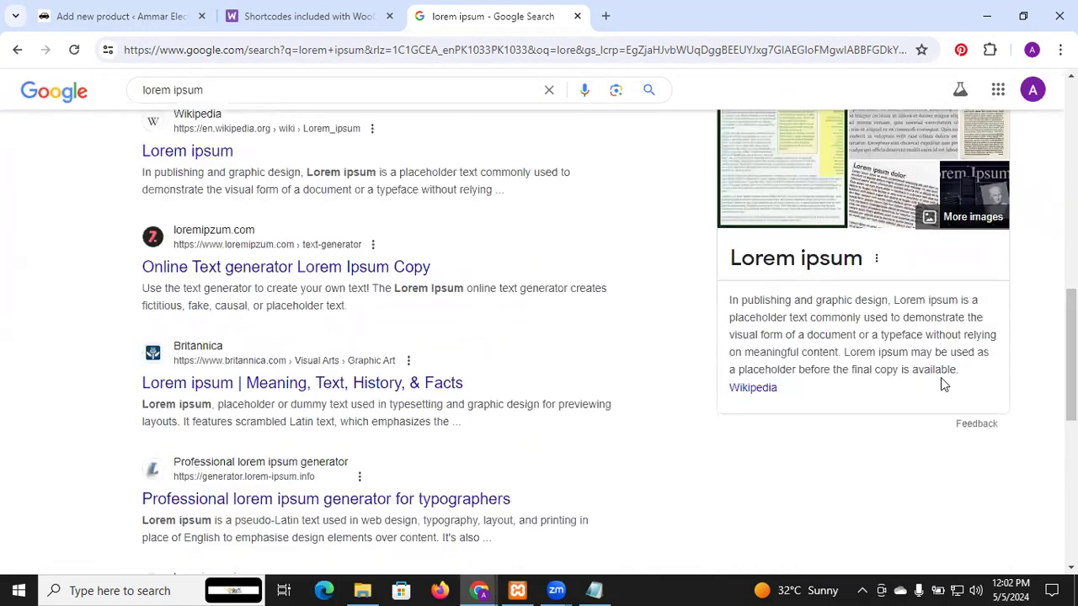
pyautogui.moveTo(961, 371); pyautogui.dragTo(709, 300)
pyautogui.hotkey('ctrl', 'c')
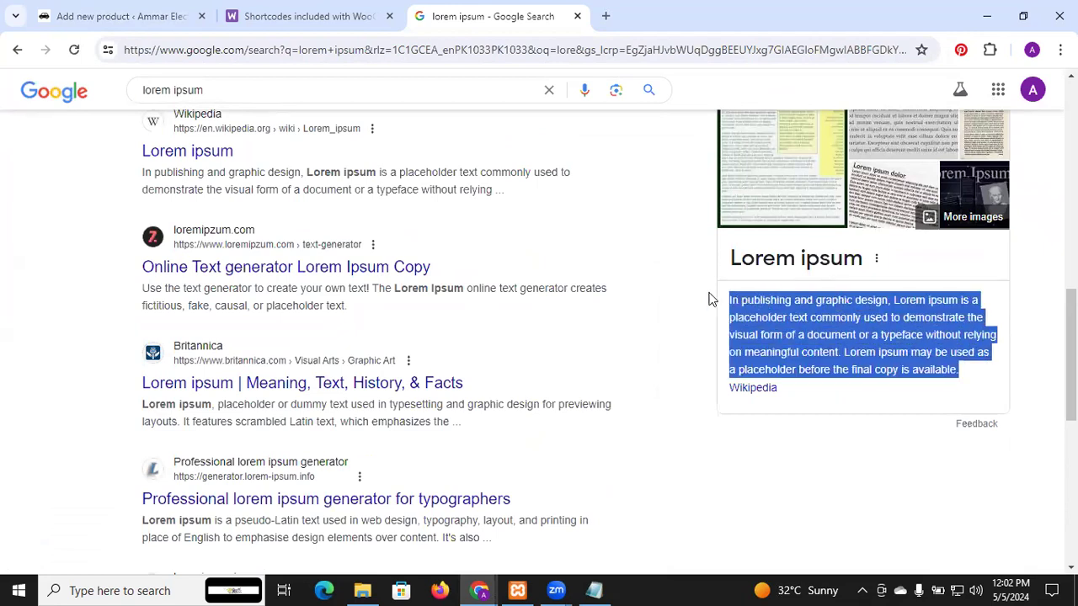
pyautogui.click(164, 15)
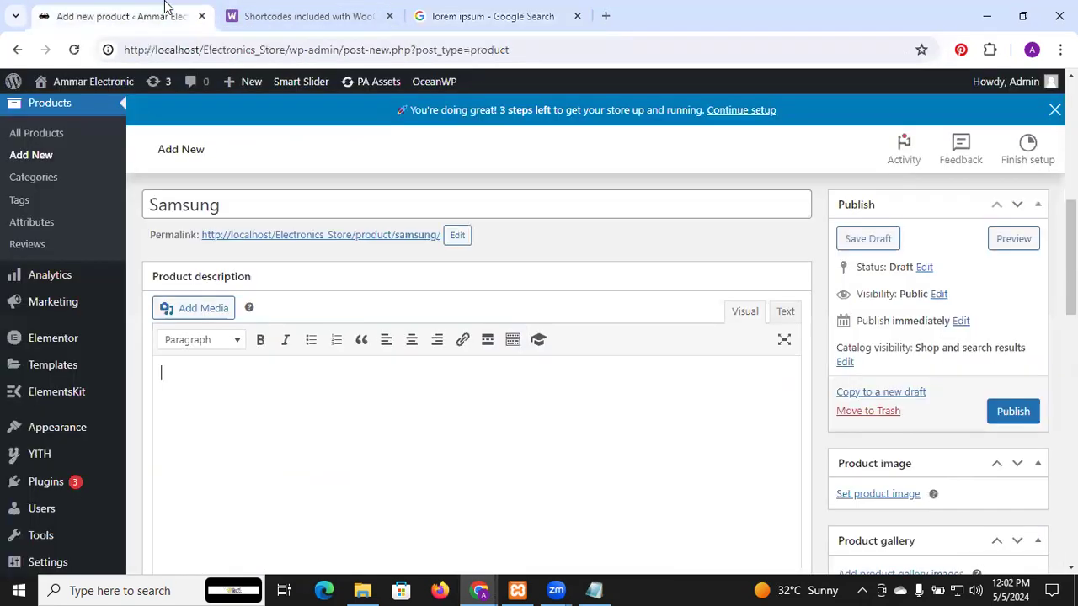
pyautogui.click(272, 362)
pyautogui.hotkey('ctrl', 'v')
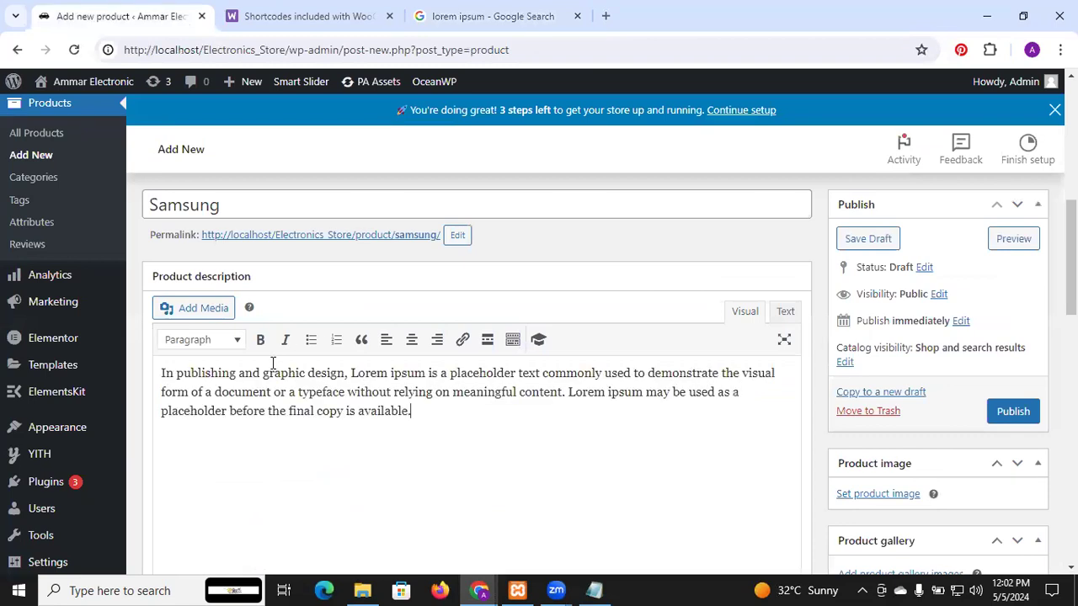
pyautogui.press('Return')
pyautogui.press('Return')
# Step: Upload images 001, 01, 002 and 02 from the Pictures subfolder mobile > 4 as media for the product description
pyautogui.click(193, 309)
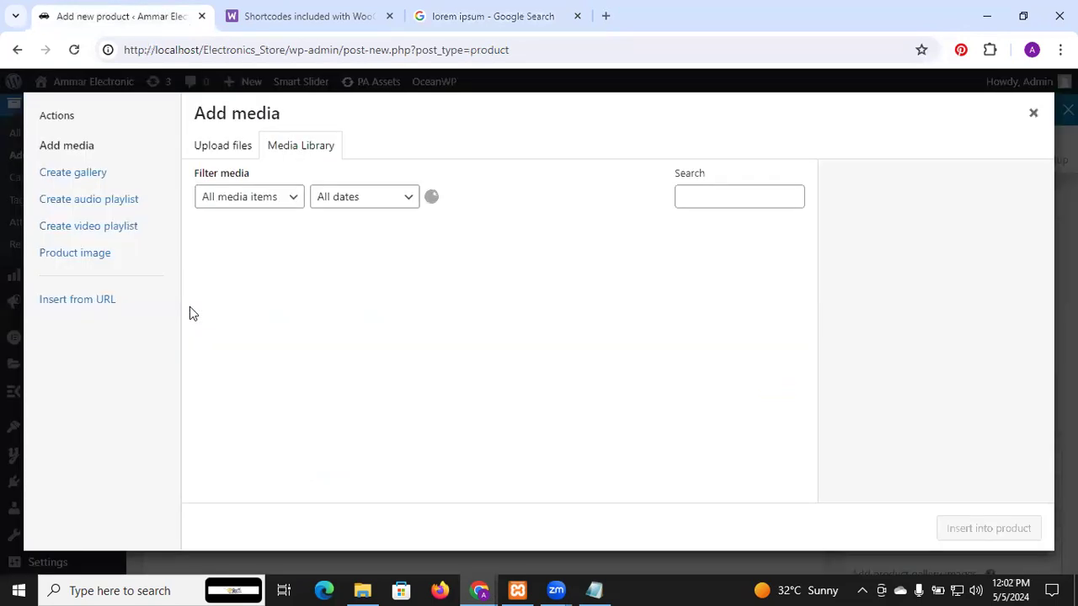
pyautogui.click(243, 149)
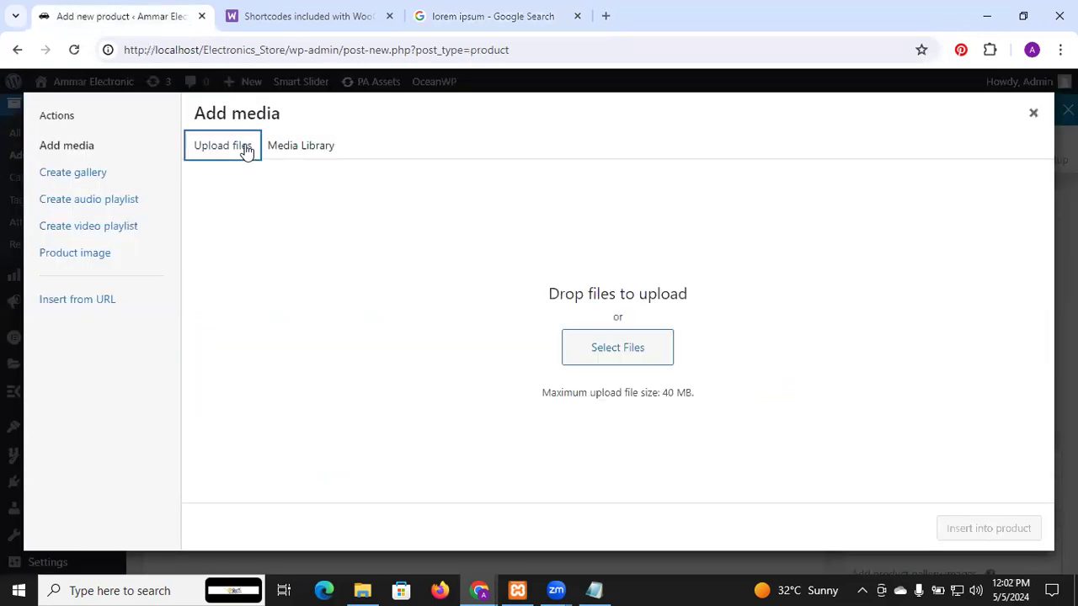
pyautogui.click(600, 364)
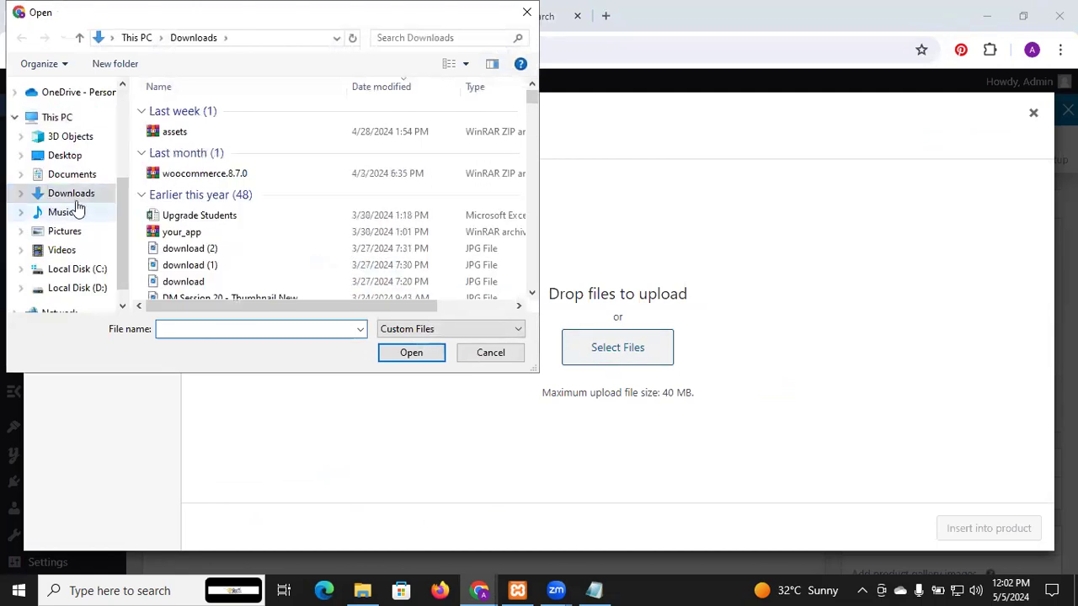
pyautogui.click(74, 230)
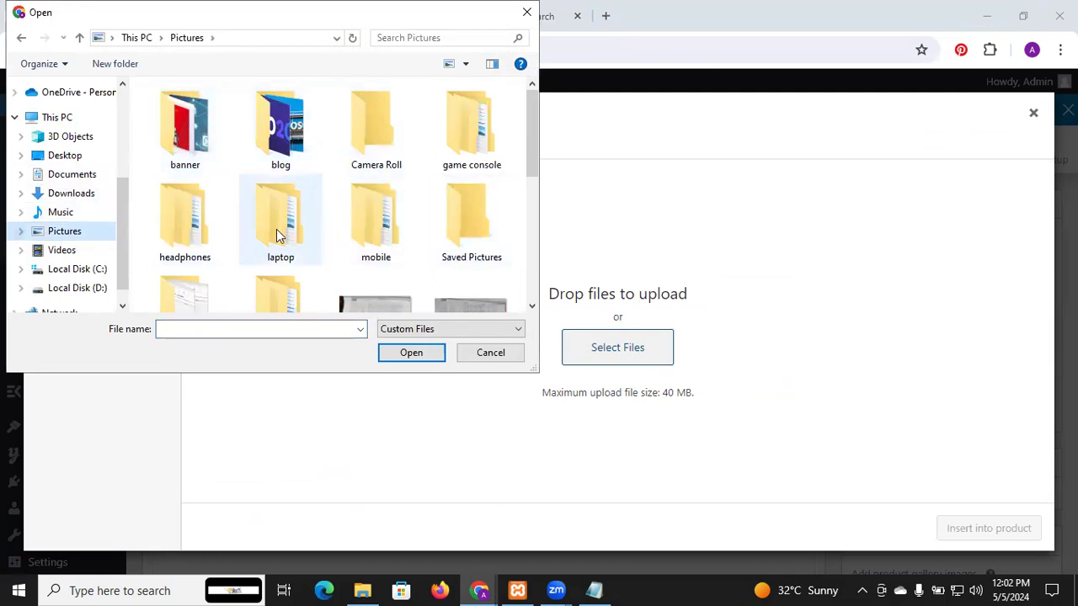
pyautogui.doubleClick(366, 218)
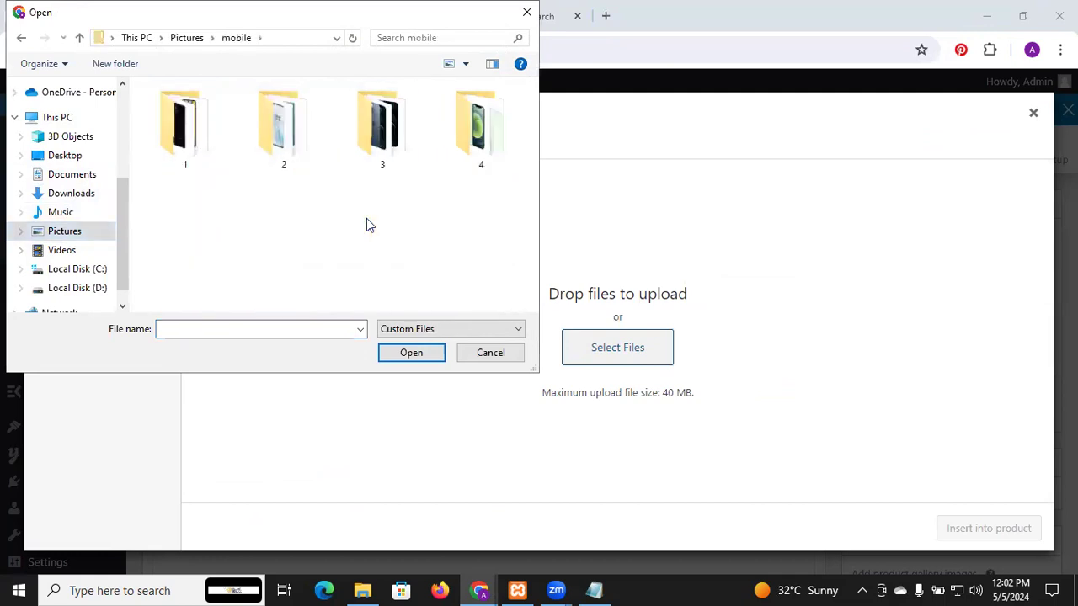
pyautogui.doubleClick(474, 135)
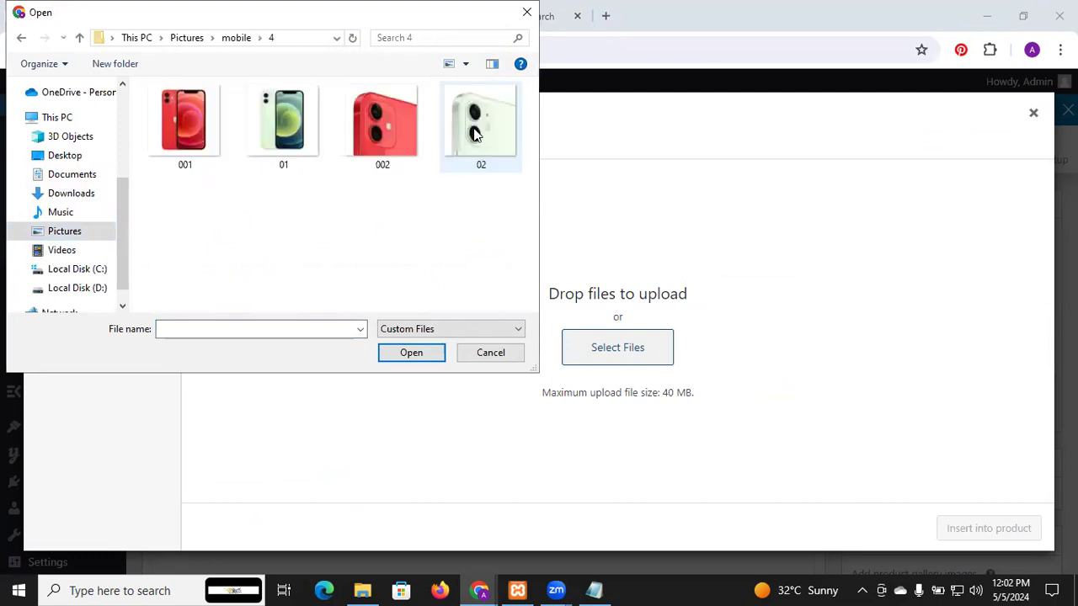
pyautogui.click(224, 137)
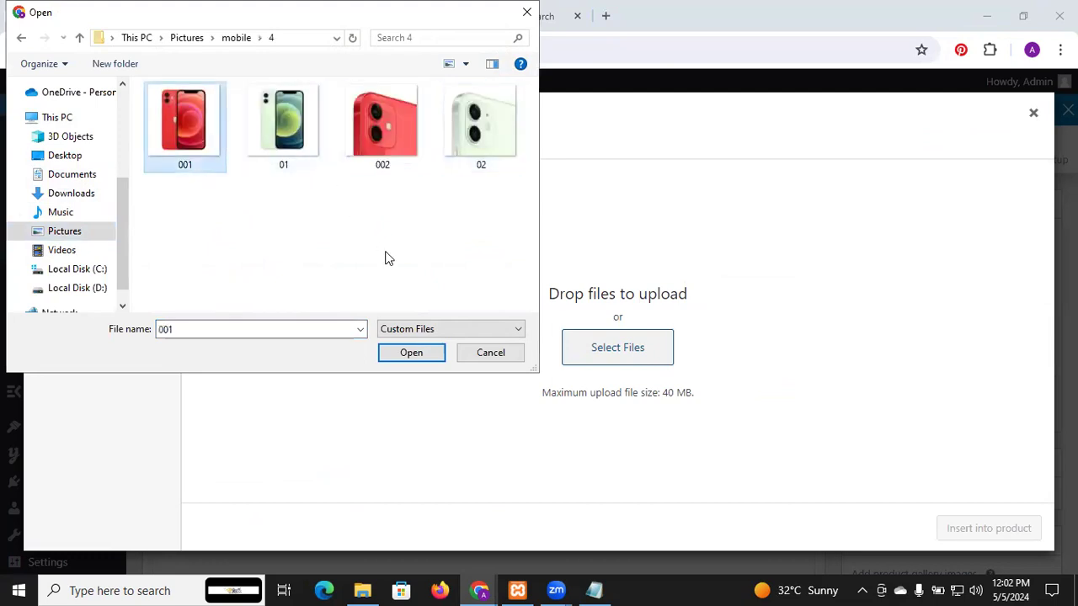
pyautogui.keyDown('ctrl'); pyautogui.click(290, 139); pyautogui.keyUp('ctrl')
pyautogui.keyDown('ctrl'); pyautogui.click(406, 137); pyautogui.keyUp('ctrl')
pyautogui.keyDown('ctrl'); pyautogui.click(474, 149); pyautogui.keyUp('ctrl')
pyautogui.click(431, 354)
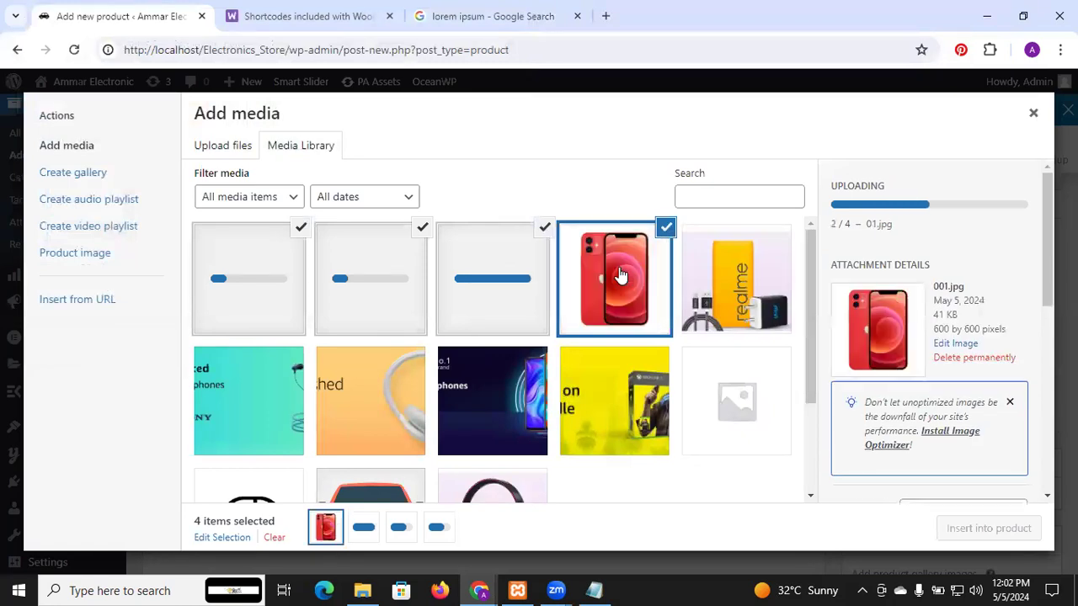
# Step: Keep only 01.jpg, the green phone, selected among the uploaded images and insert it into the product description
pyautogui.click(620, 277)
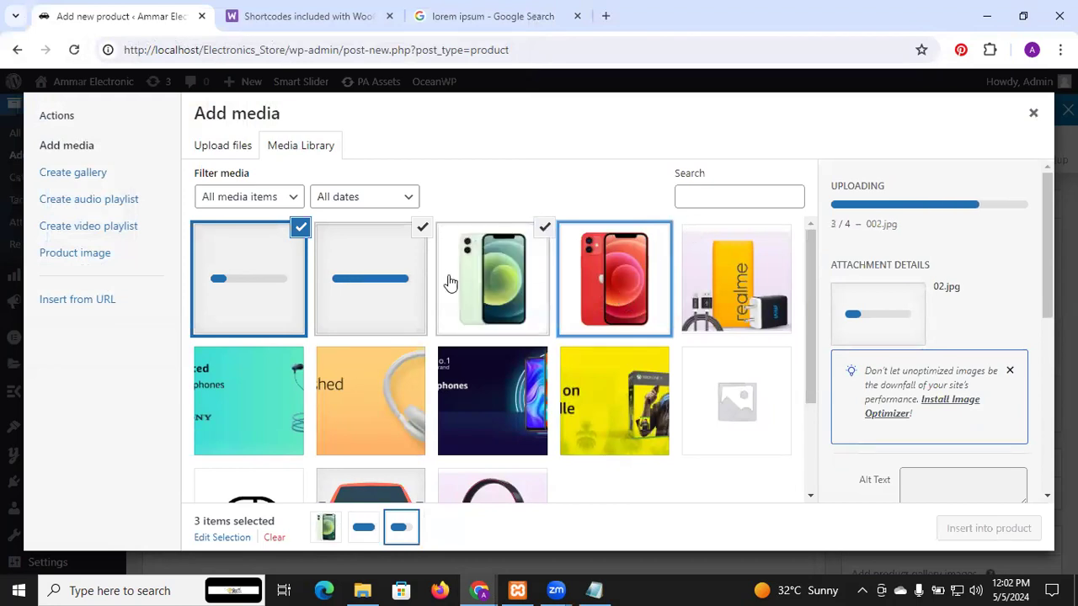
pyautogui.click(402, 274)
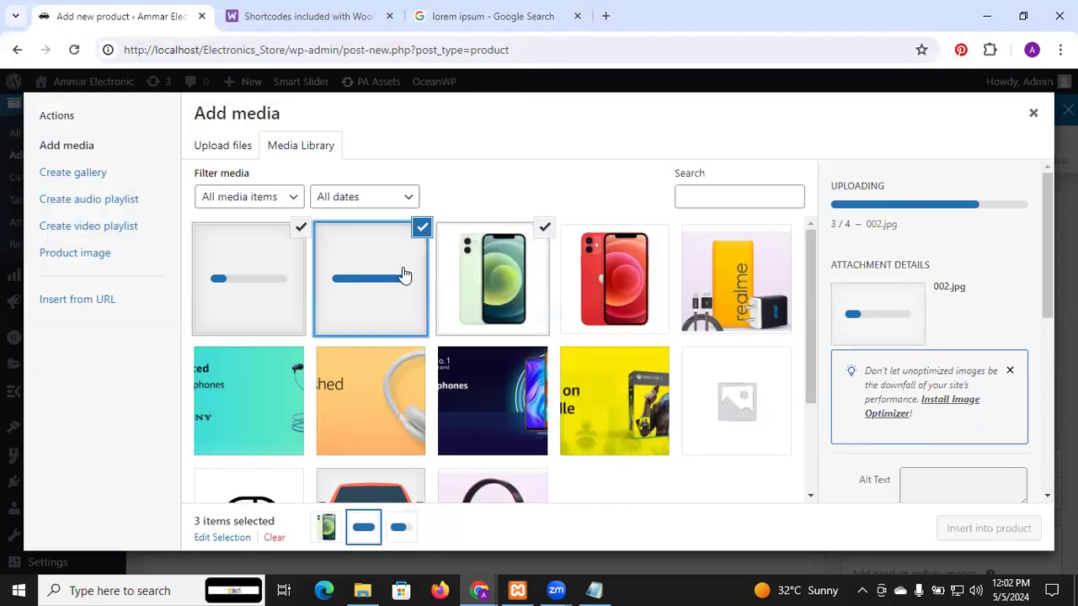
pyautogui.click(401, 246)
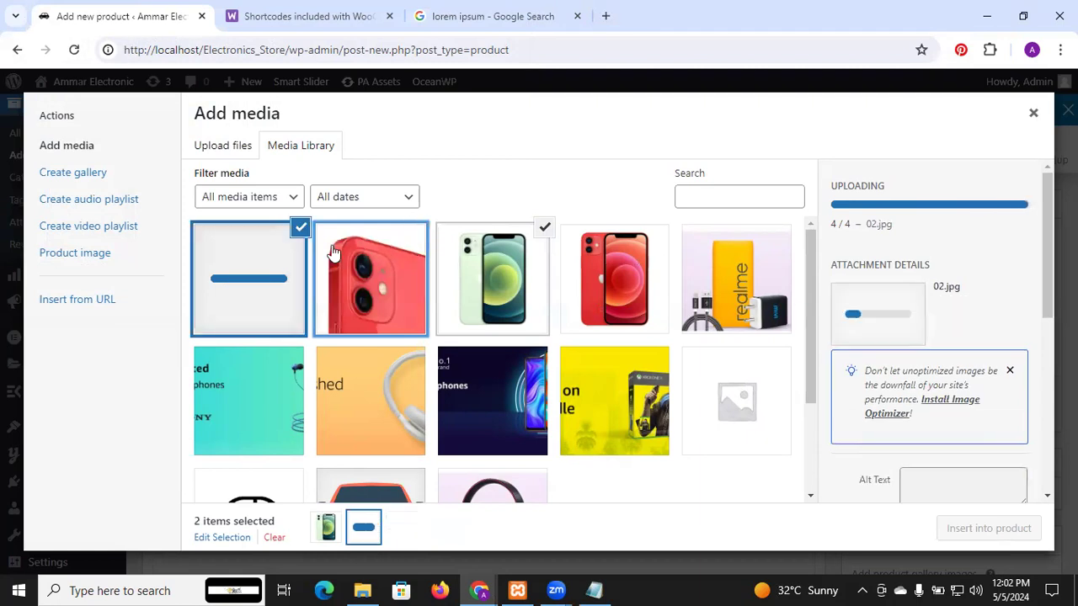
pyautogui.click(287, 255)
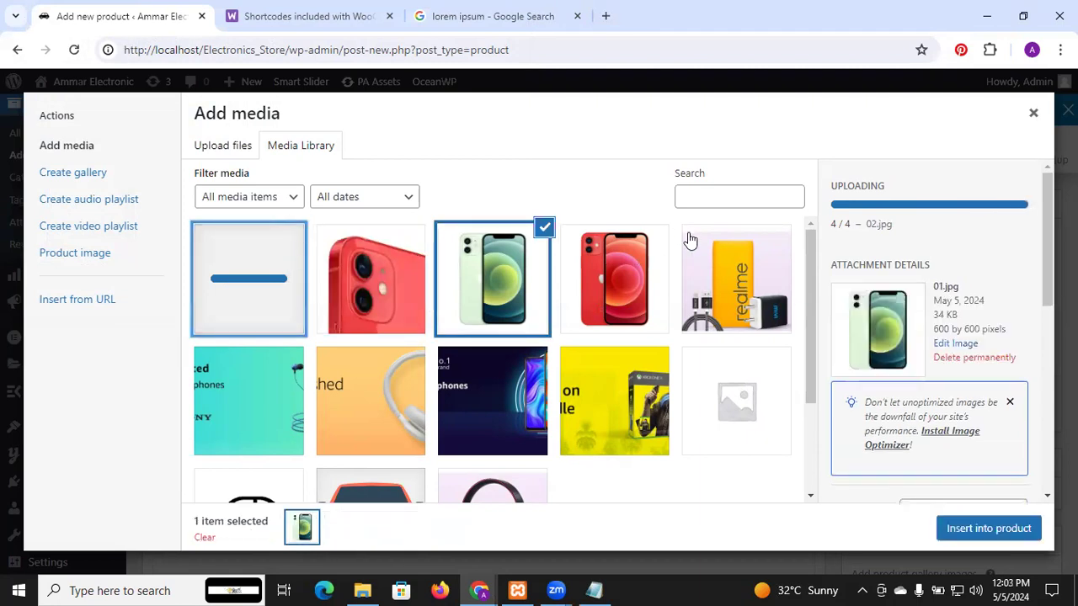
pyautogui.scroll(-2, 689, 242)
pyautogui.scroll(2, 689, 241)
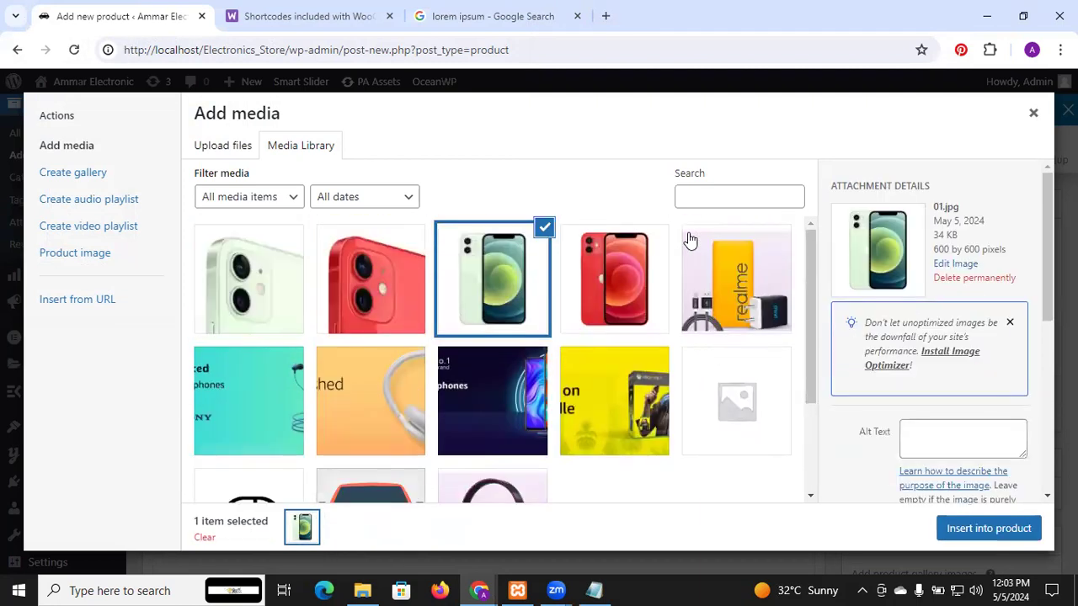
pyautogui.scroll(-2, 721, 289)
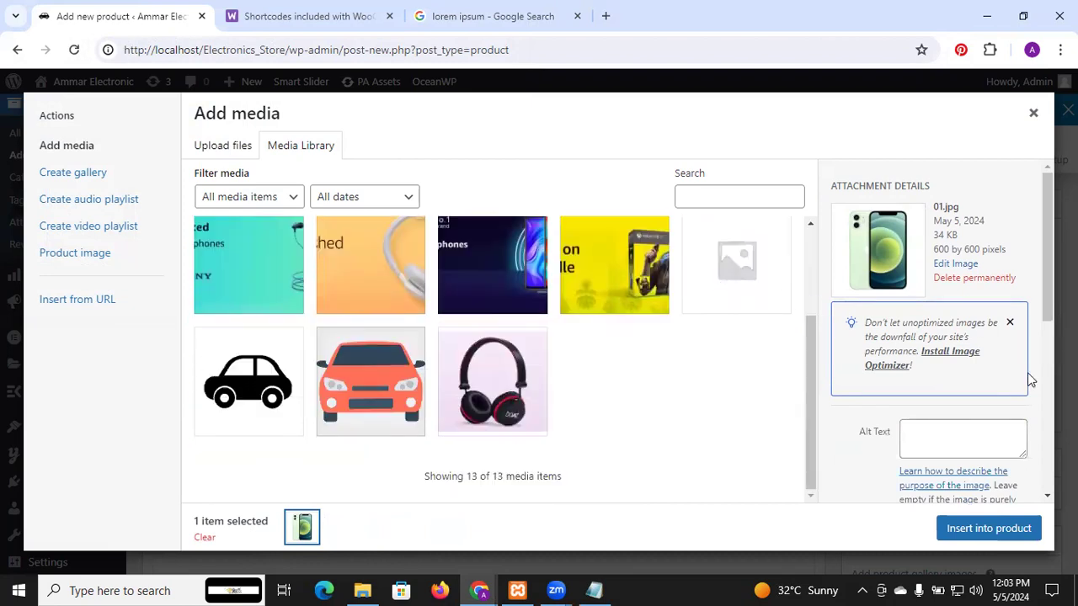
pyautogui.scroll(-3, 1029, 381)
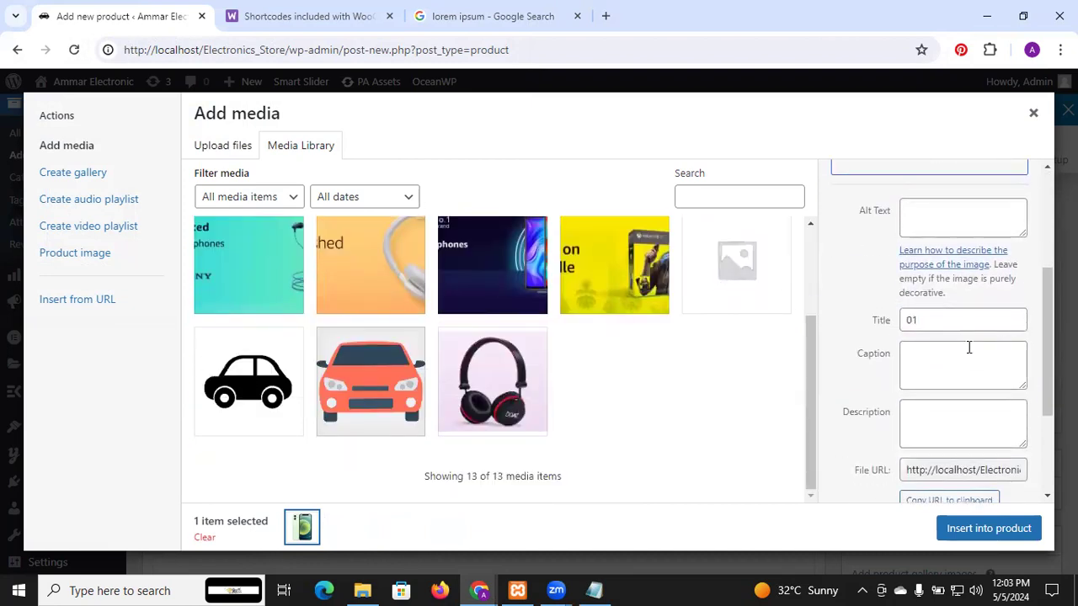
pyautogui.scroll(-2, 968, 346)
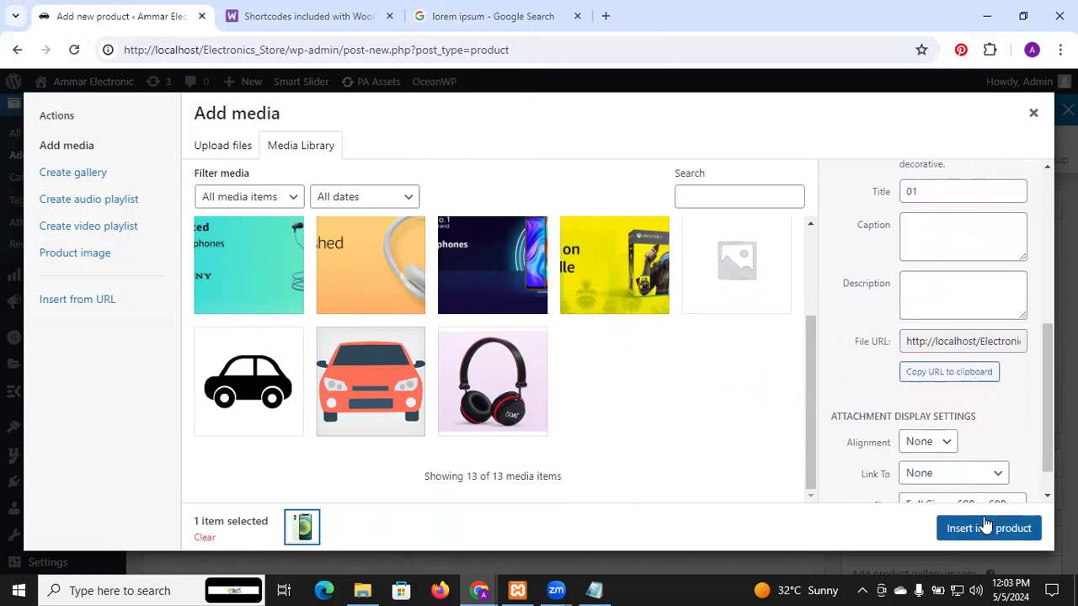
pyautogui.click(986, 525)
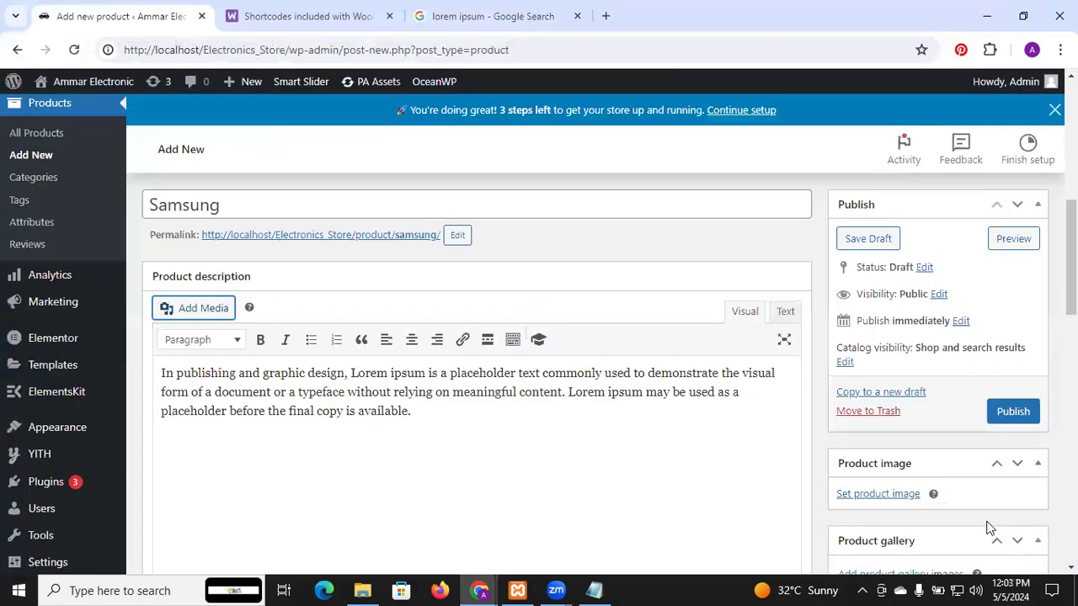
# Step: Center the green phone image in the product description
pyautogui.scroll(-4, 539, 347)
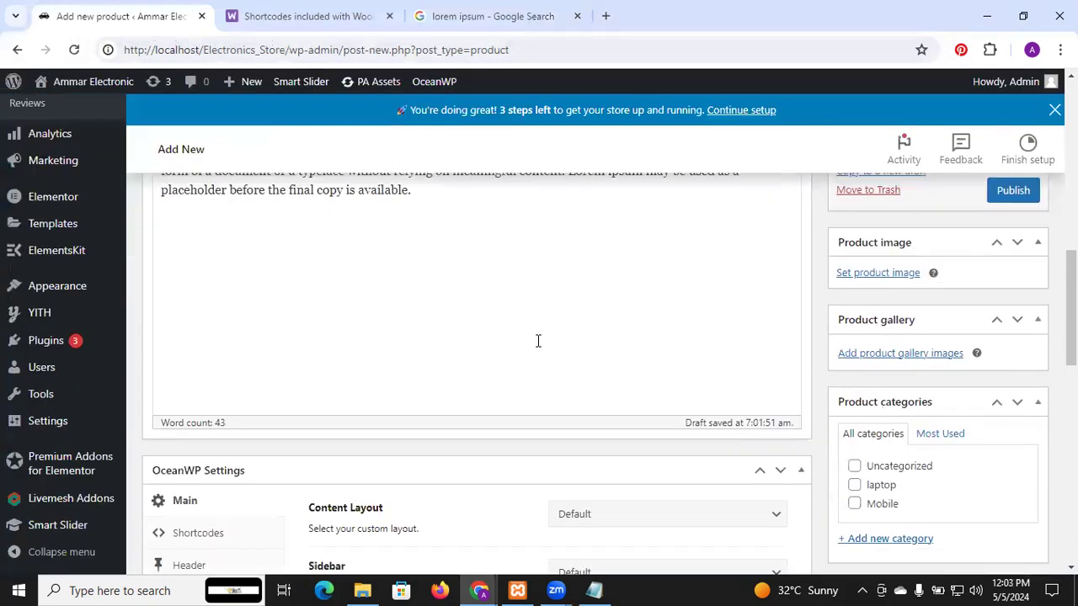
pyautogui.scroll(1, 539, 341)
pyautogui.scroll(-2, 539, 341)
pyautogui.scroll(4, 537, 340)
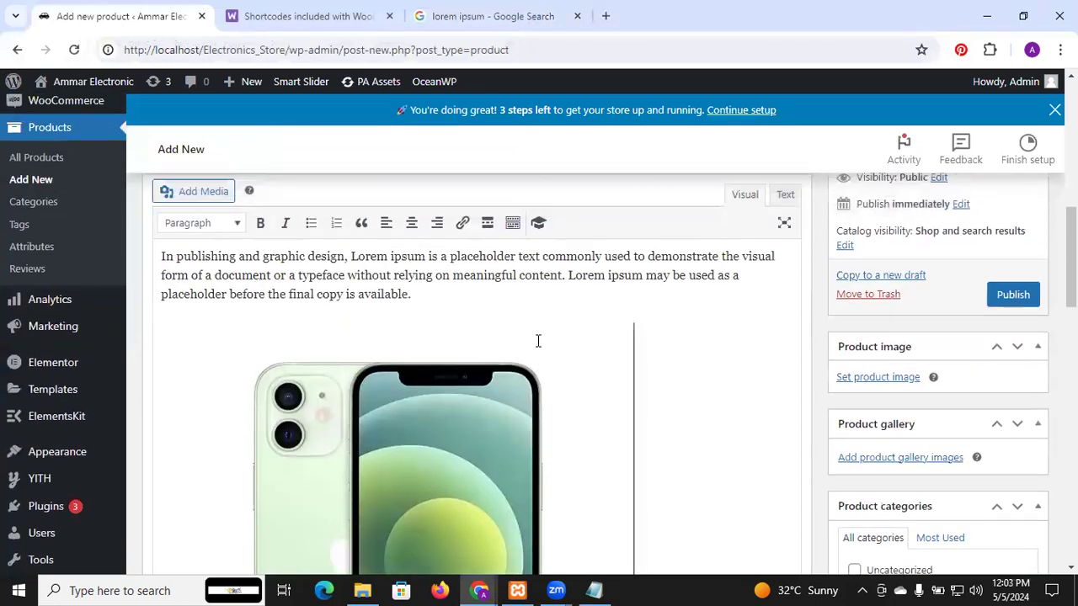
pyautogui.click(411, 311)
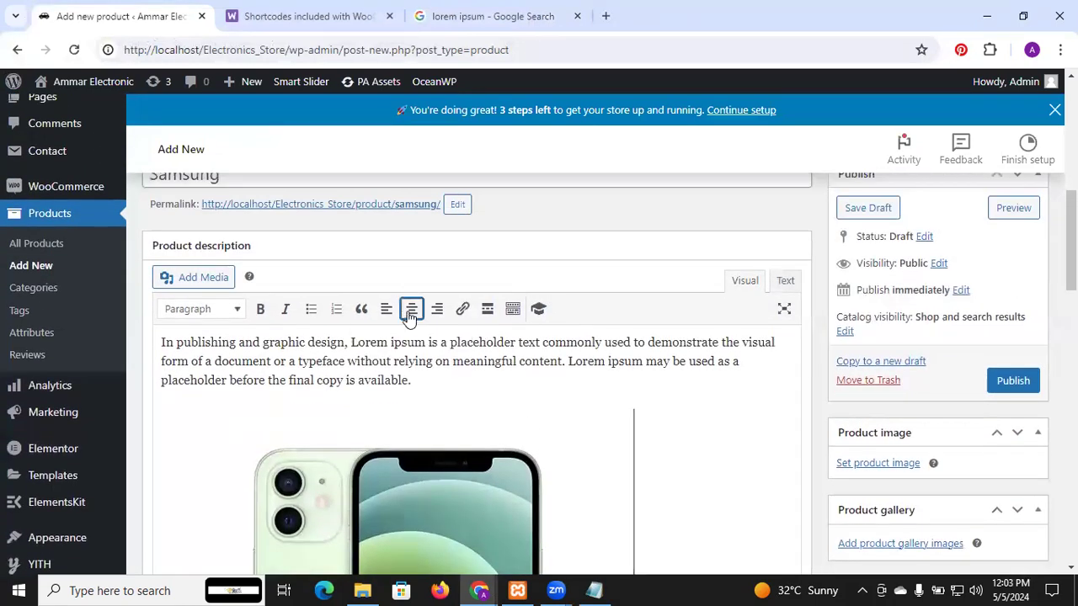
# Step: Paste the Lorem ipsum paragraph again below the phone image and review the description
pyautogui.scroll(-5, 634, 420)
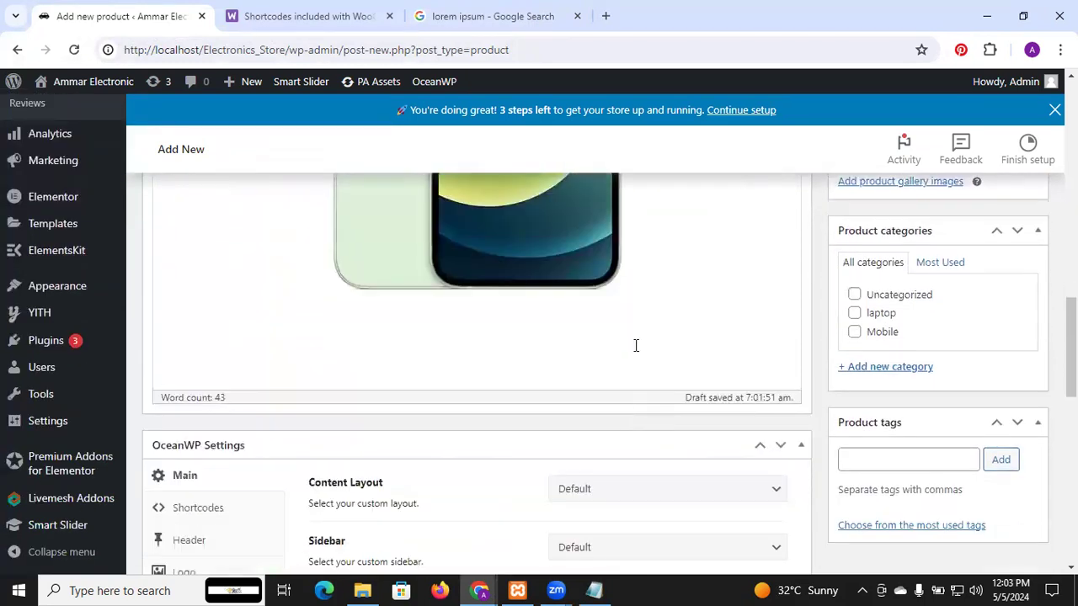
pyautogui.write('In publishing and graphic design, Lorem ipsum is a placeholder text commonly used to demonstrate the visual form of a document or a typeface without relying on meaningful content. Lorem ipsum may be used as a placeholder before the final copy is available.')
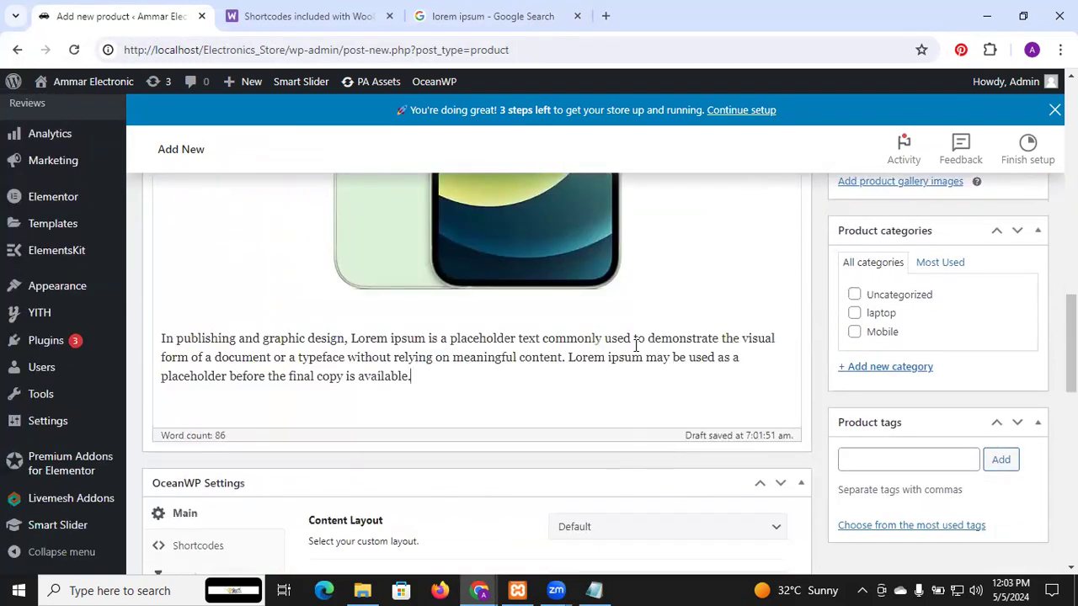
pyautogui.scroll(5, 637, 346)
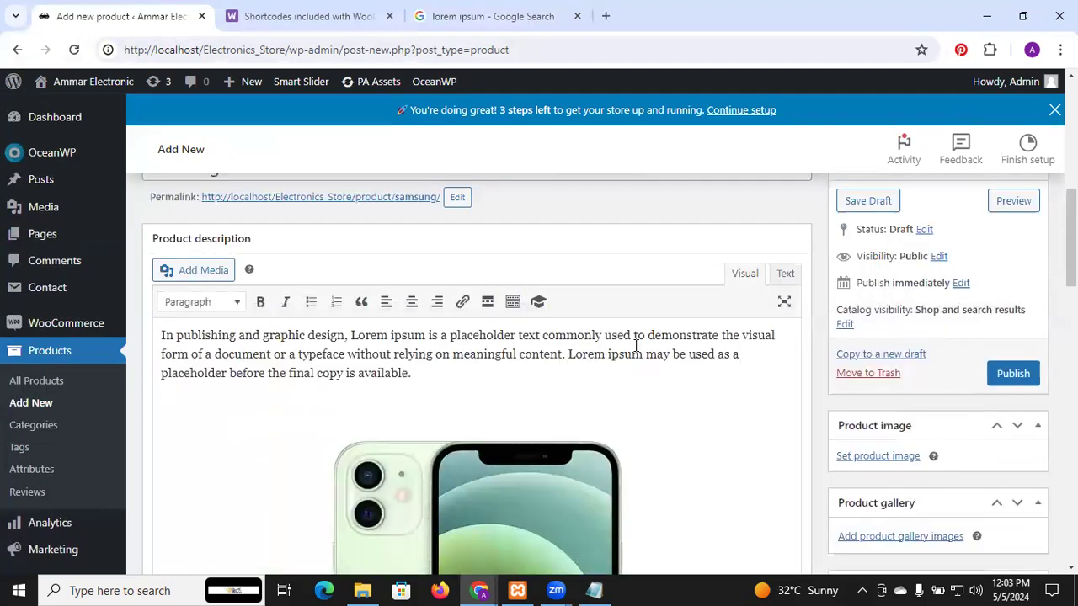
pyautogui.scroll(-1, 623, 344)
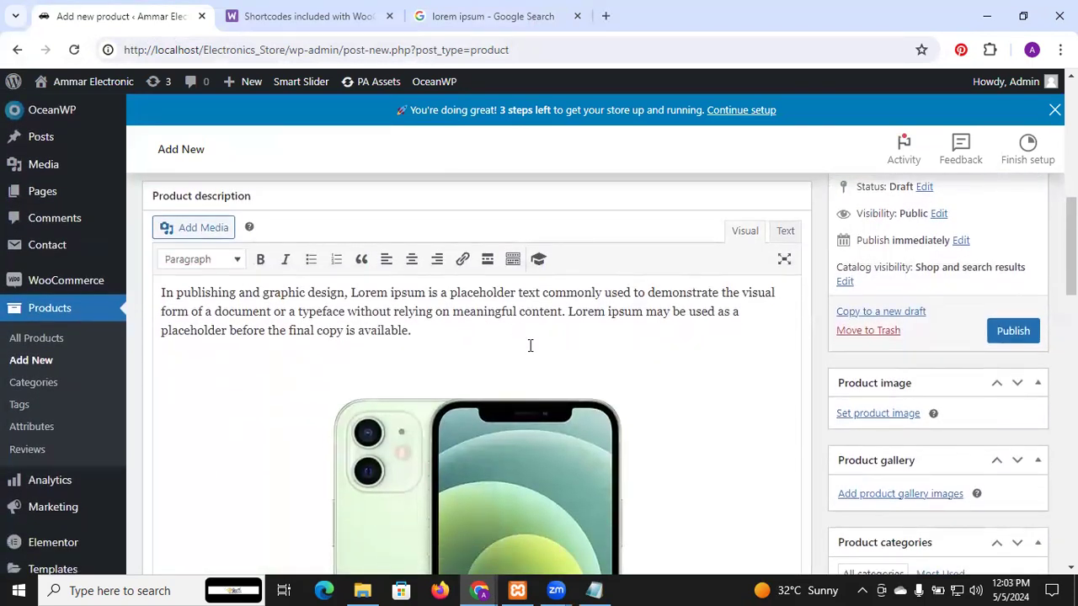
pyautogui.scroll(-6, 529, 344)
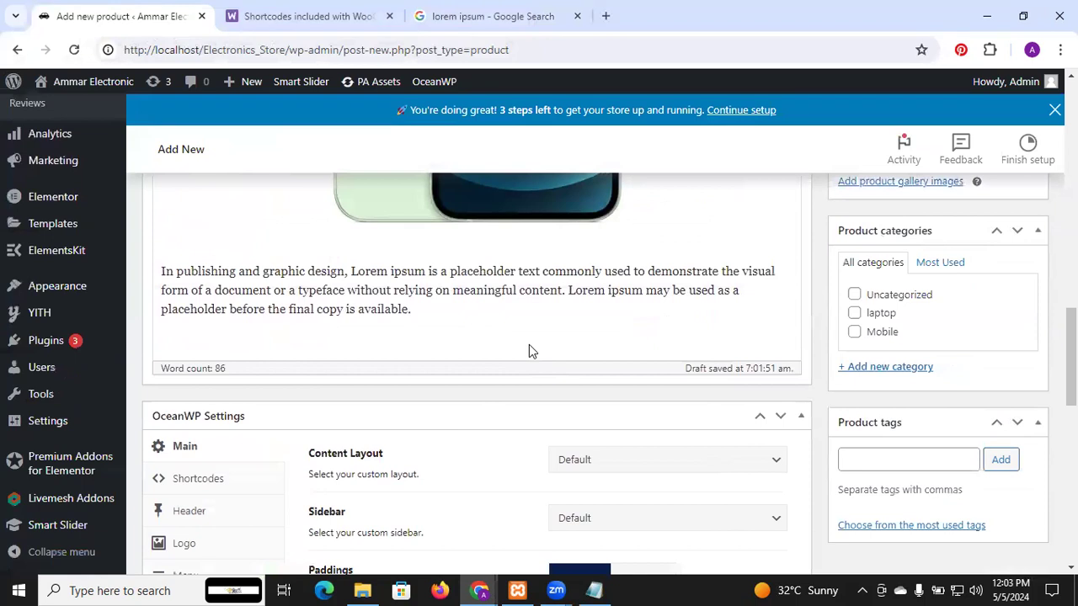
# Step: Set the product type in the product data to Grouped product and read its help note
pyautogui.scroll(-2, 529, 345)
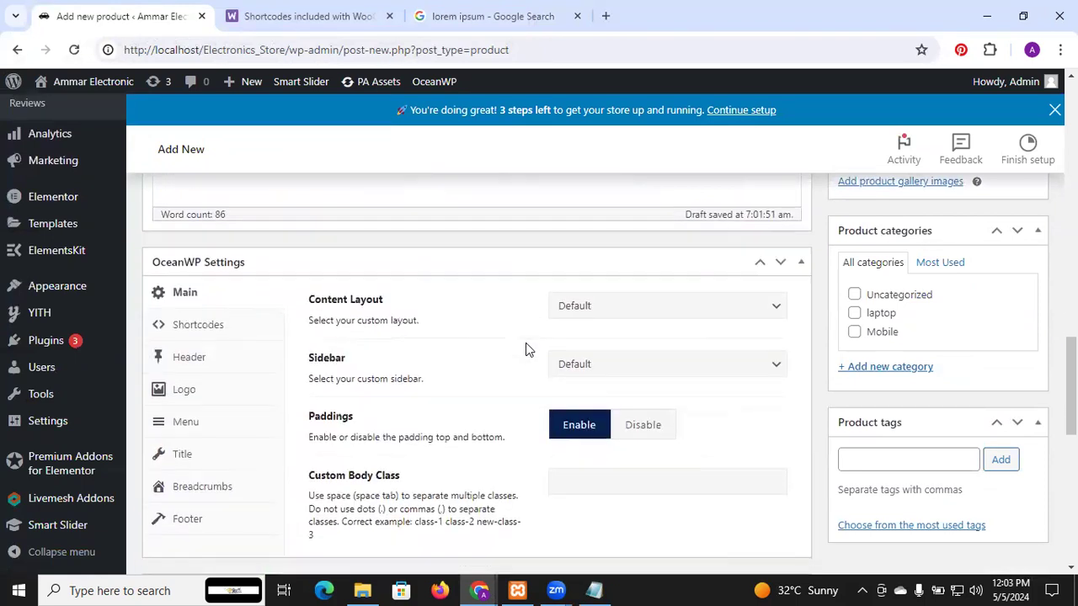
pyautogui.scroll(2, 525, 347)
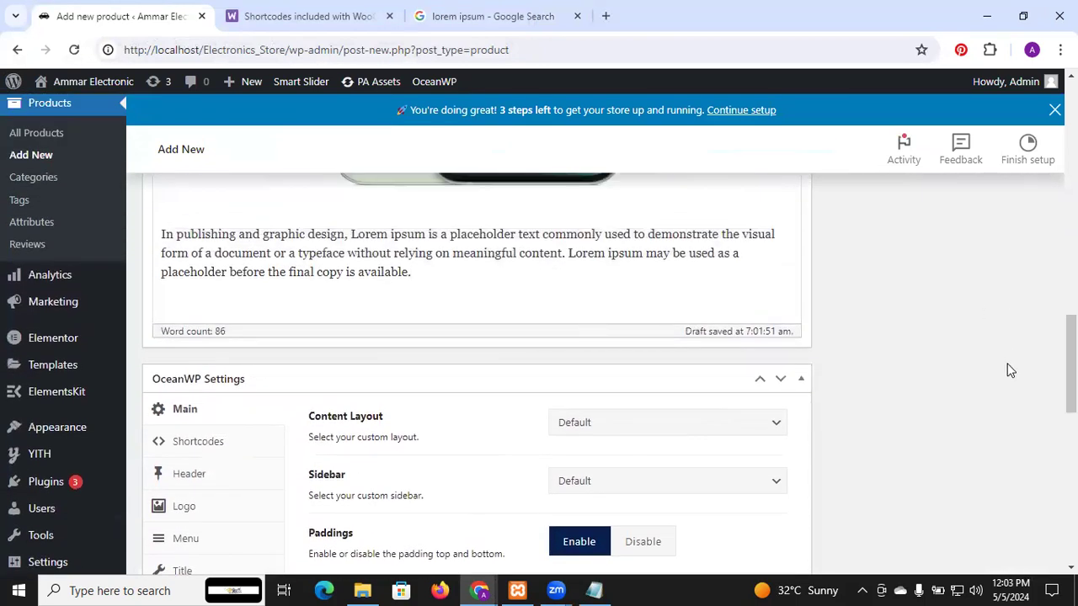
pyautogui.scroll(-3, 560, 417)
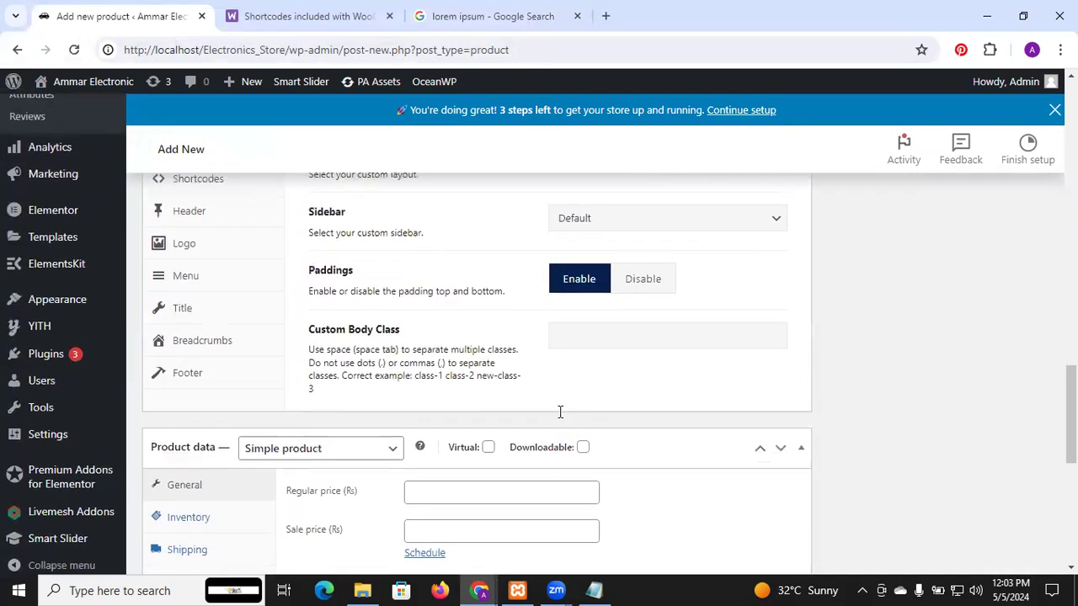
pyautogui.scroll(2, 559, 417)
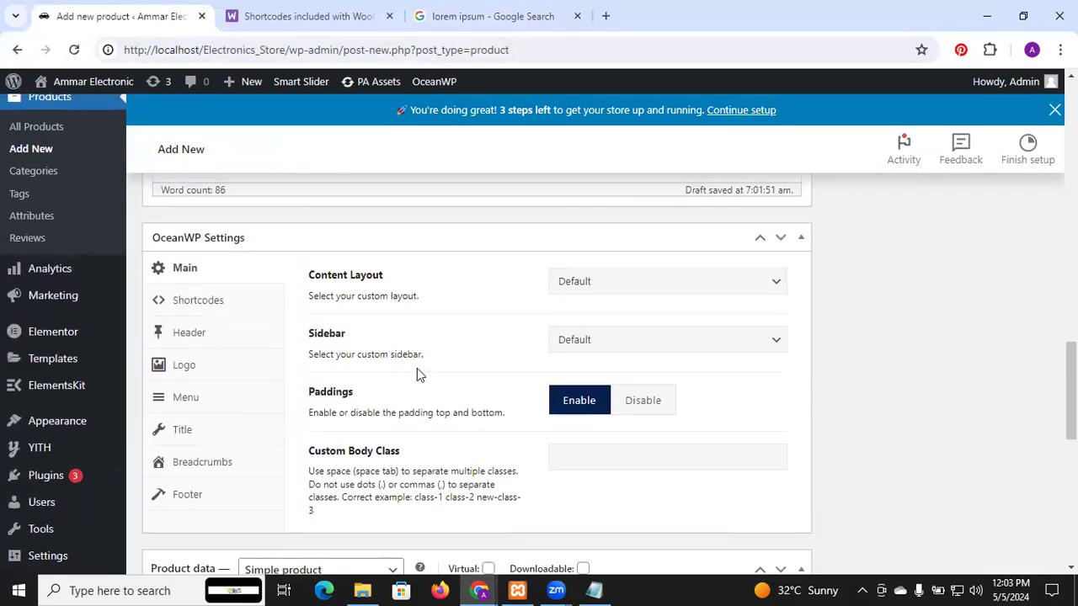
pyautogui.scroll(-1, 417, 368)
pyautogui.scroll(-1, 417, 368)
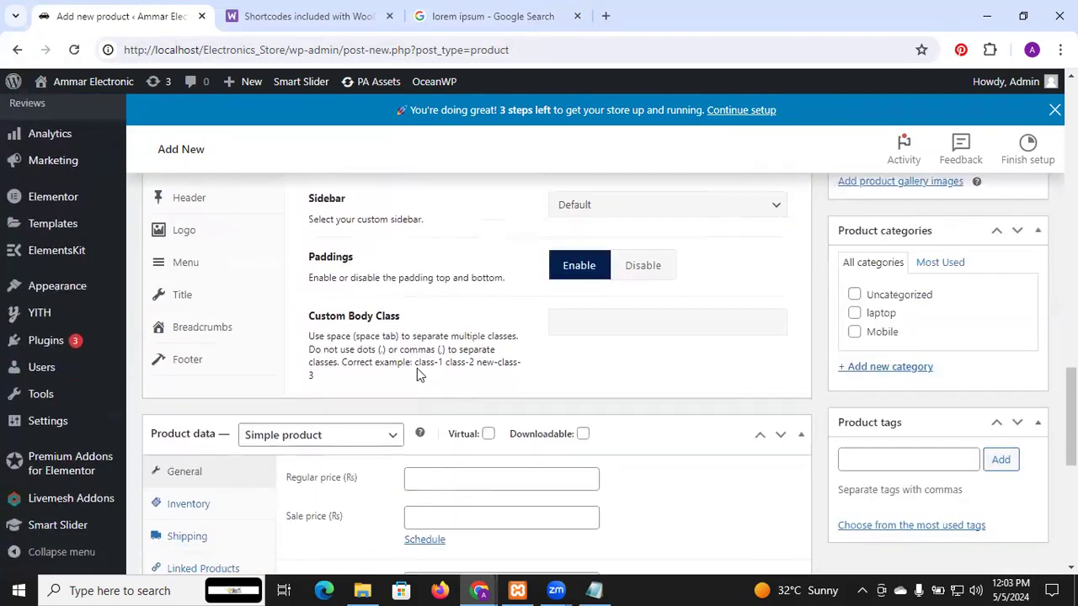
pyautogui.scroll(-2, 417, 368)
pyautogui.scroll(-1, 417, 368)
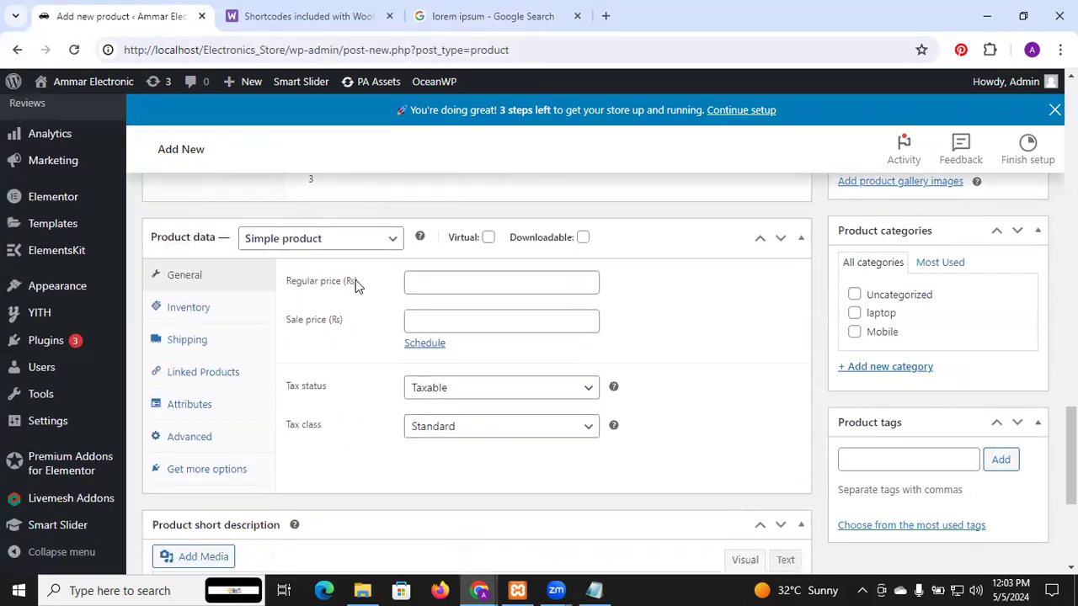
pyautogui.click(390, 240)
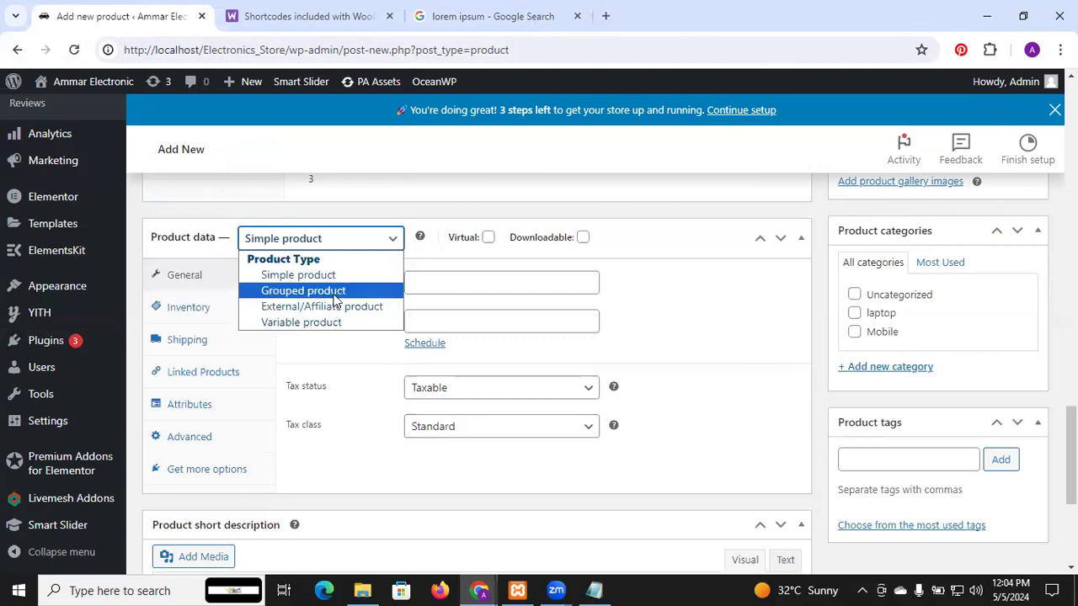
pyautogui.click(334, 294)
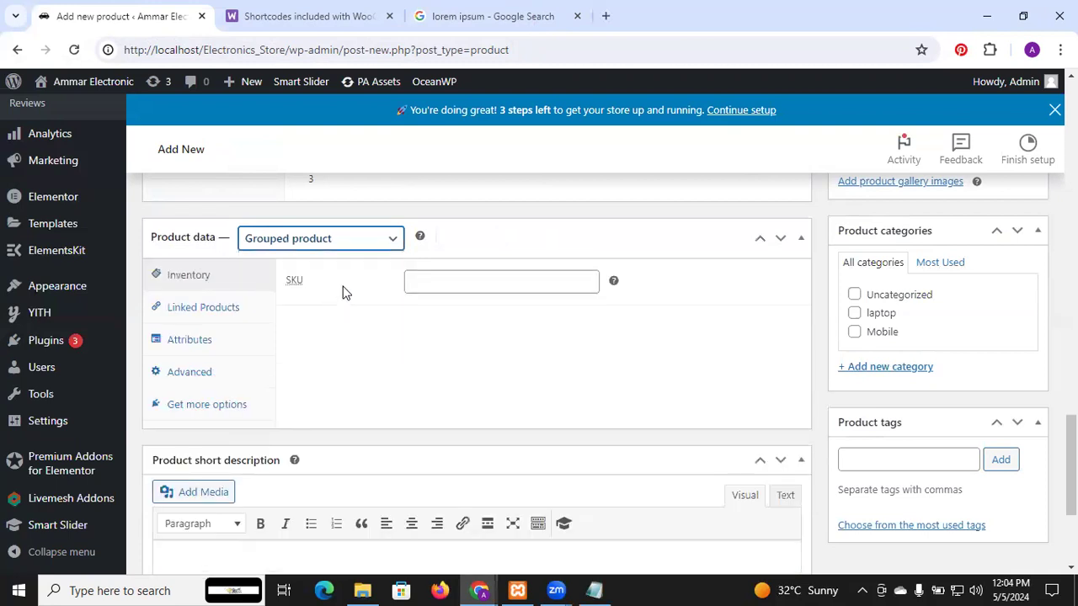
pyautogui.moveTo(421, 244)
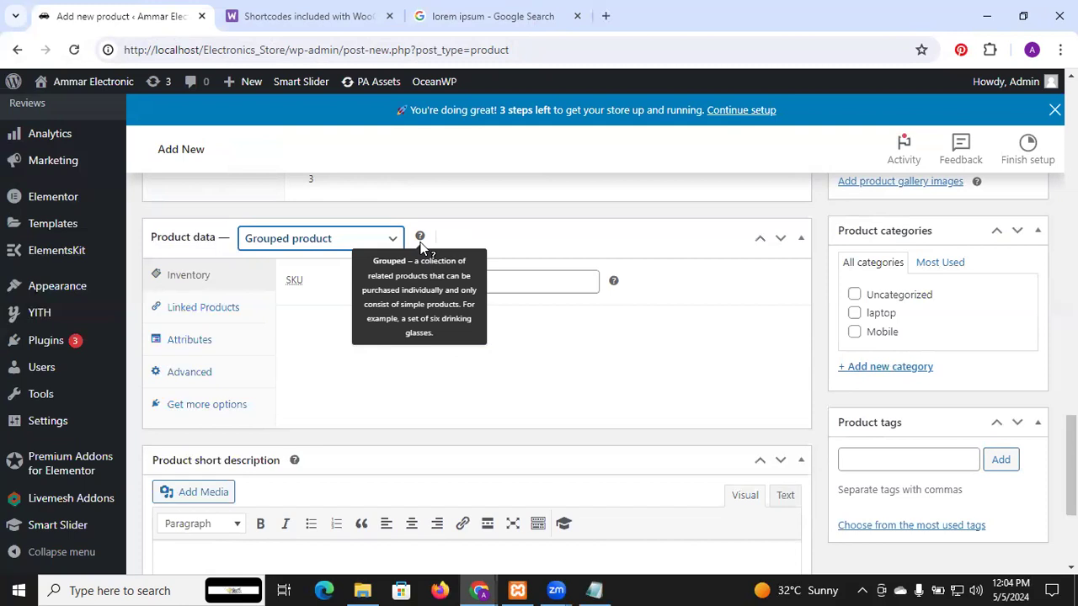
# Step: Switch the product type to Variable product and dismiss the tip about adding attributes
pyautogui.click(351, 241)
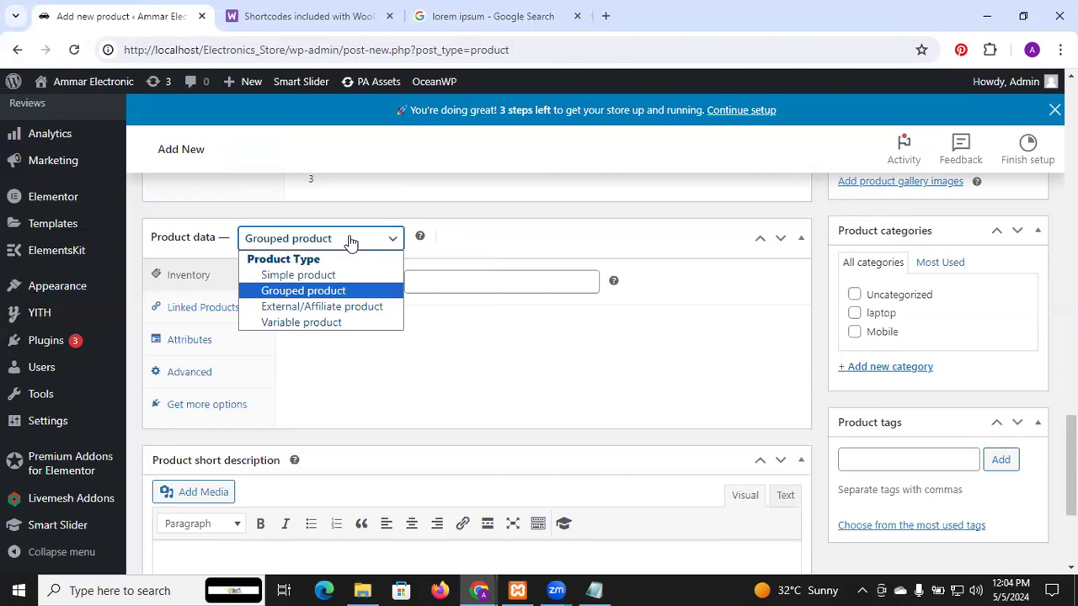
pyautogui.click(340, 323)
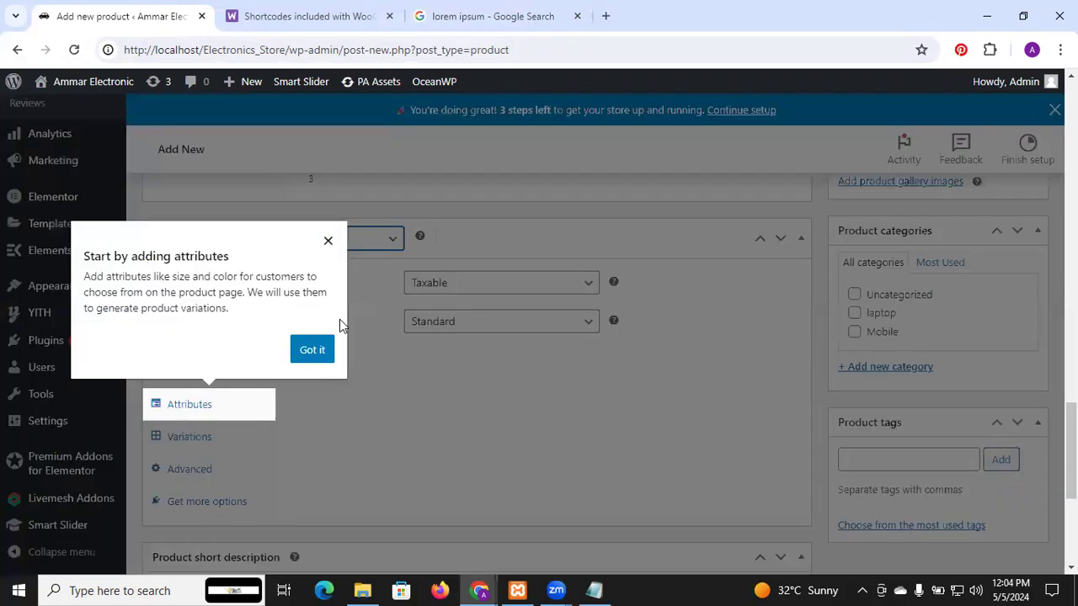
pyautogui.click(328, 242)
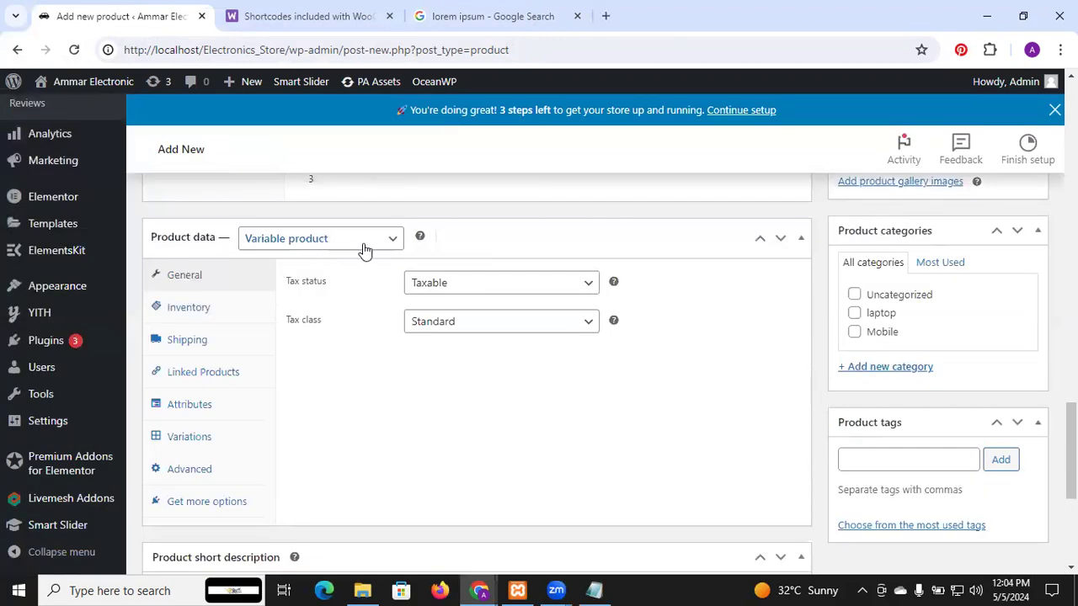
# Step: Make the item a Simple product with a regular price of 12000 and a sale price of 11000
pyautogui.click(364, 244)
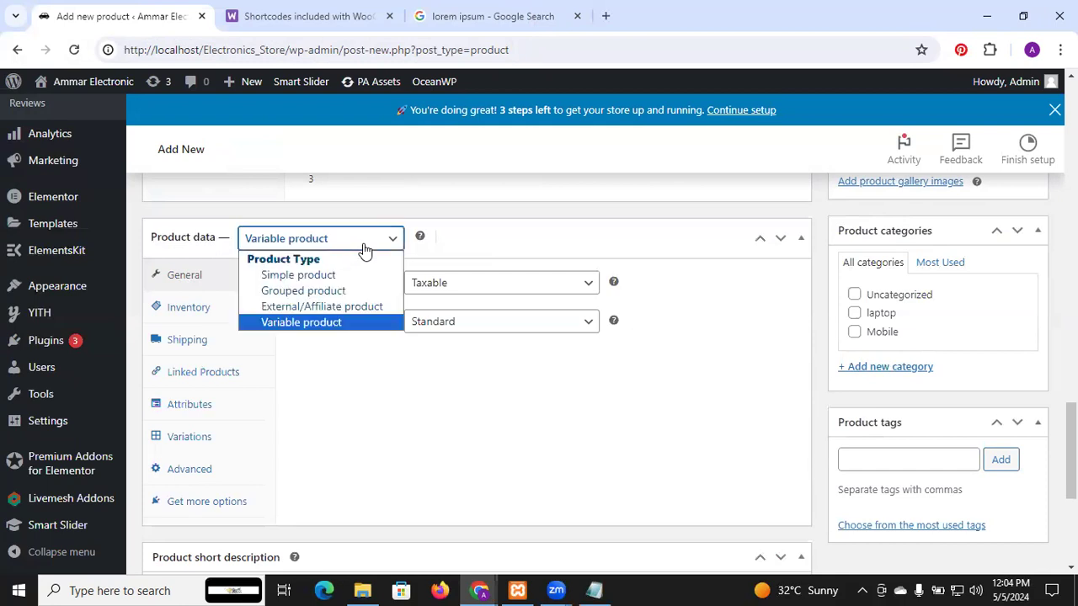
pyautogui.click(353, 276)
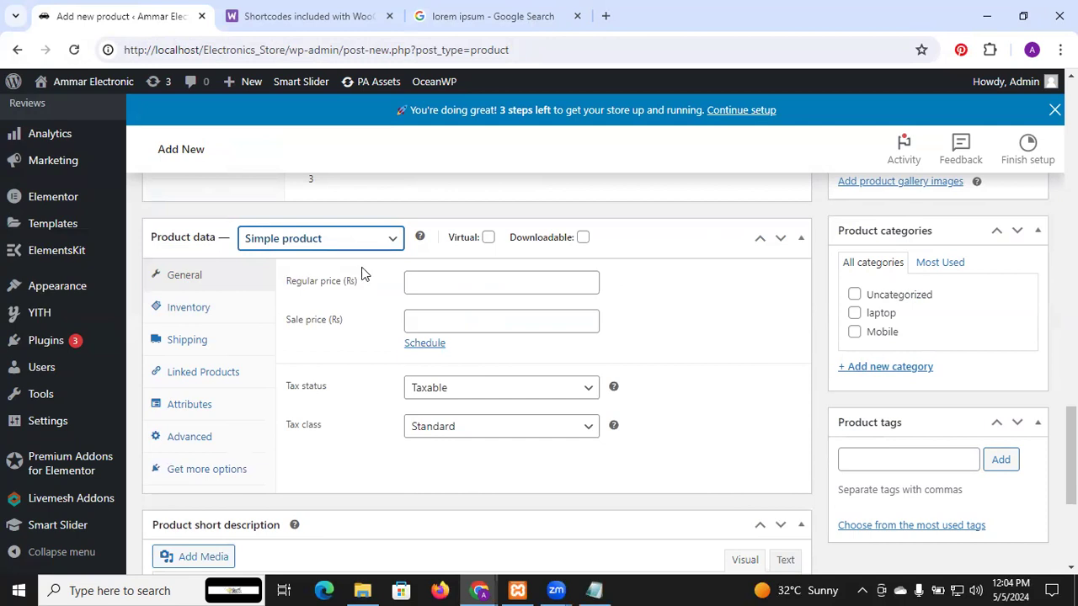
pyautogui.click(490, 287)
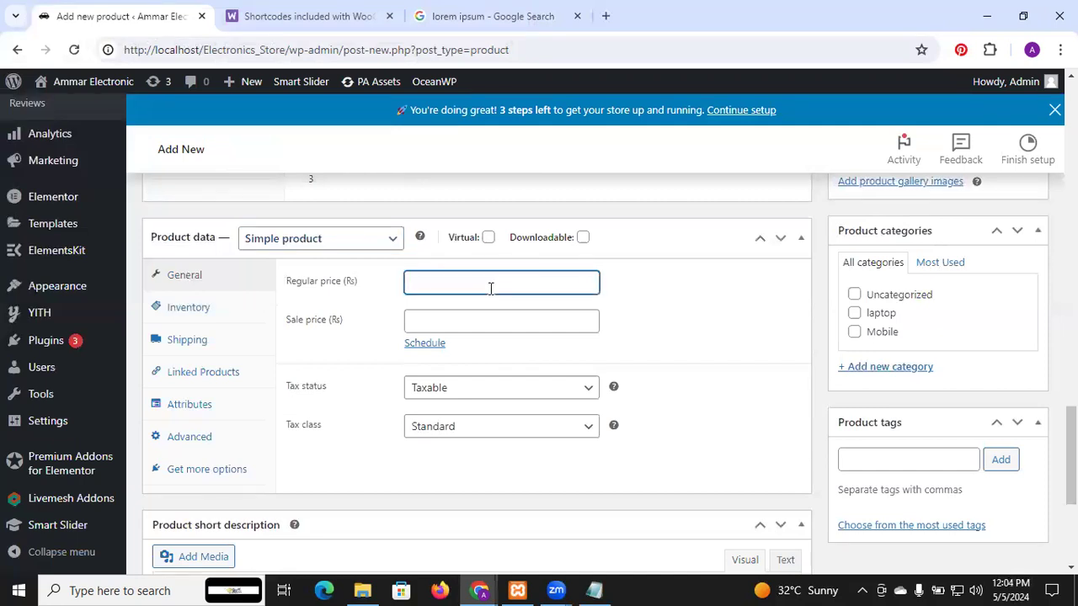
pyautogui.write('12000')
pyautogui.click(504, 329)
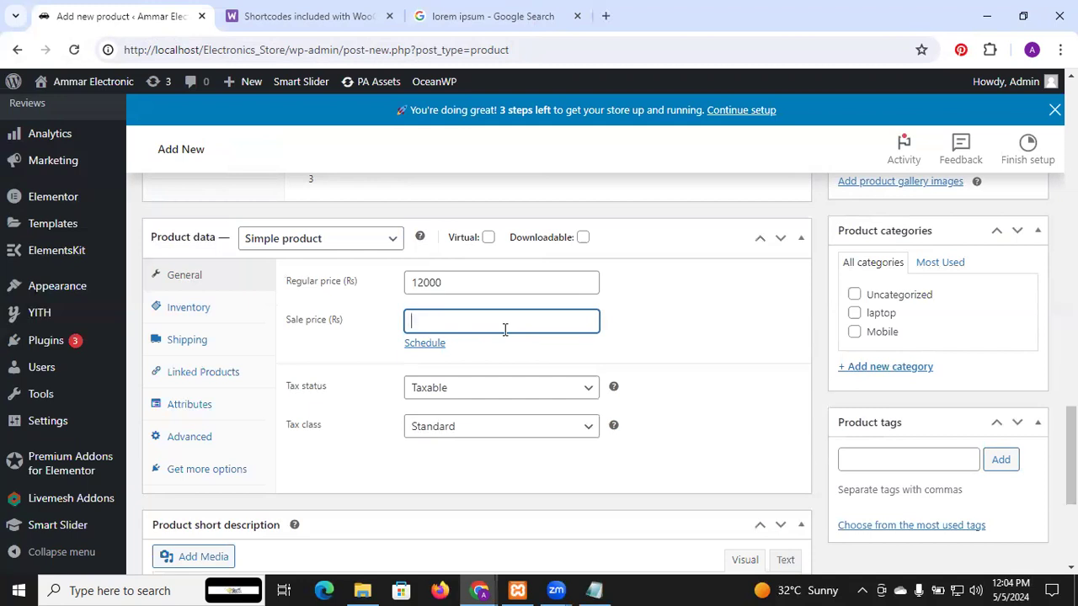
pyautogui.write('11000')
pyautogui.click(668, 343)
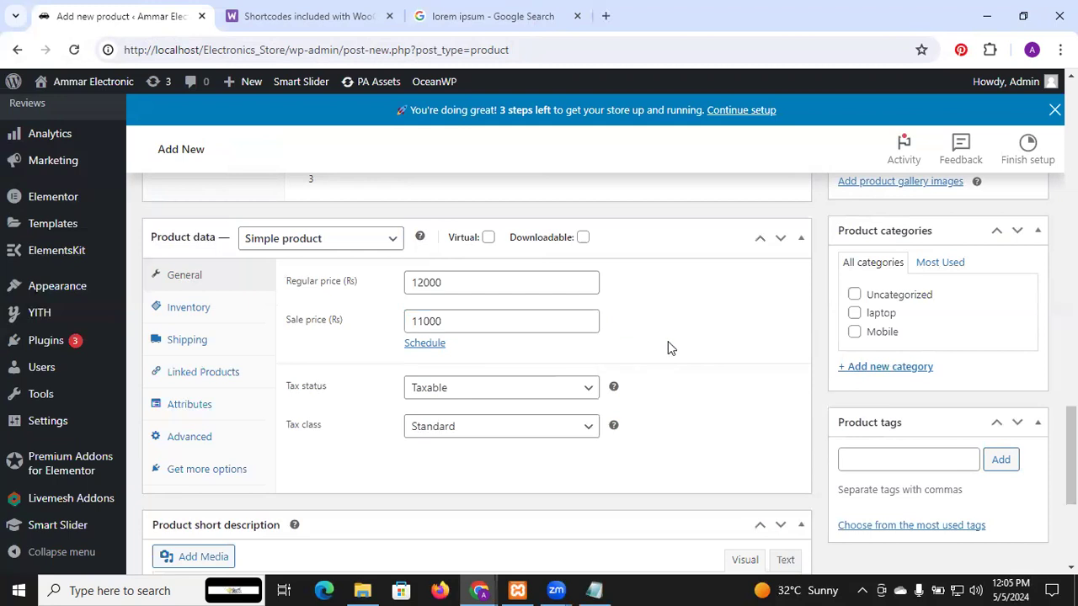
# Step: Schedule the sale price to run from 2024-05-06 to 2024-05-09
pyautogui.click(442, 345)
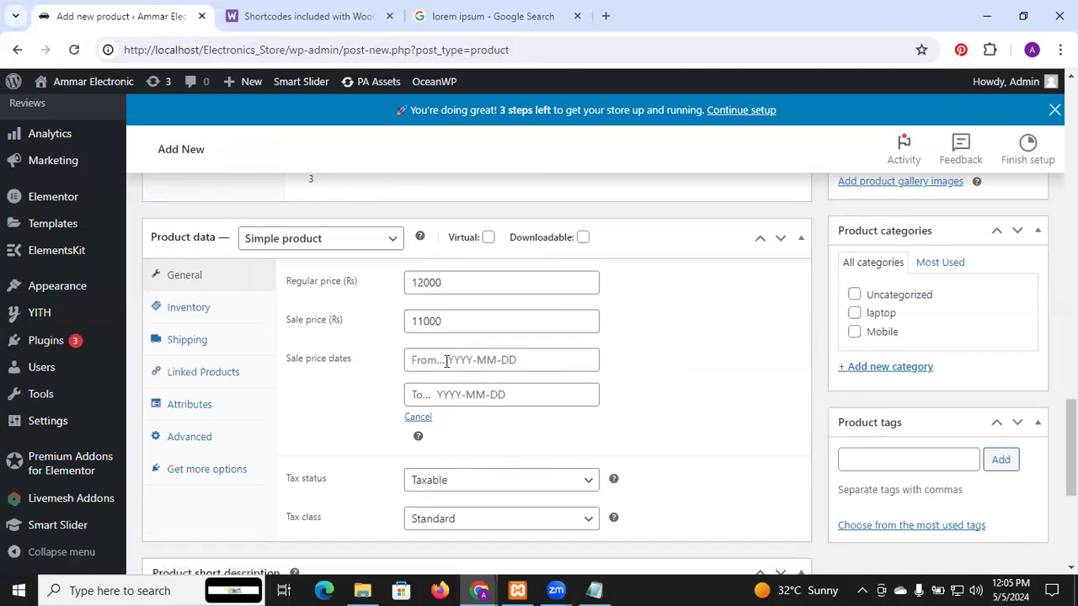
pyautogui.click(444, 361)
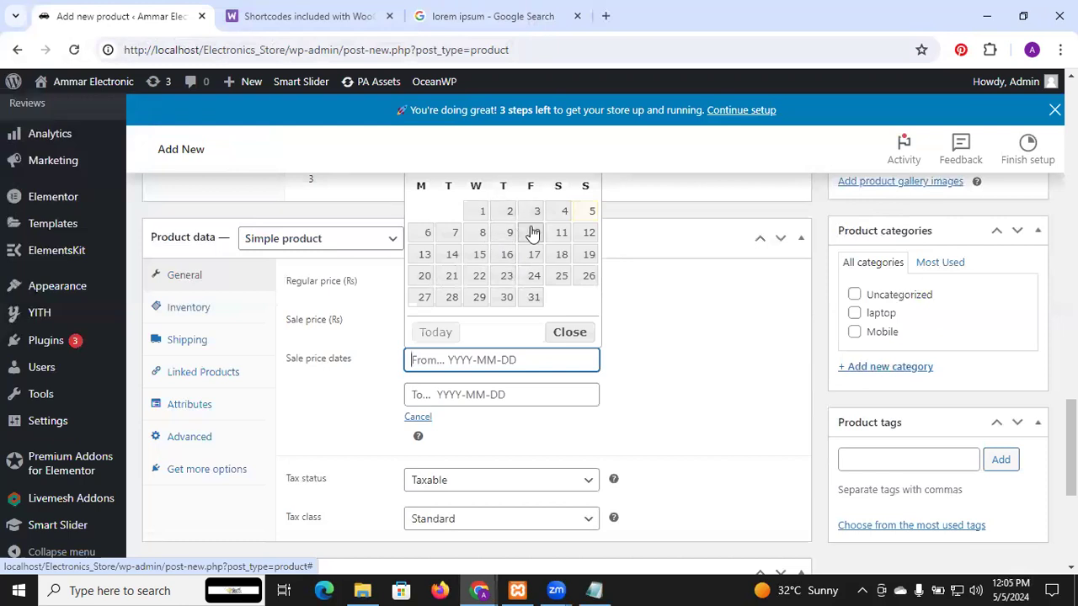
pyautogui.click(425, 234)
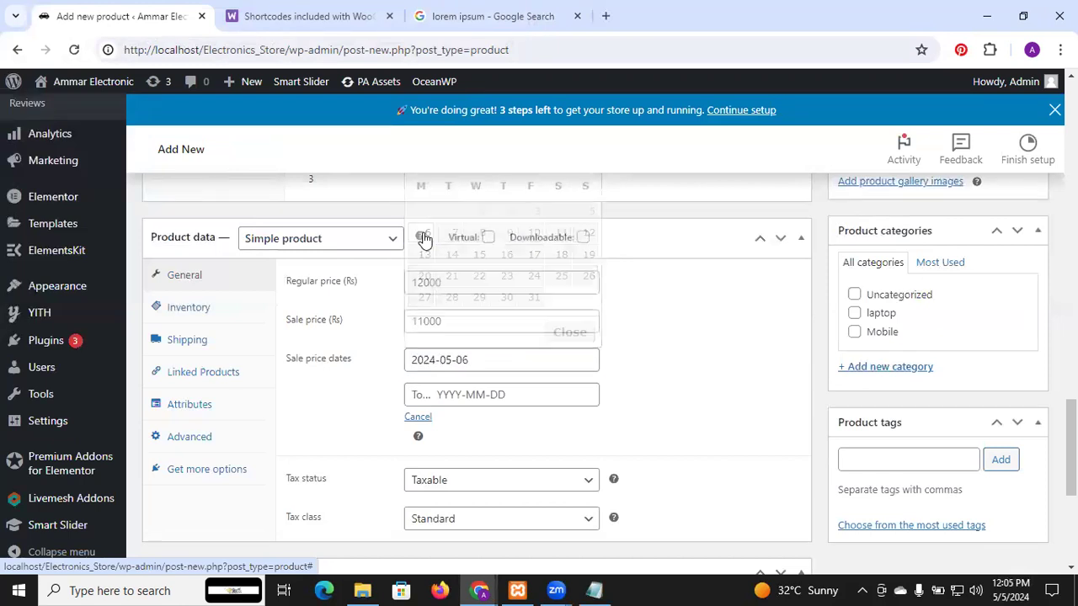
pyautogui.click(455, 389)
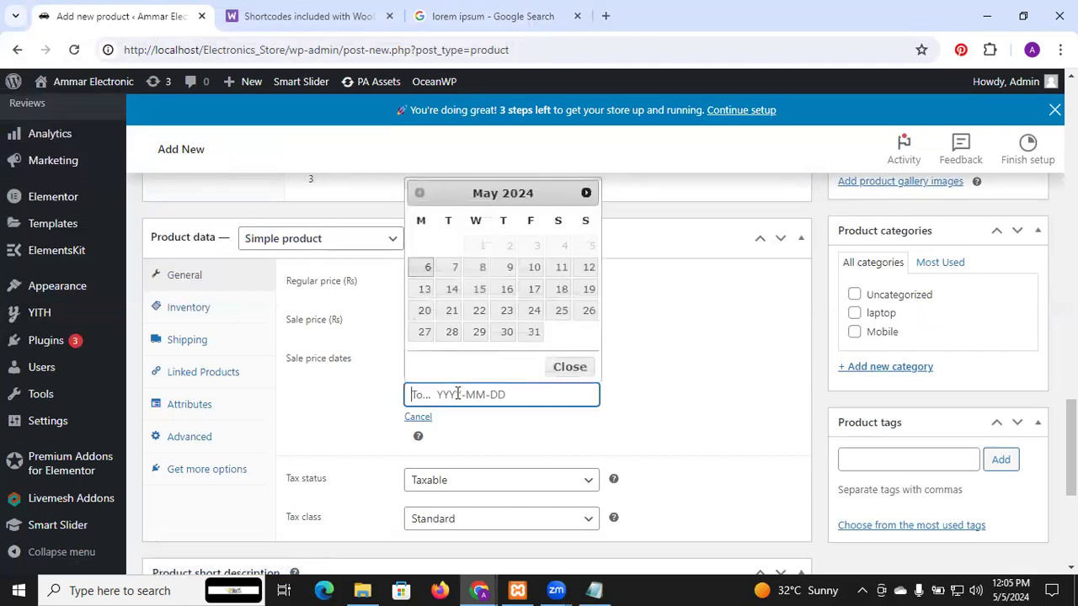
pyautogui.click(509, 269)
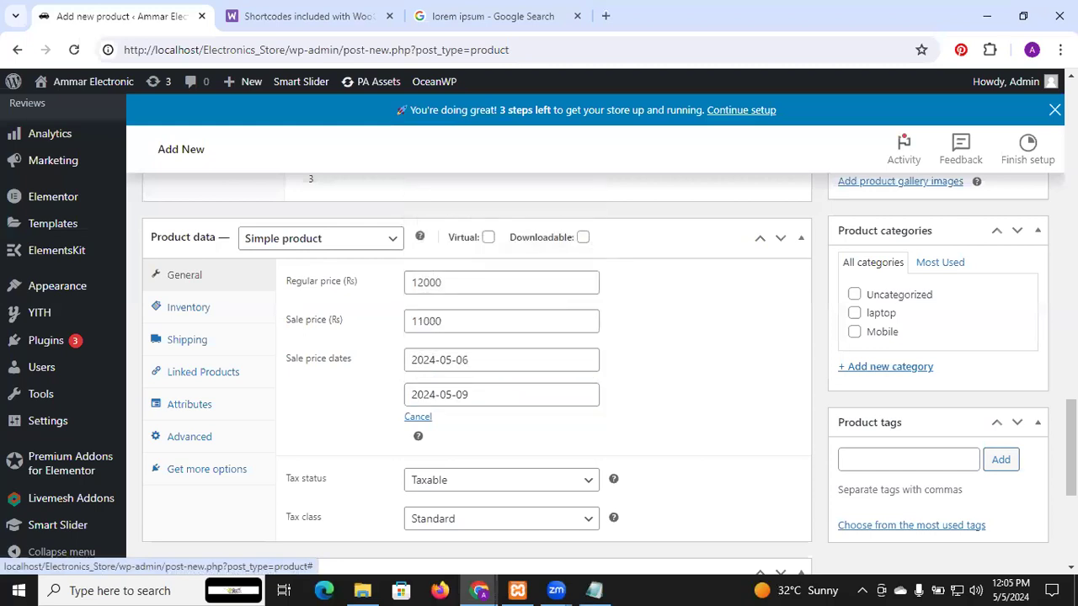
# Step: Keep the product's tax status as Taxable and set its tax class to Gst 10
pyautogui.scroll(-1, 477, 374)
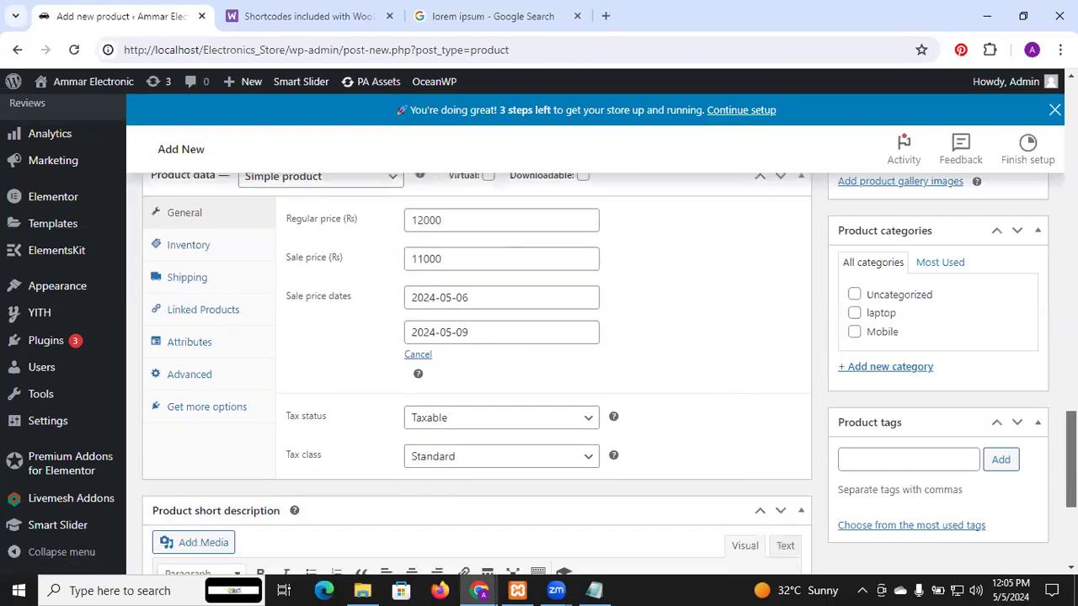
pyautogui.scroll(-1, 477, 375)
pyautogui.moveTo(1070, 468); pyautogui.dragTo(1070, 464)
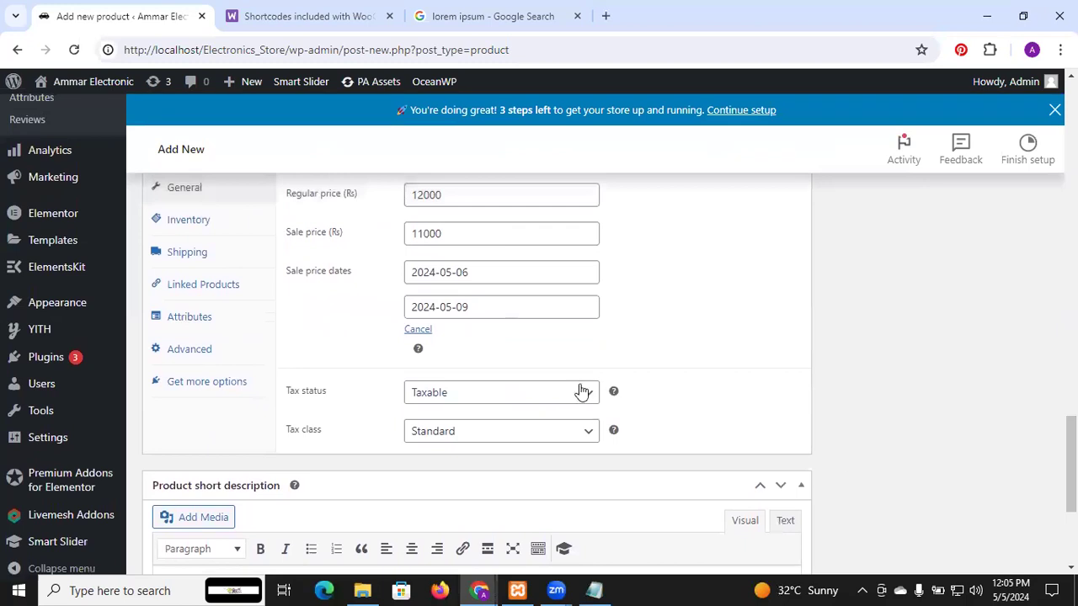
pyautogui.click(542, 403)
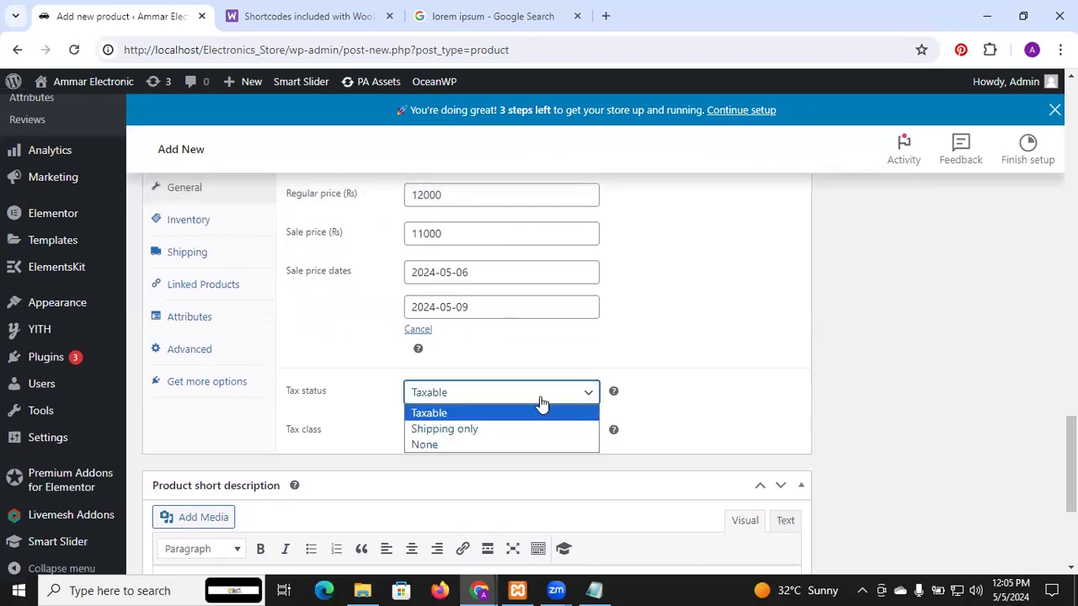
pyautogui.click(490, 417)
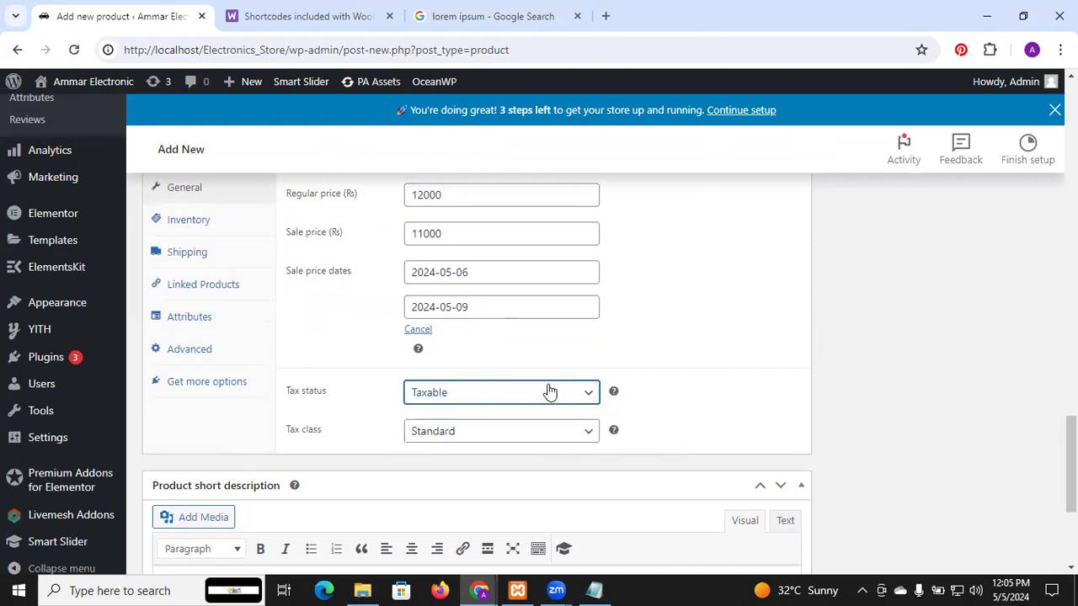
pyautogui.click(532, 433)
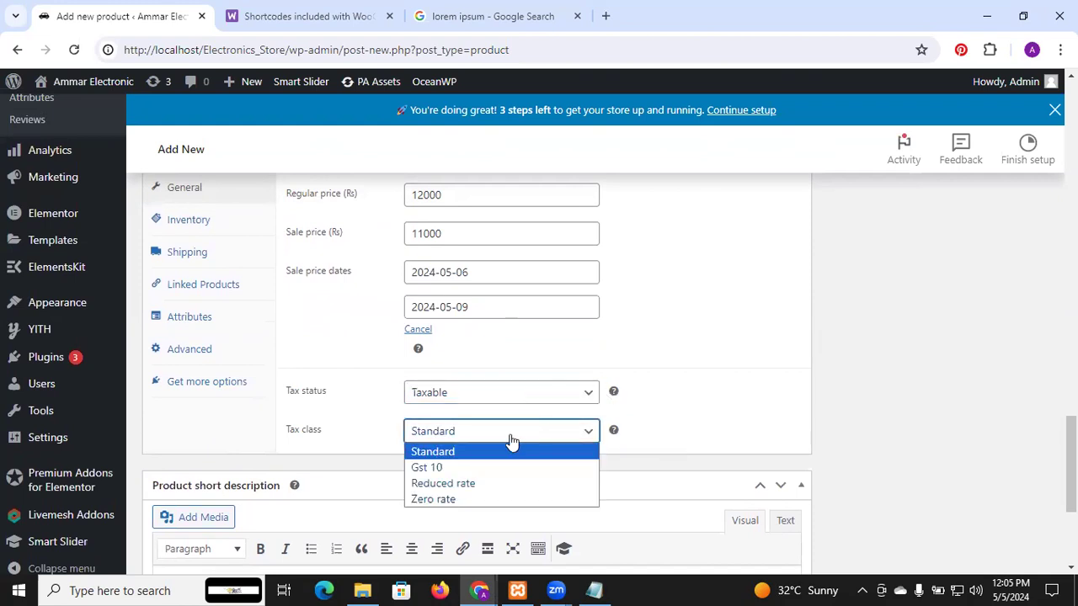
pyautogui.click(448, 469)
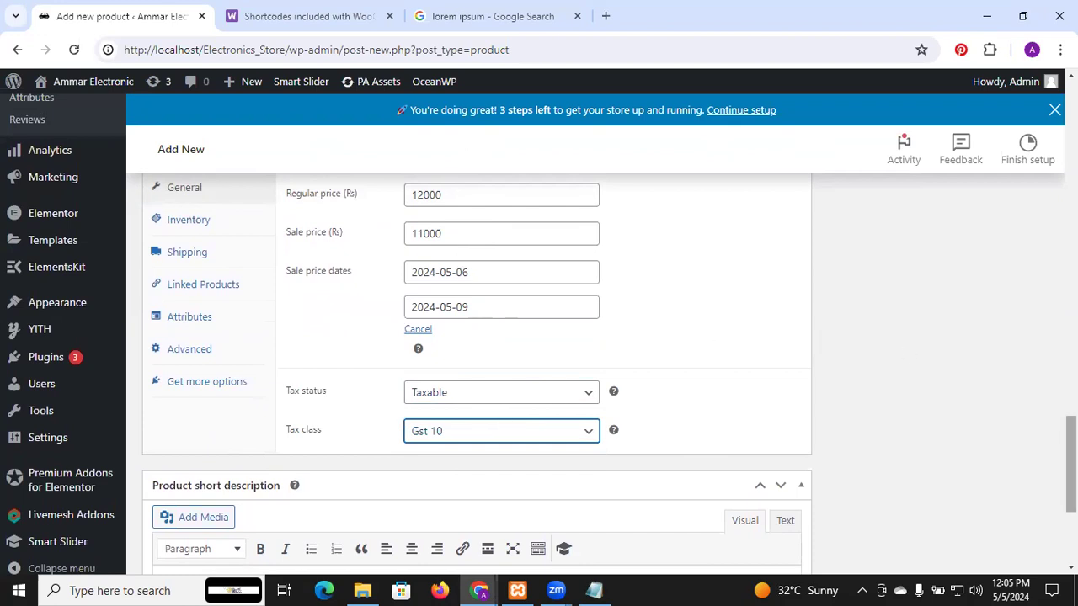
pyautogui.moveTo(1071, 464); pyautogui.dragTo(1071, 434)
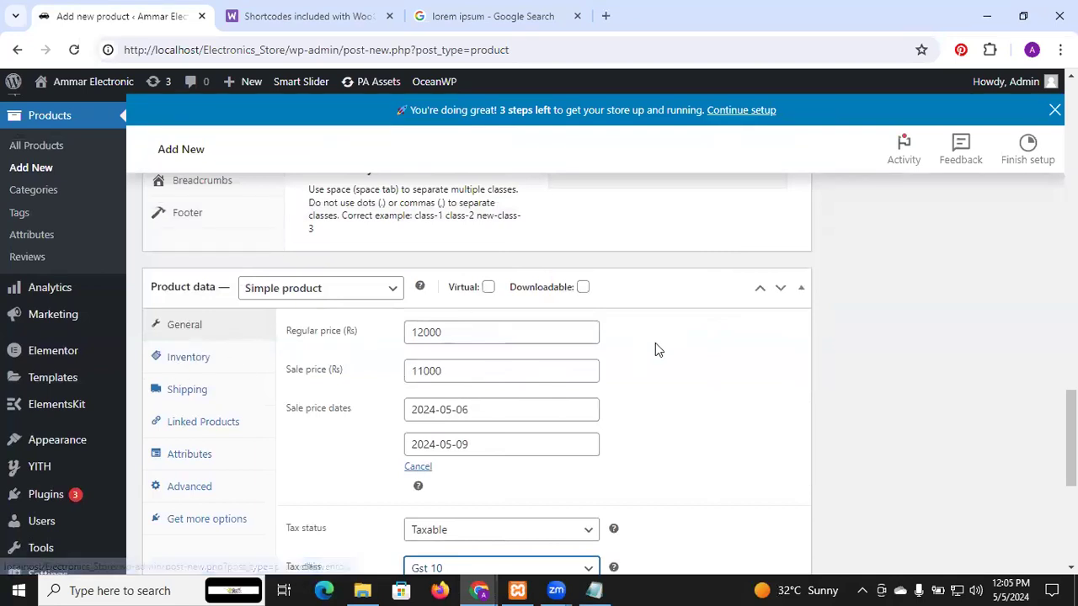
pyautogui.moveTo(1071, 437); pyautogui.dragTo(1071, 450)
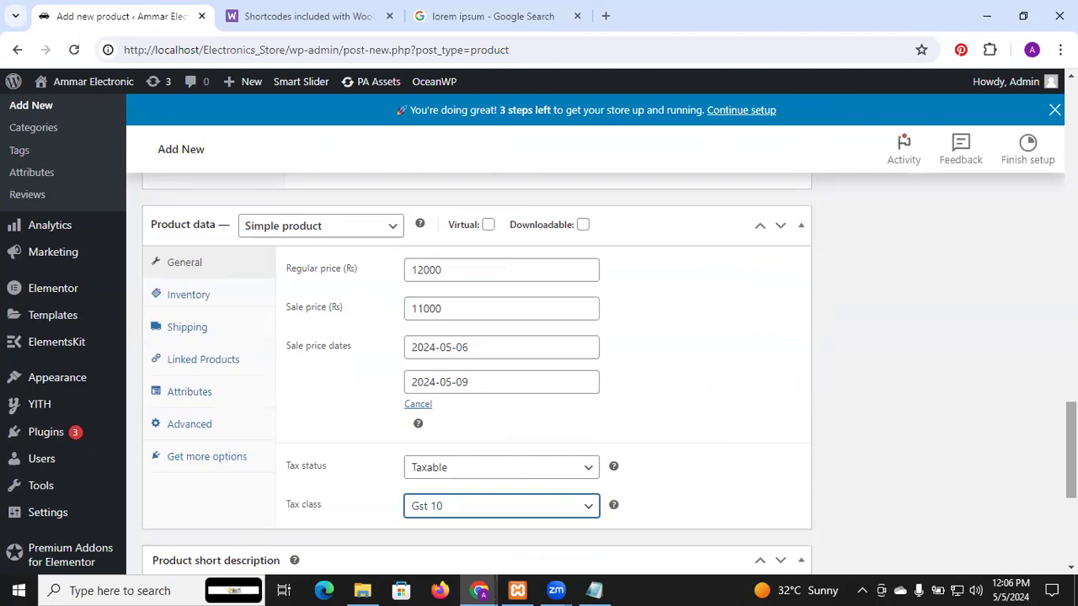
pyautogui.moveTo(1071, 449); pyautogui.dragTo(1071, 448)
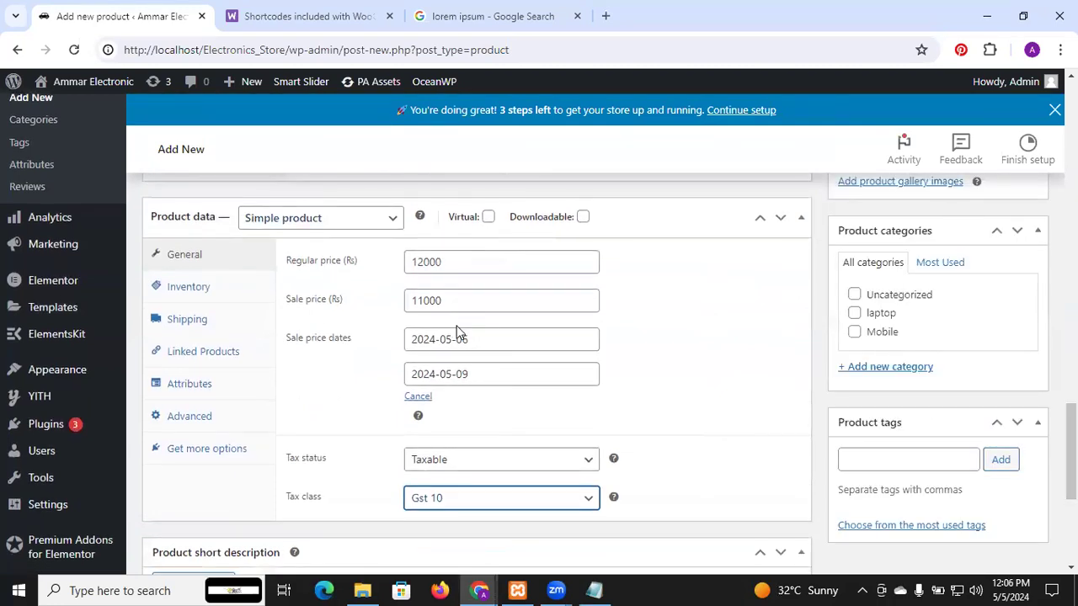
pyautogui.moveTo(1071, 451); pyautogui.dragTo(1071, 458)
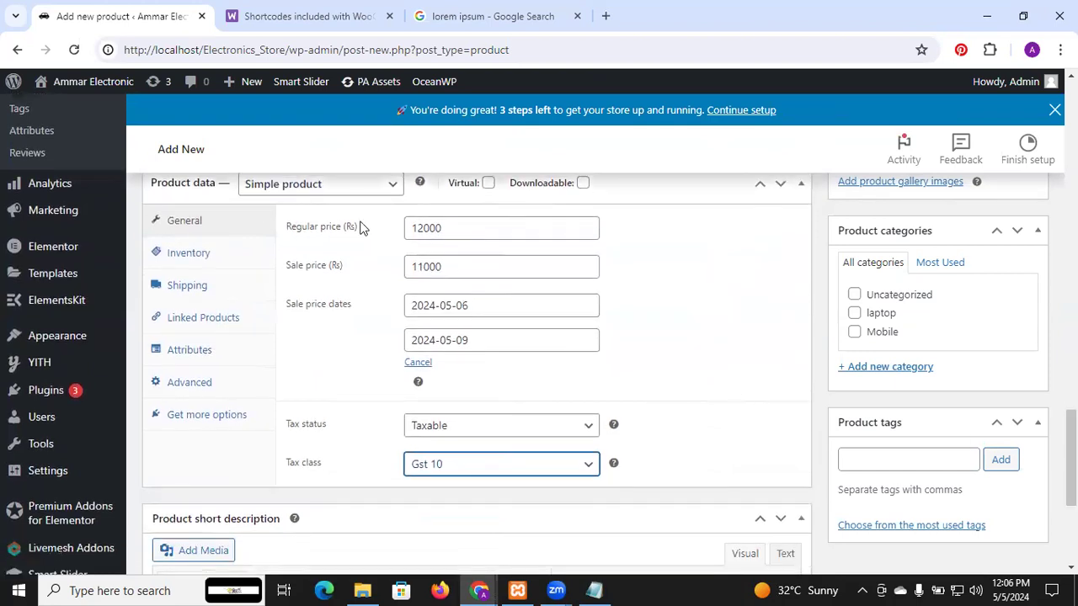
# Step: Enter SM as the product's SKU in the inventory data
pyautogui.click(188, 255)
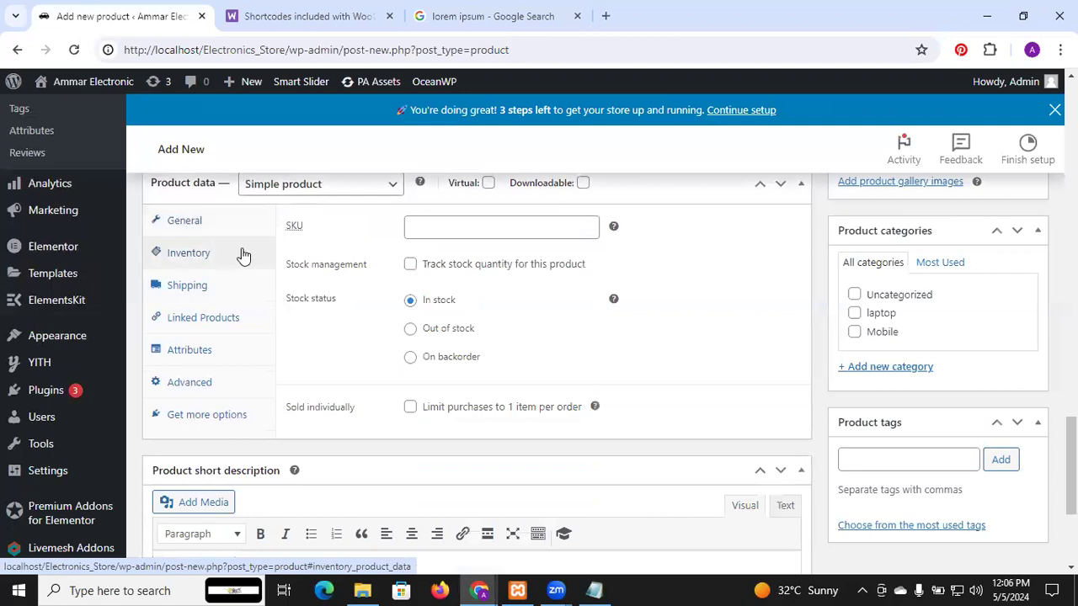
pyautogui.click(468, 228)
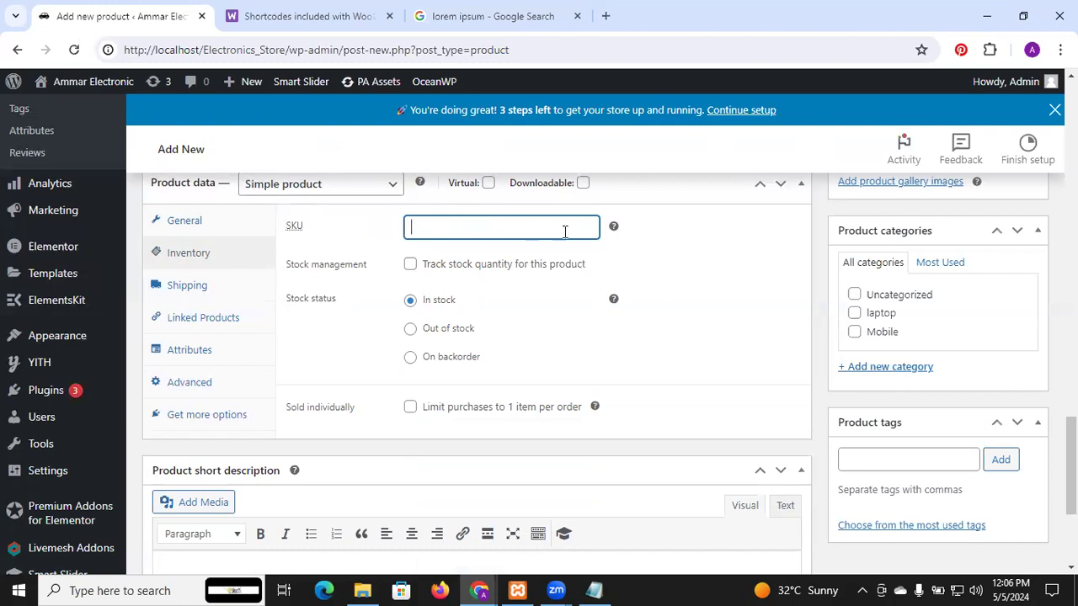
pyautogui.moveTo(618, 231)
pyautogui.write('SM')
# Step: Track the product's stock with quantity 10 and low stock threshold 2, and limit purchases to 1 item per order
pyautogui.click(410, 265)
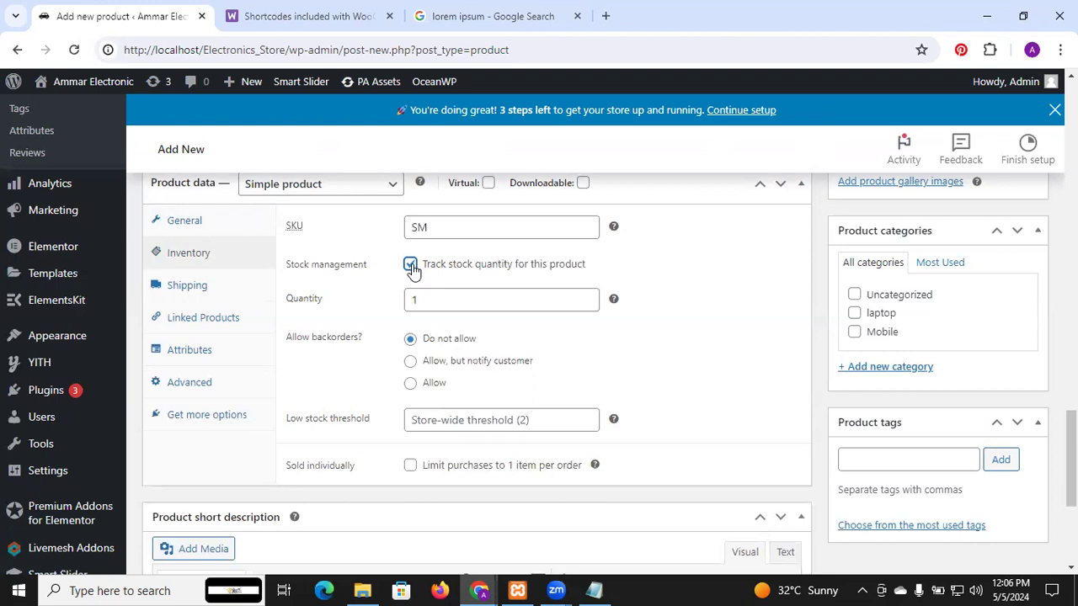
pyautogui.click(432, 304)
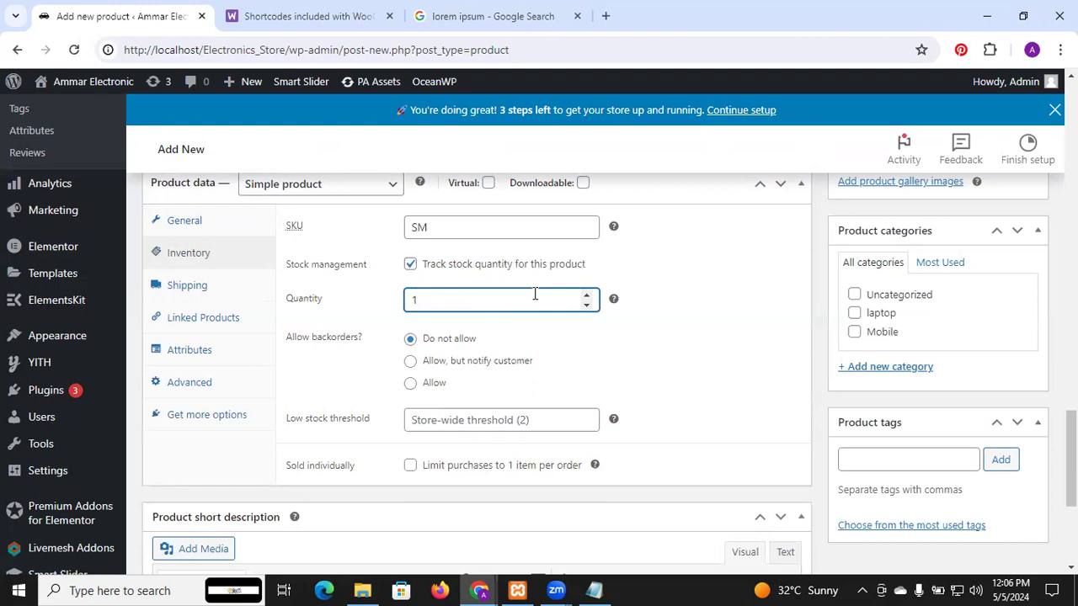
pyautogui.write('0')
pyautogui.click(447, 421)
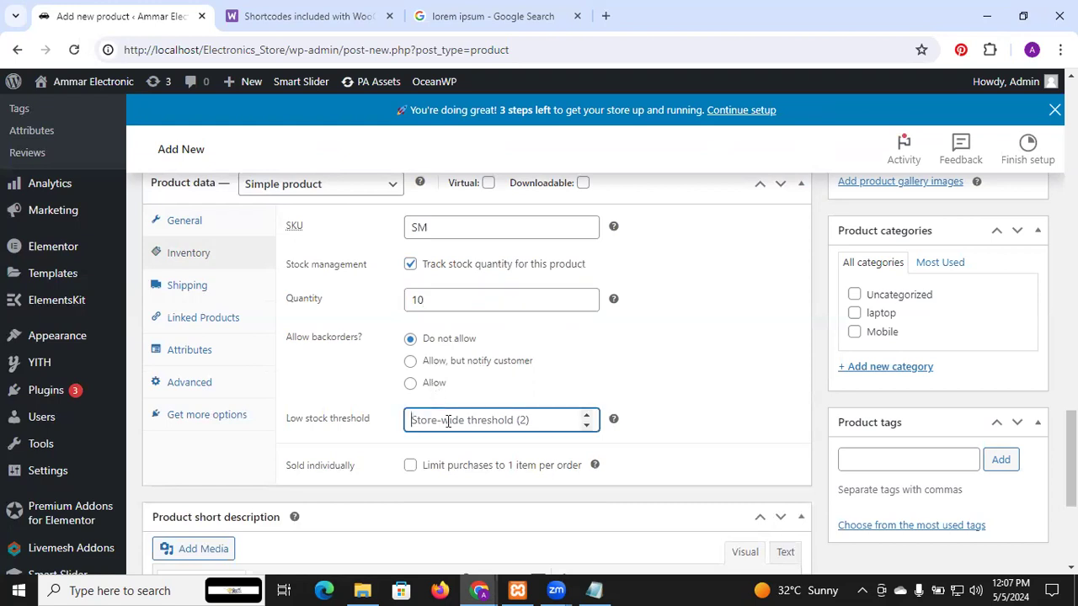
pyautogui.write('2')
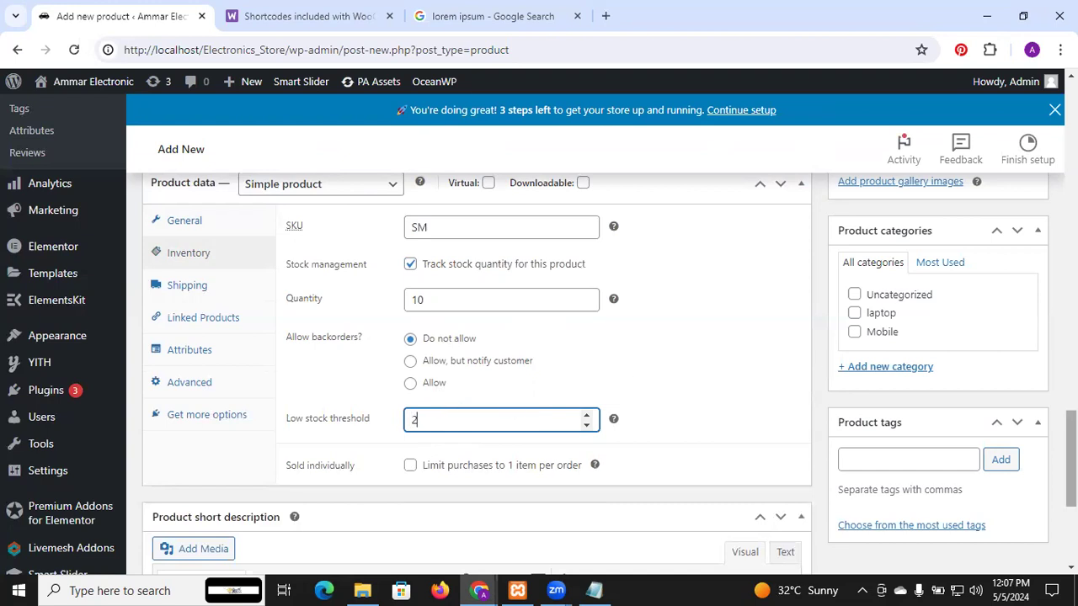
pyautogui.scroll(-2, 1071, 459)
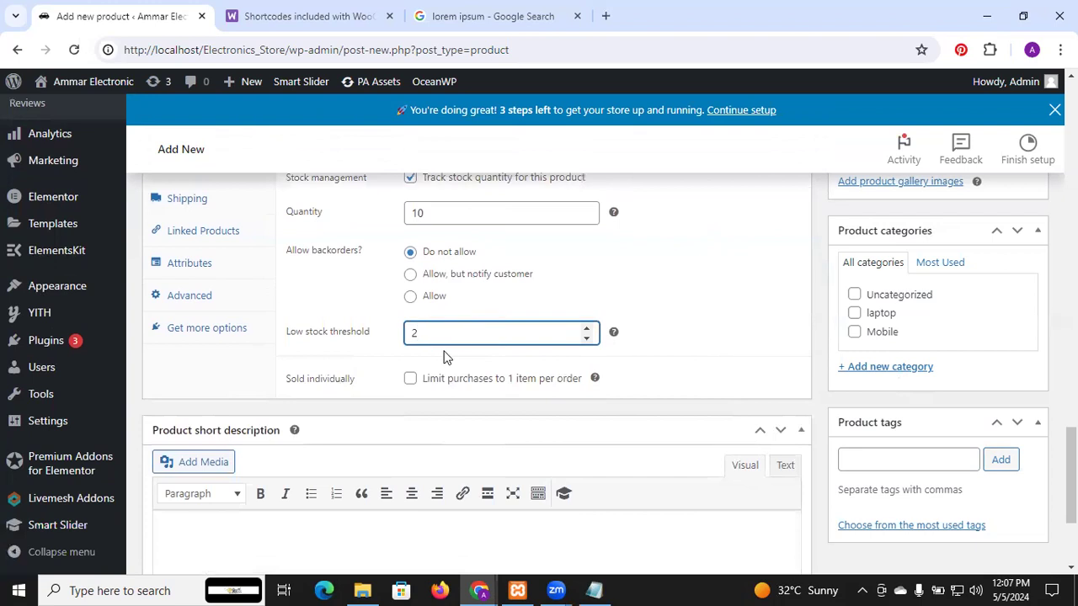
pyautogui.click(410, 380)
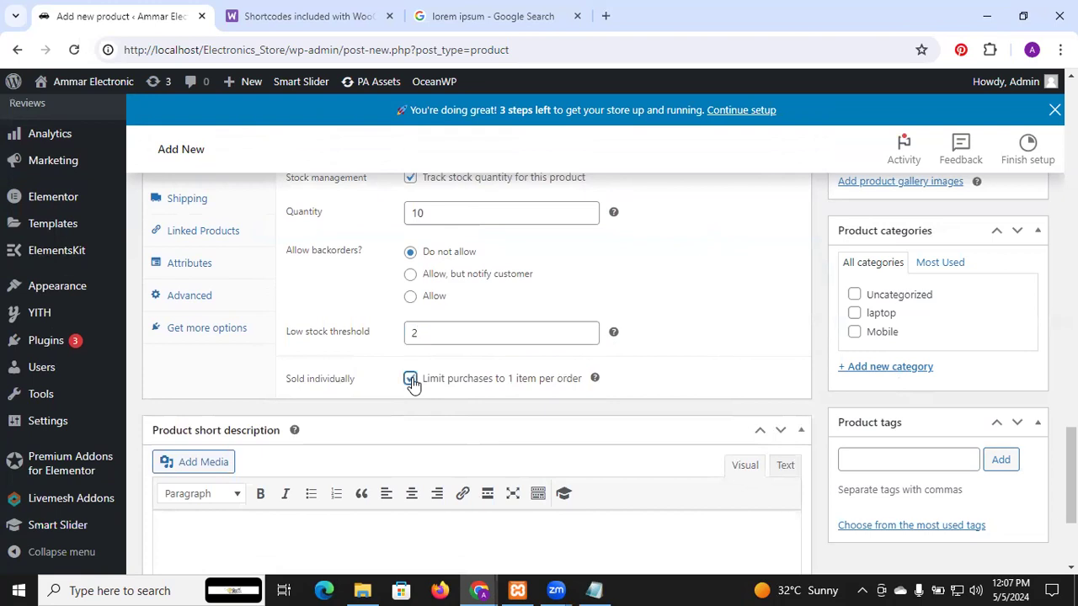
# Step: Open the product's linked products data and examine the Upsells and Cross-sells search fields
pyautogui.scroll(3, 486, 361)
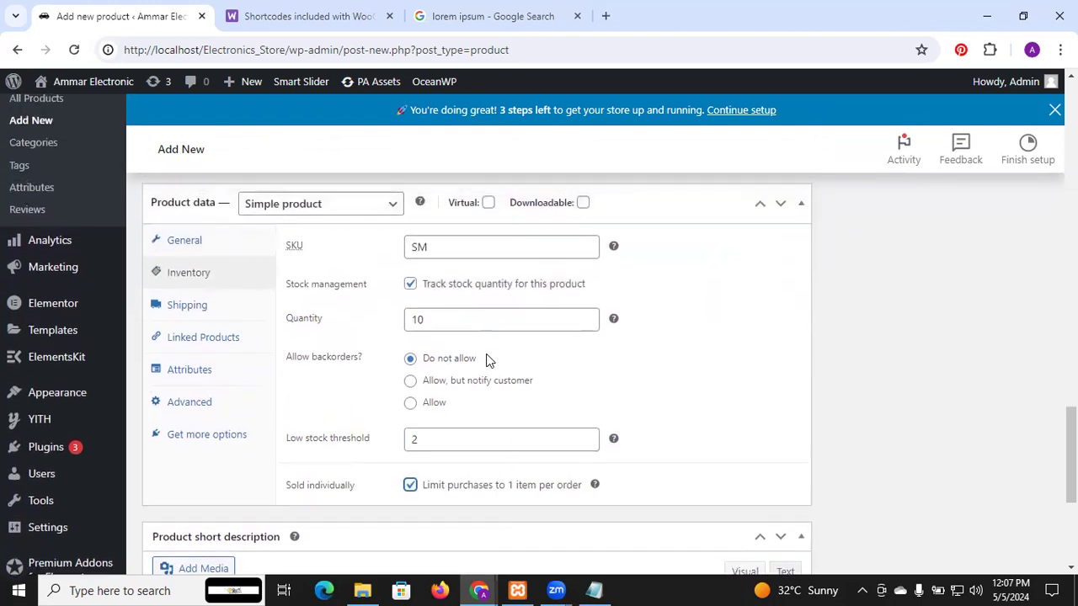
pyautogui.scroll(-3, 362, 354)
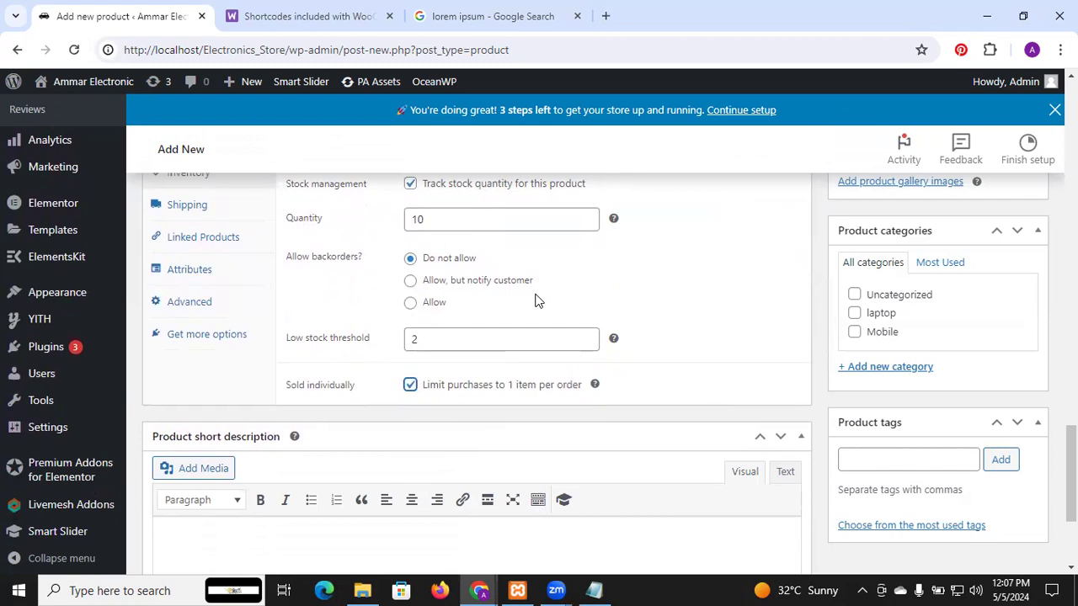
pyautogui.scroll(1, 539, 300)
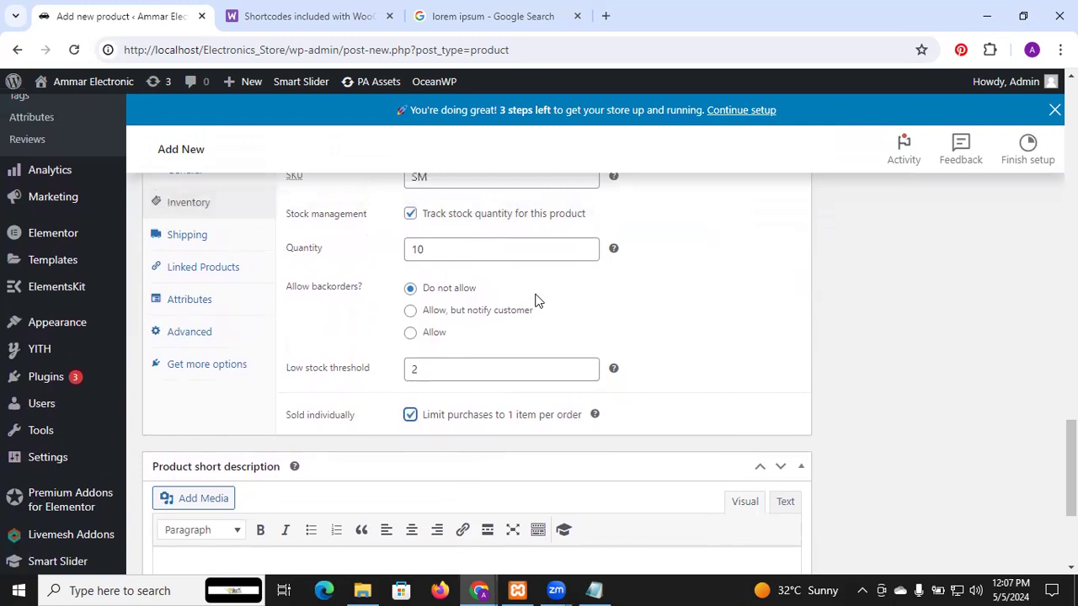
pyautogui.click(207, 268)
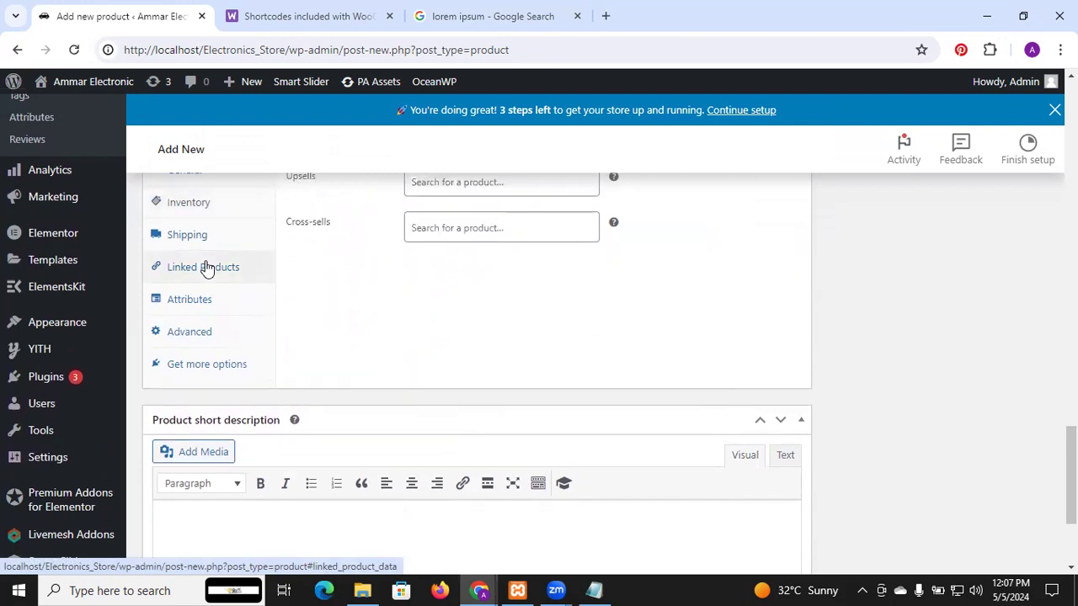
pyautogui.scroll(2, 534, 274)
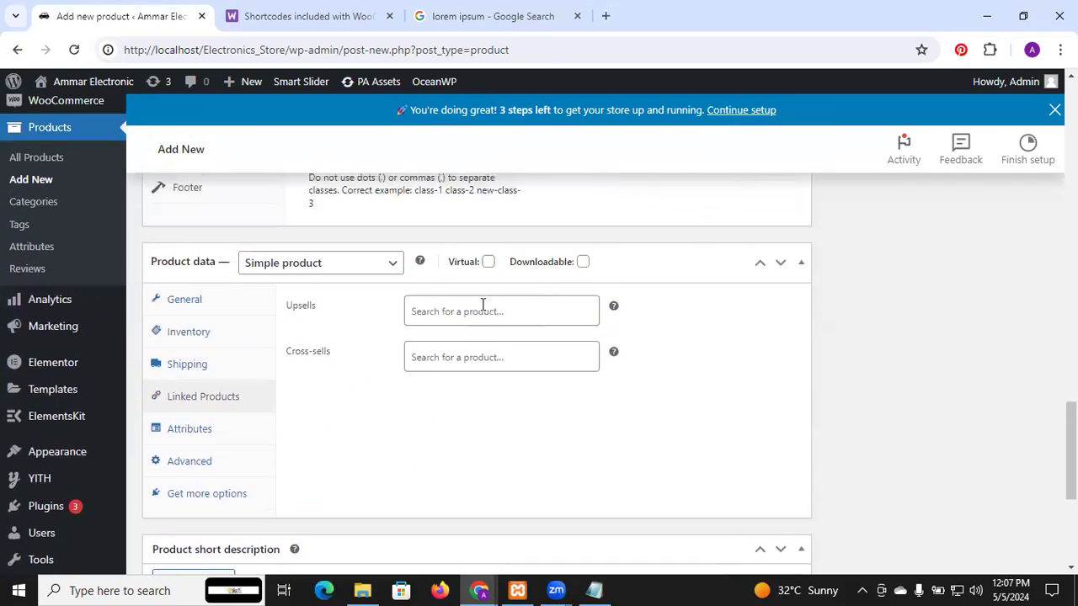
pyautogui.click(482, 304)
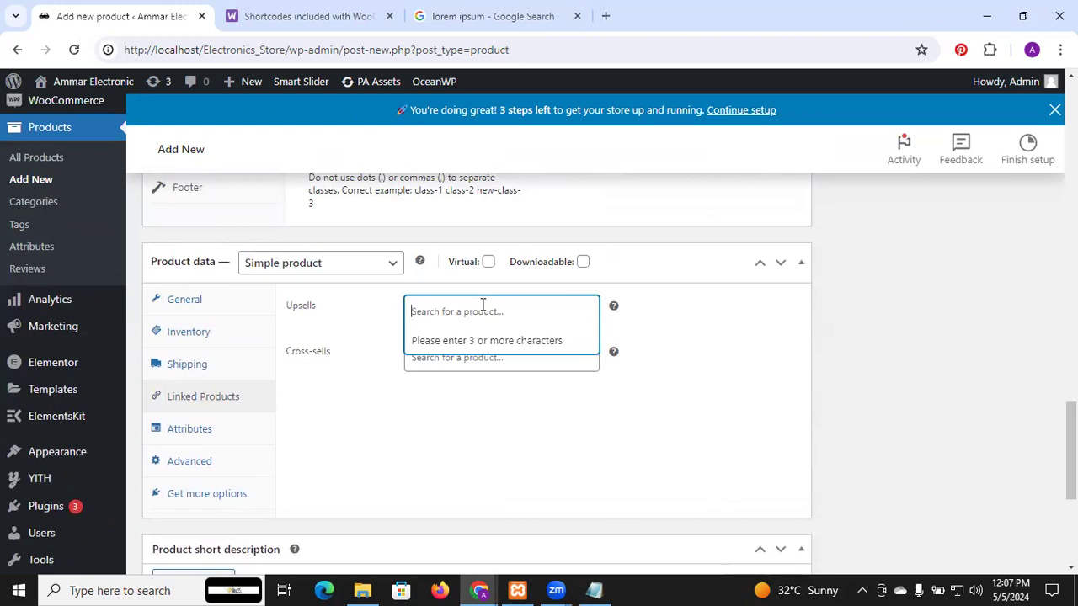
pyautogui.click(379, 392)
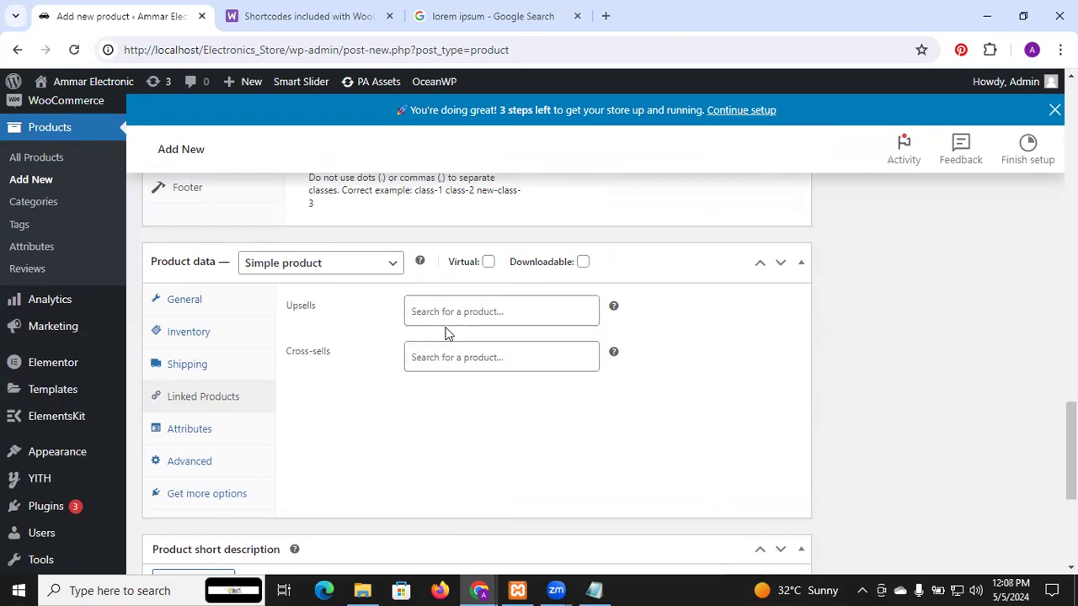
pyautogui.moveTo(614, 307)
pyautogui.click(544, 313)
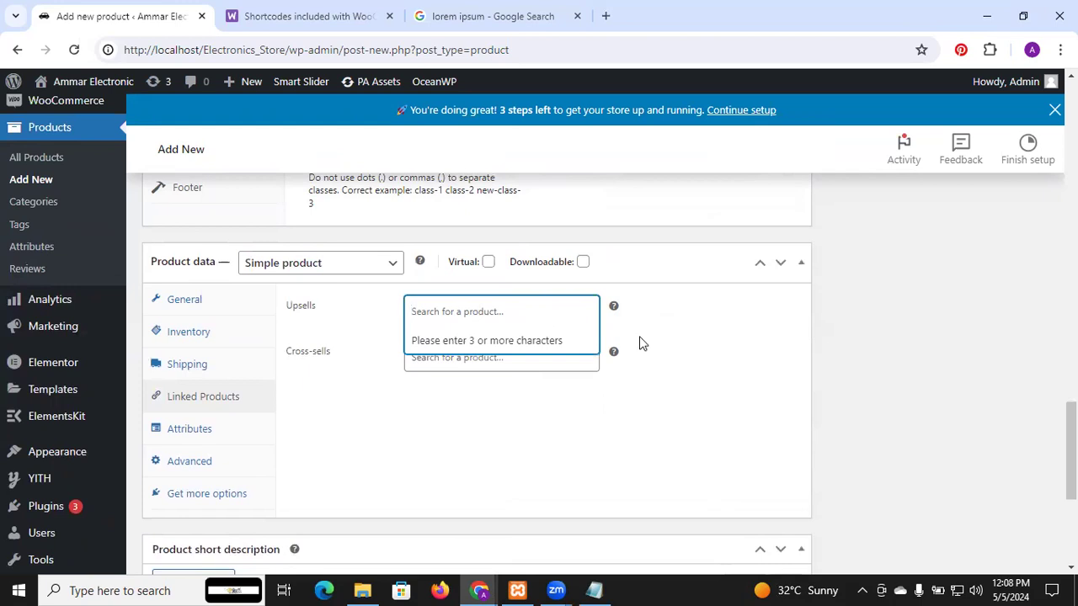
pyautogui.click(709, 369)
# Step: Fill the product short description with three copies of the copied Lorem ipsum placeholder paragraph
pyautogui.scroll(-2, 399, 416)
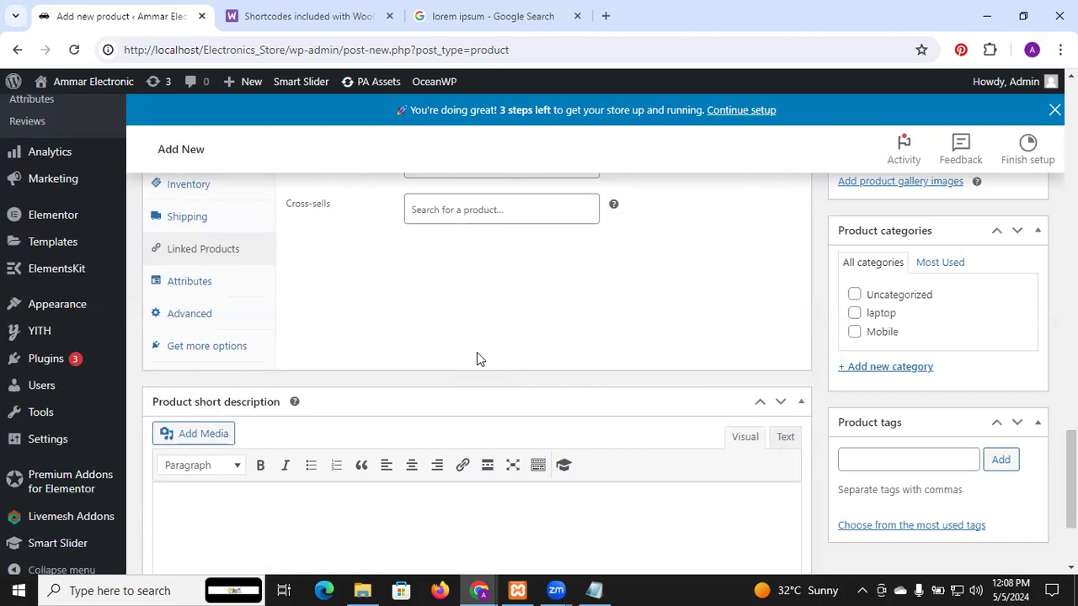
pyautogui.scroll(-2, 477, 358)
pyautogui.click(327, 341)
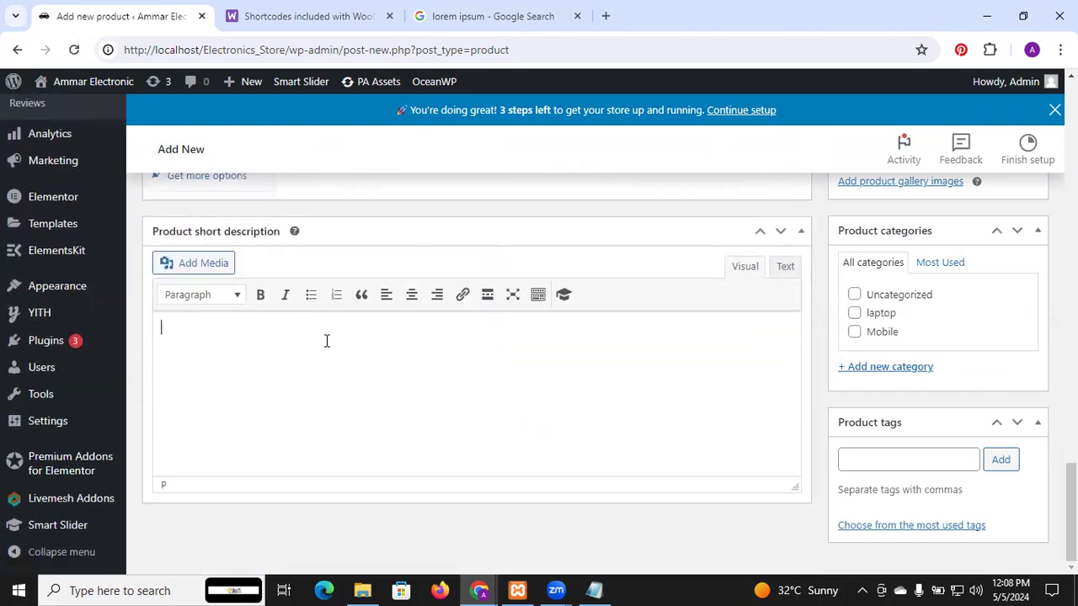
pyautogui.hotkey('ctrl', 'v')
pyautogui.hotkey('ctrl', 'v')
pyautogui.hotkey('ctrl', 'v')
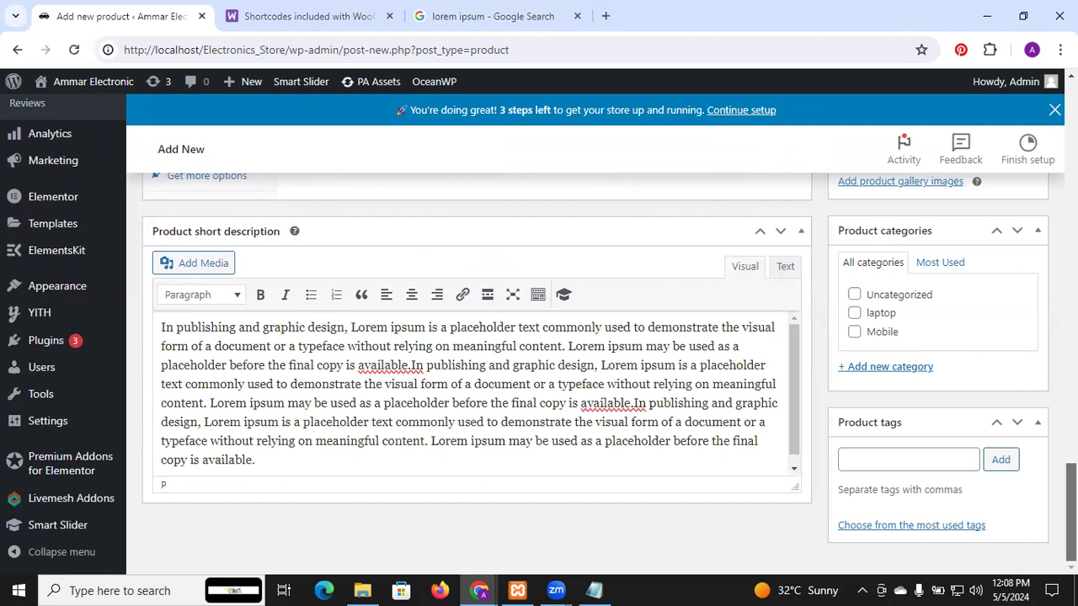
# Step: Set the green phone picture 01.jpg from the media library as the product image
pyautogui.scroll(15, 477, 379)
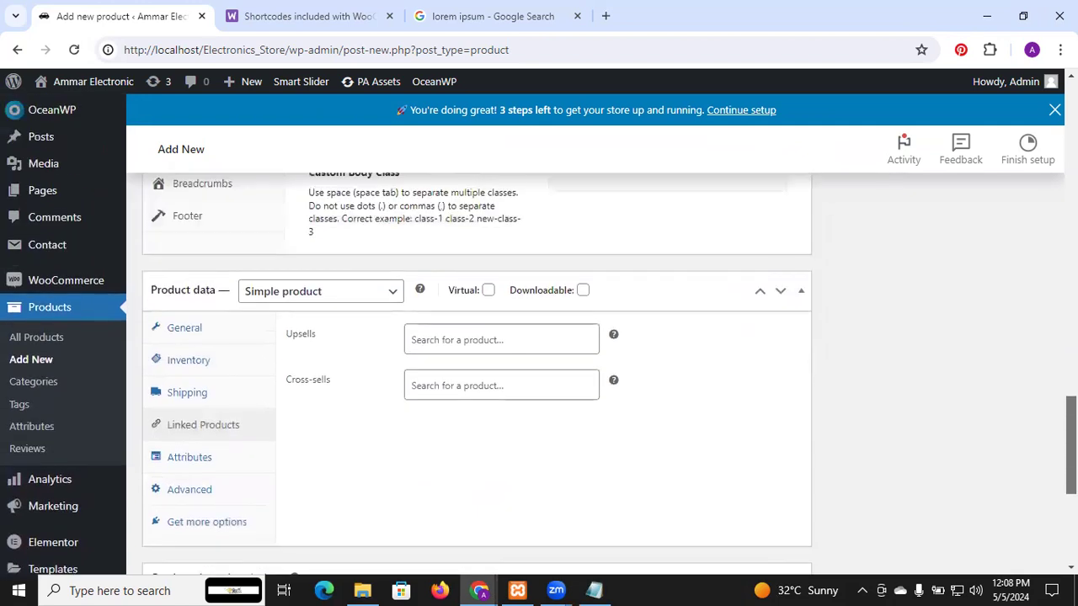
pyautogui.scroll(3, 590, 354)
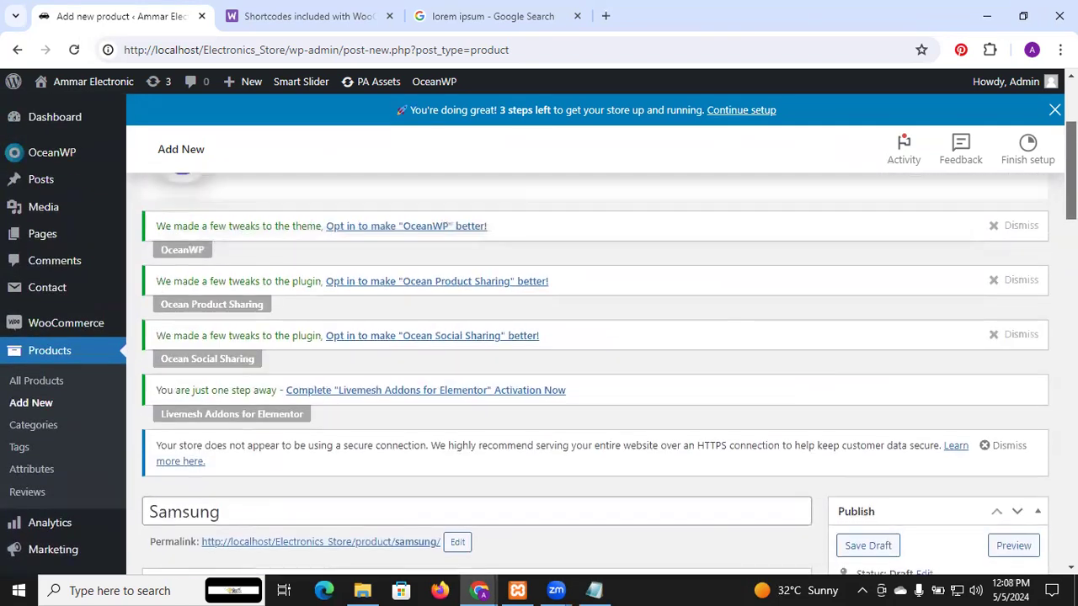
pyautogui.scroll(-5, 589, 354)
pyautogui.scroll(-1, 477, 379)
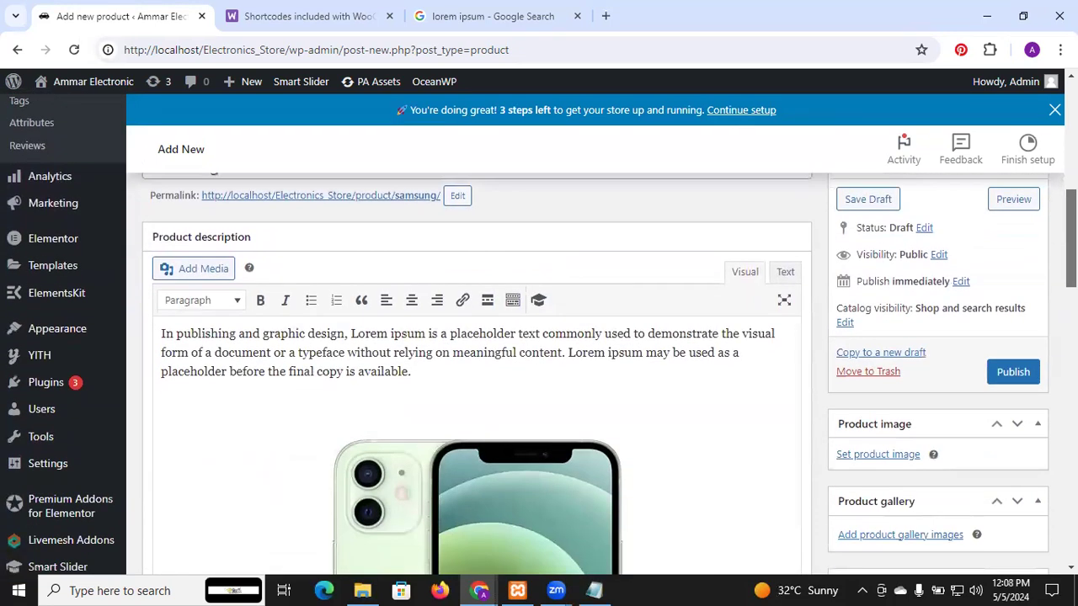
pyautogui.scroll(-1, 477, 379)
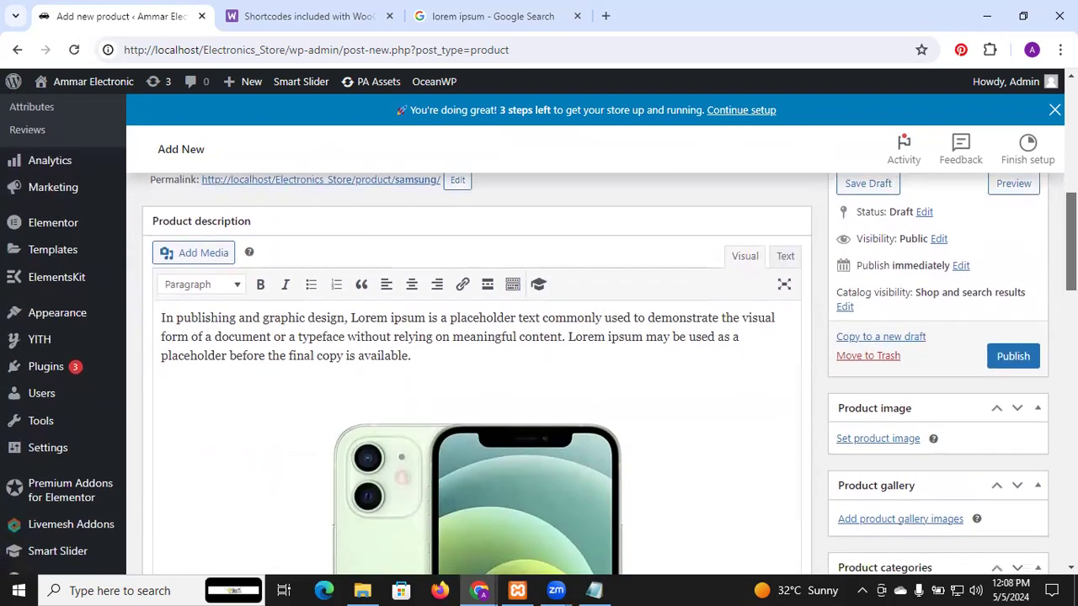
pyautogui.scroll(-3, 477, 379)
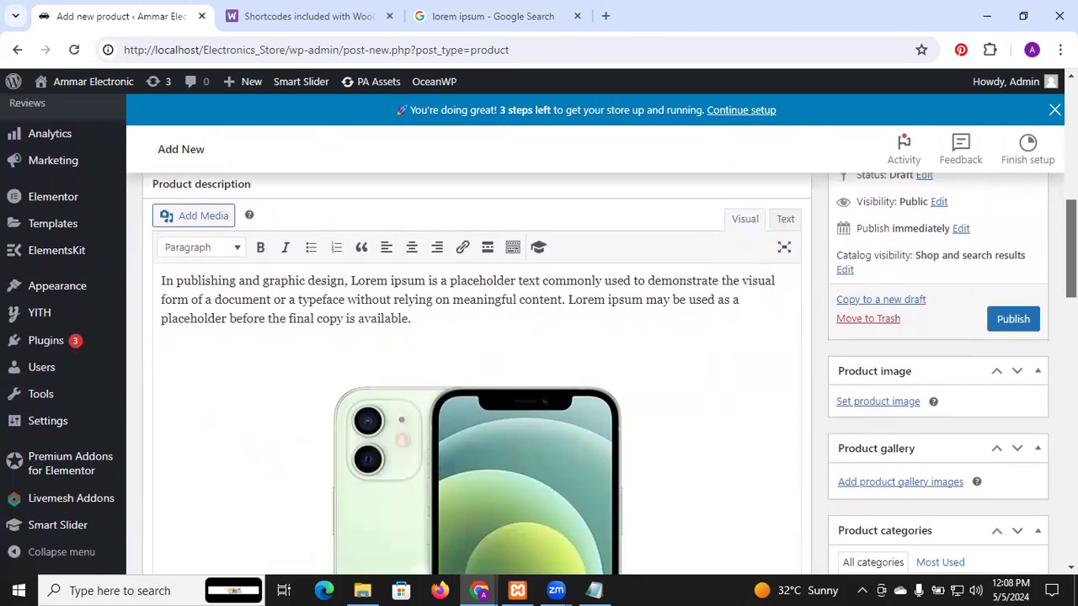
pyautogui.scroll(-1, 477, 379)
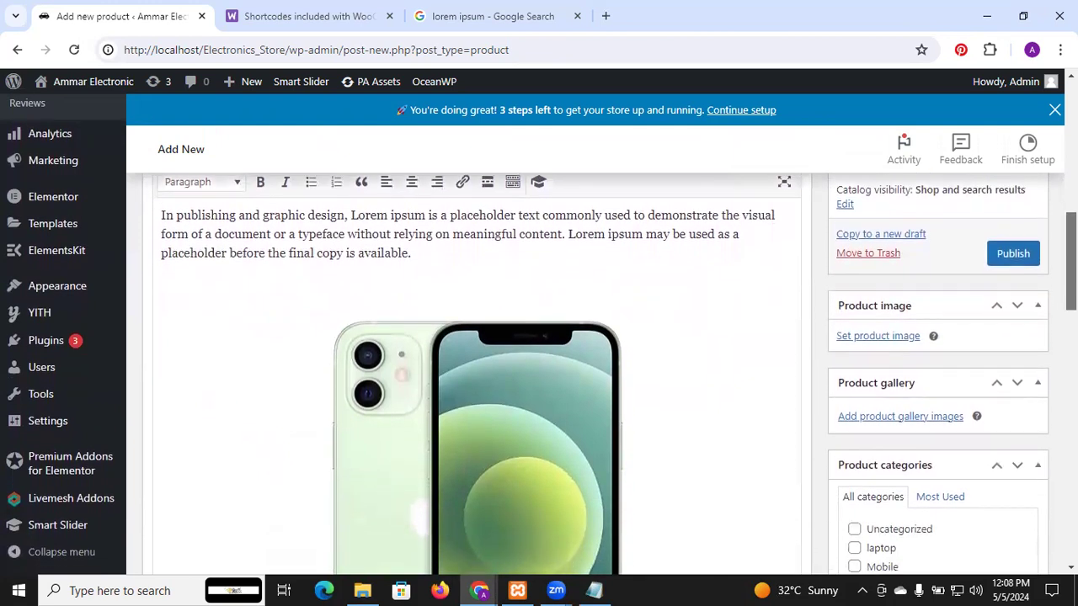
pyautogui.scroll(-2, 476, 379)
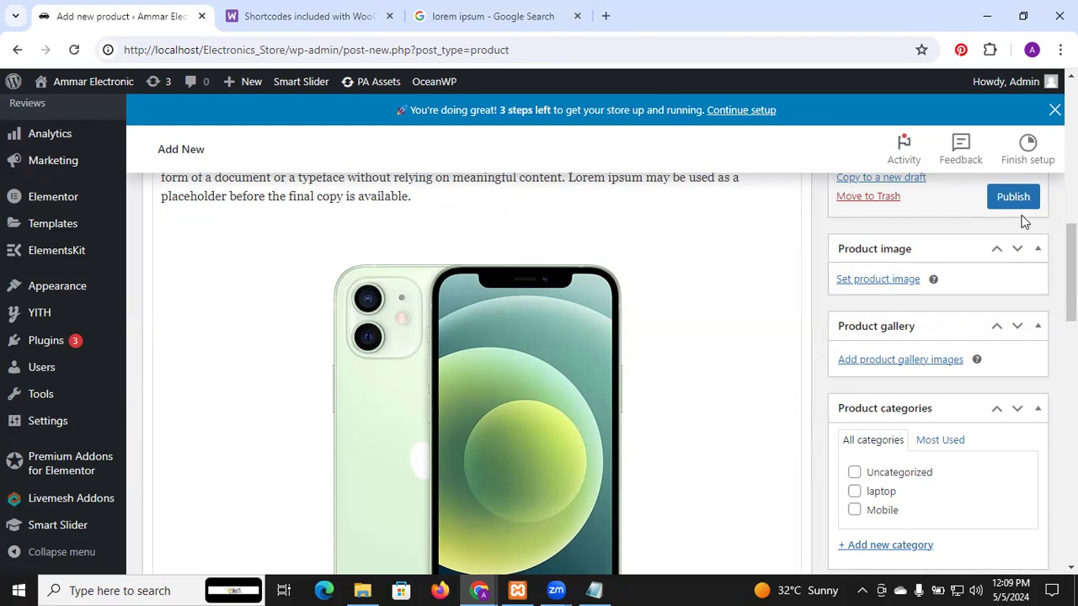
pyautogui.click(899, 283)
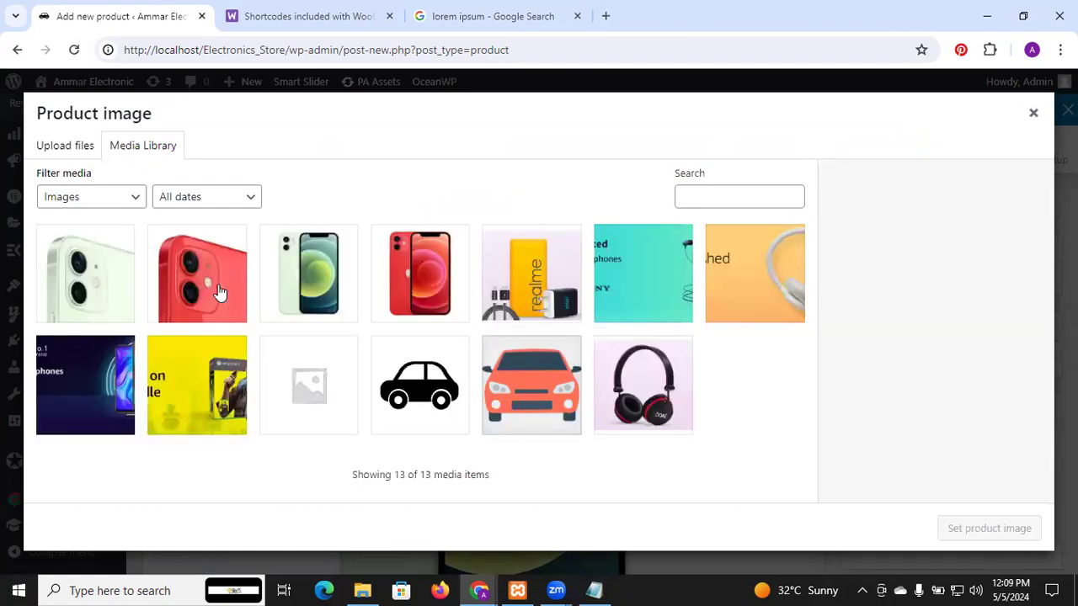
pyautogui.click(298, 289)
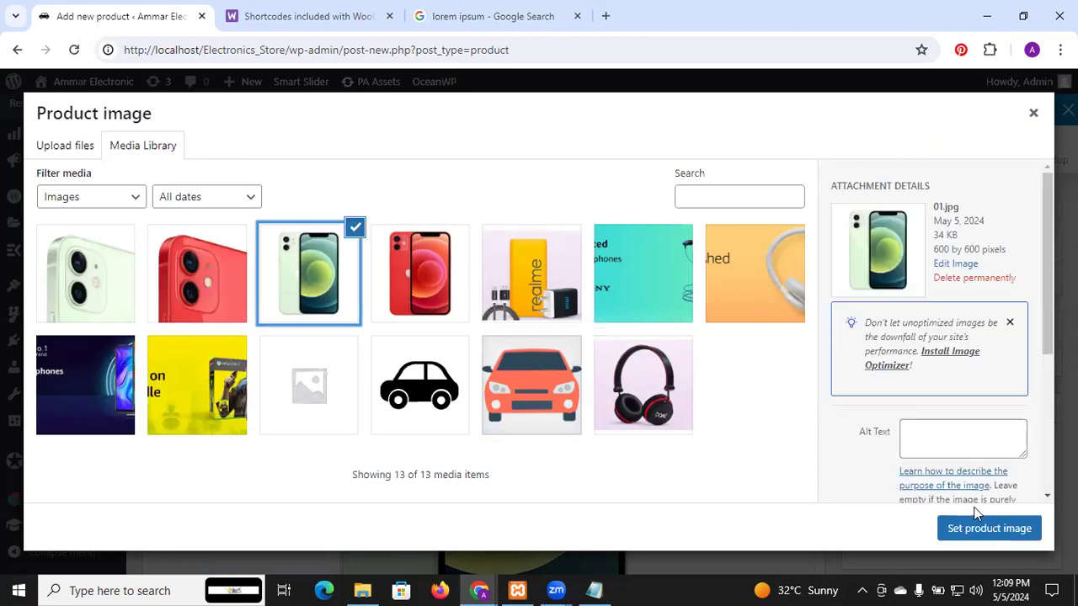
pyautogui.click(986, 532)
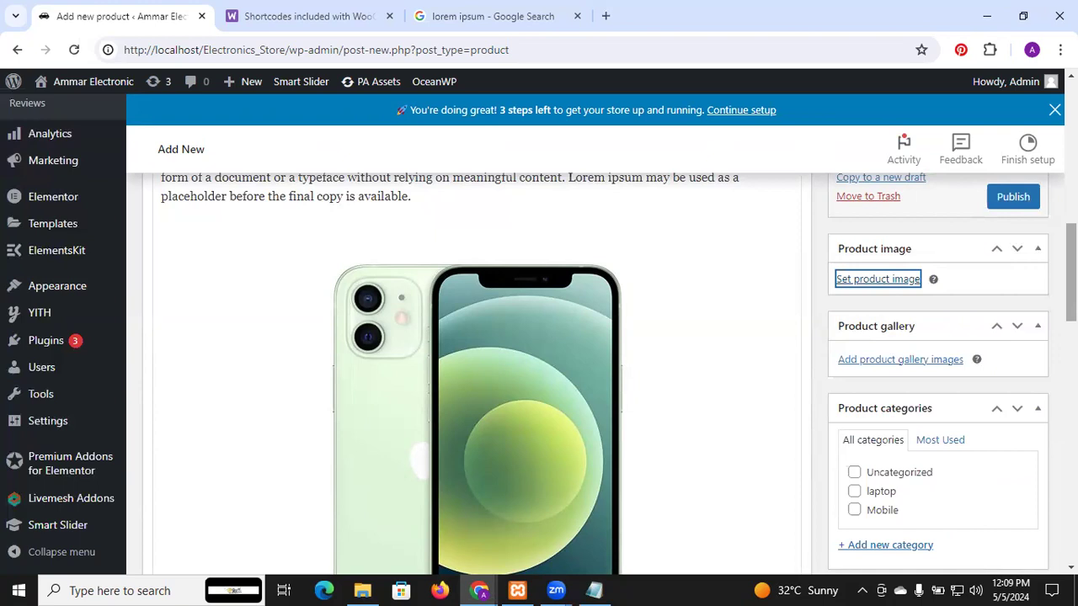
# Step: Add the green and red phone pictures and both camera close-ups from the media library to the product gallery
pyautogui.scroll(-3, 619, 374)
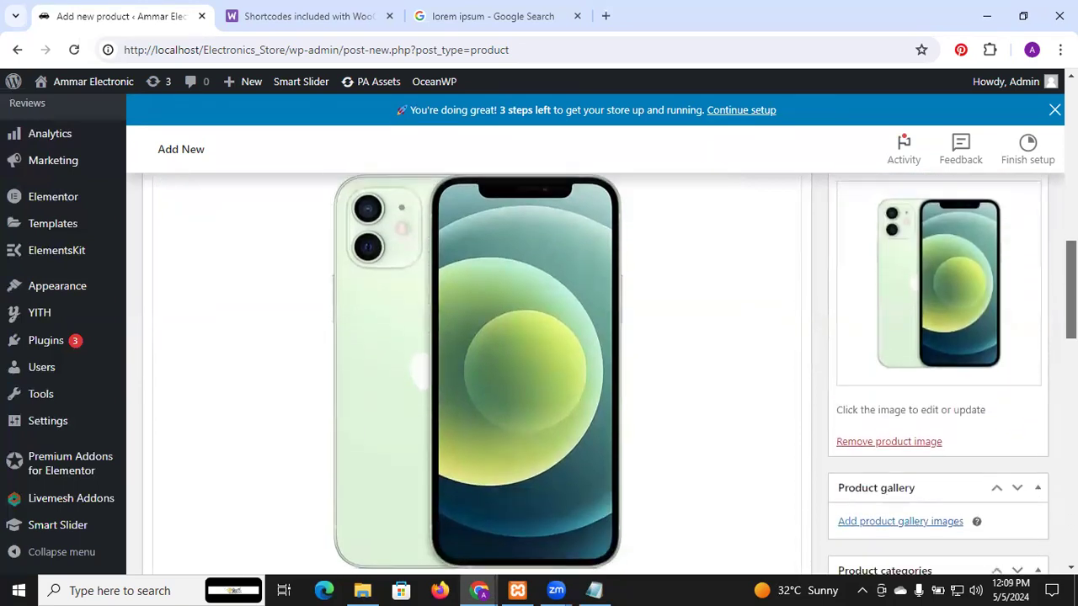
pyautogui.scroll(-1, 614, 374)
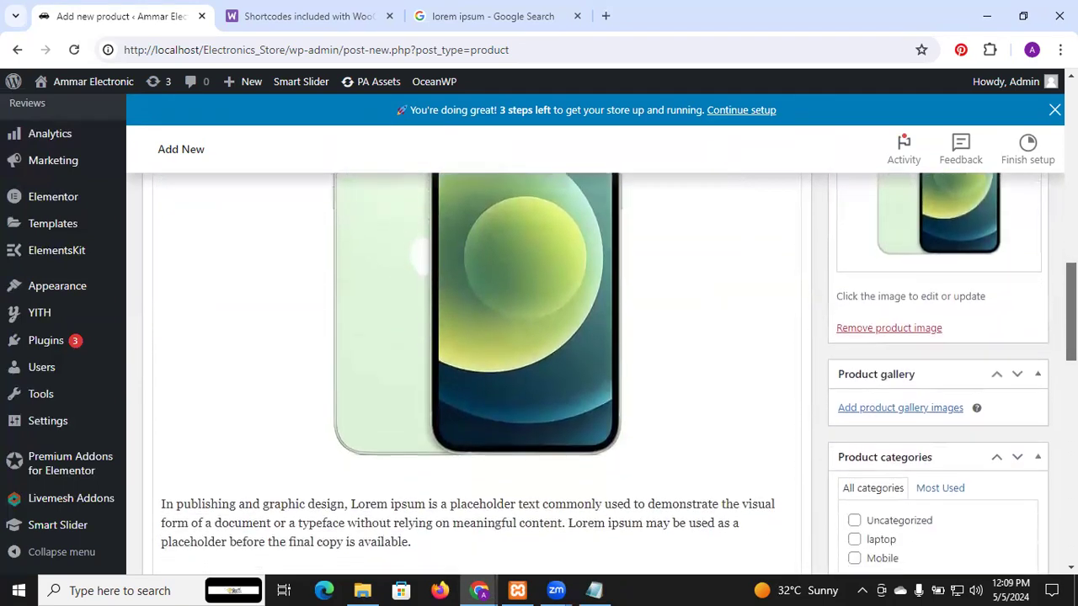
pyautogui.scroll(1, 539, 337)
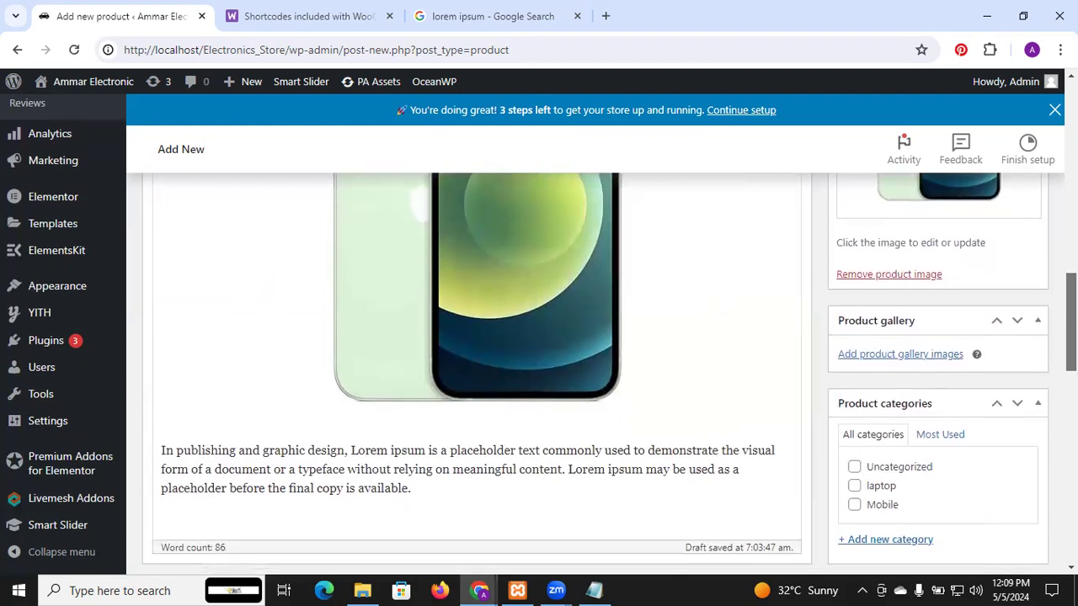
pyautogui.scroll(2, 1014, 324)
pyautogui.scroll(-4, 1014, 324)
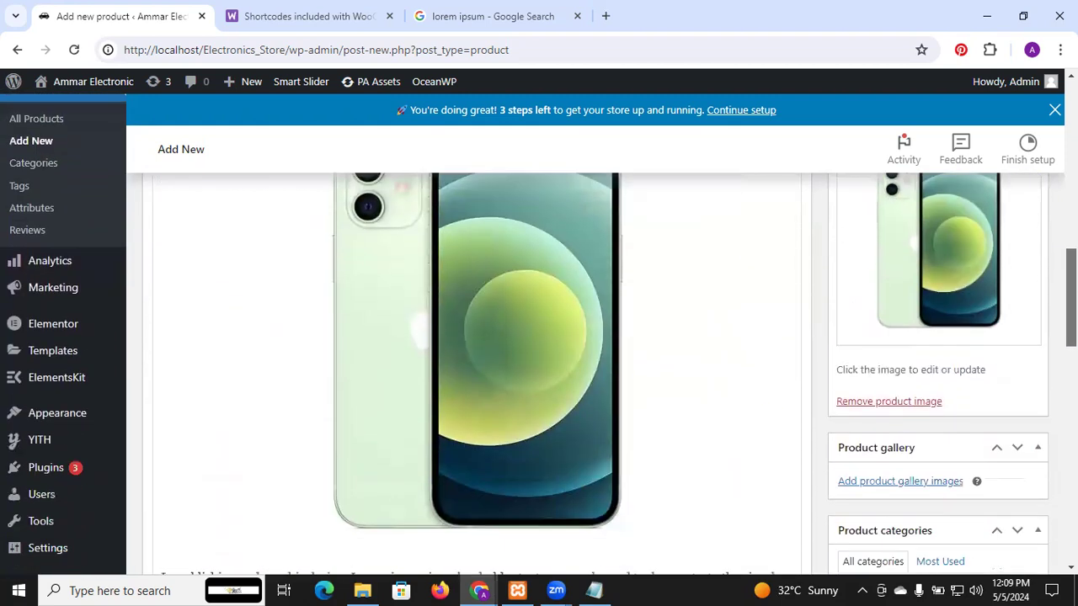
pyautogui.click(942, 318)
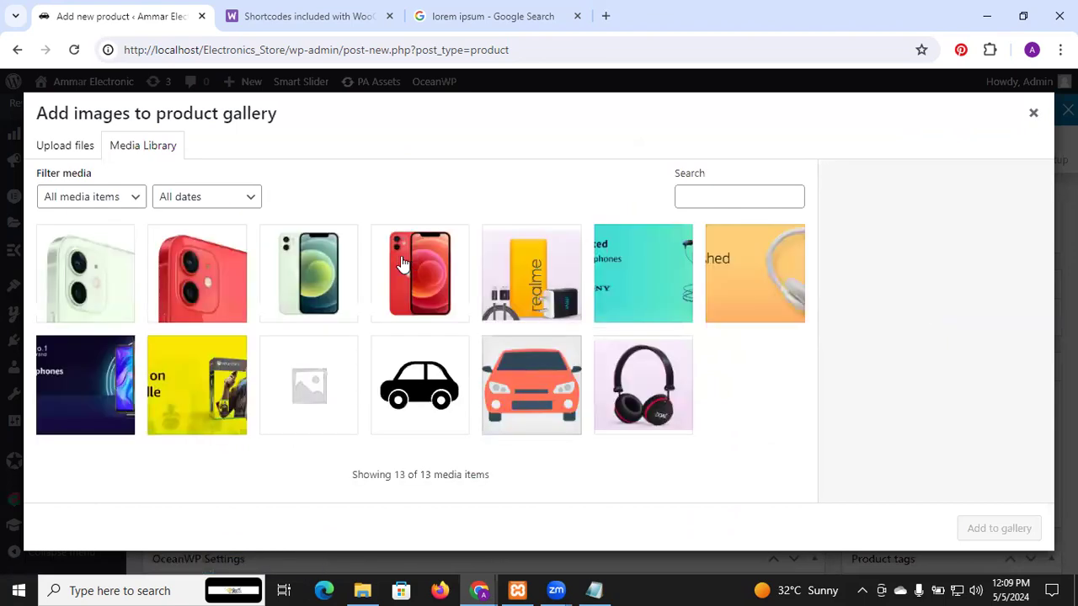
pyautogui.click(96, 277)
pyautogui.click(199, 283)
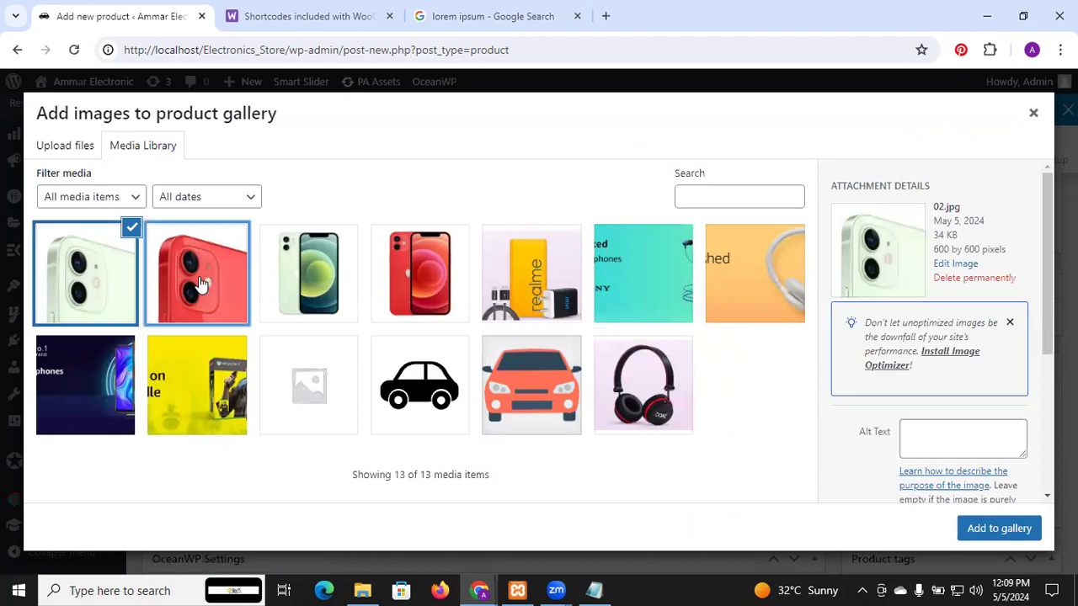
pyautogui.click(296, 280)
pyautogui.click(391, 282)
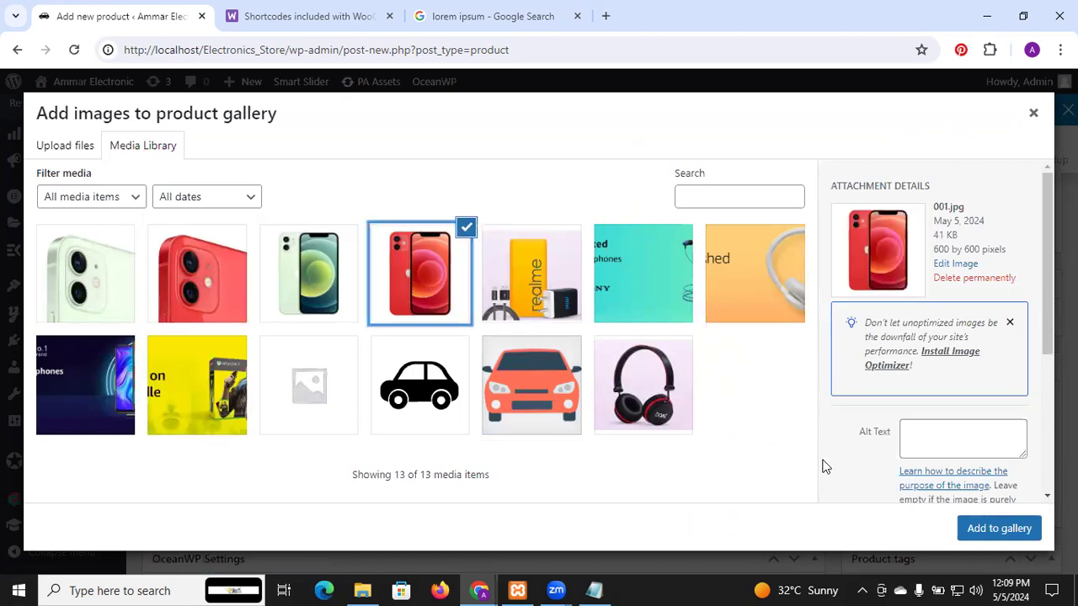
pyautogui.click(223, 259)
pyautogui.click(116, 261)
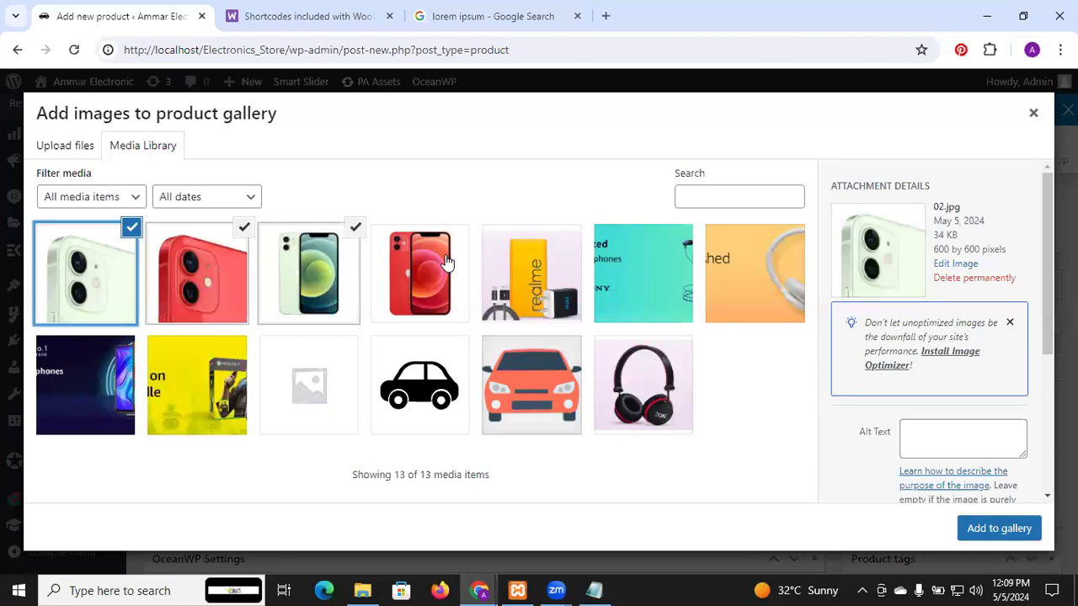
pyautogui.click(446, 263)
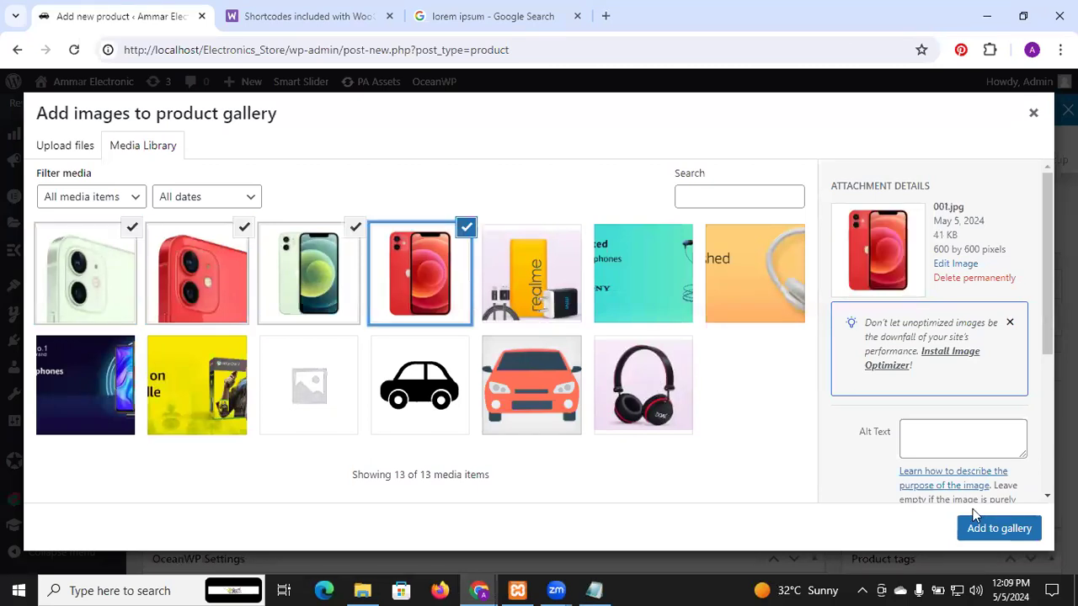
pyautogui.click(1014, 534)
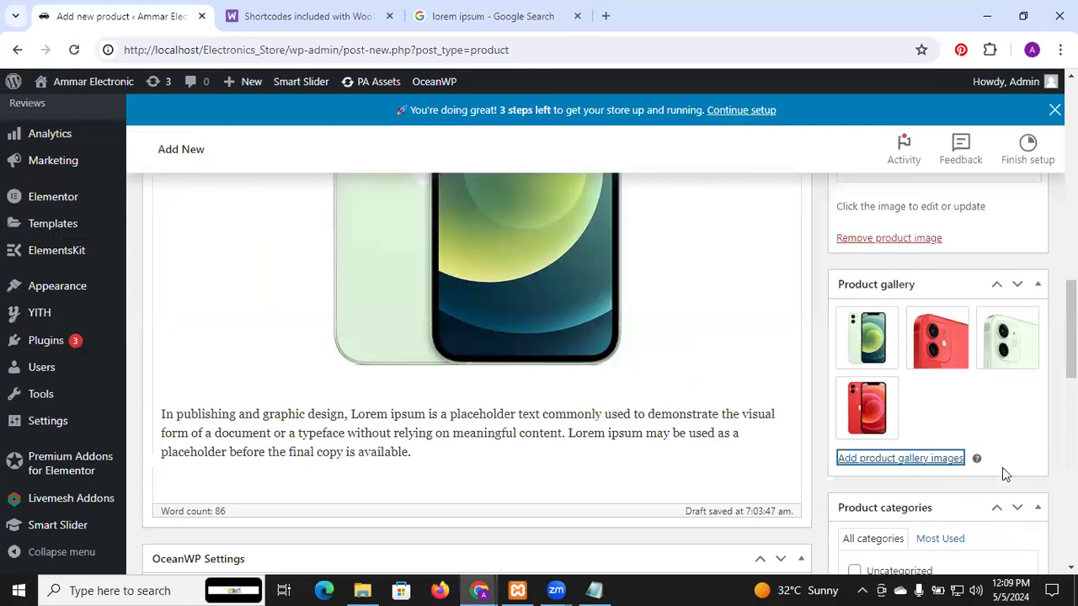
# Step: Assign the product to the Mobile category and add the product tag mobile
pyautogui.scroll(-3, 951, 358)
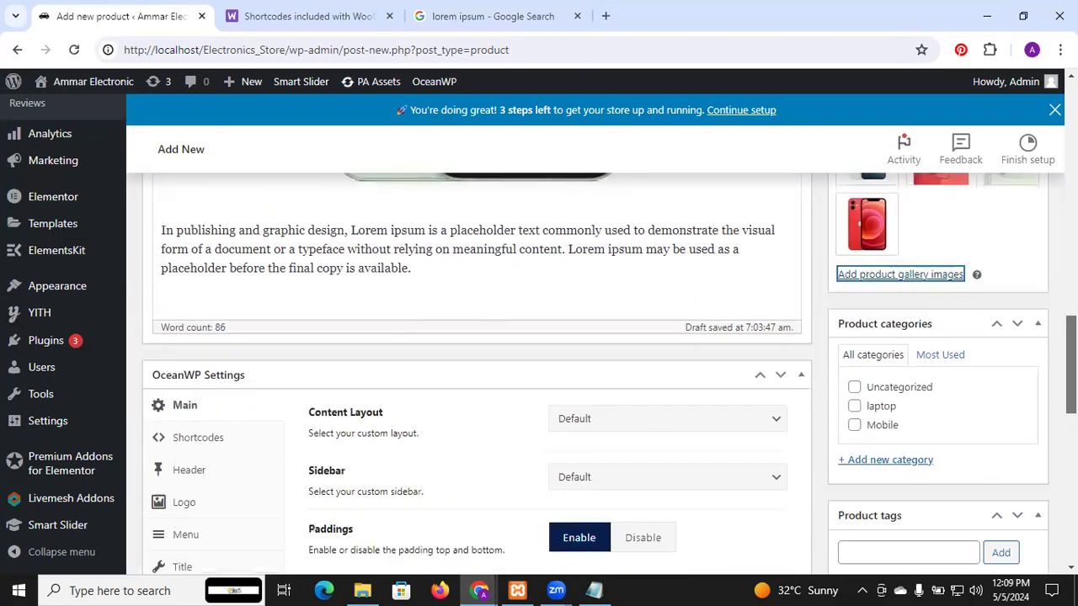
pyautogui.click(884, 373)
pyautogui.scroll(-3, 1071, 374)
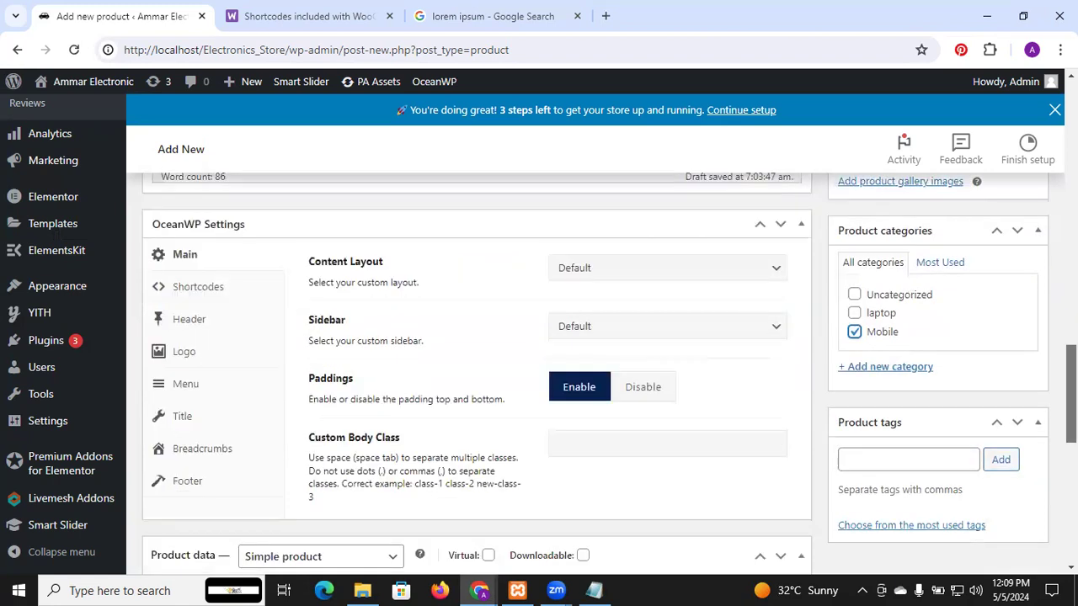
pyautogui.click(923, 456)
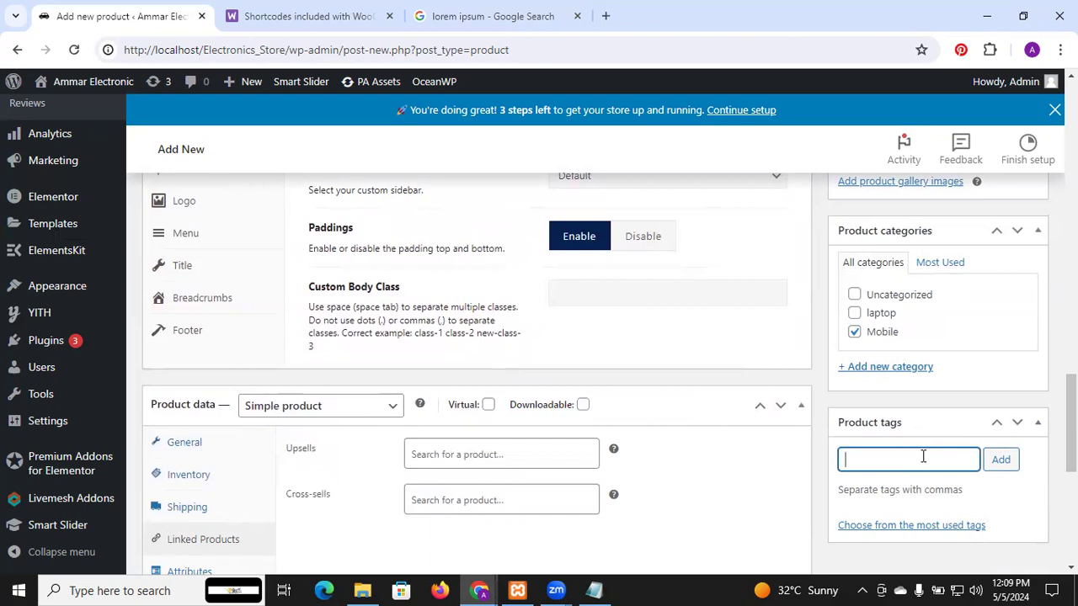
pyautogui.write('mobile')
pyautogui.press('Return')
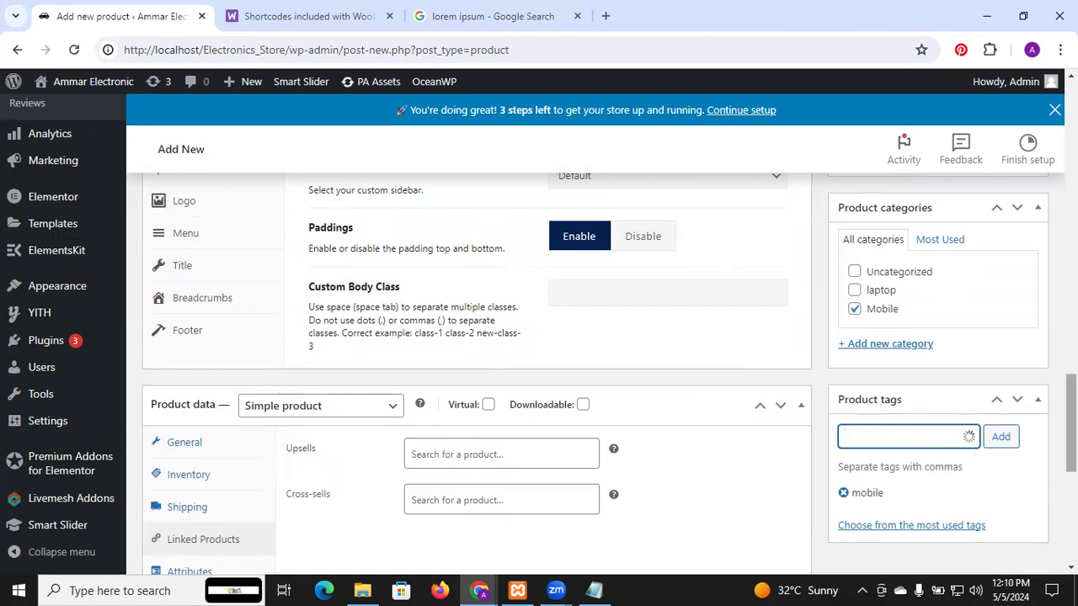
# Step: Publish the Samsung product
pyautogui.scroll(-2, 929, 466)
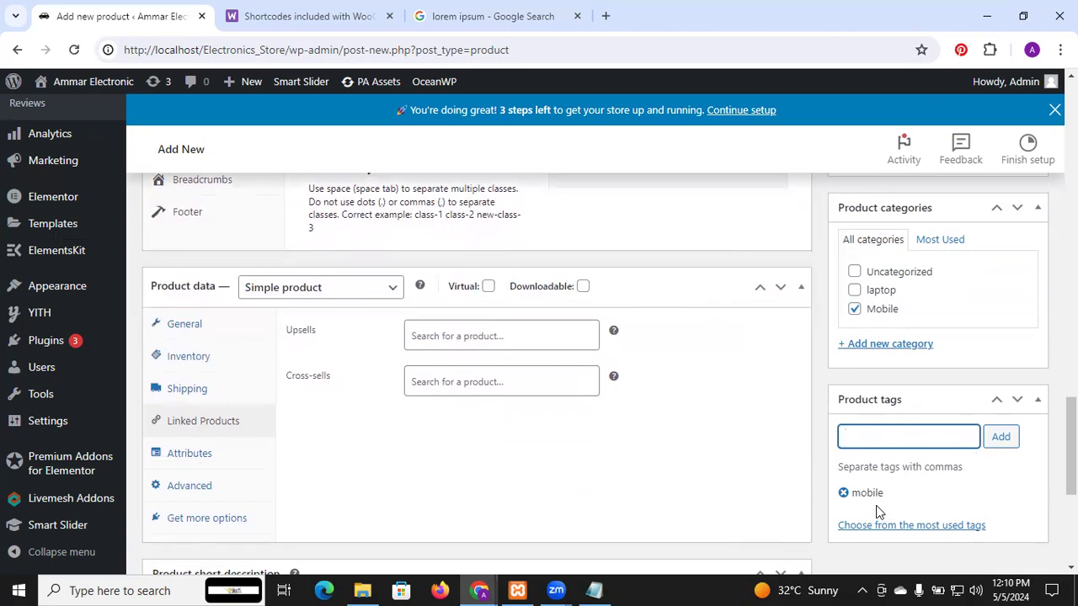
pyautogui.moveTo(1071, 456); pyautogui.dragTo(1071, 236)
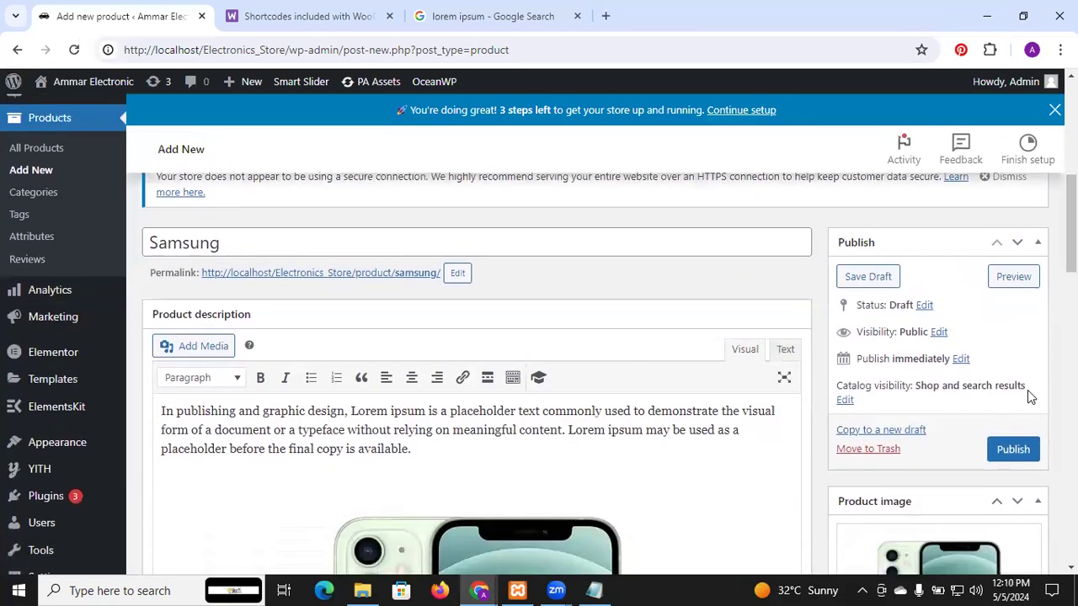
pyautogui.click(1015, 452)
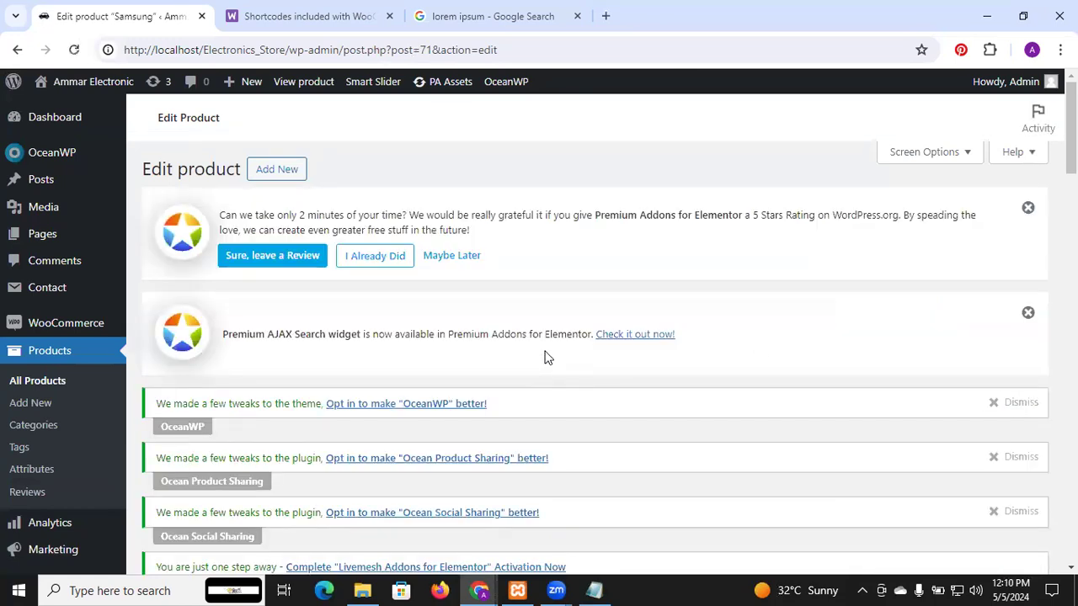
# Step: Open the published Samsung product's store page and examine its title, price, short description, stock status and product images
pyautogui.scroll(-6, 544, 358)
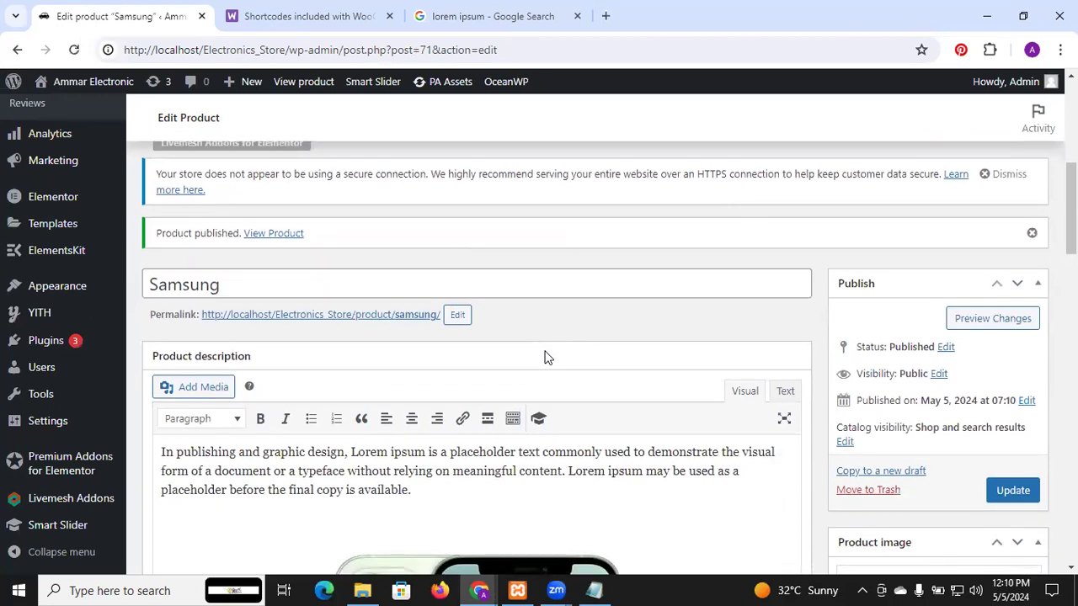
pyautogui.click(371, 321)
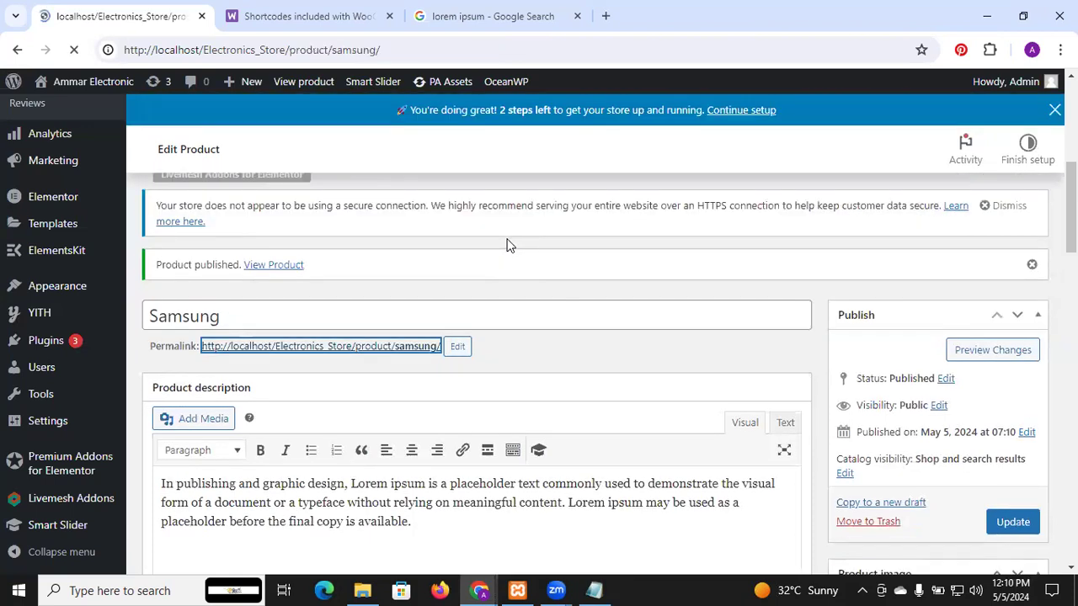
pyautogui.scroll(-4, 461, 253)
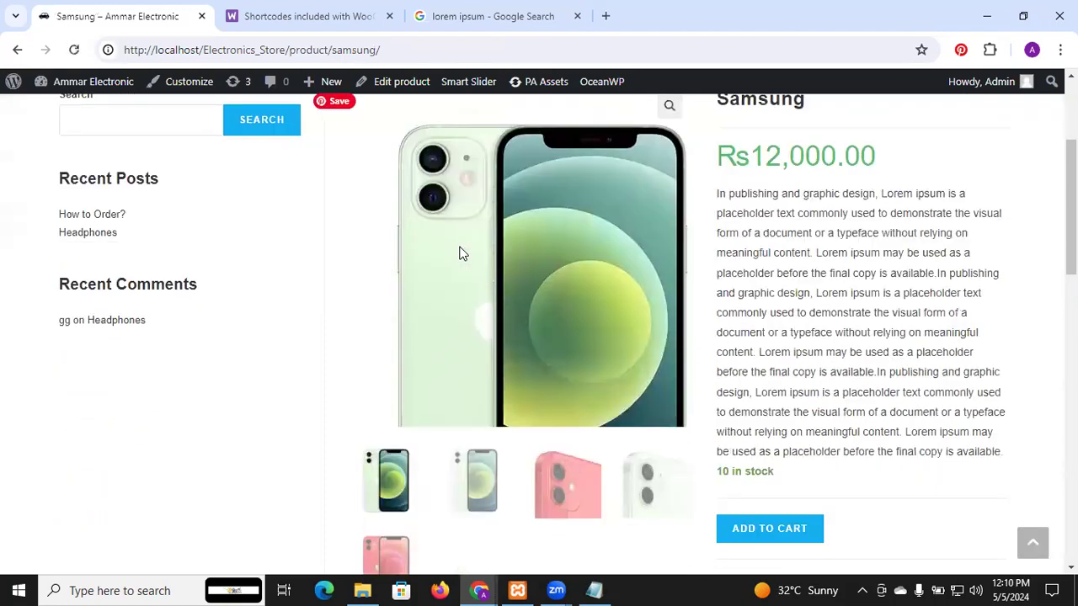
pyautogui.scroll(5, 801, 243)
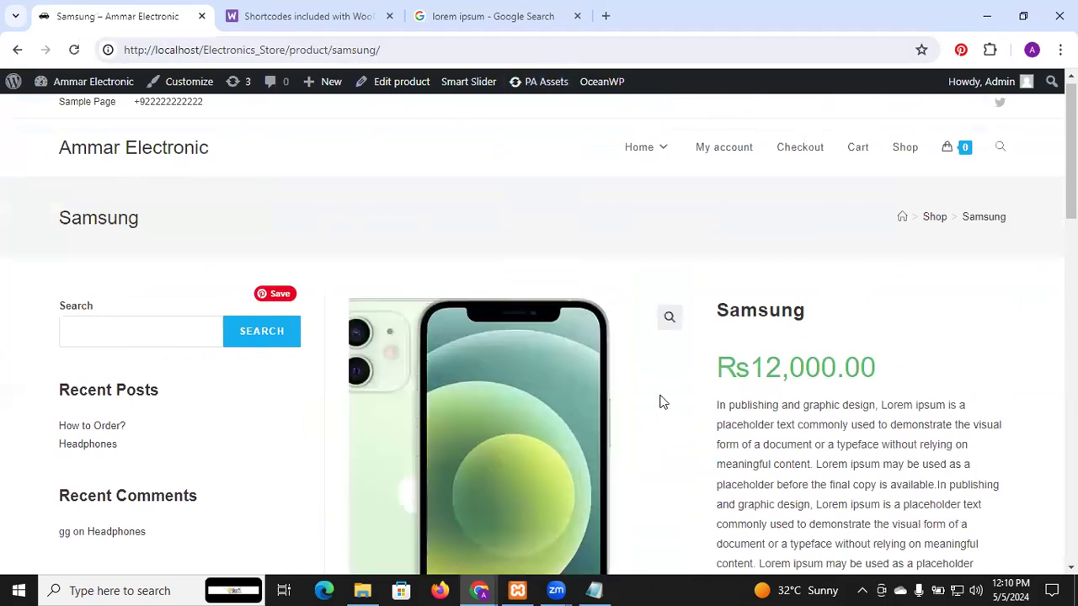
pyautogui.scroll(-1, 756, 312)
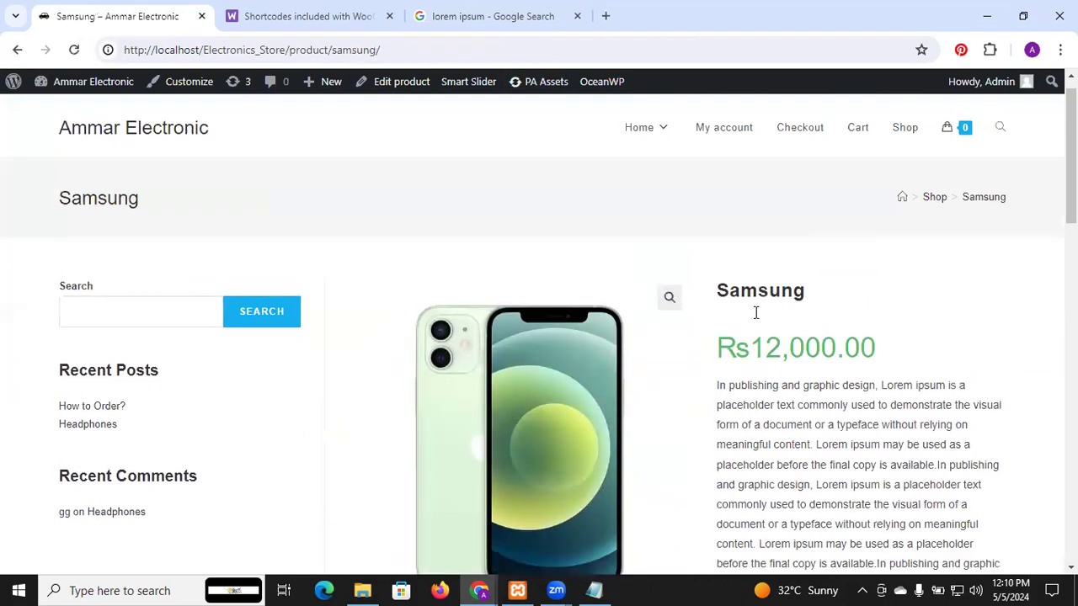
pyautogui.scroll(-2, 756, 313)
pyautogui.scroll(1, 756, 313)
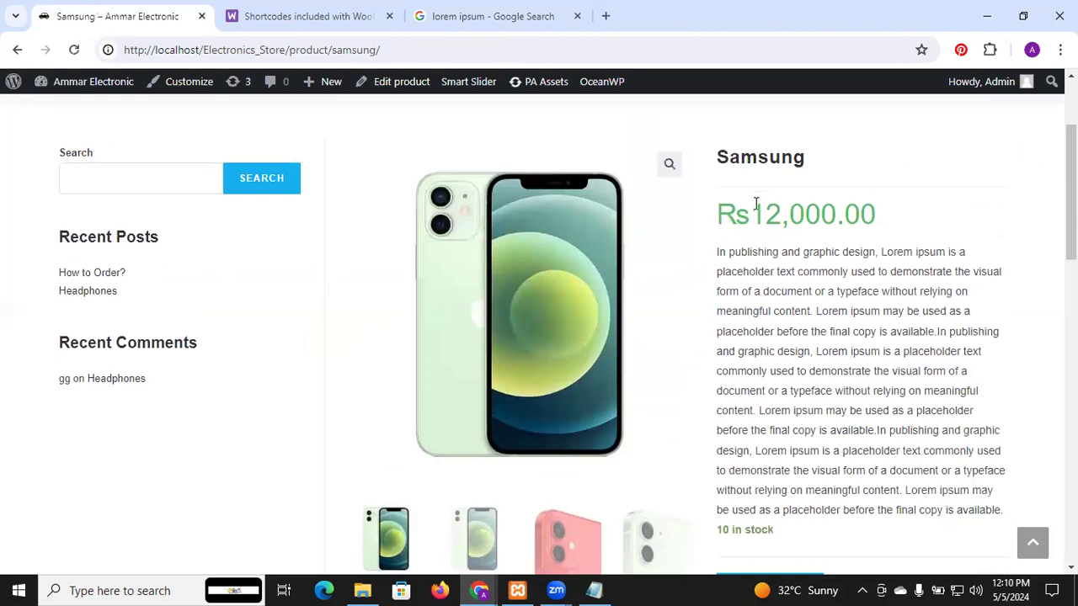
pyautogui.scroll(-1, 804, 226)
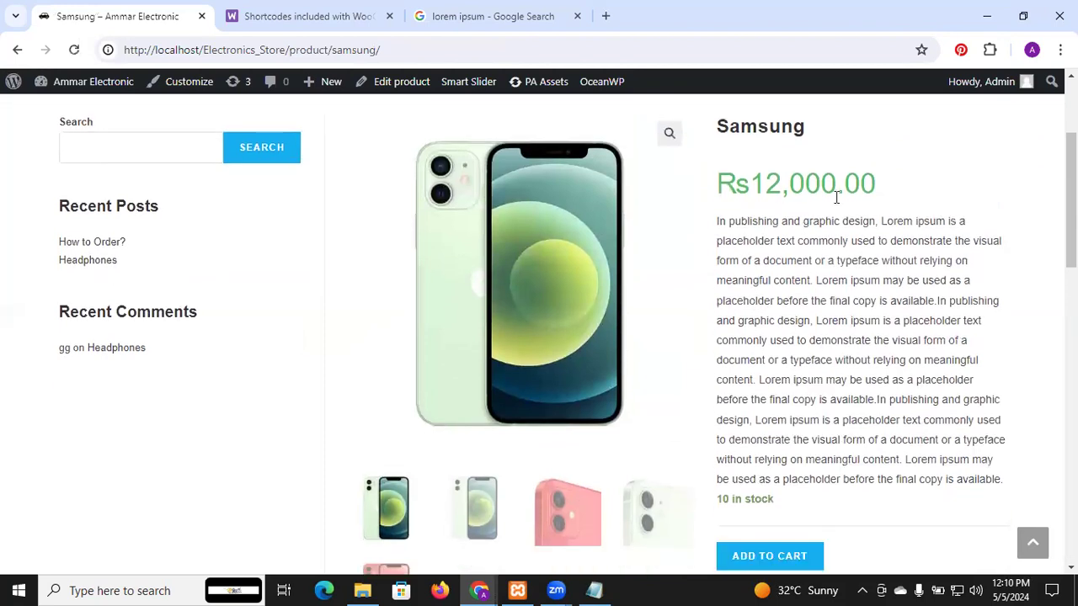
pyautogui.scroll(-1, 842, 209)
pyautogui.scroll(-1, 841, 209)
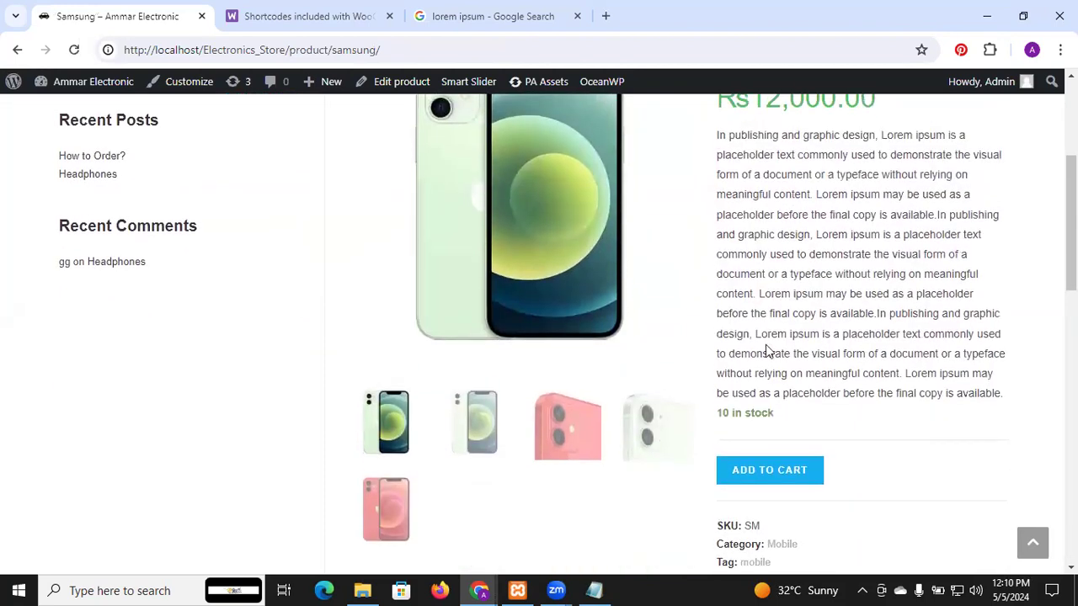
# Step: Preview the red camera close-up and the red phone picture in the product page's gallery
pyautogui.scroll(3, 760, 428)
pyautogui.scroll(-4, 760, 429)
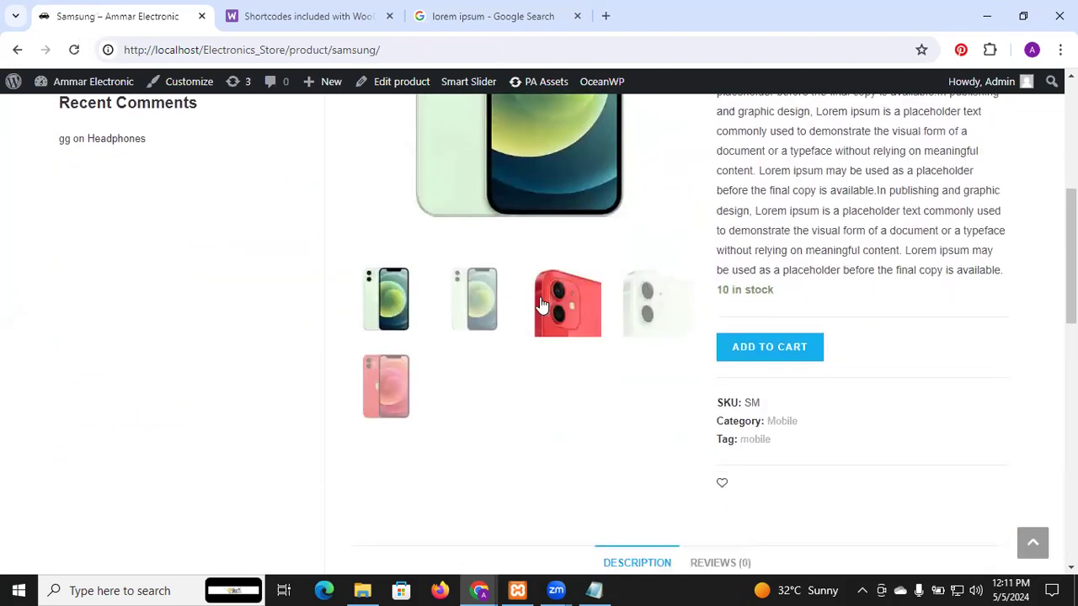
pyautogui.click(541, 305)
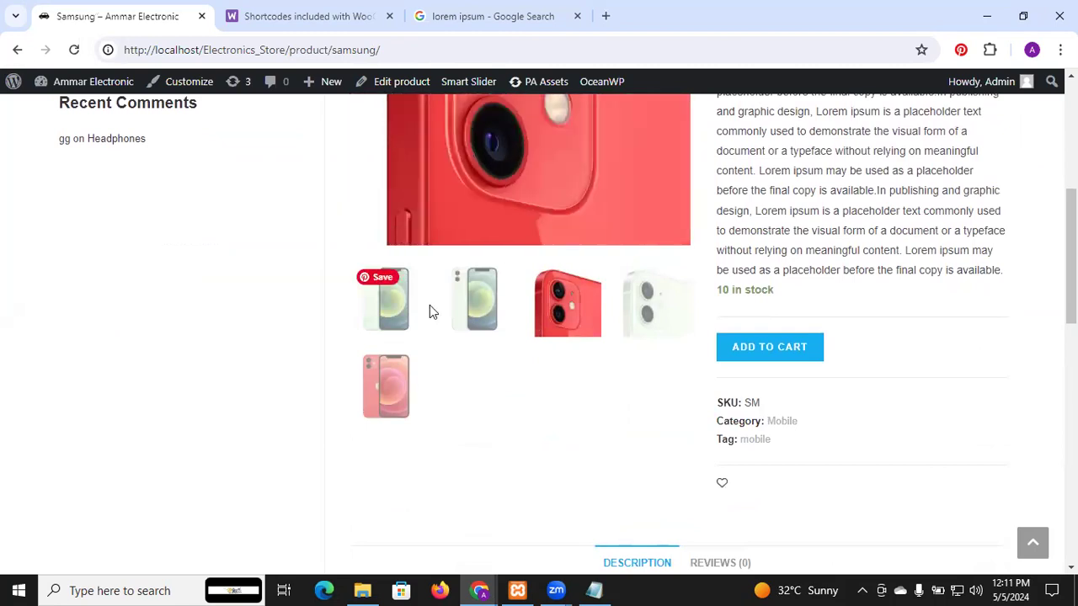
pyautogui.click(402, 386)
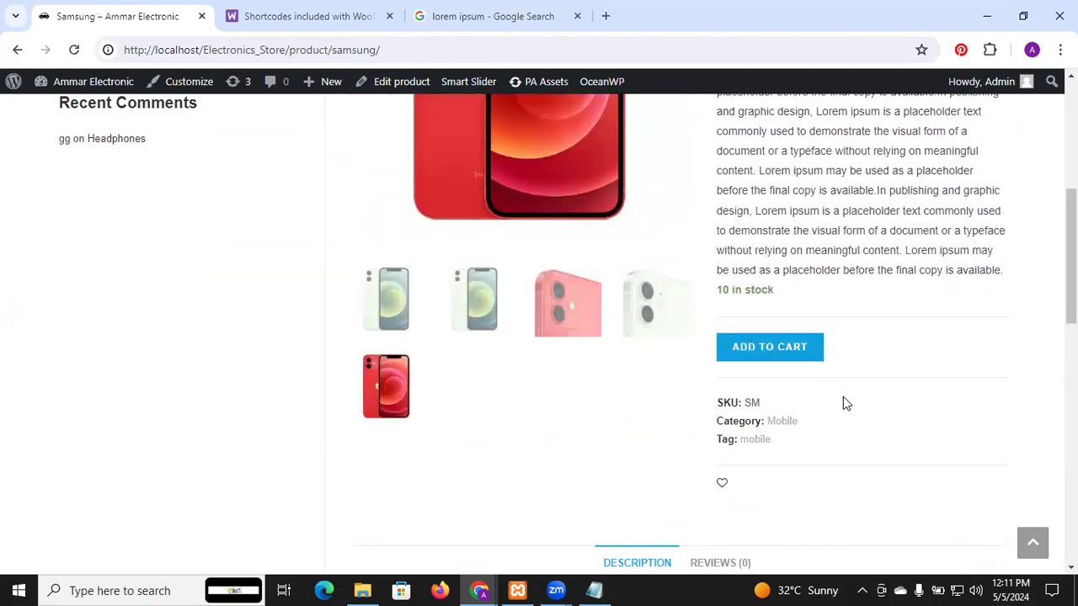
# Step: Add the Samsung product to the cart and open the cart page
pyautogui.scroll(-3, 843, 396)
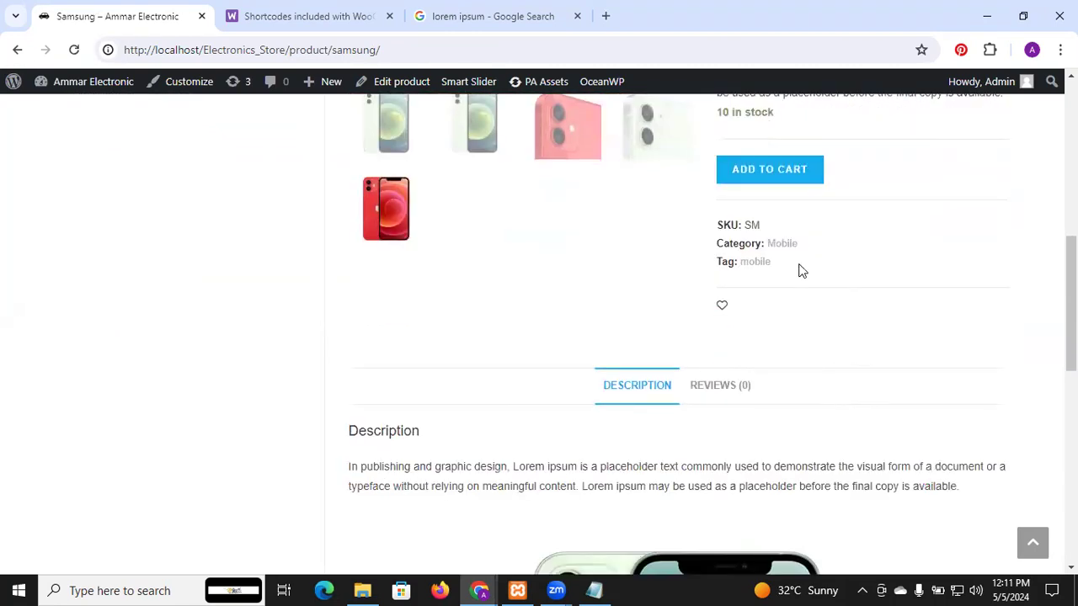
pyautogui.click(761, 171)
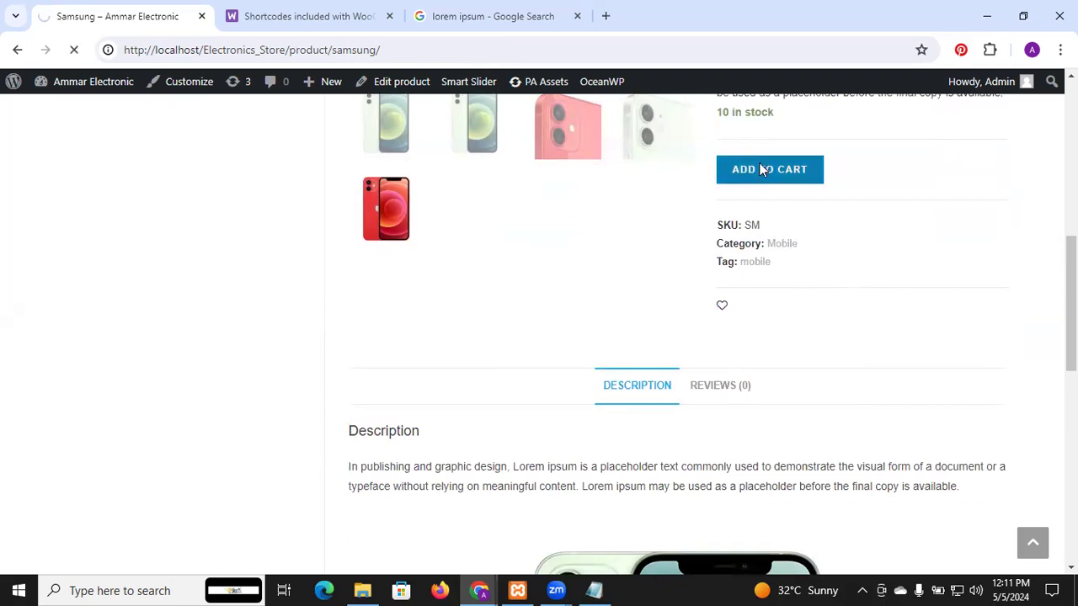
pyautogui.scroll(-8, 897, 332)
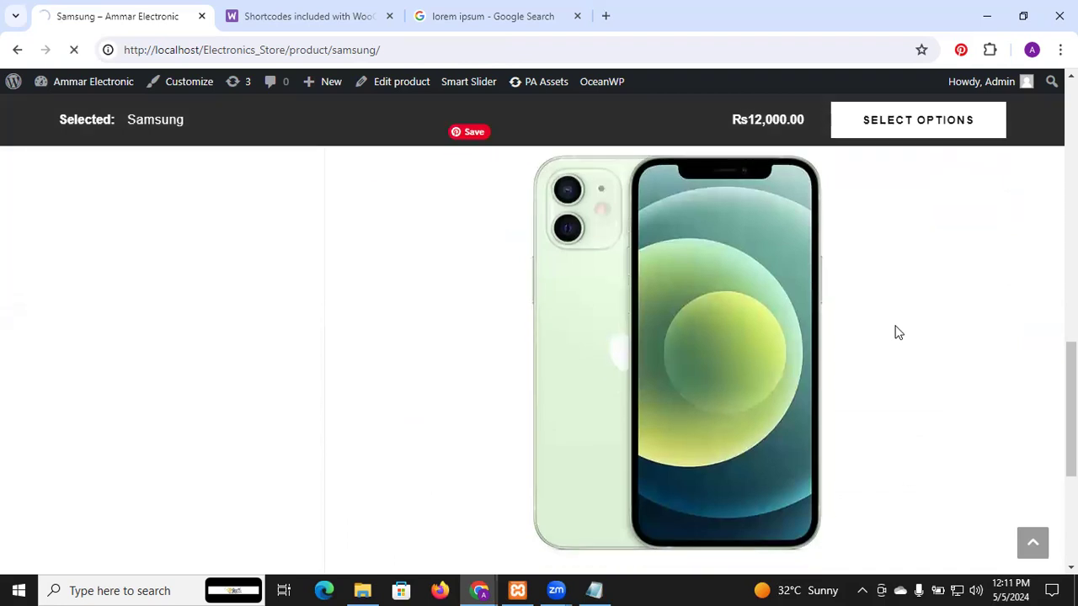
pyautogui.scroll(7, 898, 333)
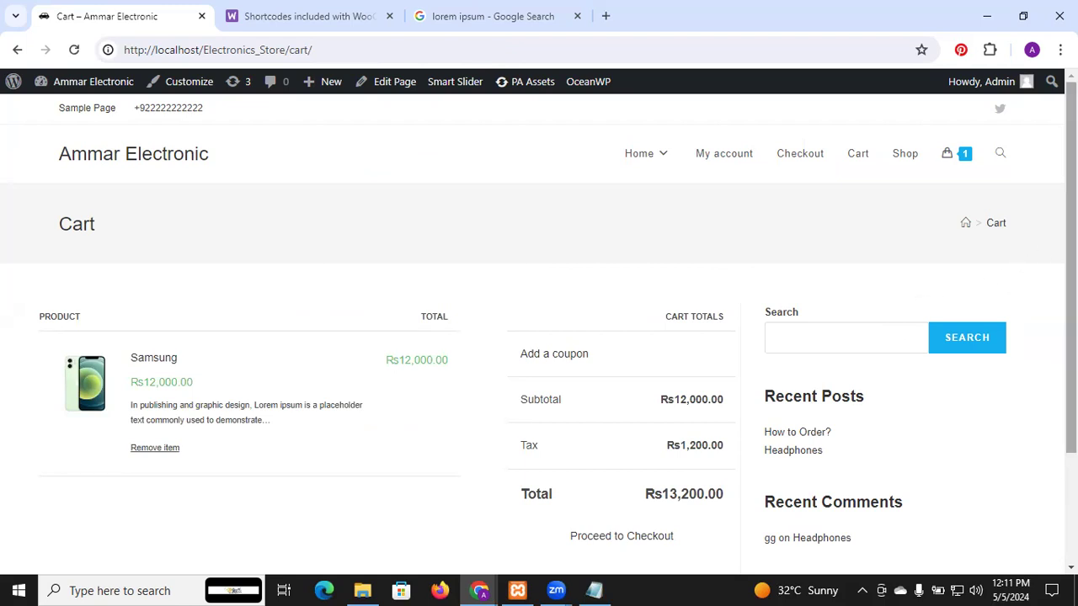
pyautogui.click(953, 158)
# Step: Check the cart totals, proceed to checkout and look through its billing fields and payment options
pyautogui.scroll(-2, 613, 265)
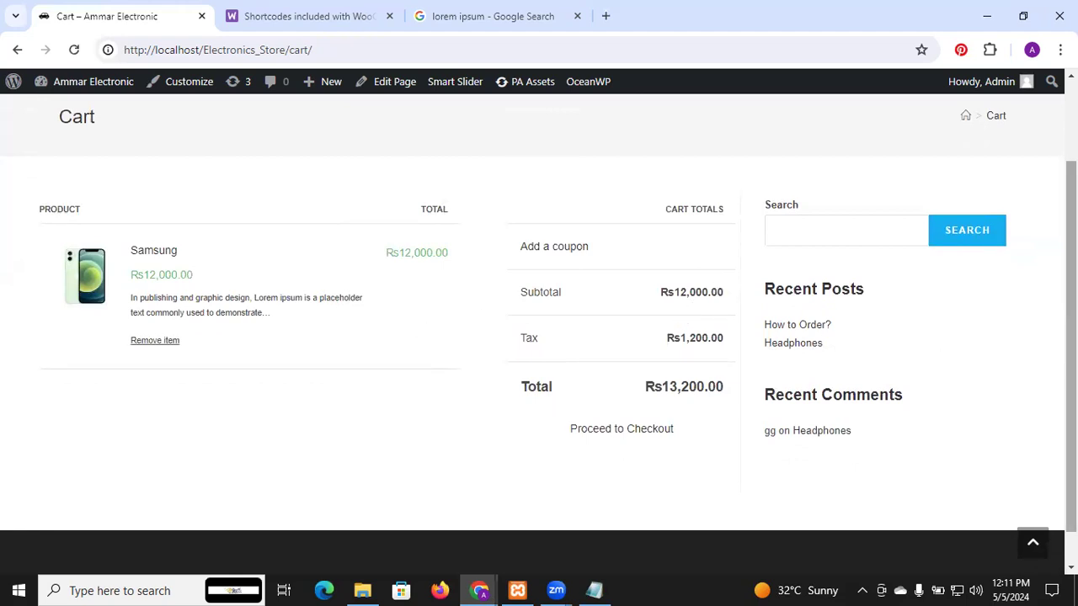
pyautogui.scroll(-1, 539, 320)
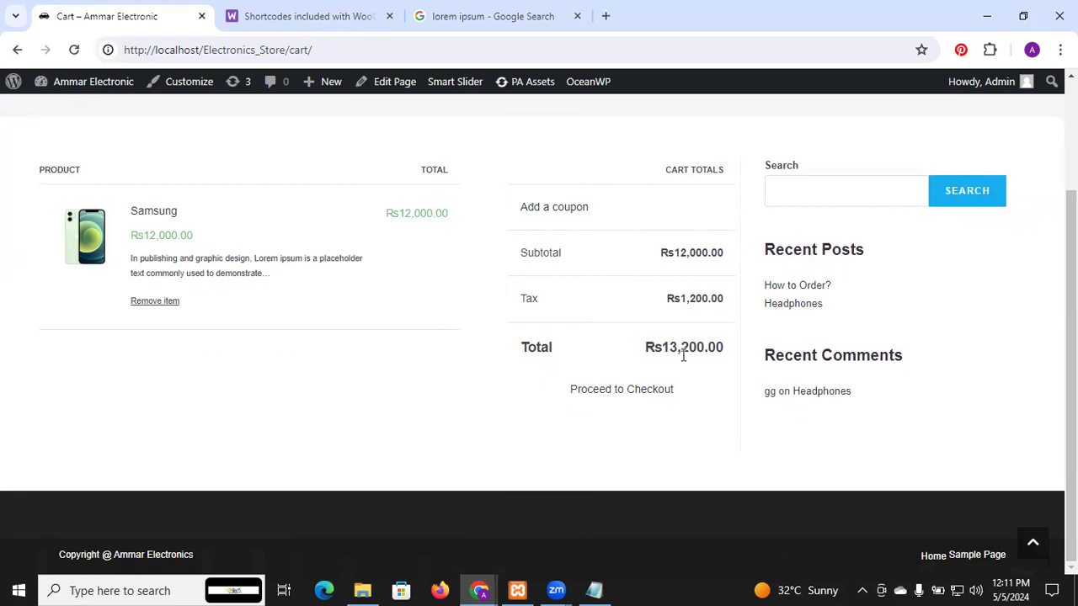
pyautogui.click(649, 392)
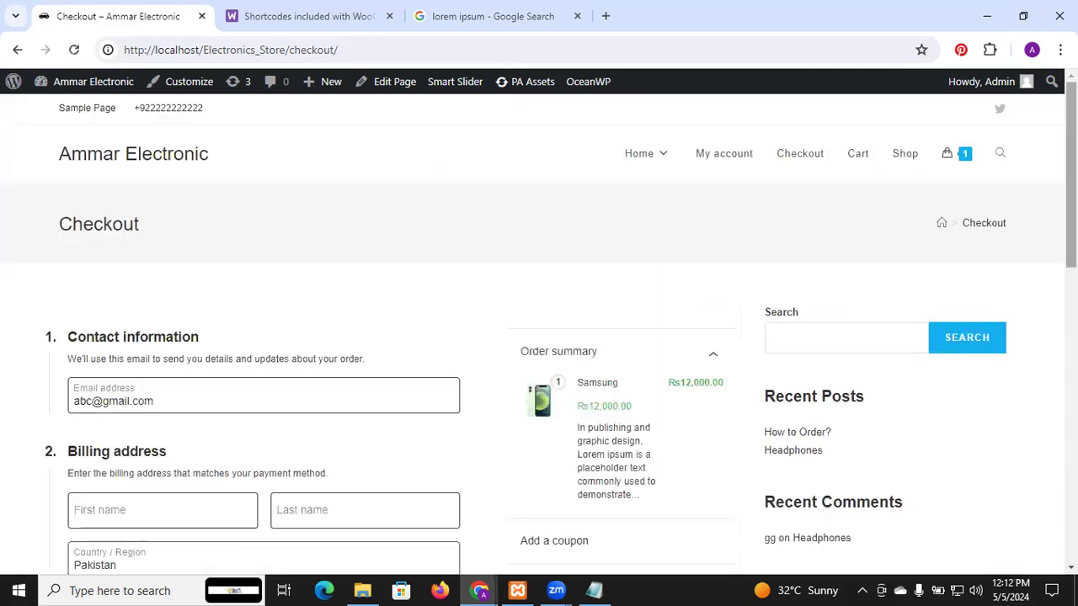
pyautogui.scroll(-3, 539, 328)
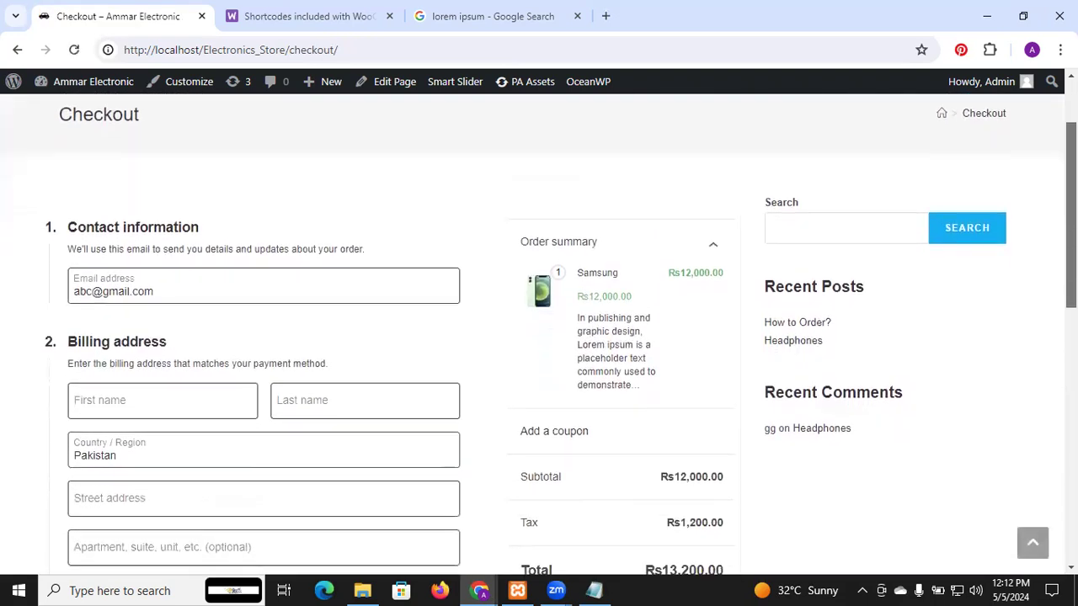
pyautogui.scroll(-3, 539, 329)
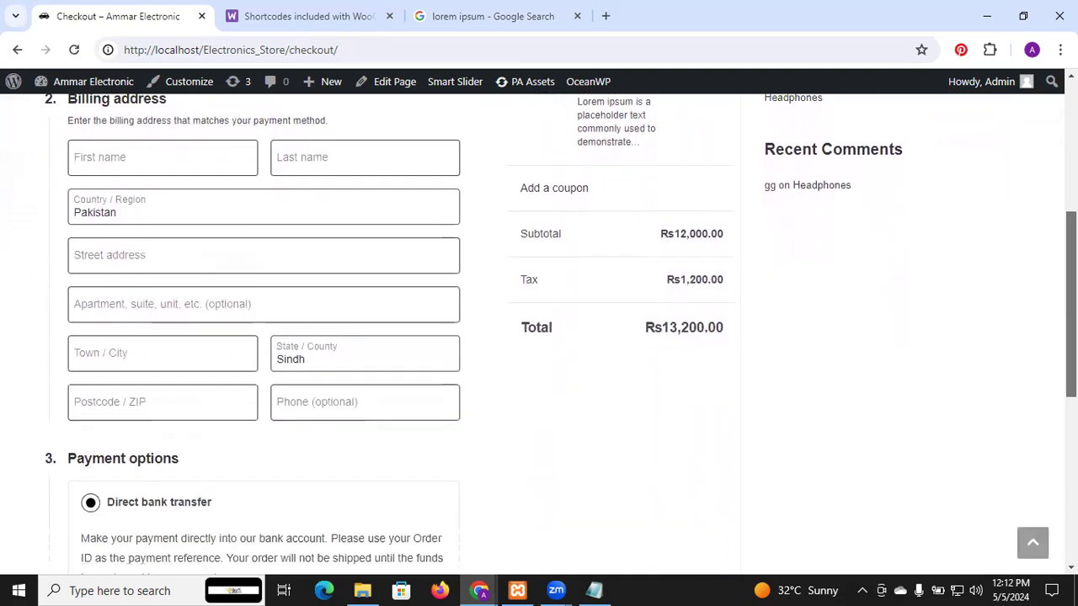
pyautogui.scroll(-2, 539, 329)
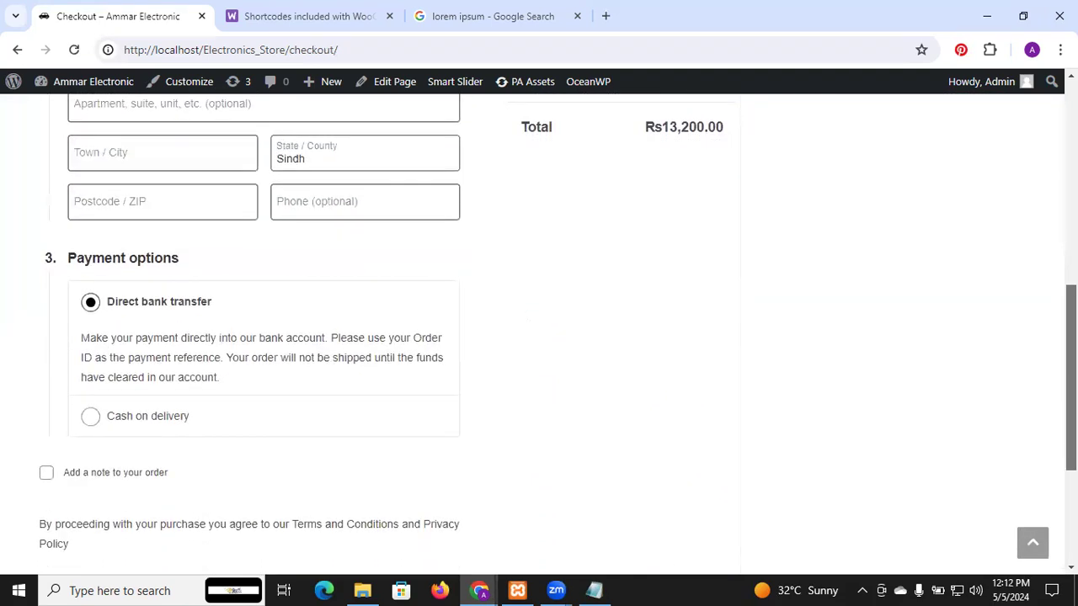
pyautogui.scroll(-1, 539, 329)
pyautogui.scroll(-2, 1036, 429)
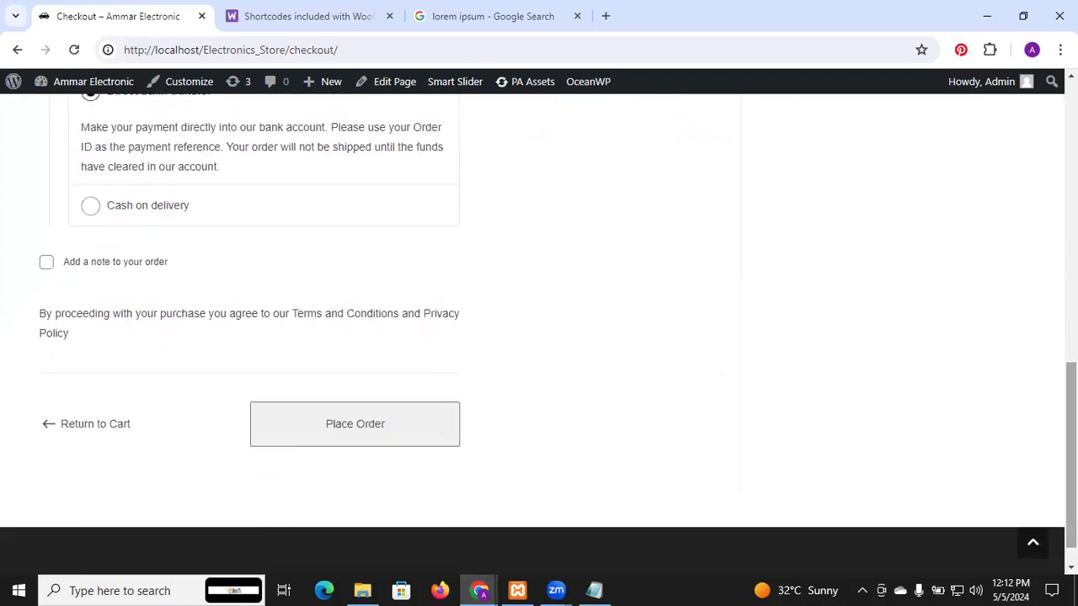
# Step: Fill in the billing first name, last name, street address and apartment fields with one-letter placeholder values
pyautogui.moveTo(1071, 446); pyautogui.dragTo(1071, 228)
pyautogui.click(197, 328)
pyautogui.write('q')
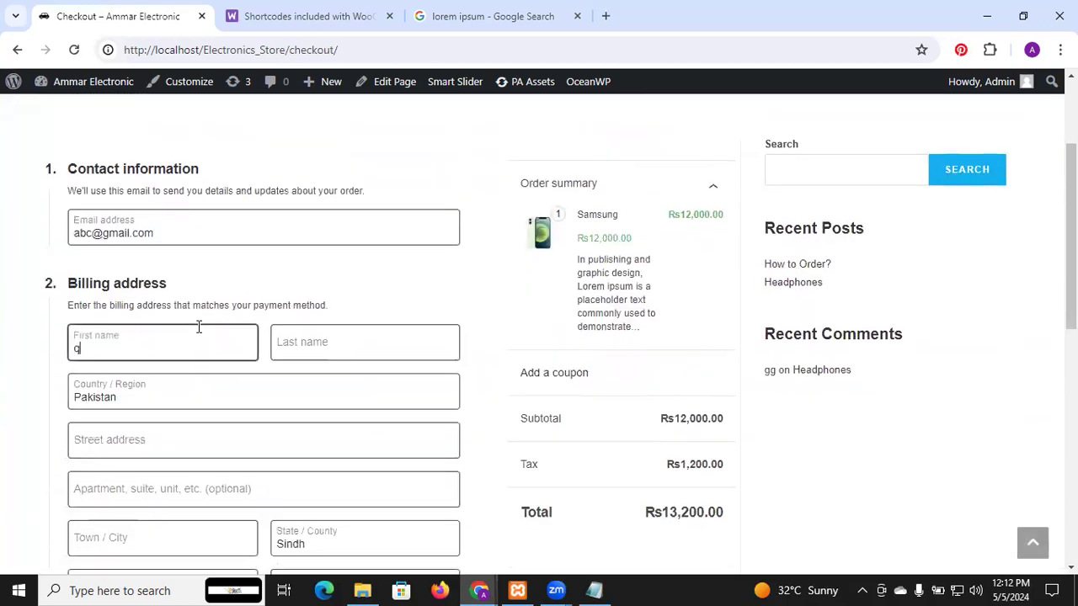
pyautogui.click(306, 336)
pyautogui.write('w')
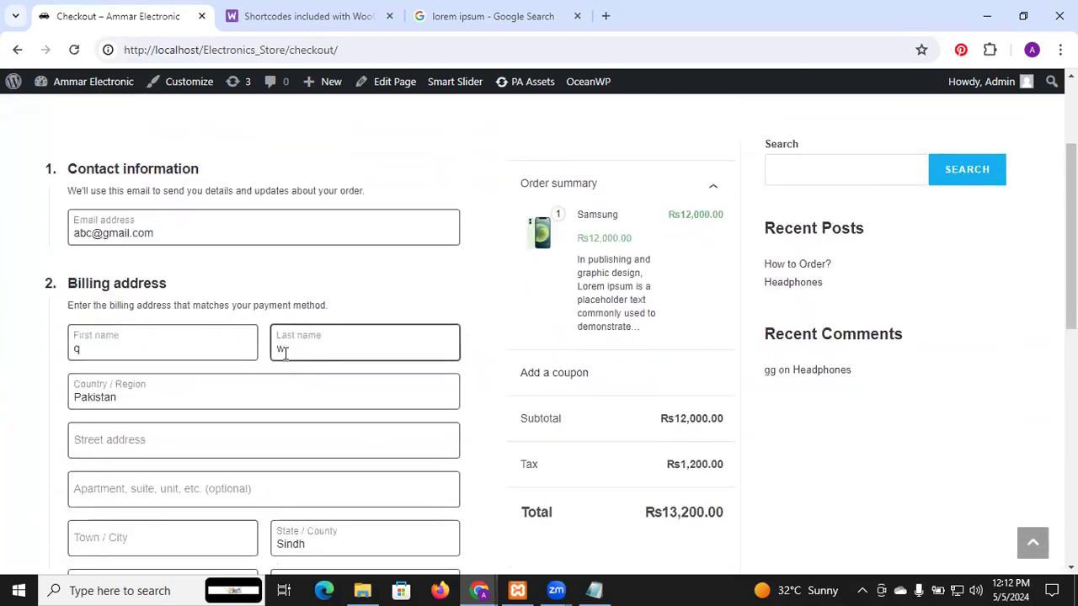
pyautogui.click(213, 450)
pyautogui.write('w')
pyautogui.click(195, 490)
pyautogui.write('s')
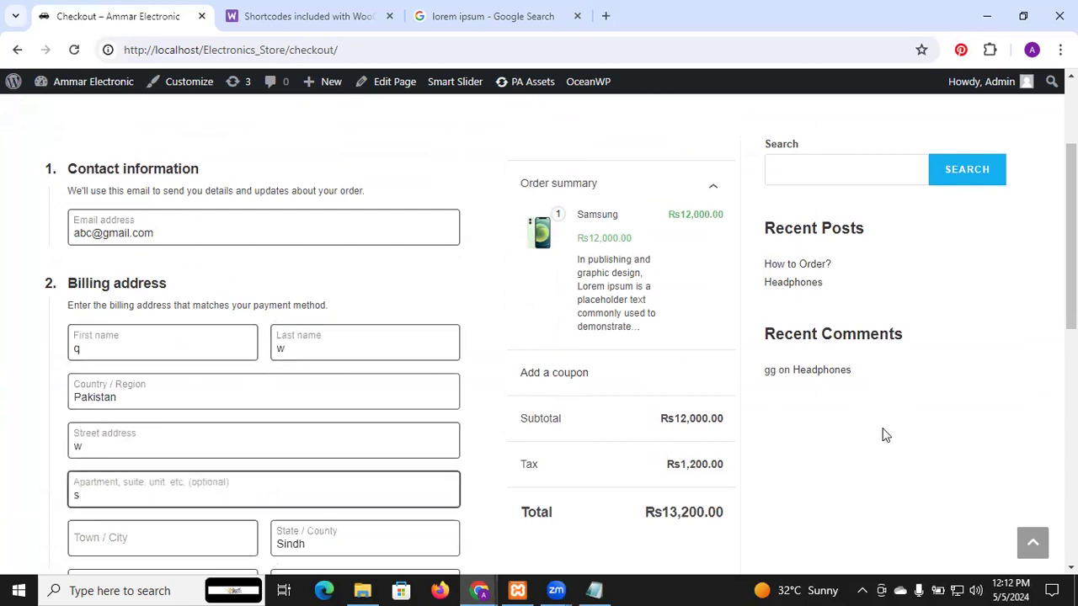
# Step: Enter a placeholder town and a postcode in the billing address, leaving the optional phone field empty
pyautogui.scroll(-3, 539, 337)
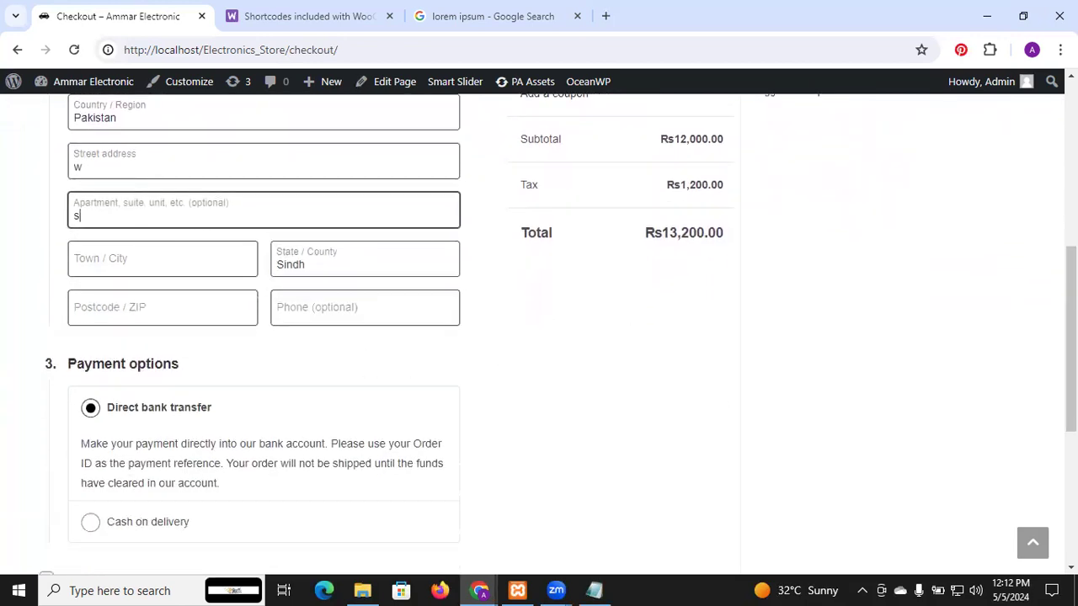
pyautogui.scroll(1, 1071, 337)
pyautogui.scroll(2, 1071, 337)
pyautogui.scroll(-3, 1071, 337)
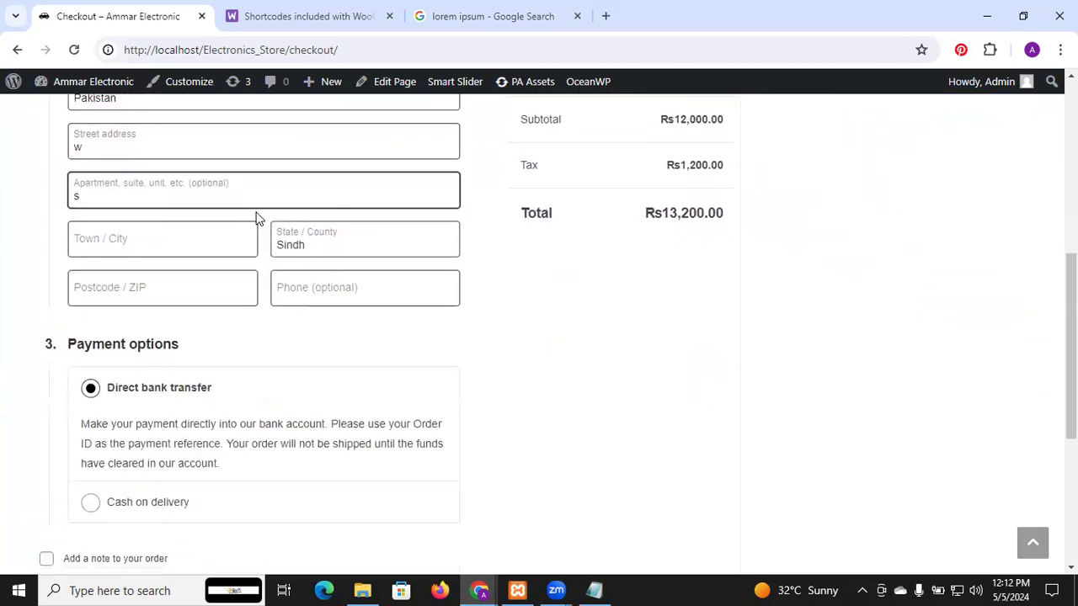
pyautogui.click(204, 230)
pyautogui.write('s')
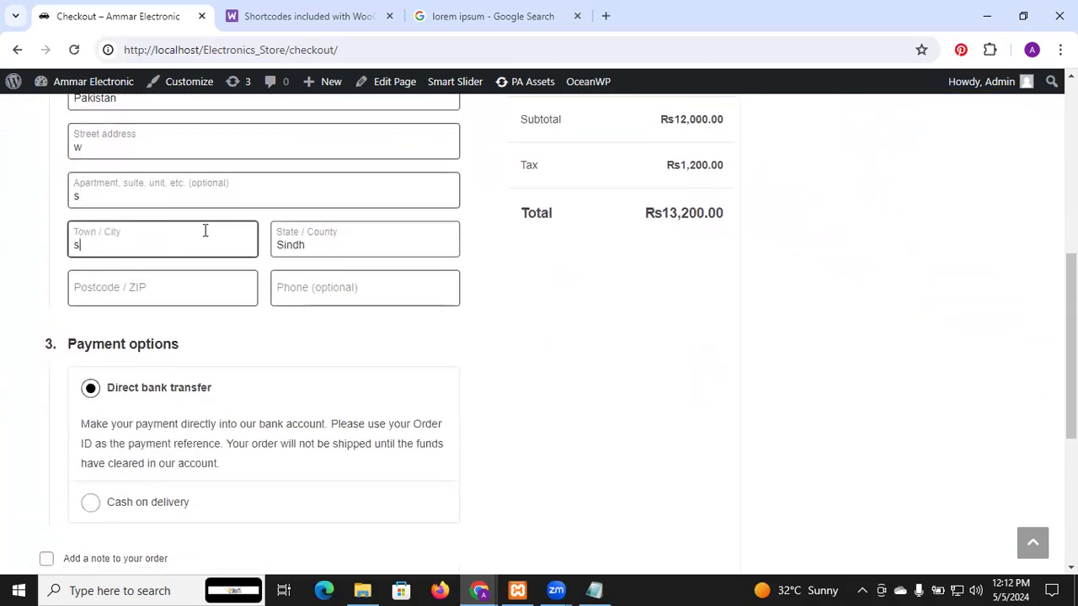
pyautogui.click(188, 303)
pyautogui.write('71500')
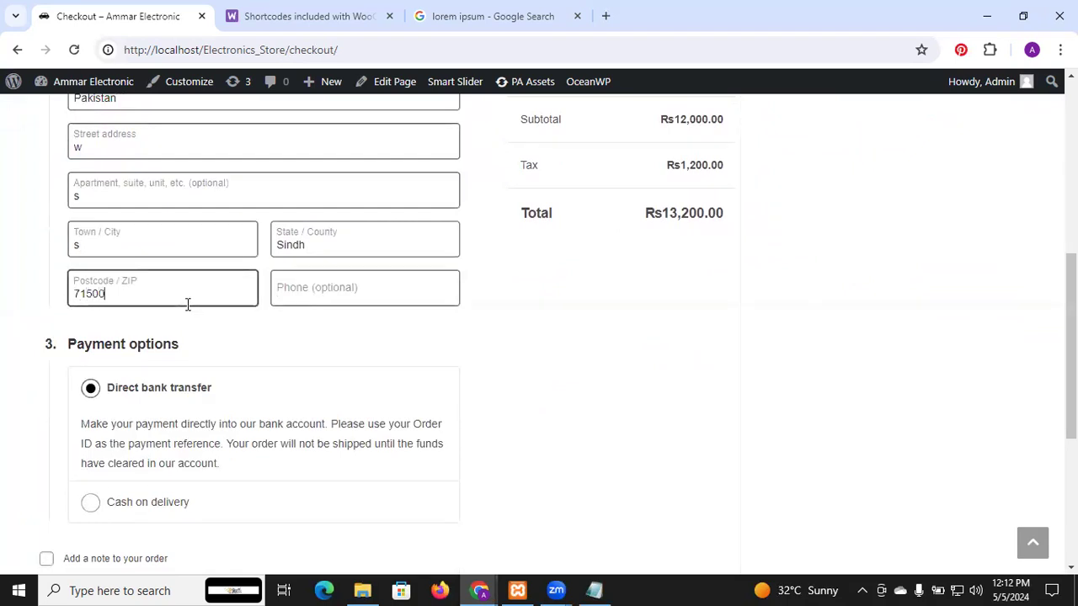
pyautogui.click(378, 292)
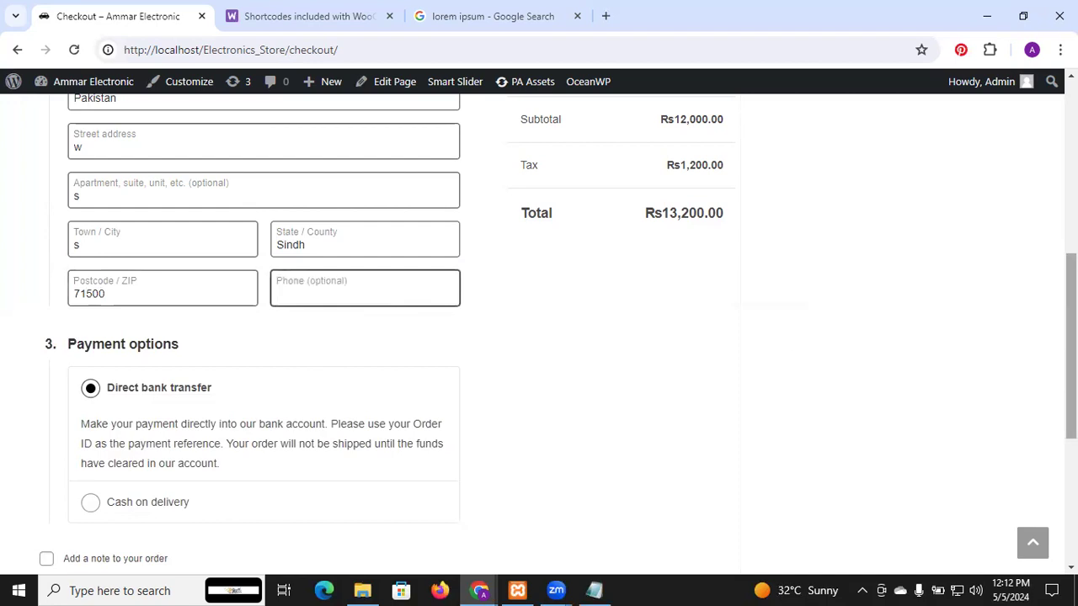
# Step: Choose Cash on delivery as the payment option and add the order note "dd"
pyautogui.scroll(-2, 539, 337)
pyautogui.scroll(-1, 265, 229)
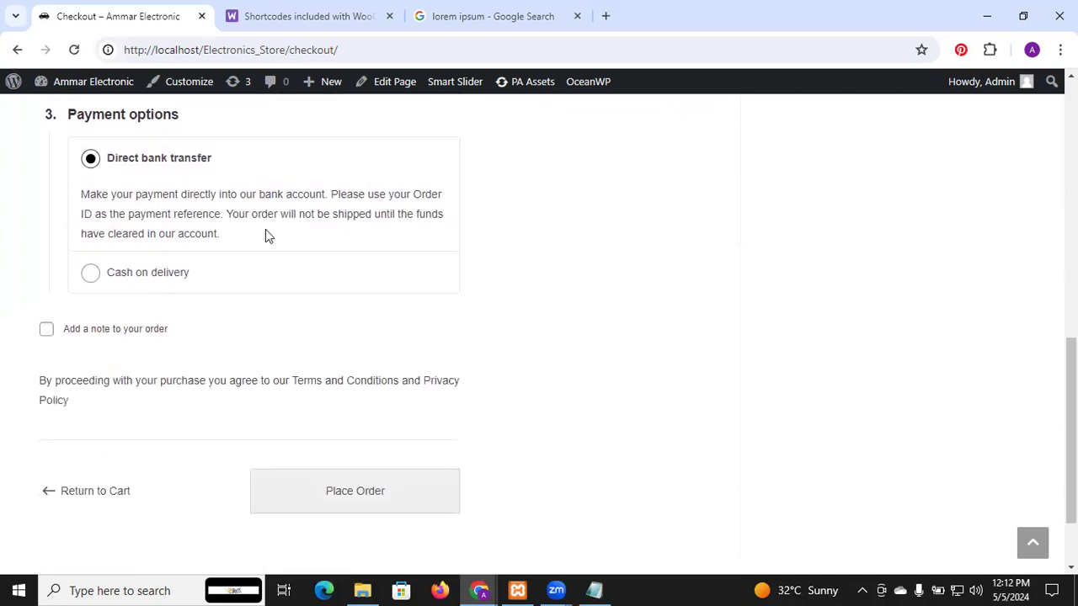
pyautogui.click(171, 286)
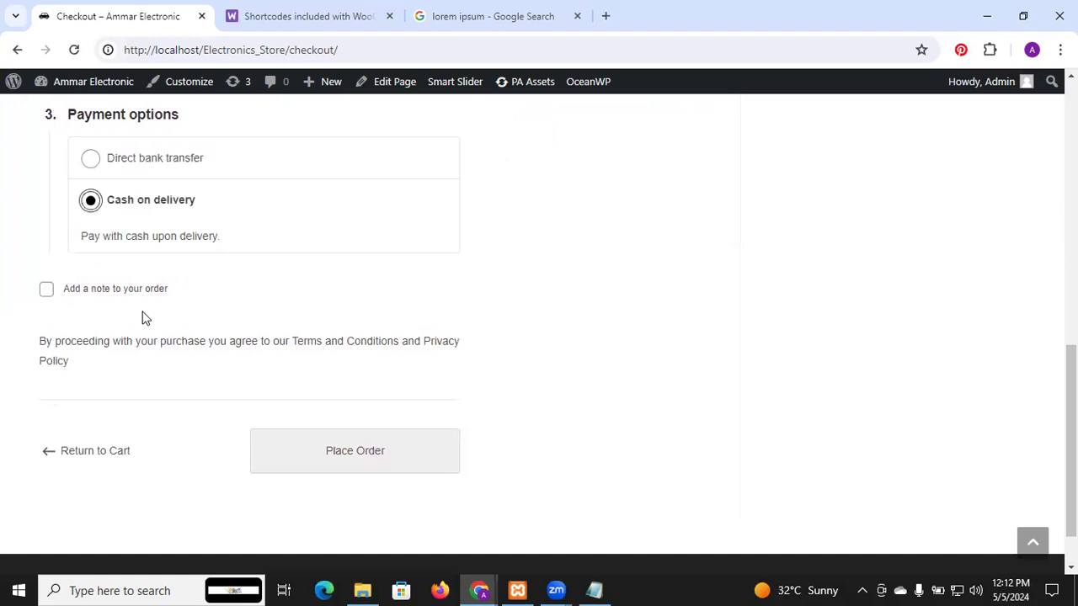
pyautogui.click(46, 290)
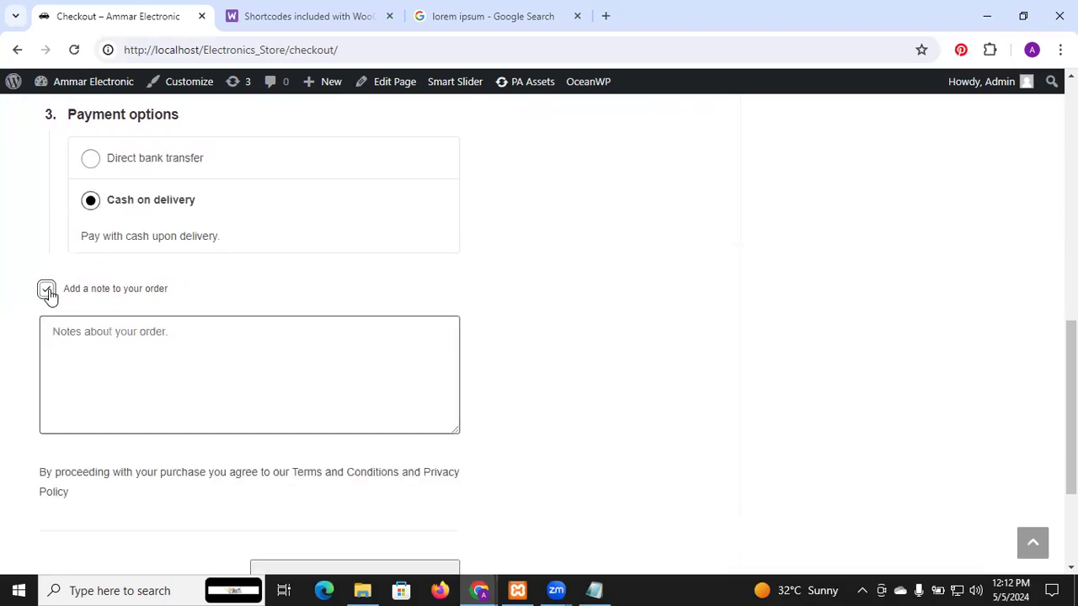
pyautogui.click(144, 355)
pyautogui.write('d')
# Step: Review the completed checkout form, place the order and decline saving the address in the browser
pyautogui.moveTo(1071, 407); pyautogui.dragTo(1071, 474)
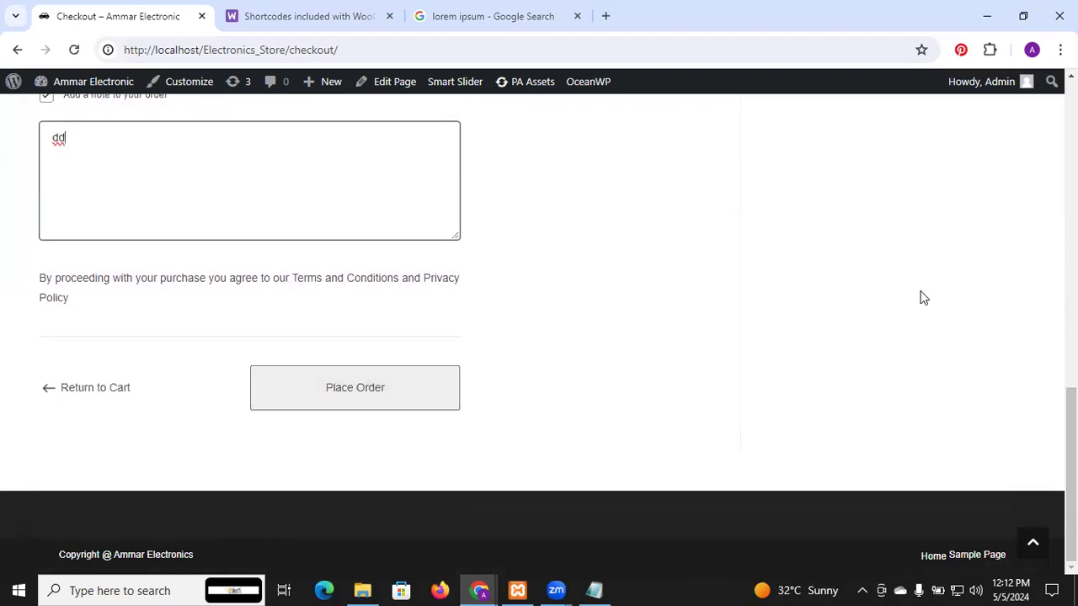
pyautogui.scroll(9, 1071, 438)
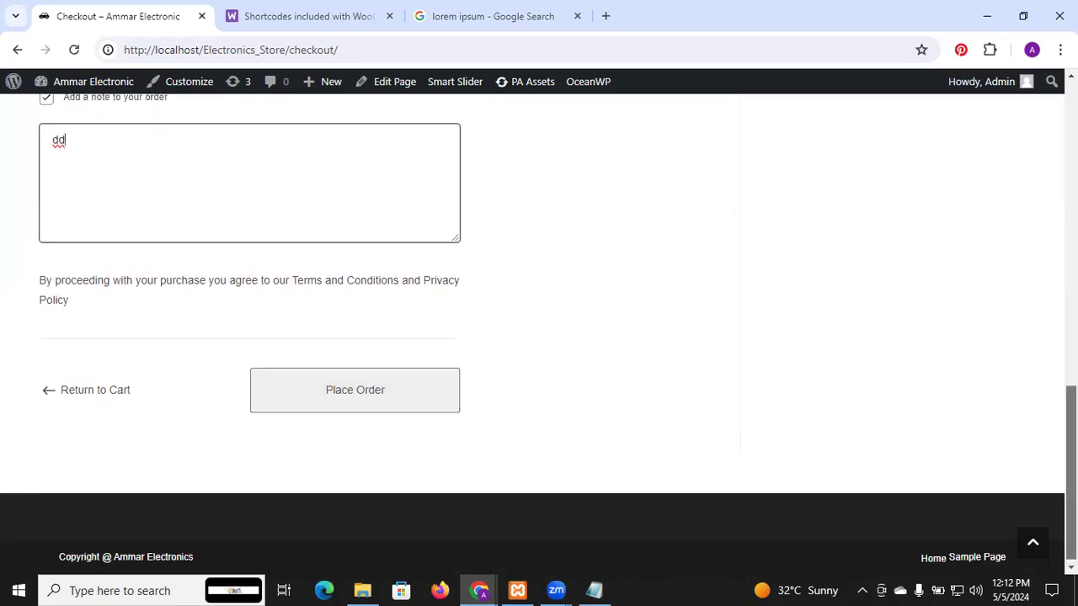
pyautogui.scroll(3, 1071, 337)
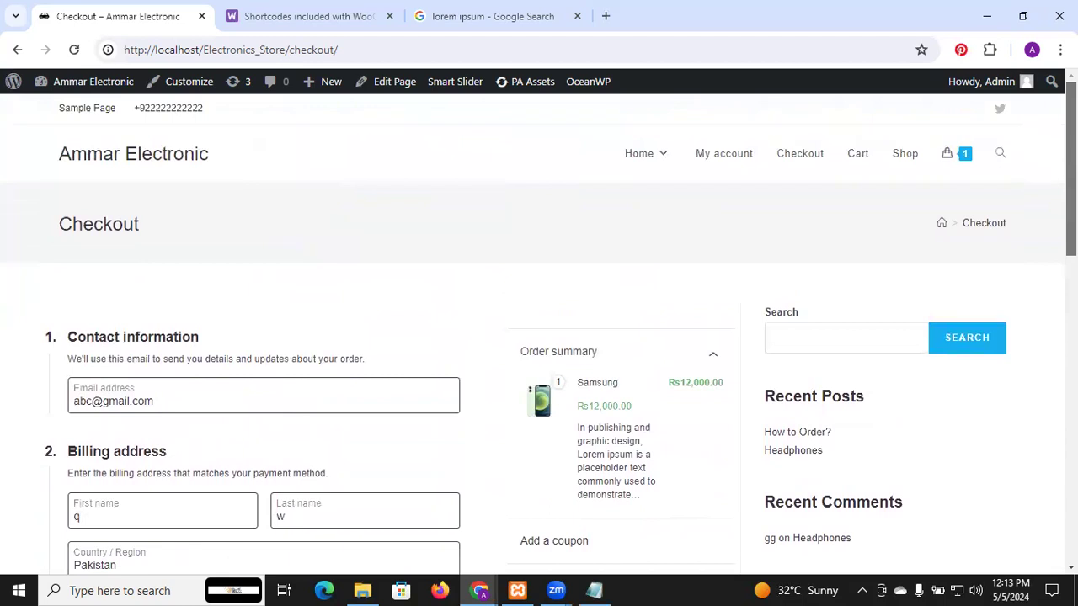
pyautogui.scroll(-2, 1071, 336)
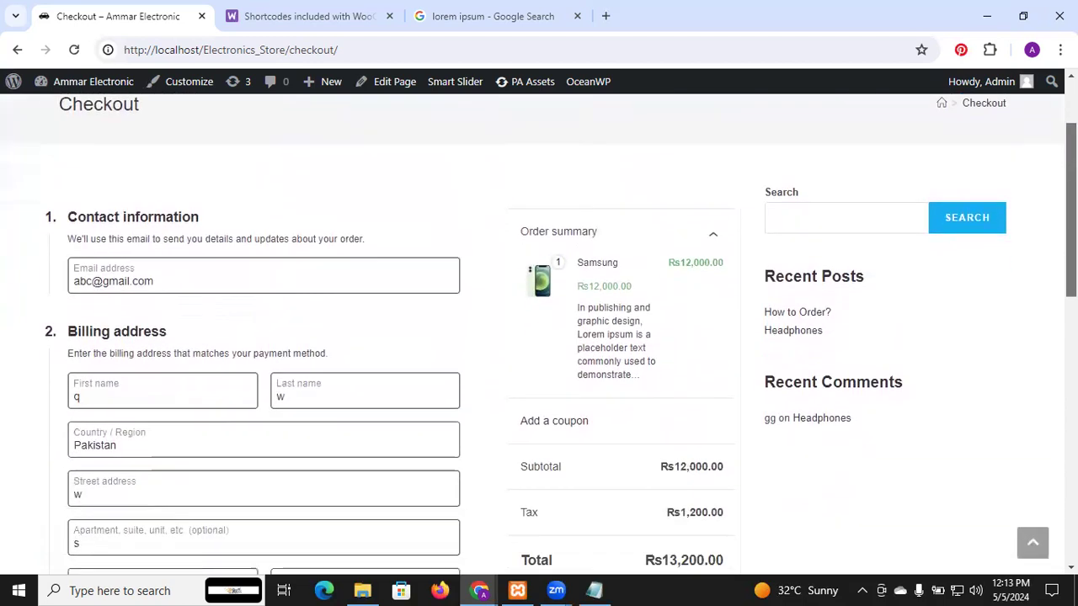
pyautogui.scroll(-9, 1036, 337)
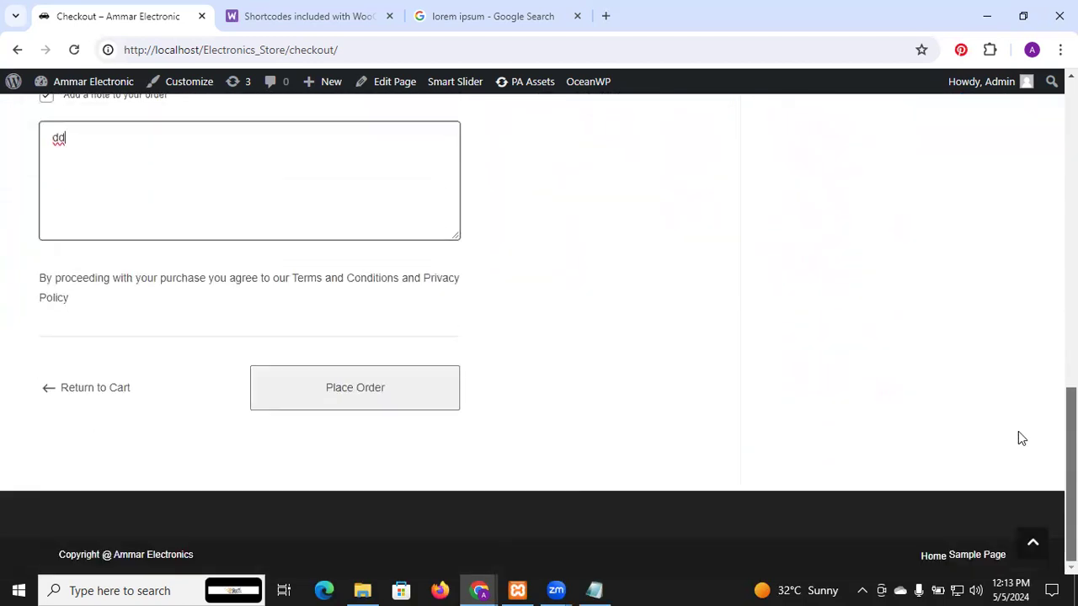
pyautogui.click(353, 393)
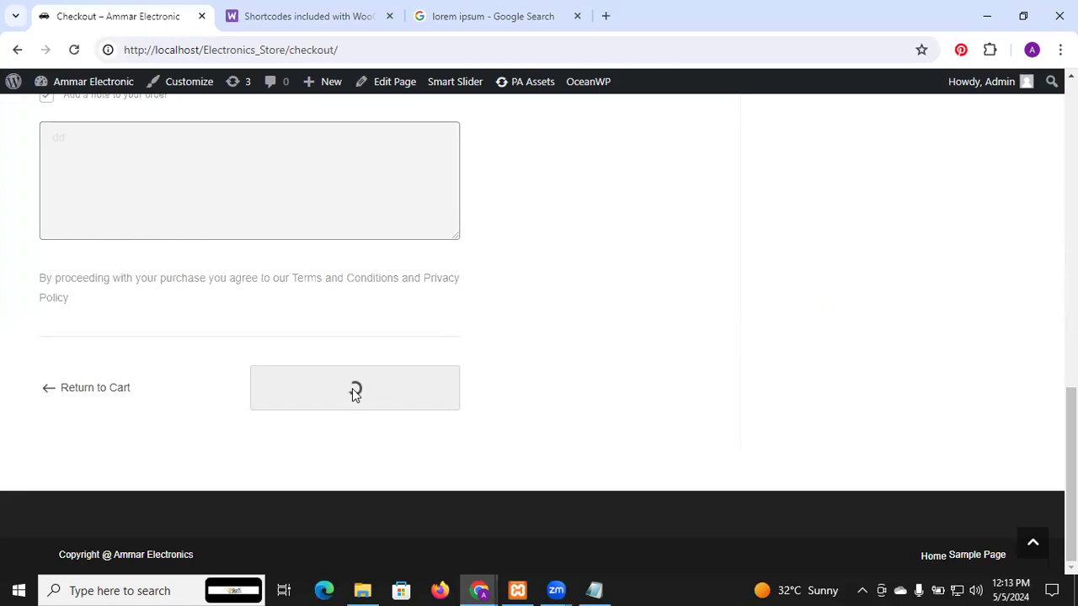
pyautogui.moveTo(981, 81)
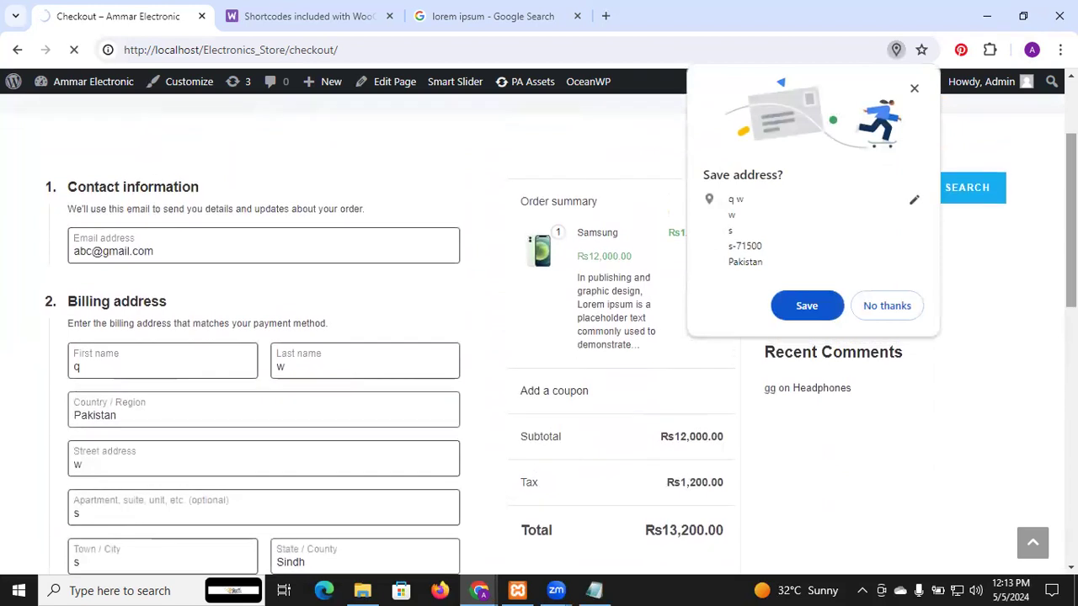
pyautogui.click(887, 312)
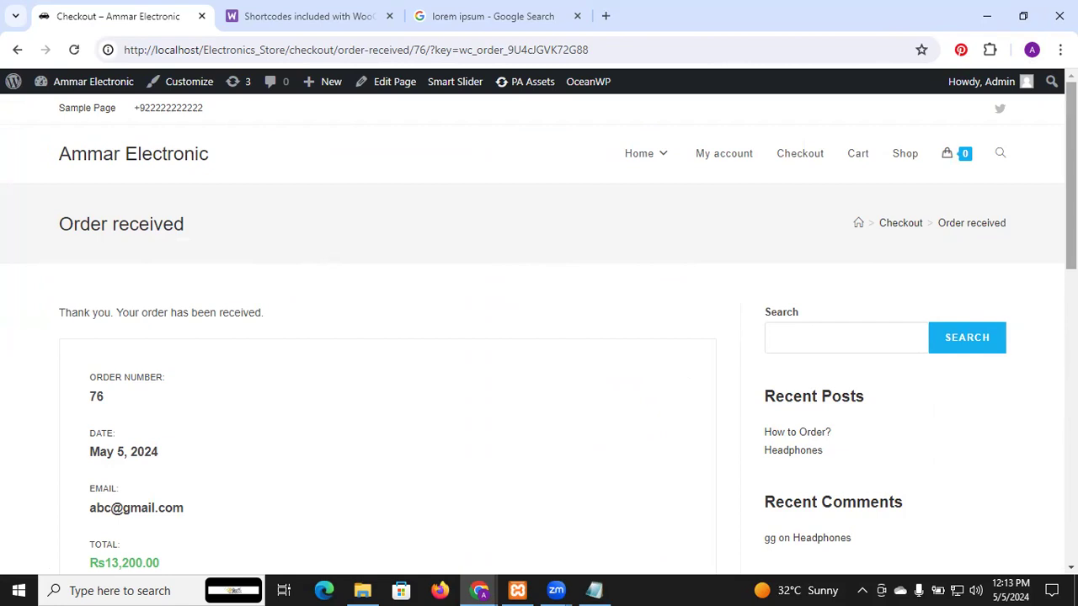
# Step: Review the order confirmation's details, totals, note and billing address
pyautogui.moveTo(1071, 169); pyautogui.dragTo(1071, 462)
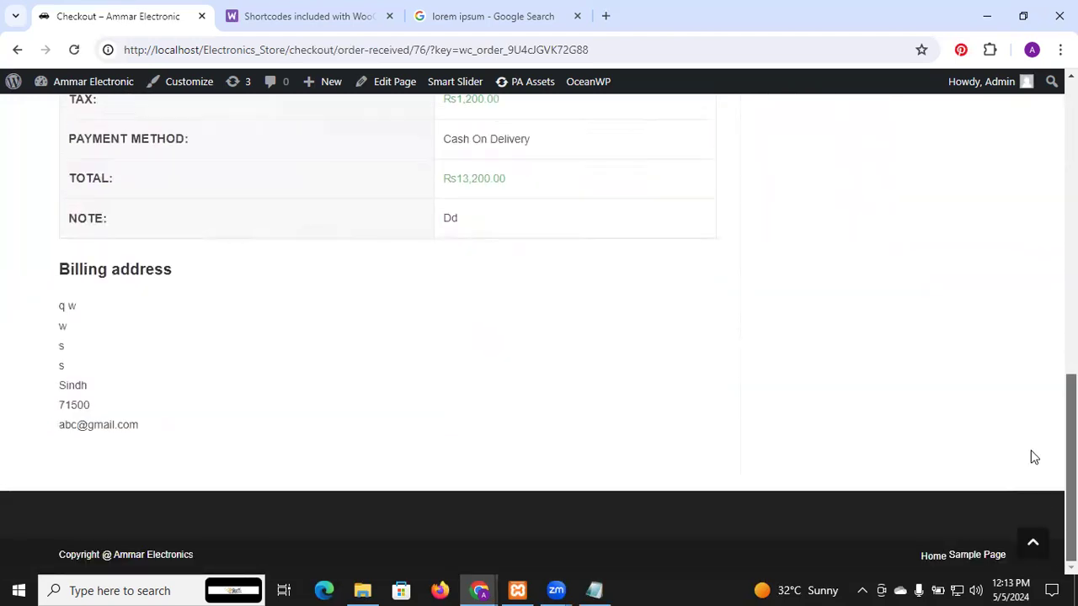
pyautogui.scroll(4, 1030, 353)
pyautogui.scroll(5, 1031, 353)
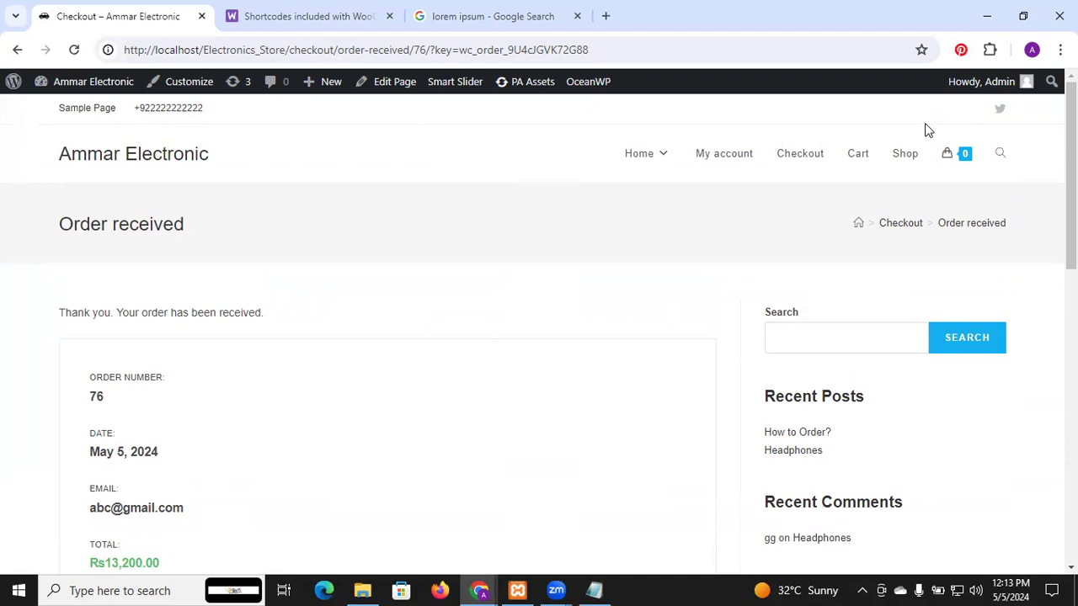
# Step: Open the store's My account page and look over its account sections
pyautogui.click(723, 160)
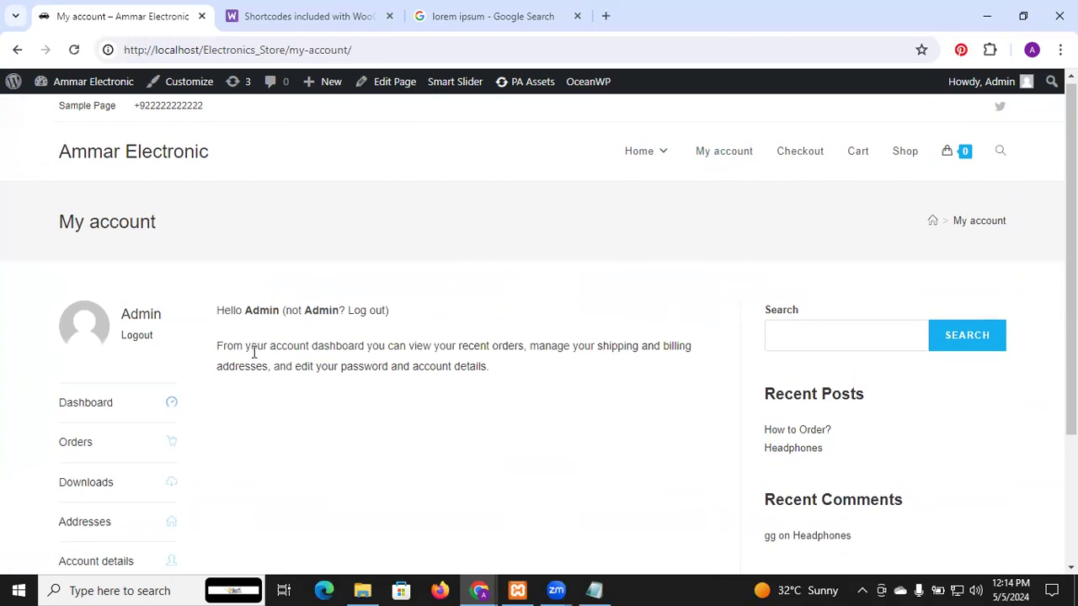
pyautogui.scroll(-1, 252, 353)
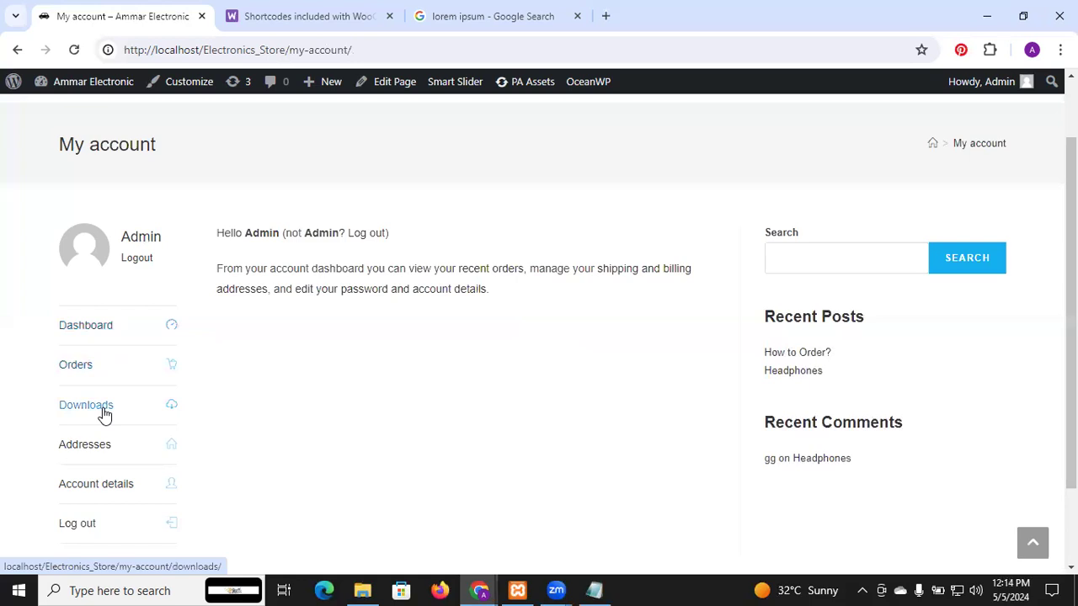
pyautogui.scroll(-1, 101, 411)
pyautogui.scroll(-1, 101, 411)
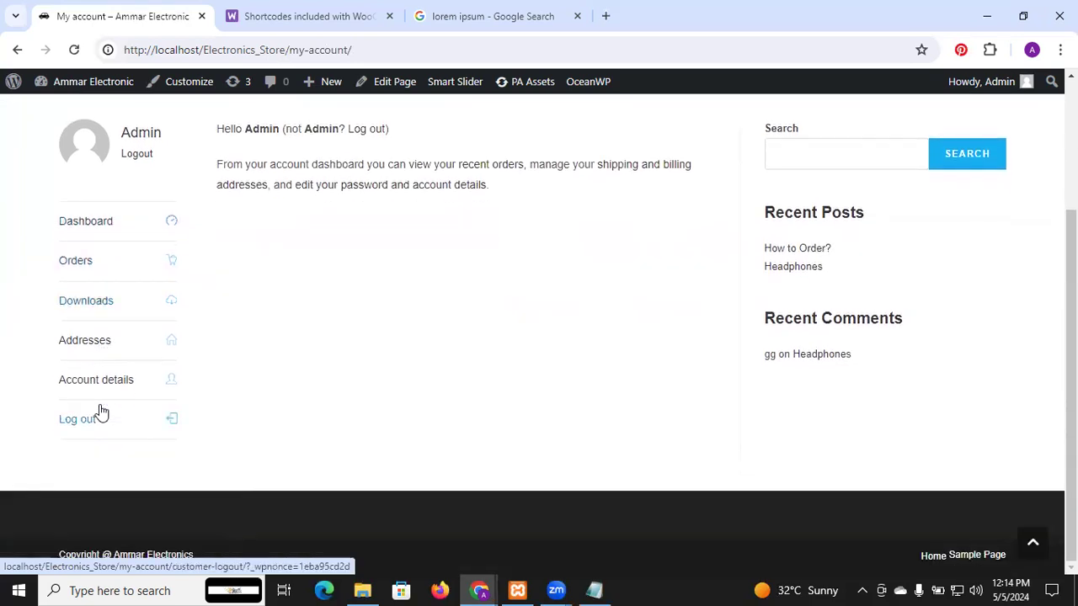
pyautogui.scroll(2, 98, 409)
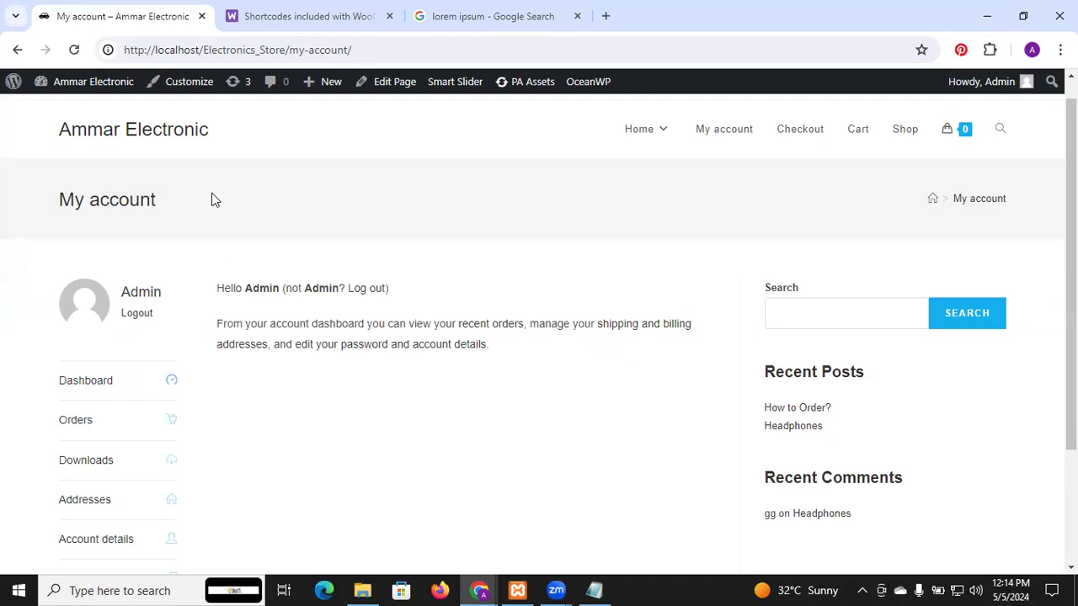
# Step: Open the WooCommerce orders list in the WordPress admin and check the new order's status
pyautogui.click(15, 84)
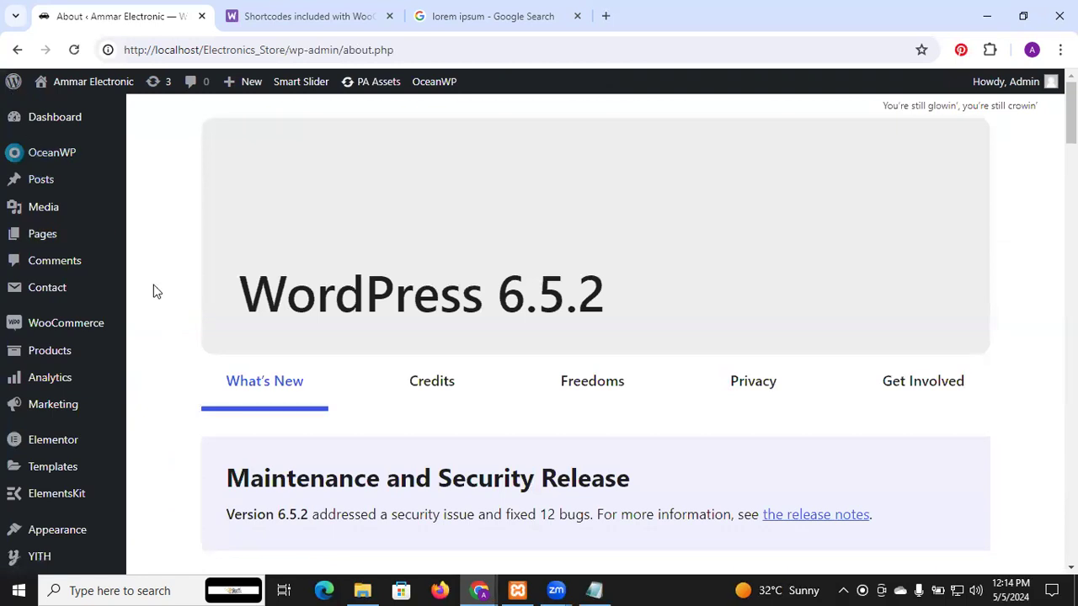
pyautogui.moveTo(67, 350)
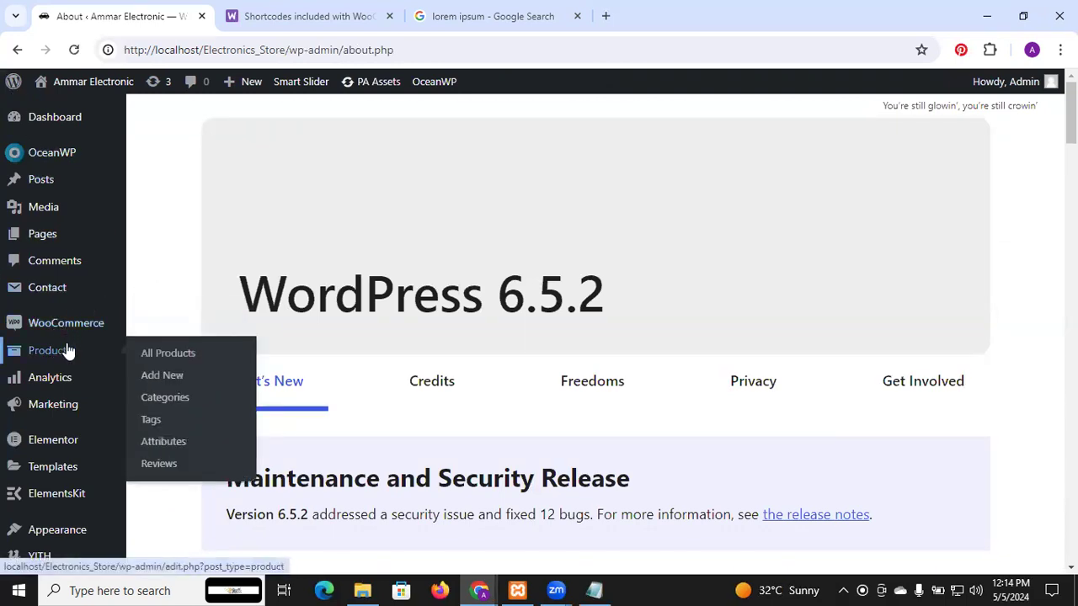
pyautogui.moveTo(66, 328)
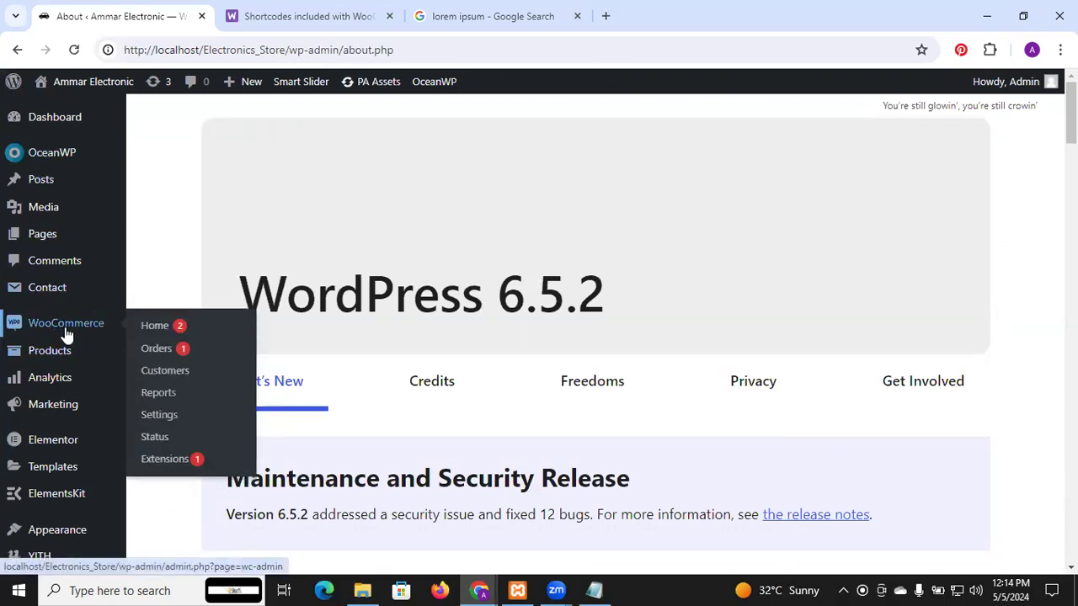
pyautogui.click(157, 348)
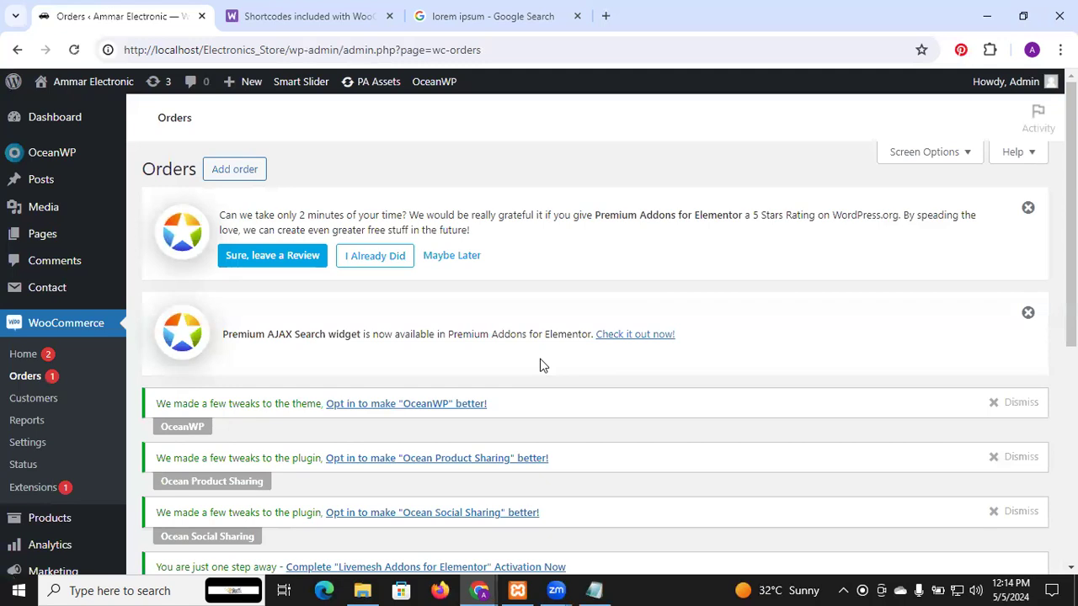
pyautogui.scroll(-5, 590, 337)
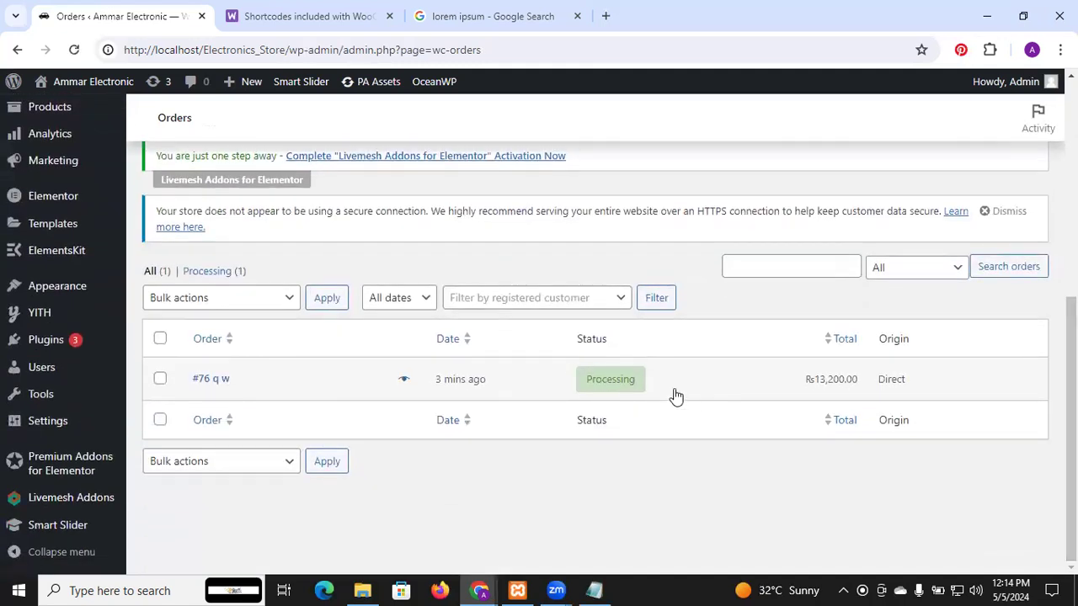
pyautogui.moveTo(629, 381)
# Step: Open the new order and examine its items, available status options, billing and shipping details, and custom fields
pyautogui.click(624, 385)
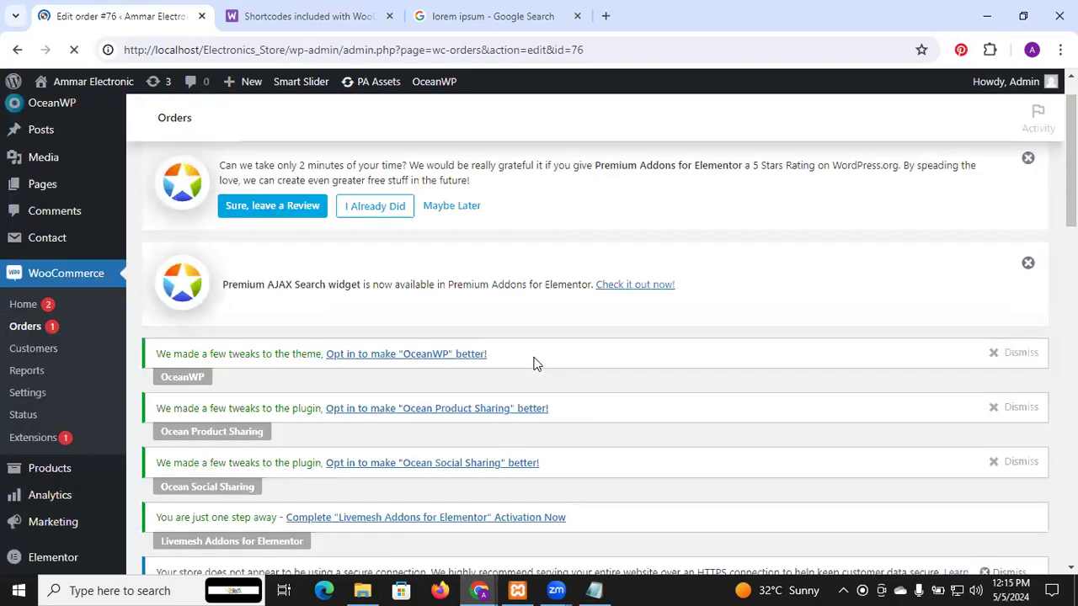
pyautogui.scroll(-12, 533, 362)
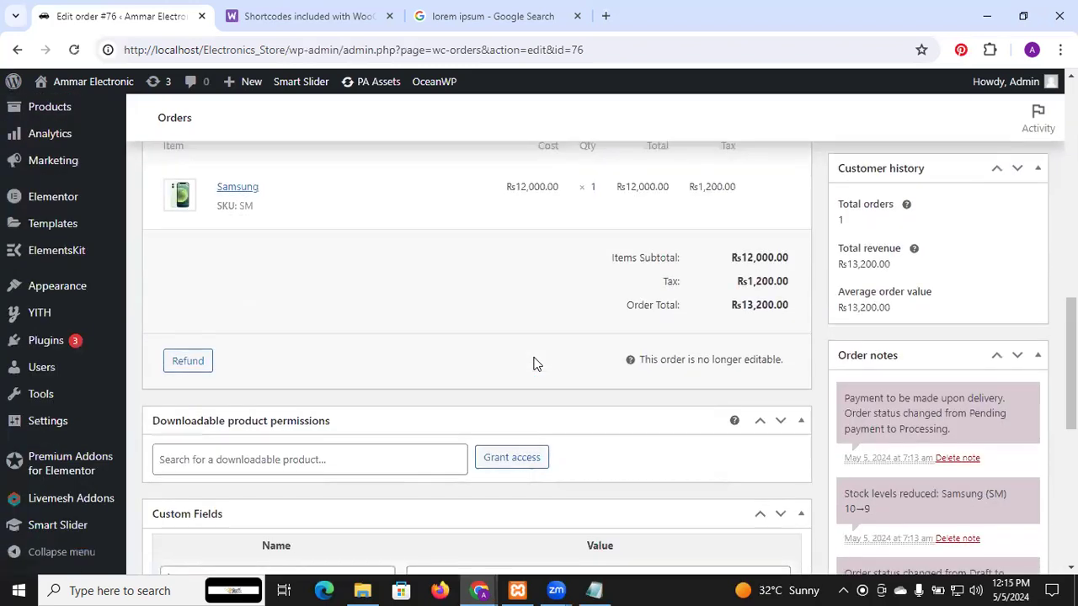
pyautogui.scroll(4, 533, 363)
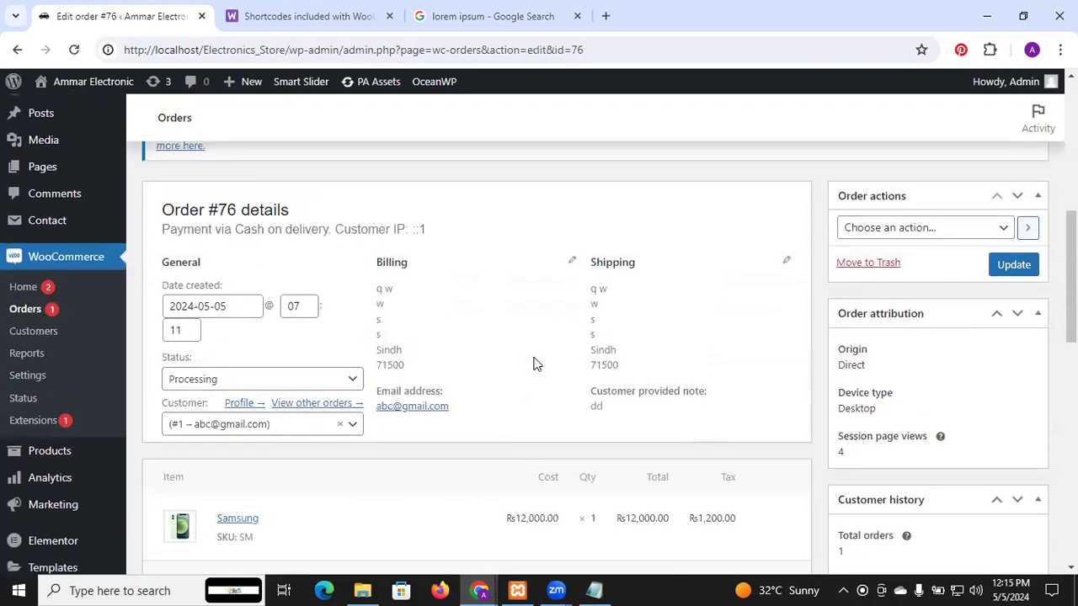
pyautogui.click(354, 379)
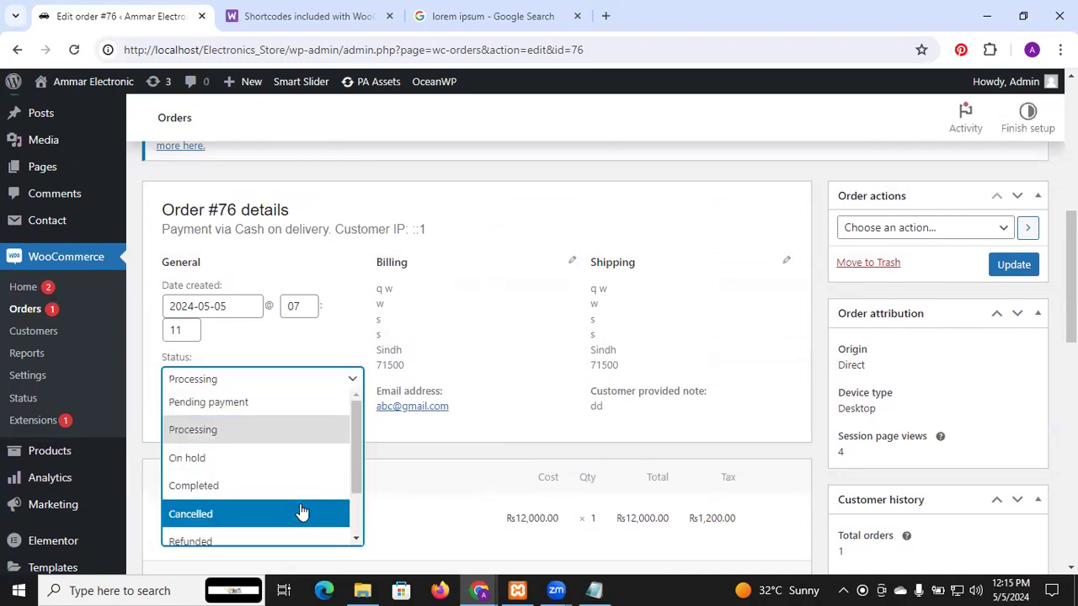
pyautogui.click(644, 301)
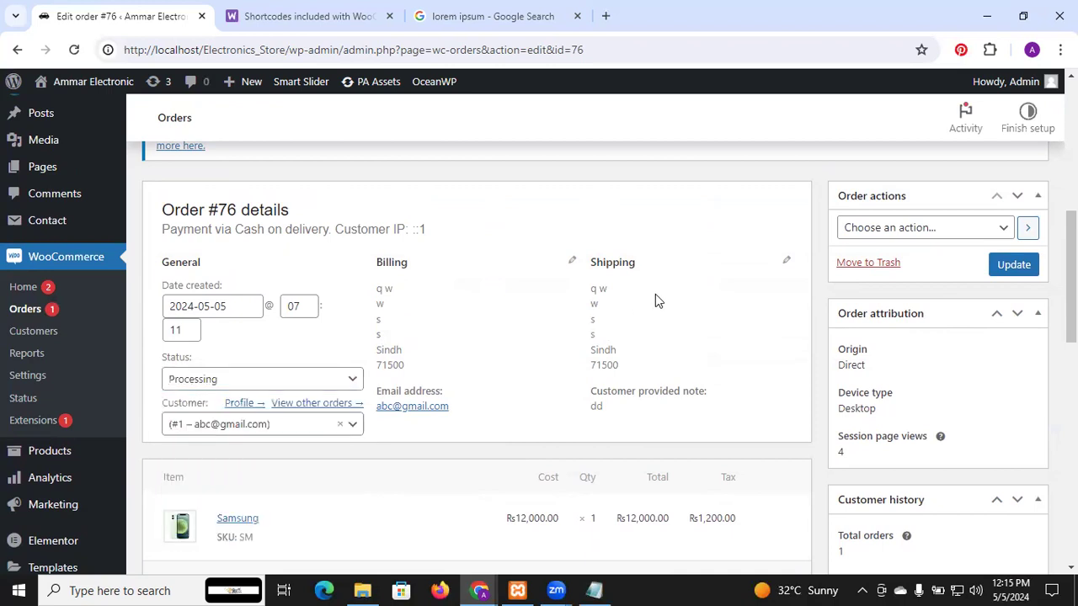
pyautogui.scroll(-8, 655, 293)
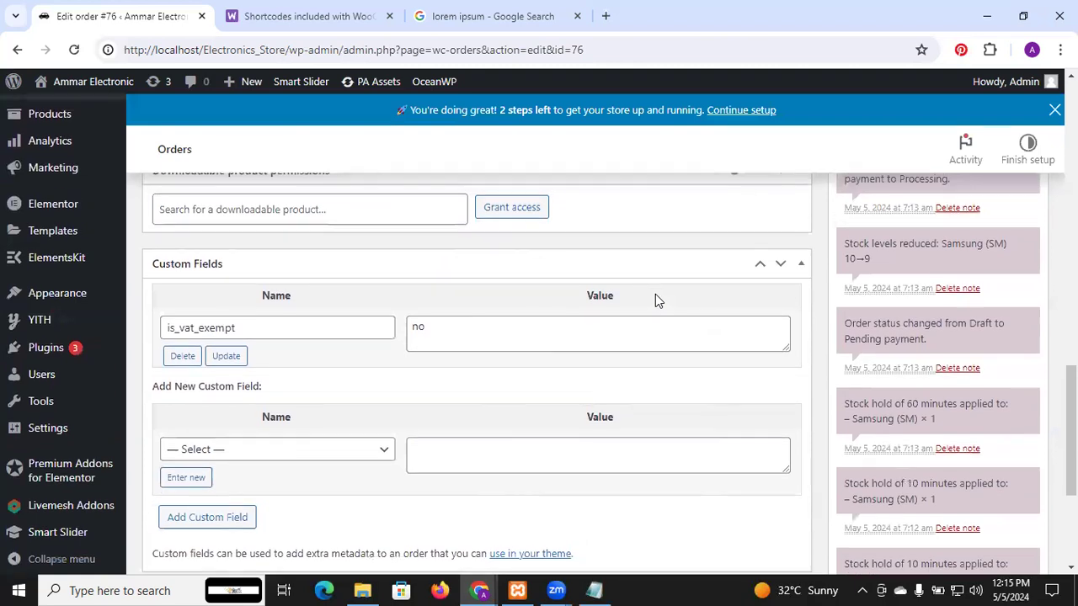
pyautogui.scroll(10, 655, 294)
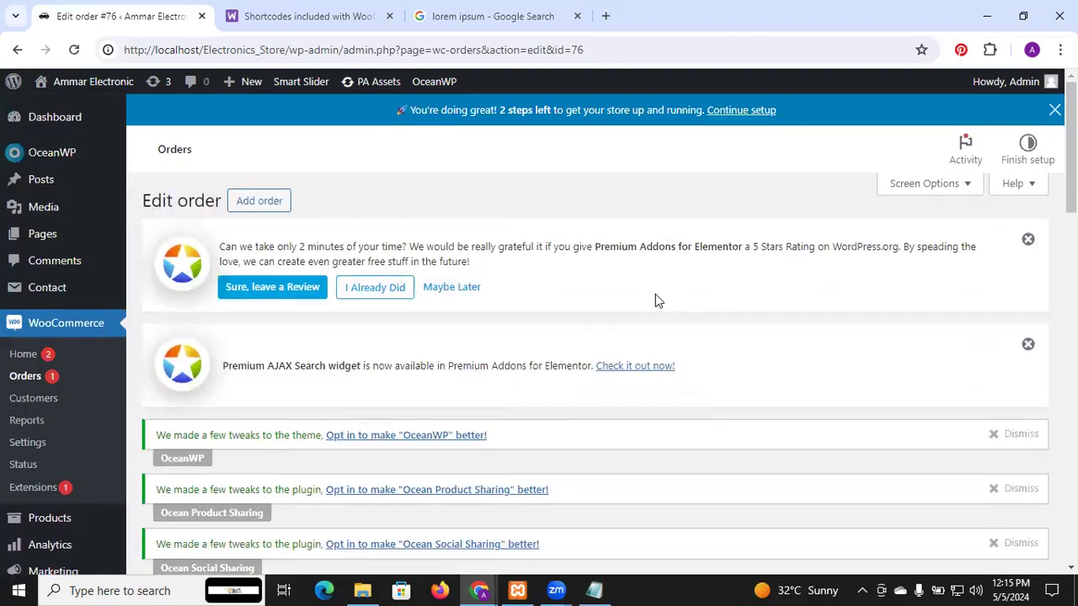
# Step: Find the Home page in the WordPress pages list and open it for editing with Elementor
pyautogui.moveTo(94, 90)
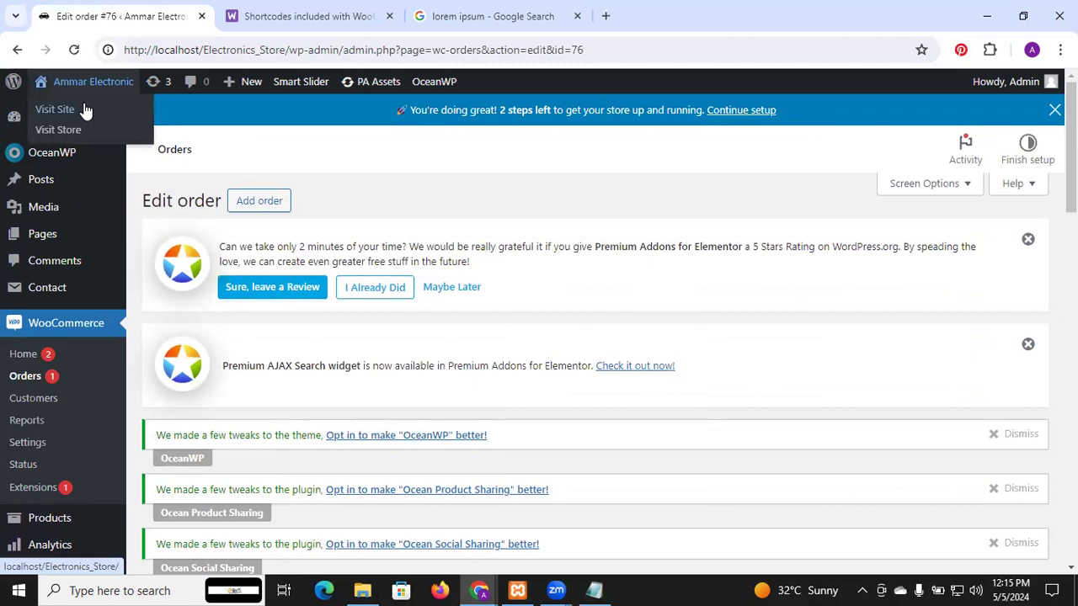
pyautogui.moveTo(51, 233)
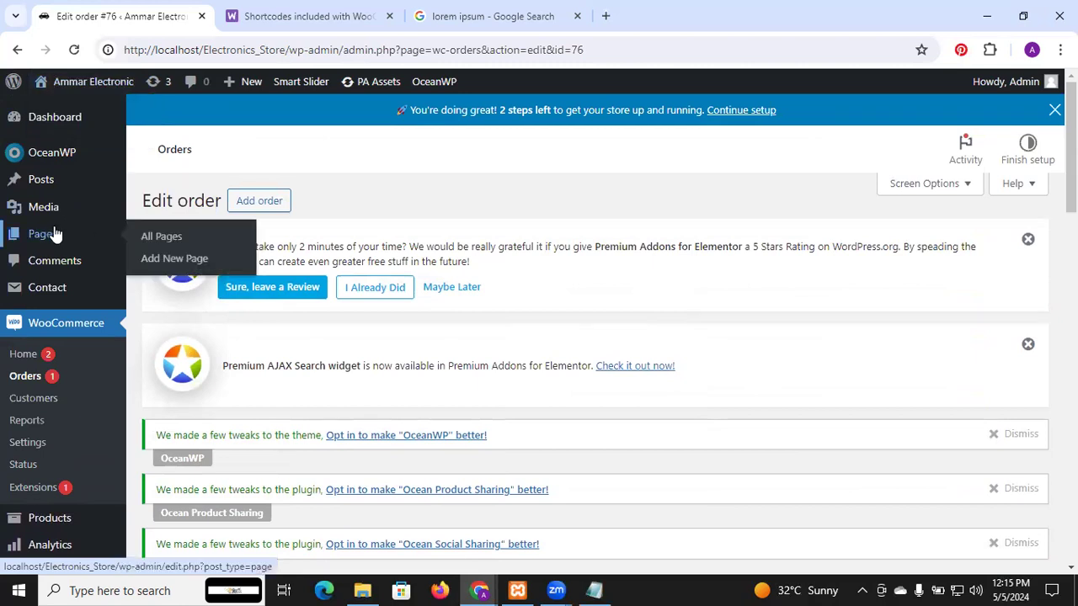
pyautogui.click(54, 227)
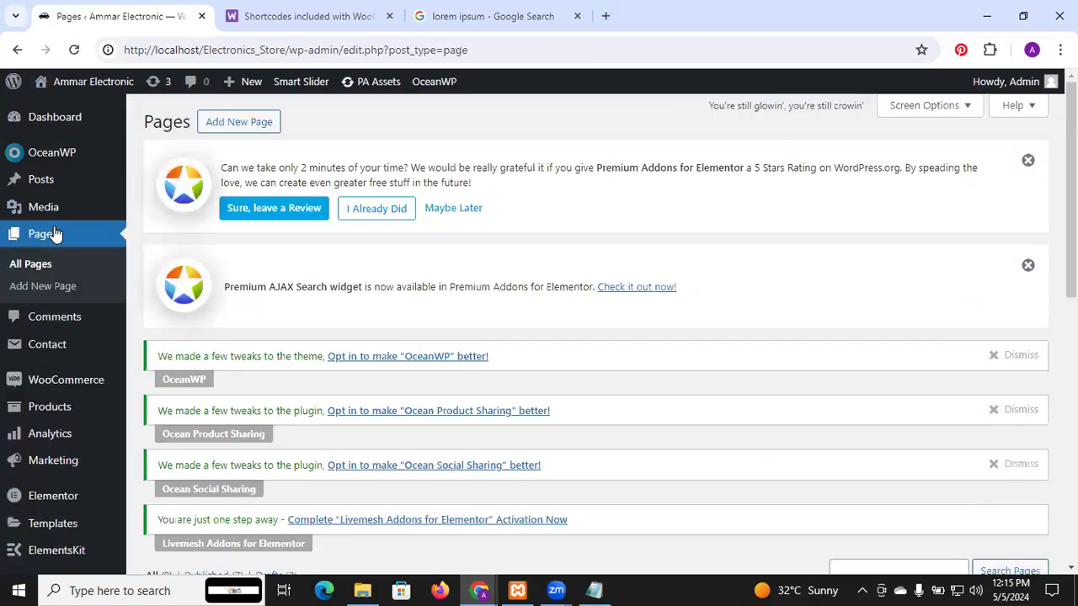
pyautogui.scroll(-4, 455, 324)
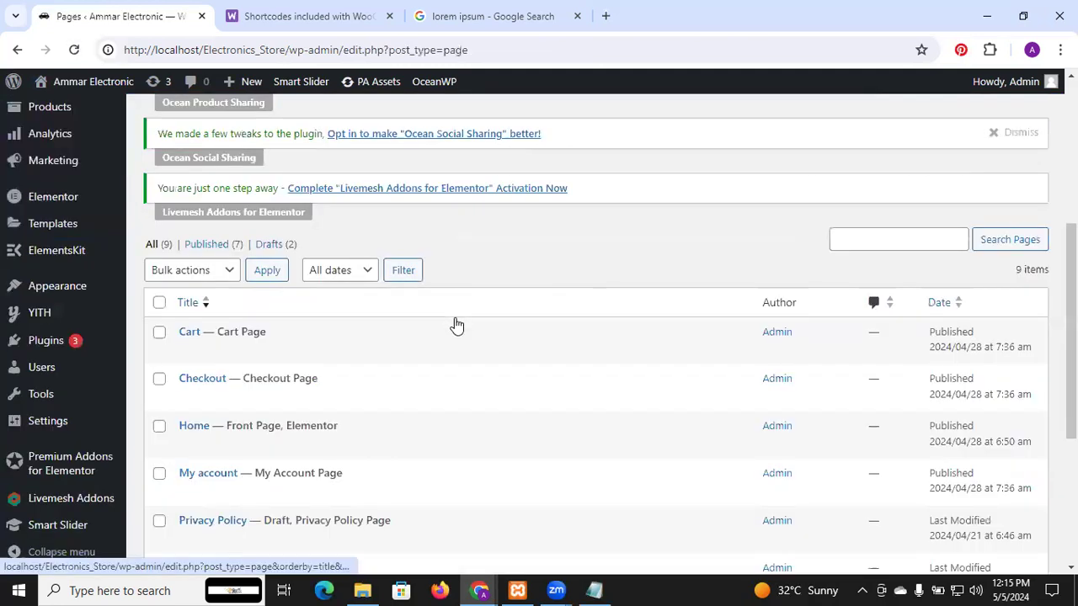
pyautogui.scroll(-3, 455, 324)
pyautogui.scroll(-1, 238, 188)
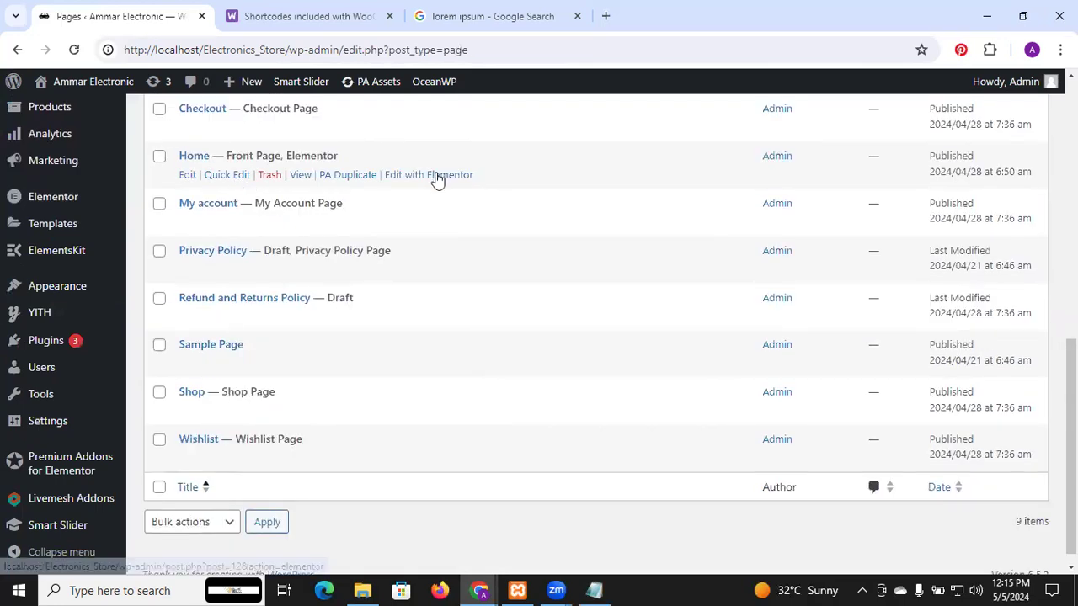
pyautogui.click(437, 177)
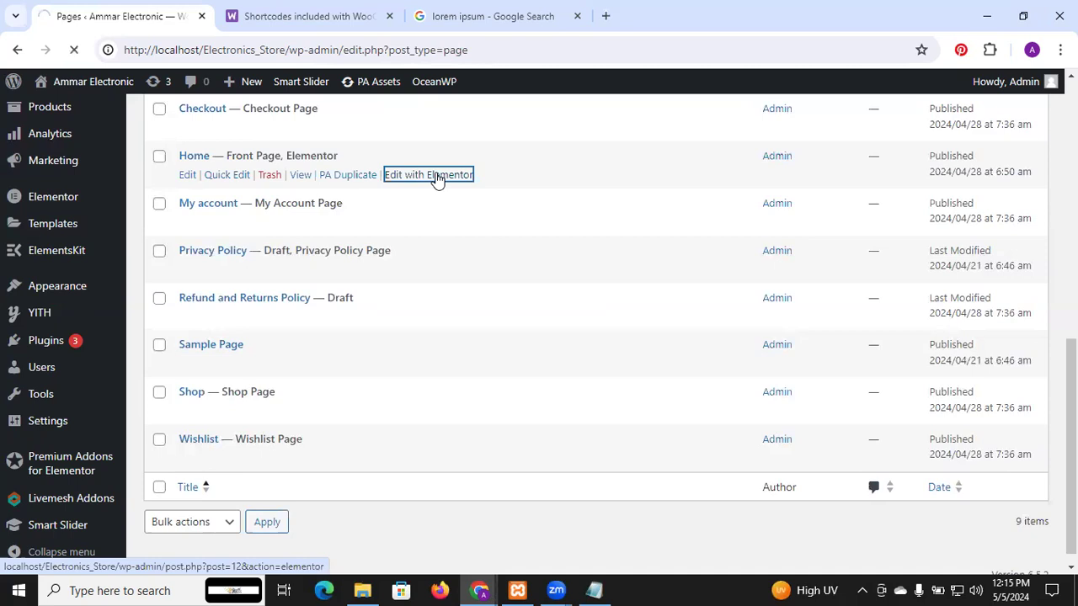
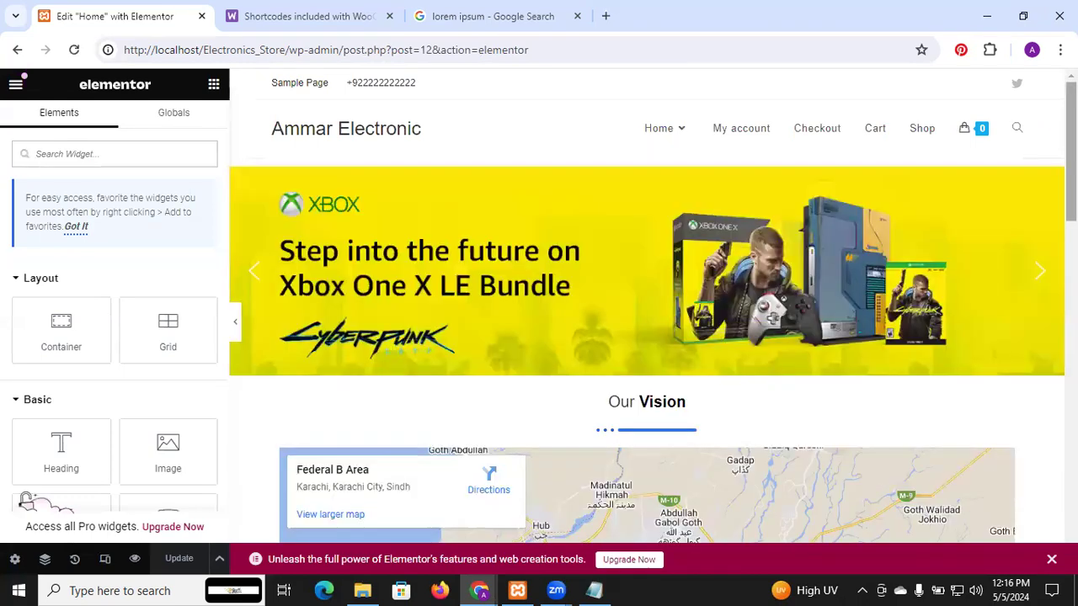
# Step: Try to add a Shortcode widget to the empty area below the How to Order? section
pyautogui.scroll(-1, 647, 309)
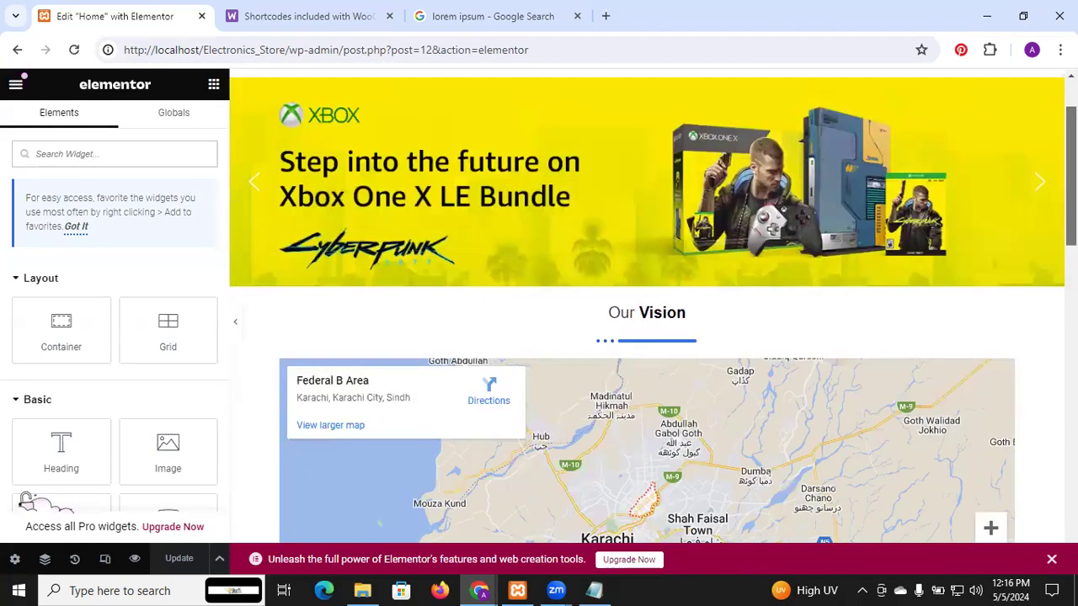
pyautogui.scroll(-10, 646, 309)
pyautogui.scroll(-2, 460, 379)
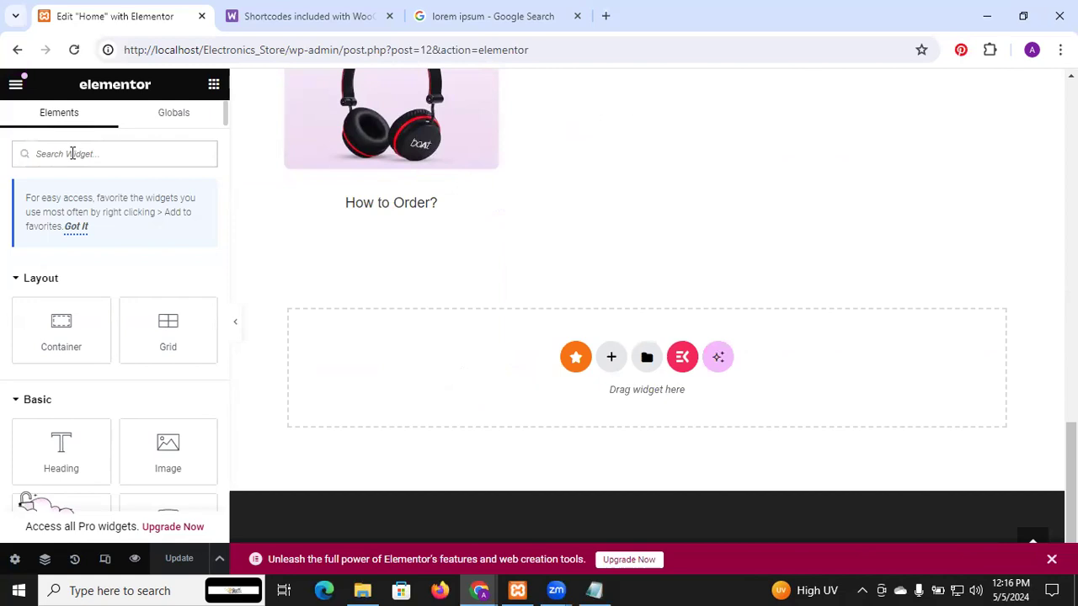
pyautogui.write('shor')
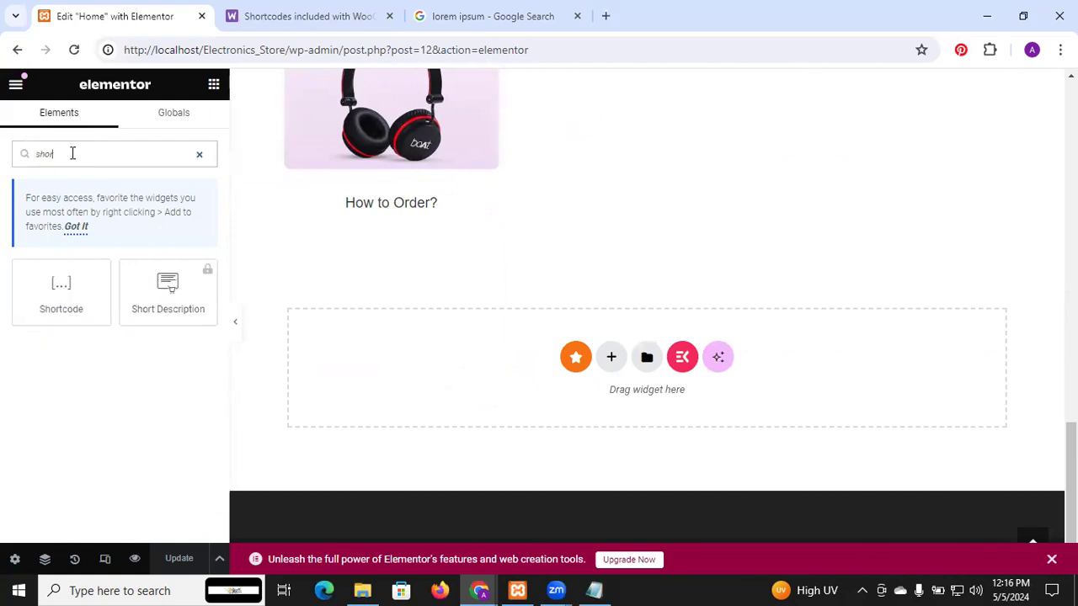
pyautogui.moveTo(68, 282); pyautogui.dragTo(457, 352)
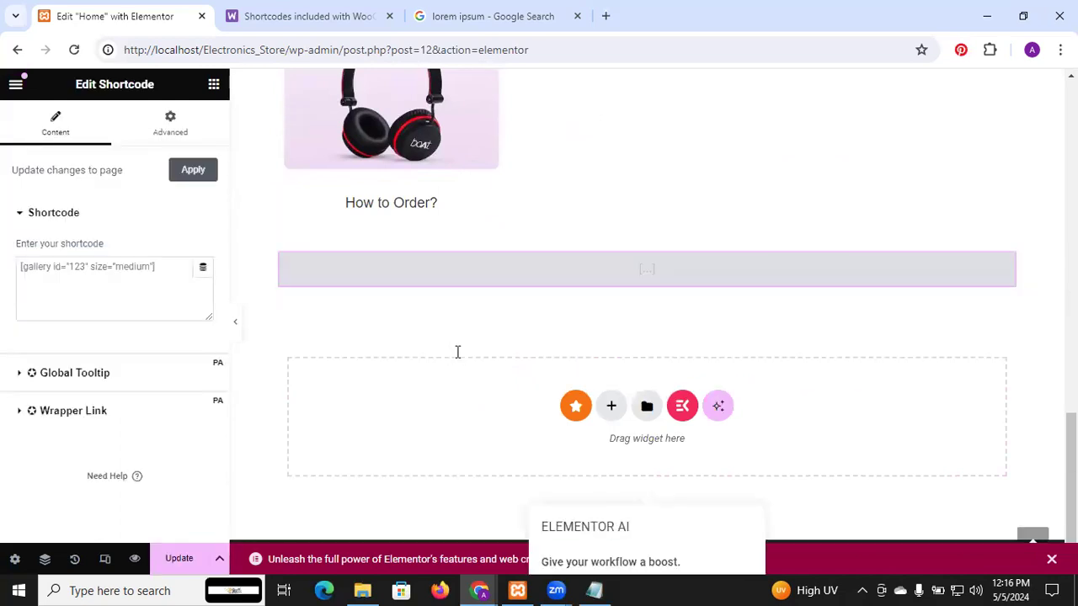
pyautogui.click(151, 266)
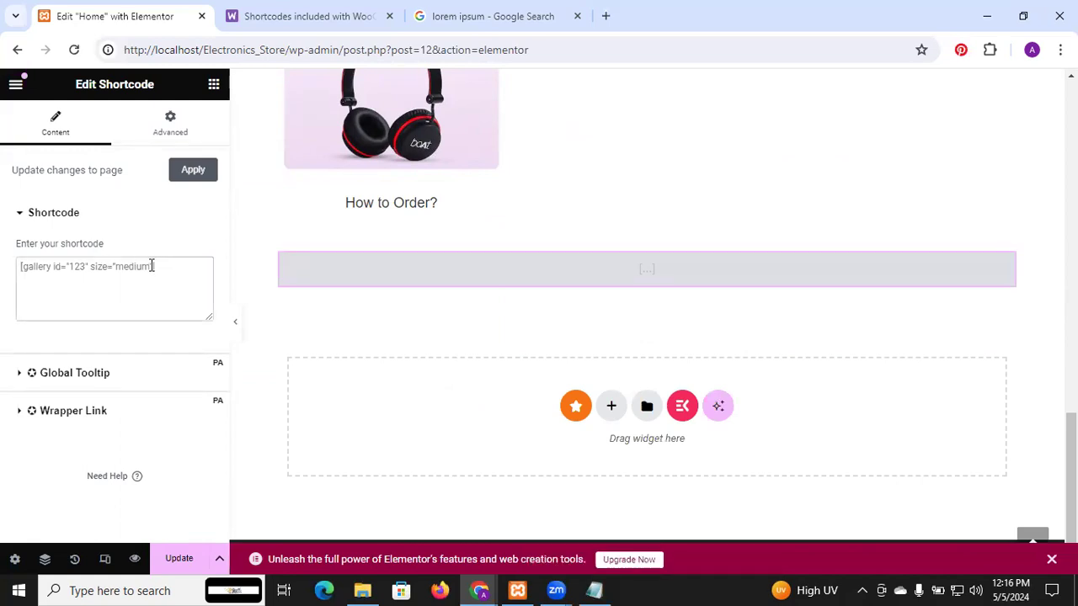
pyautogui.write('[')
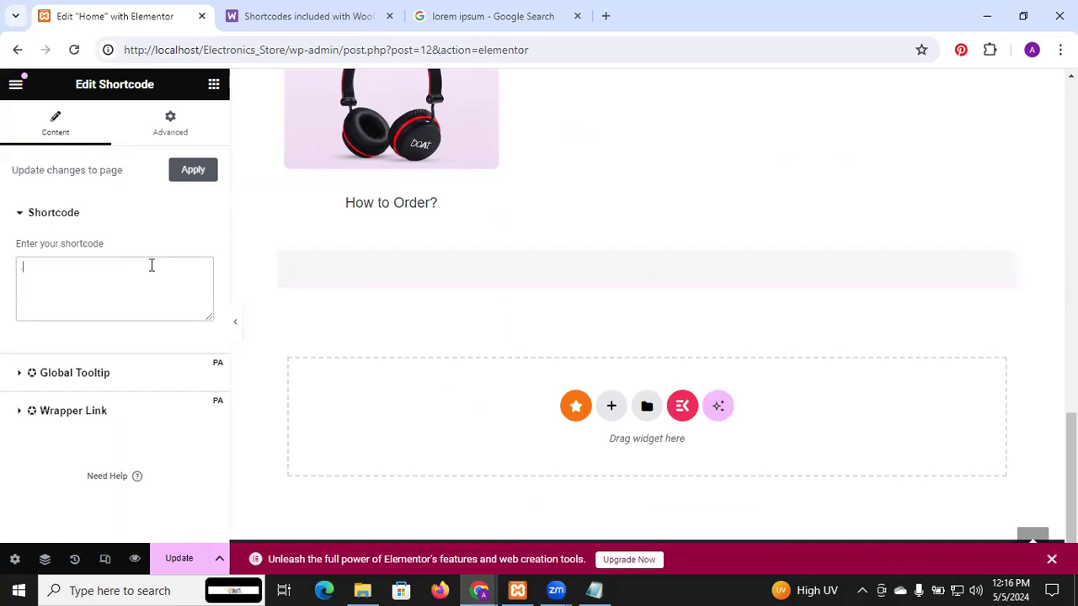
pyautogui.press('BackSpace')
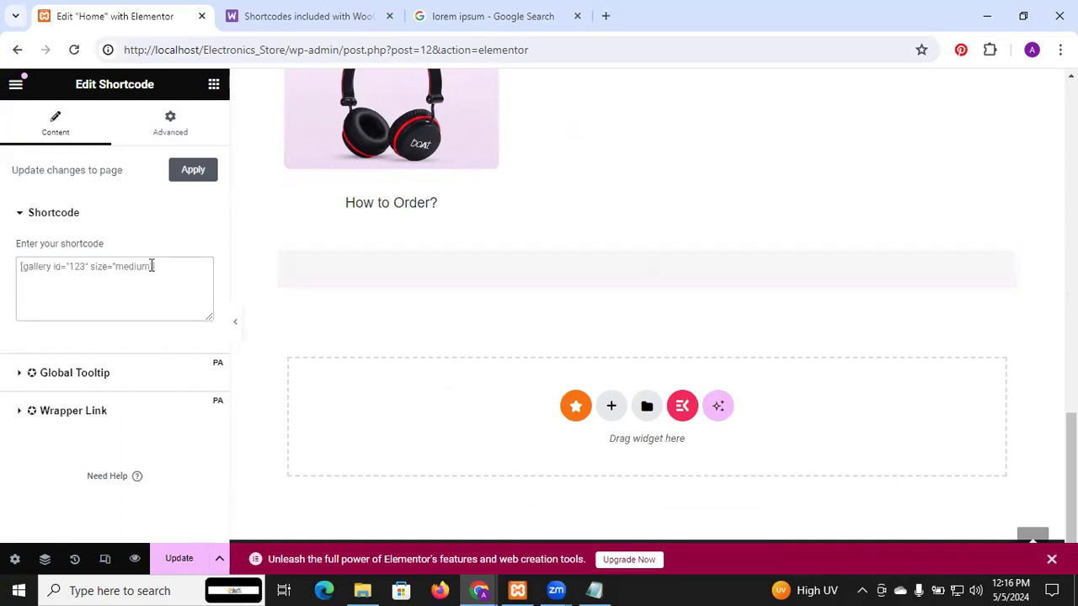
# Step: Delete the container holding the empty Shortcode widget from the Home page
pyautogui.click(214, 85)
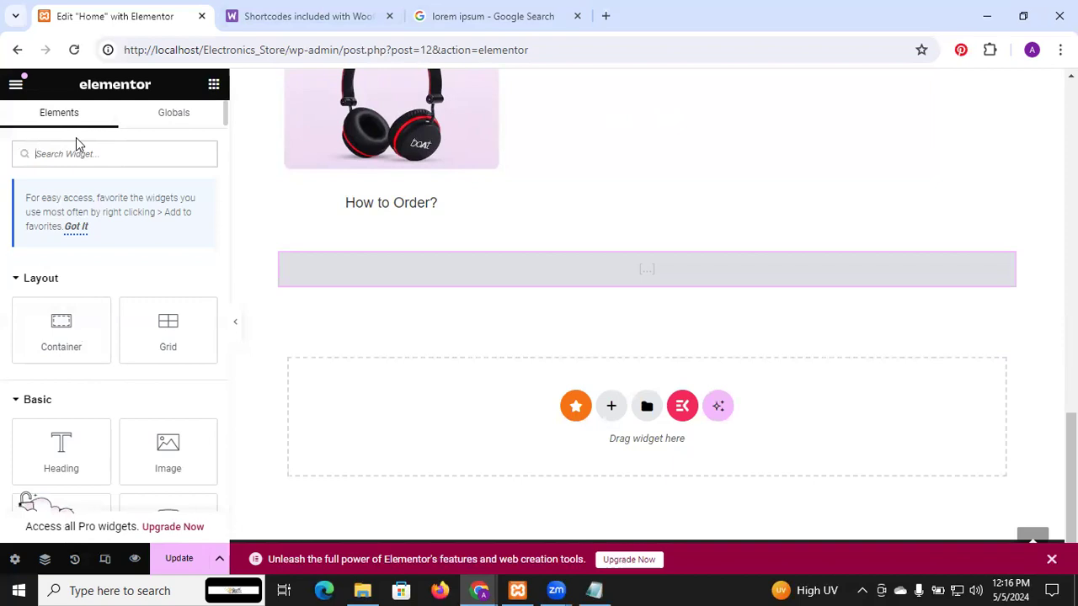
pyautogui.write('shor')
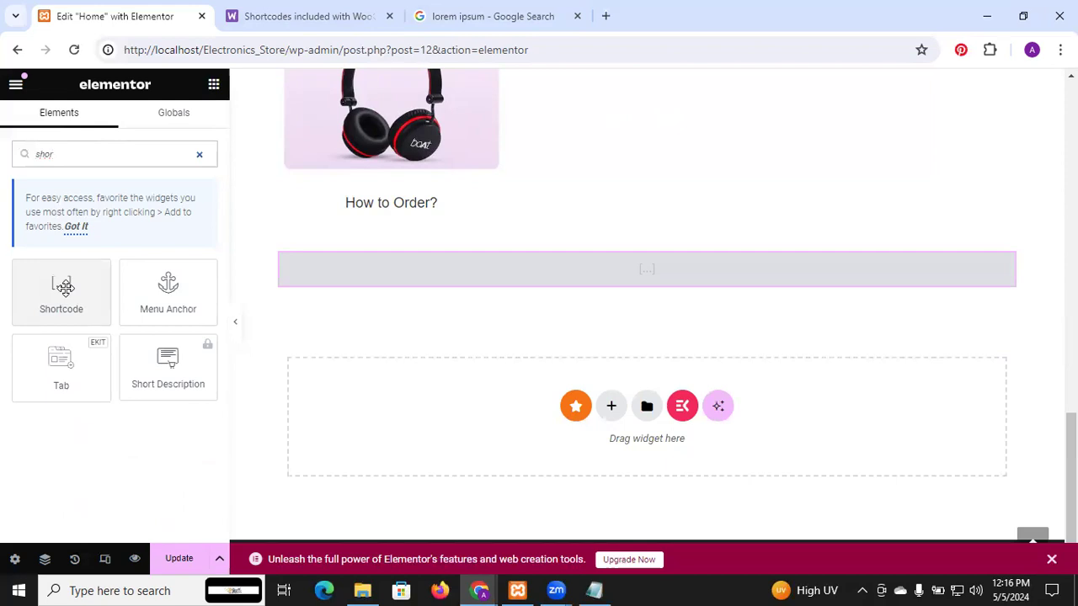
pyautogui.moveTo(64, 287)
pyautogui.mouseDown()
pyautogui.moveTo(253, 270)
pyautogui.moveTo(443, 286)
pyautogui.moveTo(48, 288)
pyautogui.mouseUp()
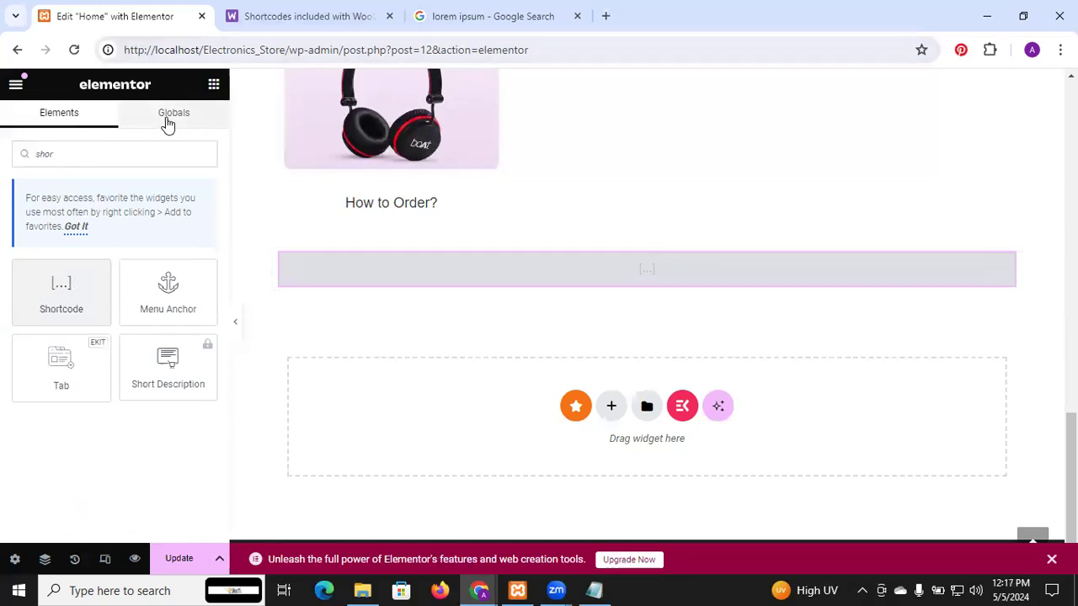
pyautogui.moveTo(641, 270)
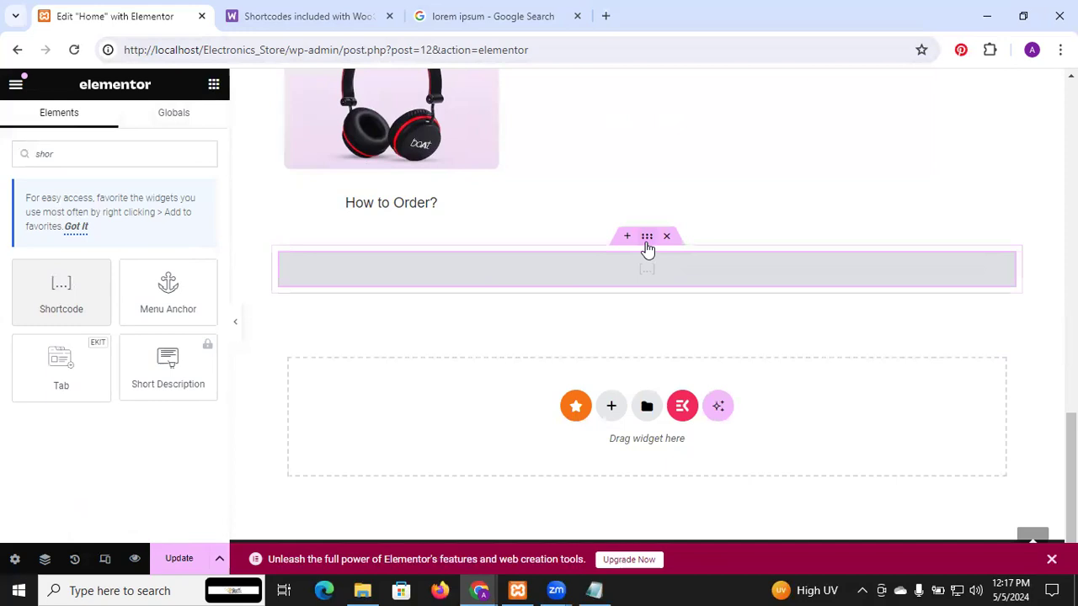
pyautogui.click(646, 238)
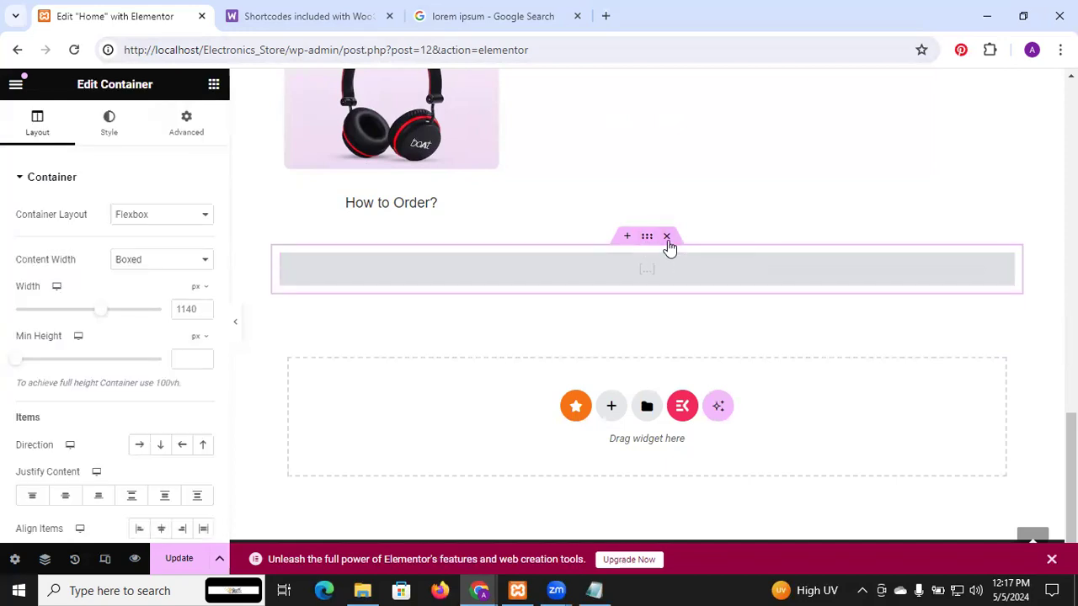
pyautogui.click(666, 238)
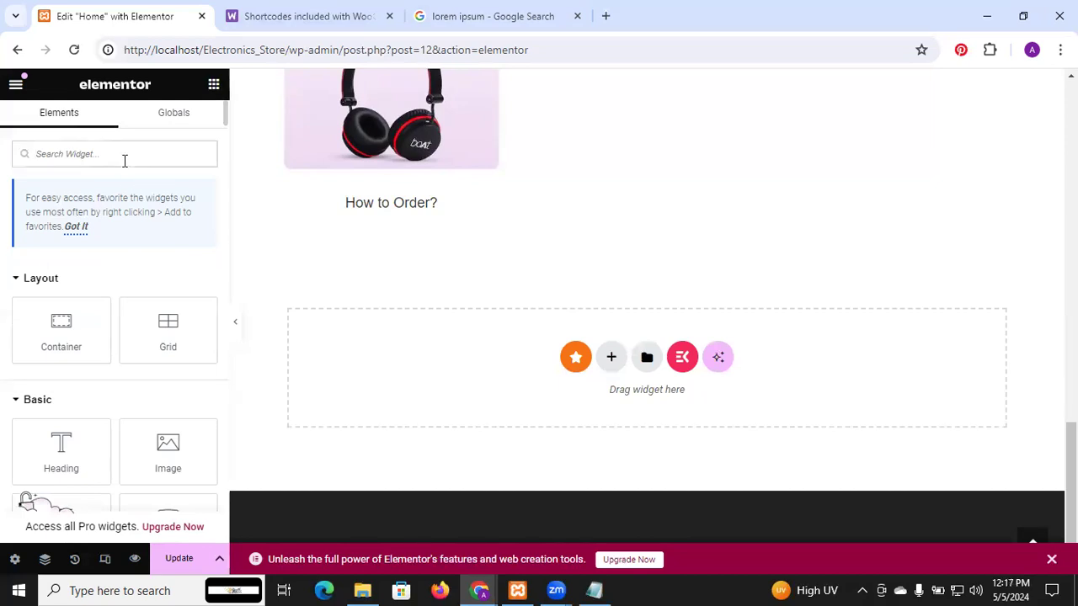
# Step: Add a Shortcode widget below the How to Order? section with the shortcode [products] and check the product preview
pyautogui.write('shor')
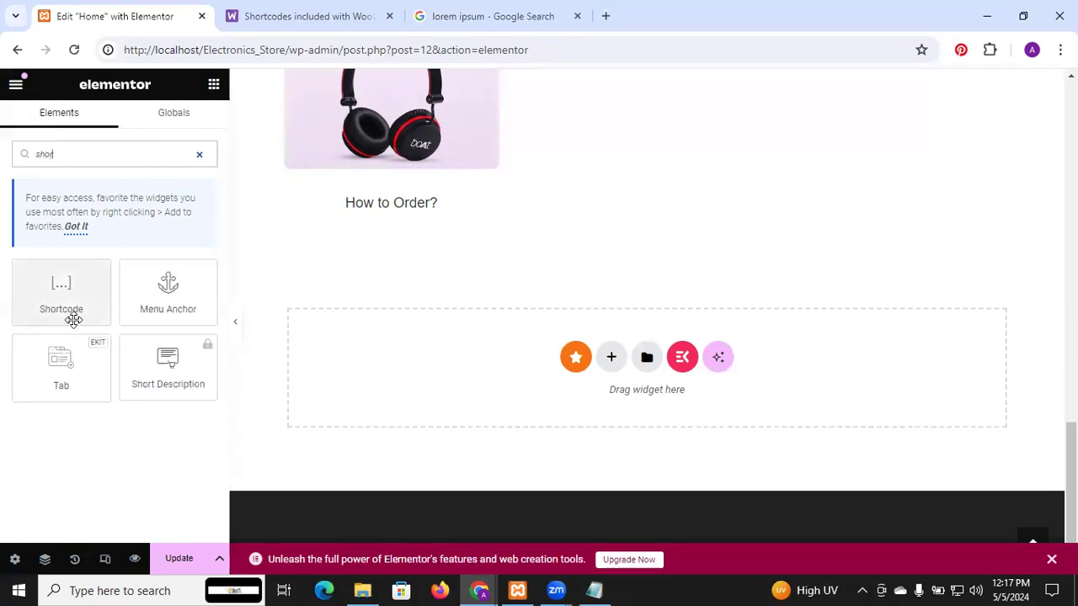
pyautogui.moveTo(73, 319); pyautogui.dragTo(598, 392)
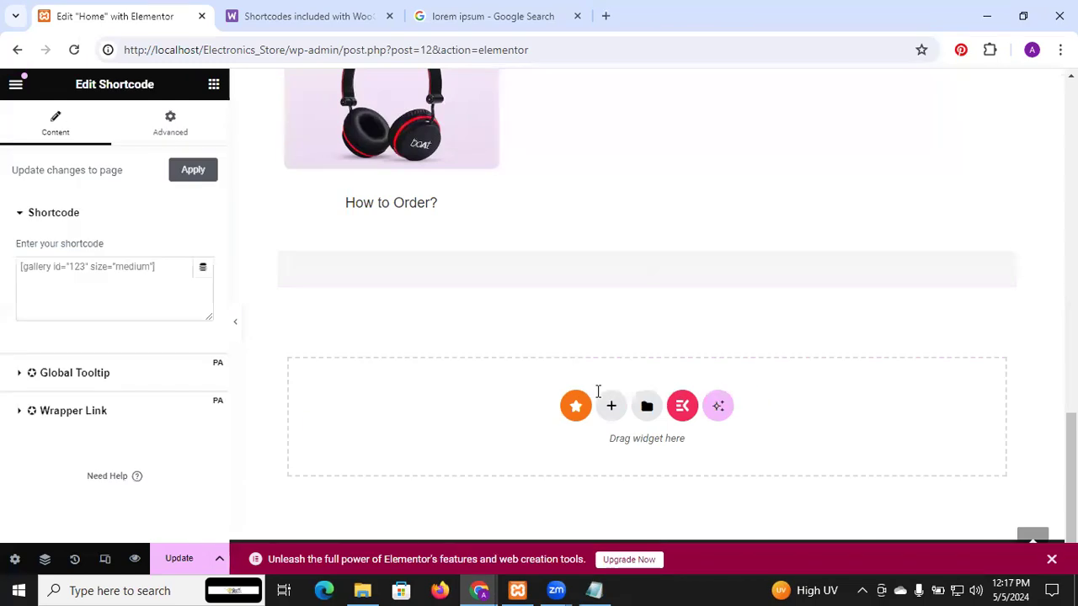
pyautogui.click(125, 266)
pyautogui.write('[')
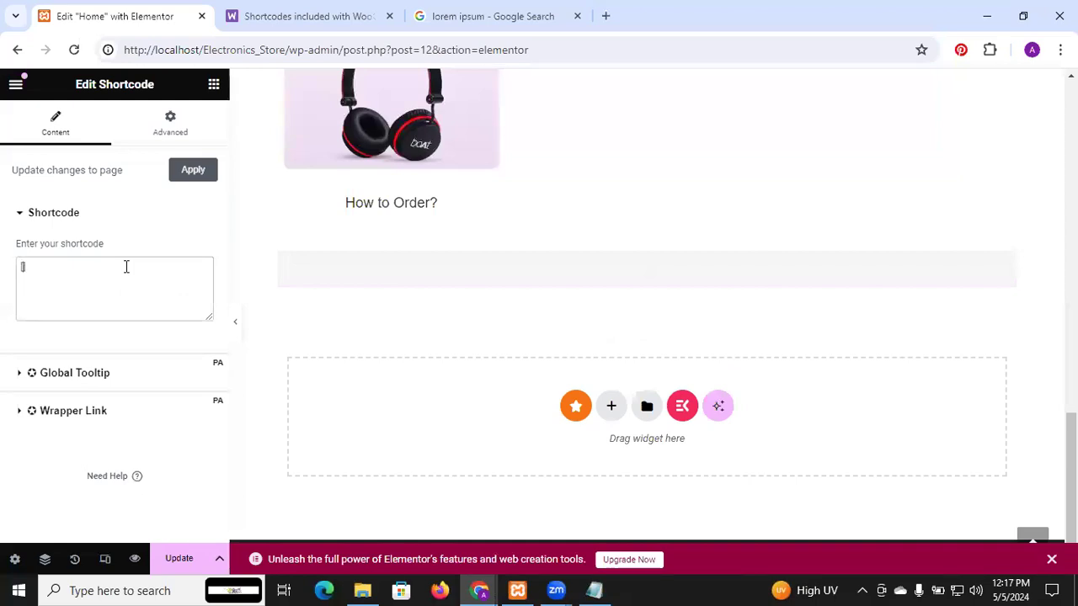
pyautogui.write('products]')
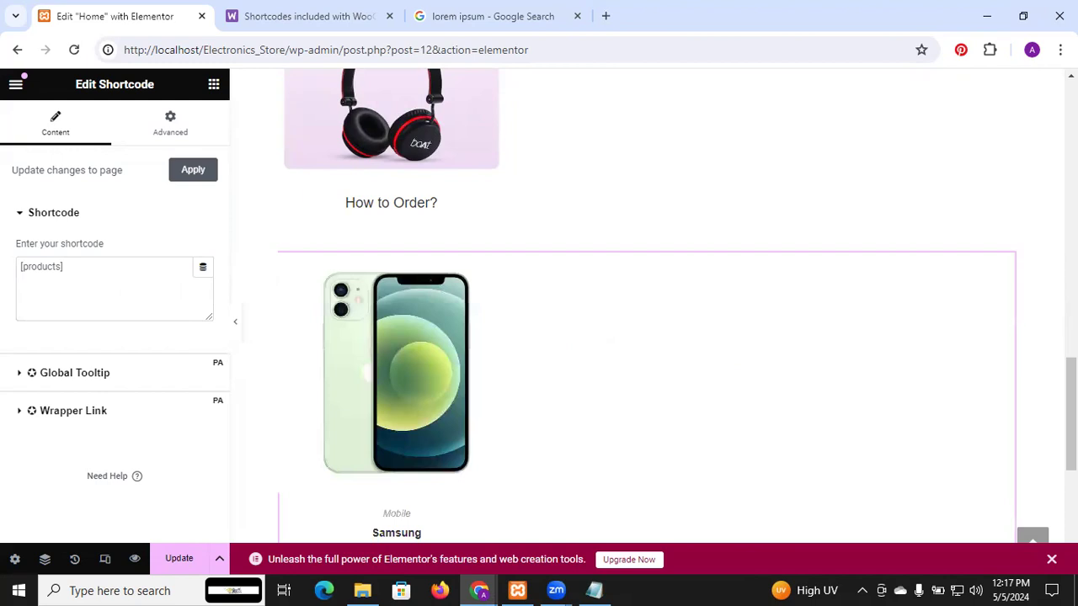
pyautogui.scroll(-2, 646, 304)
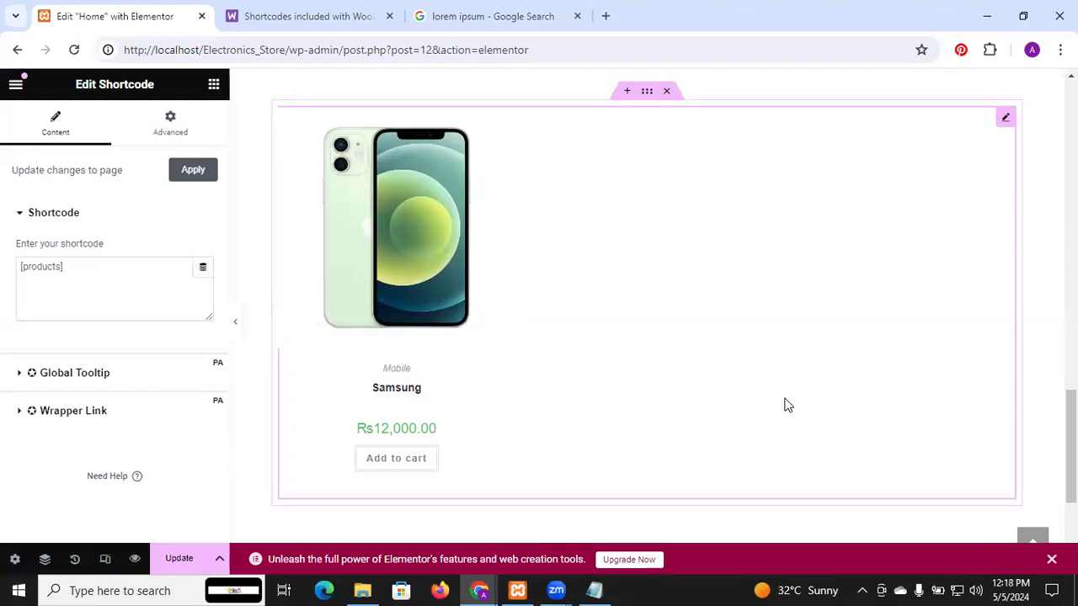
# Step: Switch to the WooCommerce shortcodes documentation and search it for "category" to look for the product category shortcode examples
pyautogui.click(311, 11)
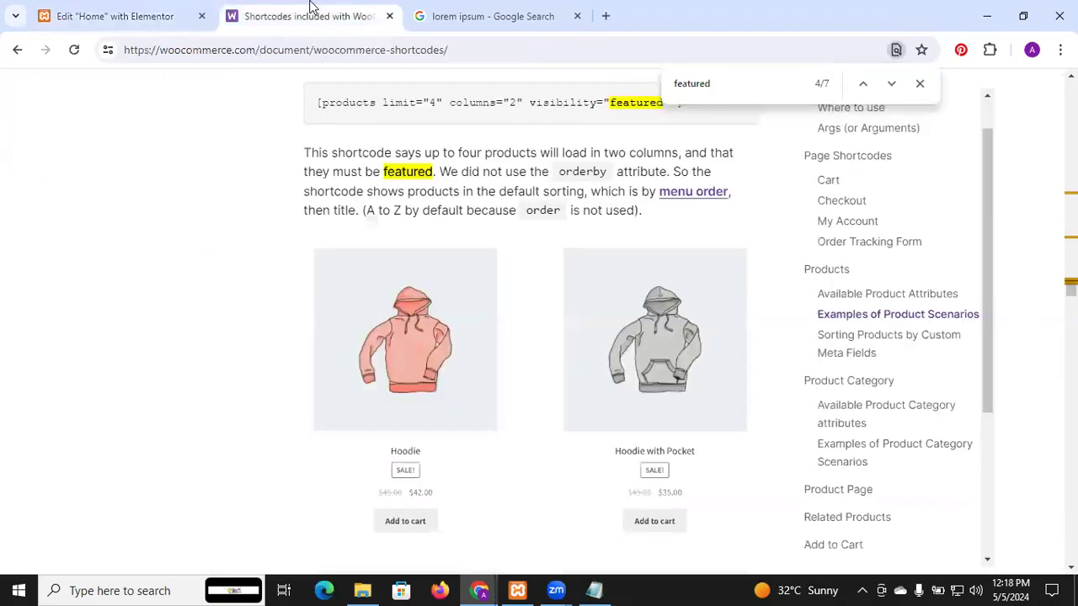
pyautogui.click(920, 87)
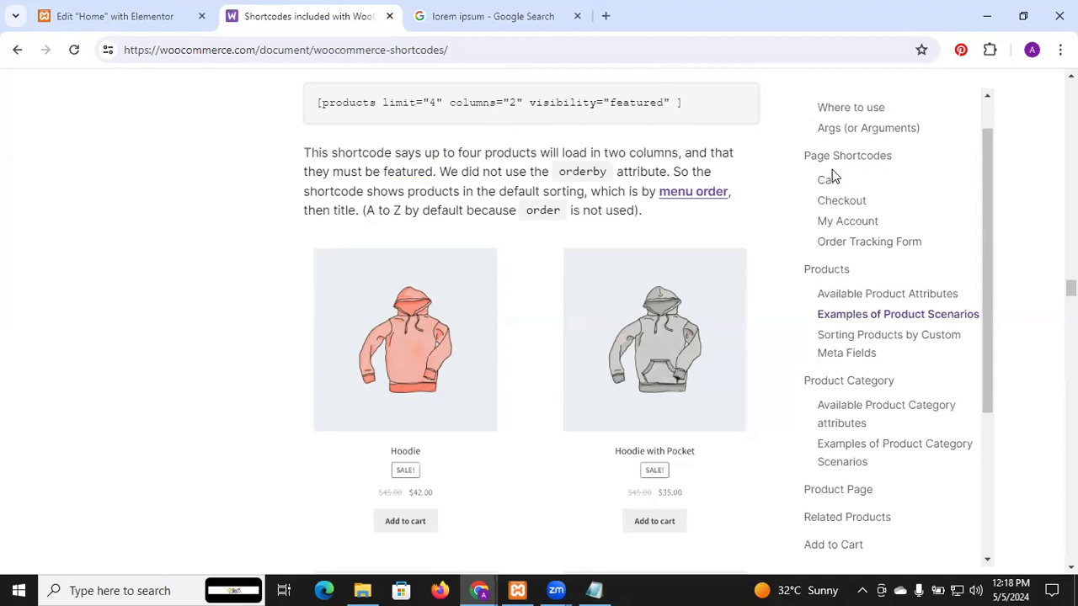
pyautogui.hotkey('ctrl', 'f')
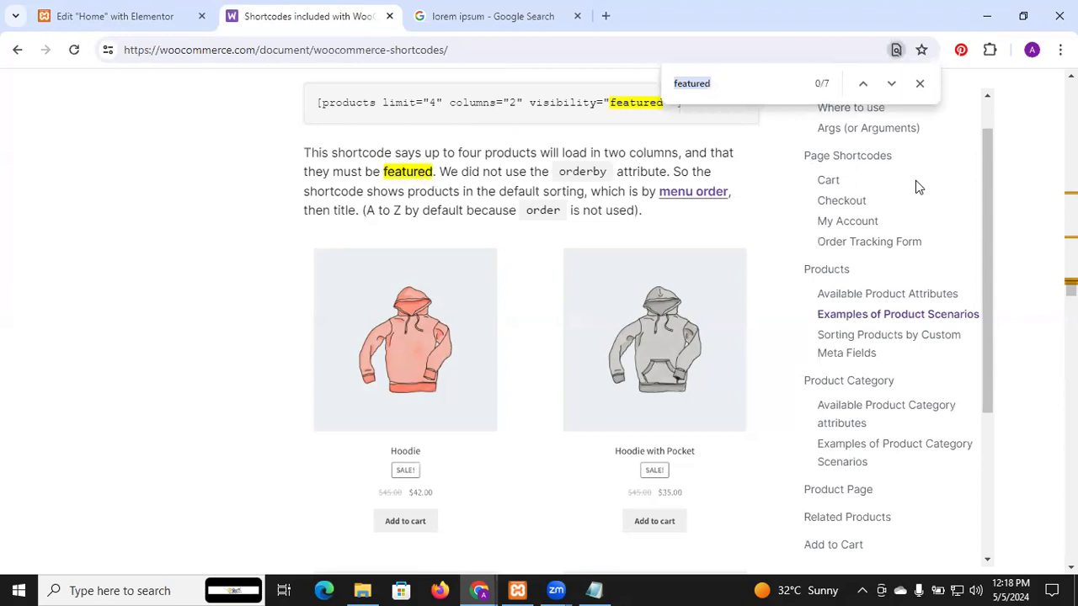
pyautogui.write('categ')
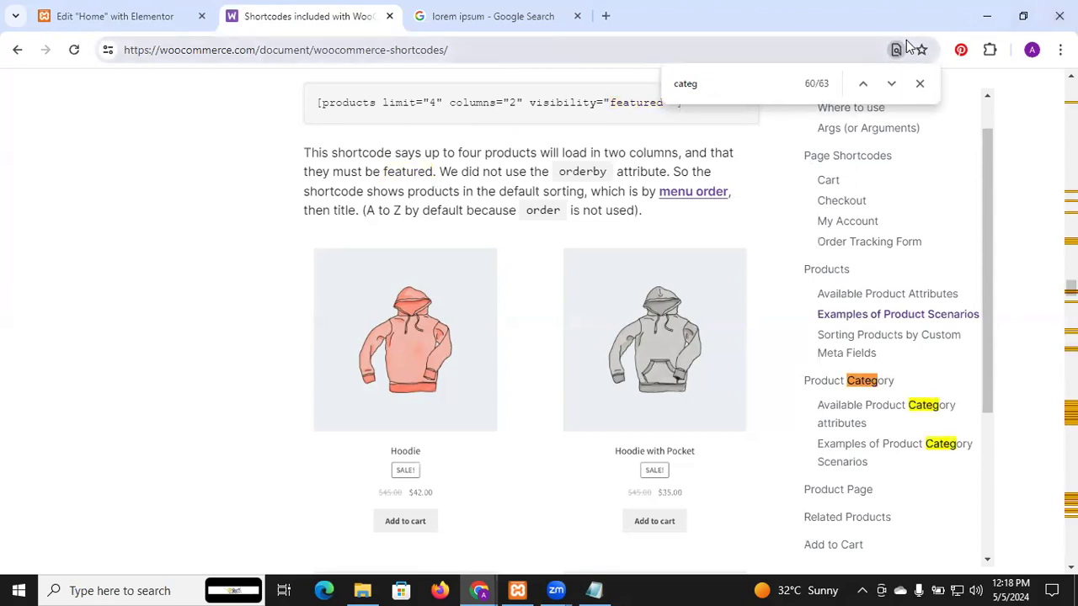
pyautogui.write('ory')
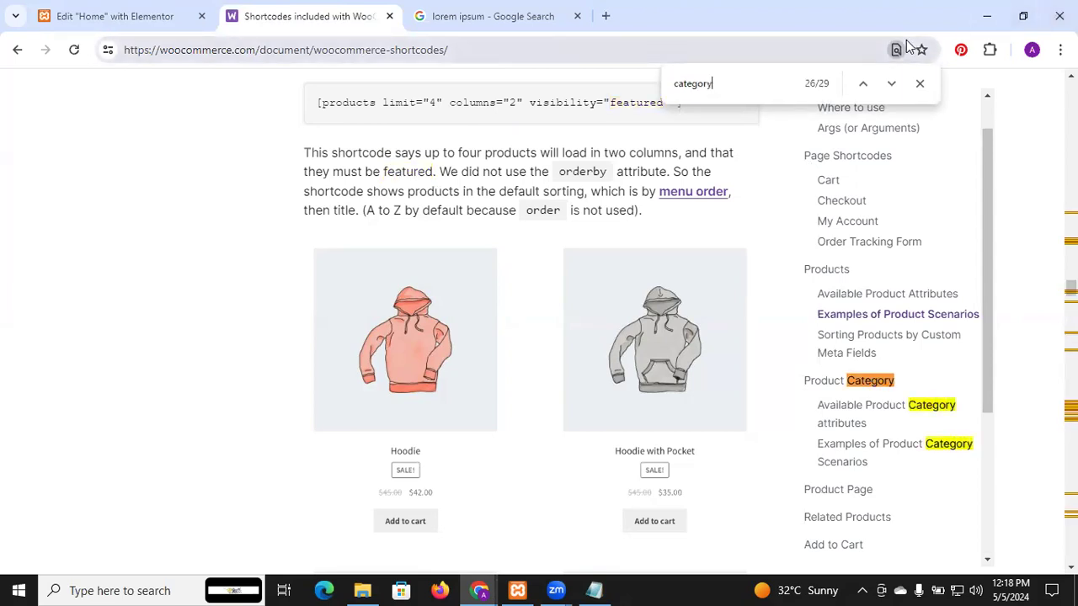
pyautogui.click(862, 84)
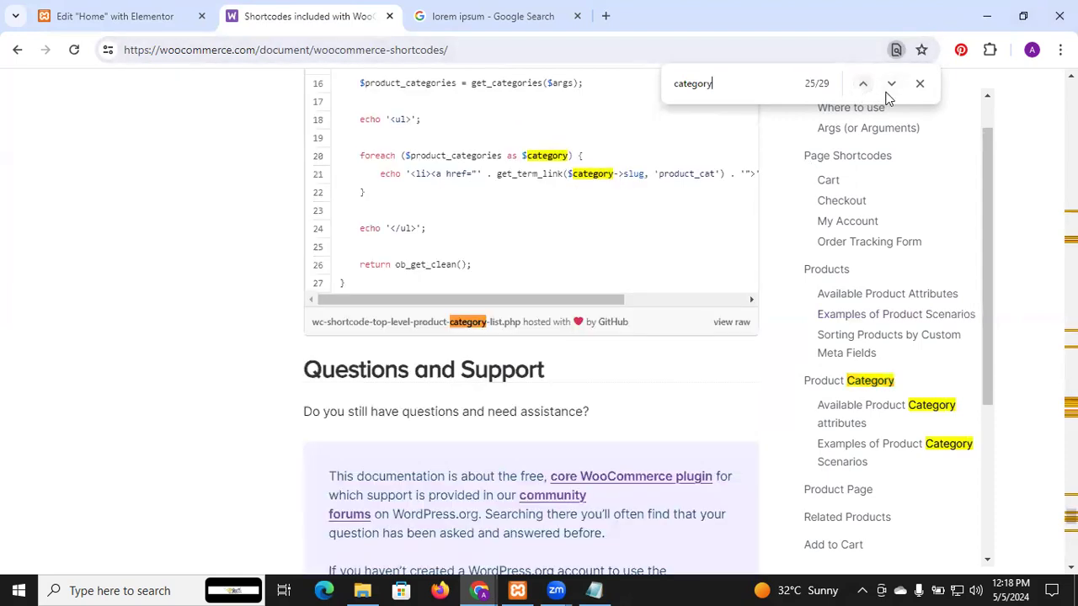
pyautogui.click(890, 84)
pyautogui.click(890, 85)
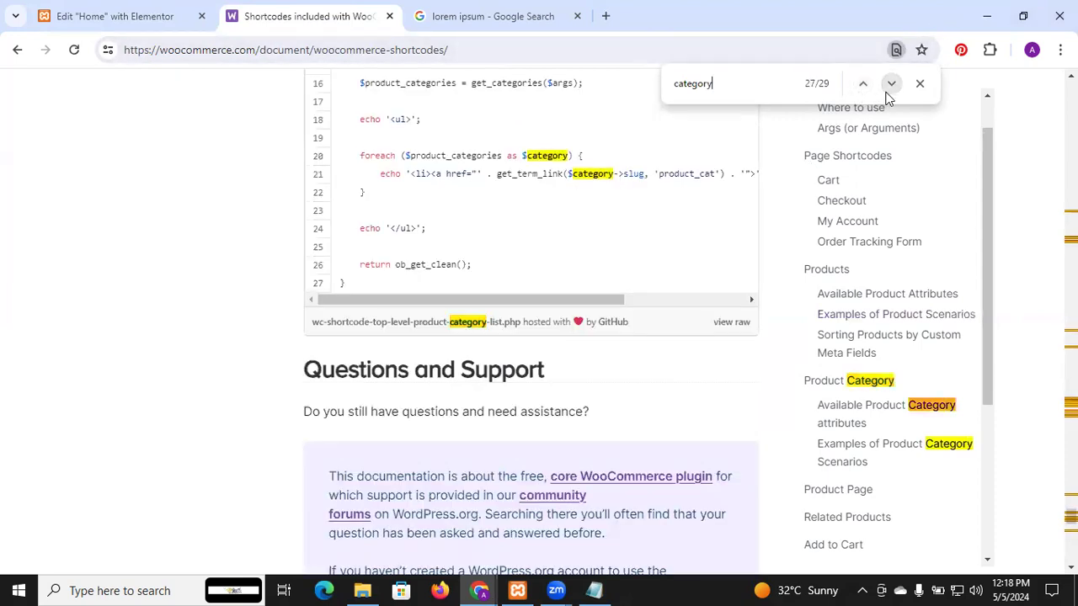
pyautogui.click(890, 84)
pyautogui.click(863, 84)
pyautogui.click(863, 84)
pyautogui.click(862, 84)
pyautogui.click(863, 84)
pyautogui.click(862, 84)
pyautogui.click(863, 85)
pyautogui.click(863, 84)
pyautogui.click(862, 85)
pyautogui.click(862, 84)
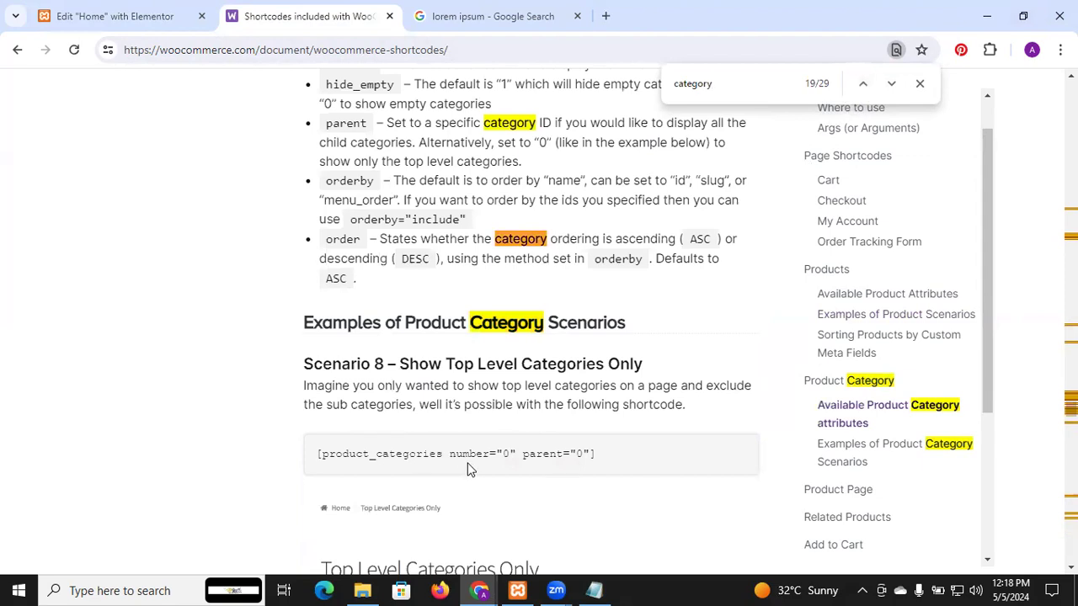
# Step: Go through the preceding category matches, examining the product category shortcodes, their attributes and the Scenario 5 – Specific Categories example
pyautogui.click(865, 84)
pyautogui.click(865, 84)
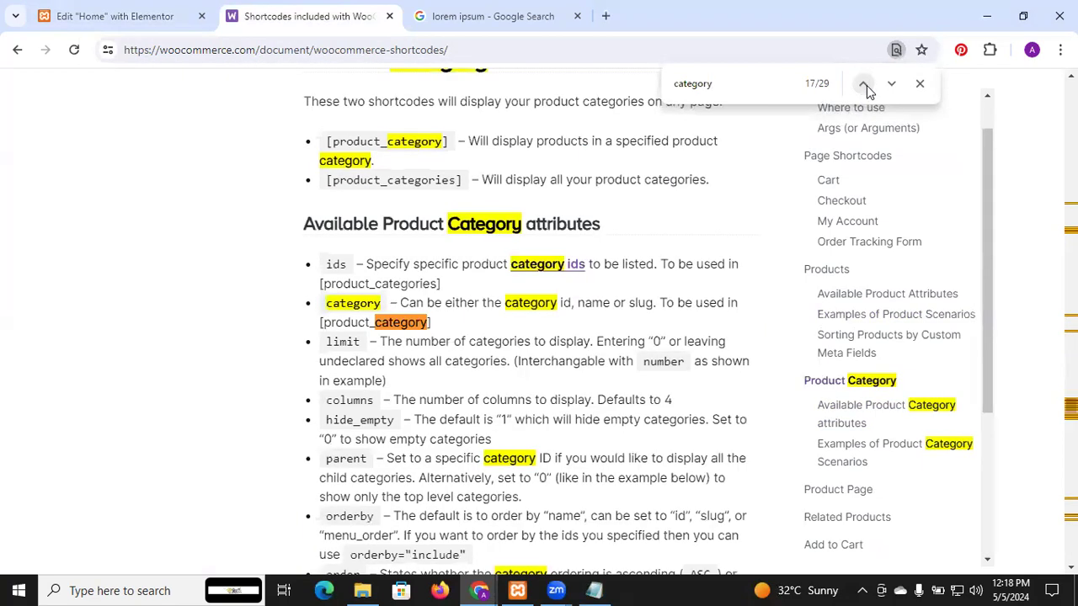
pyautogui.click(864, 84)
pyautogui.click(864, 85)
pyautogui.click(864, 84)
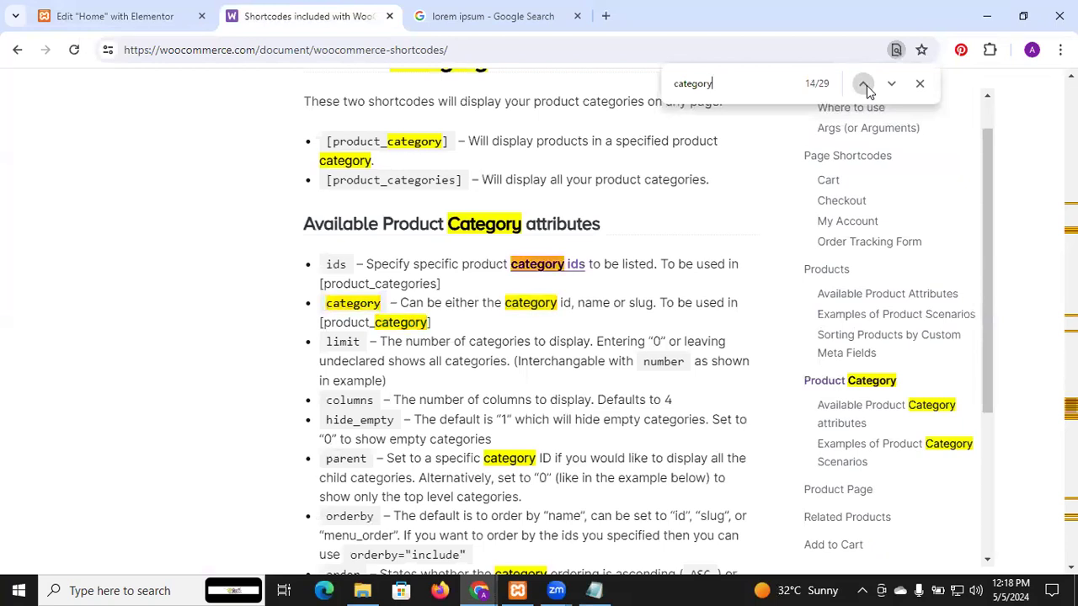
pyautogui.click(864, 84)
pyautogui.click(864, 84)
pyautogui.click(865, 84)
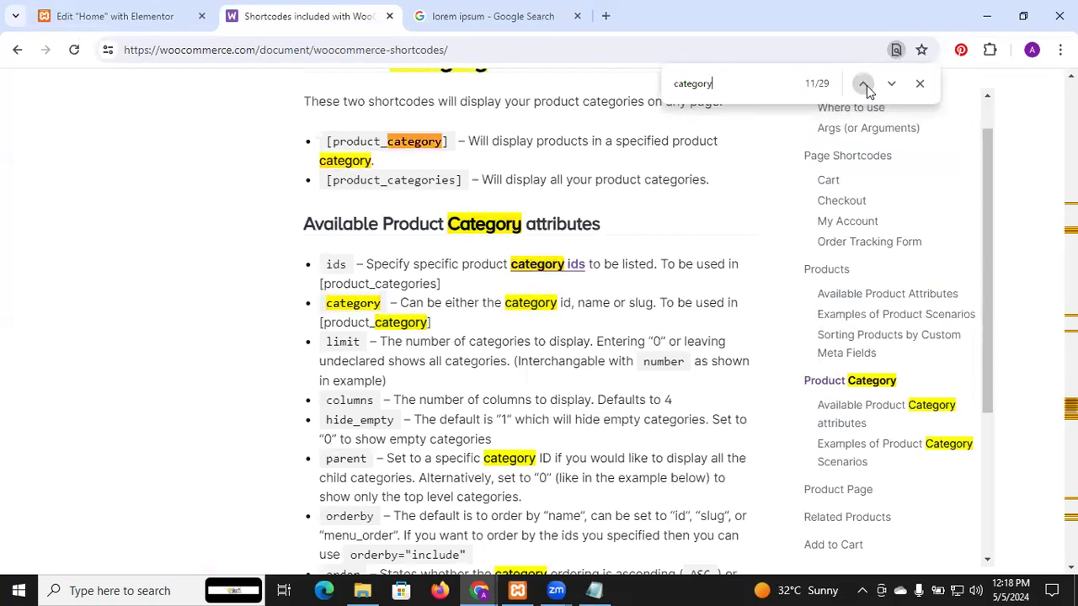
pyautogui.click(864, 84)
pyautogui.click(863, 84)
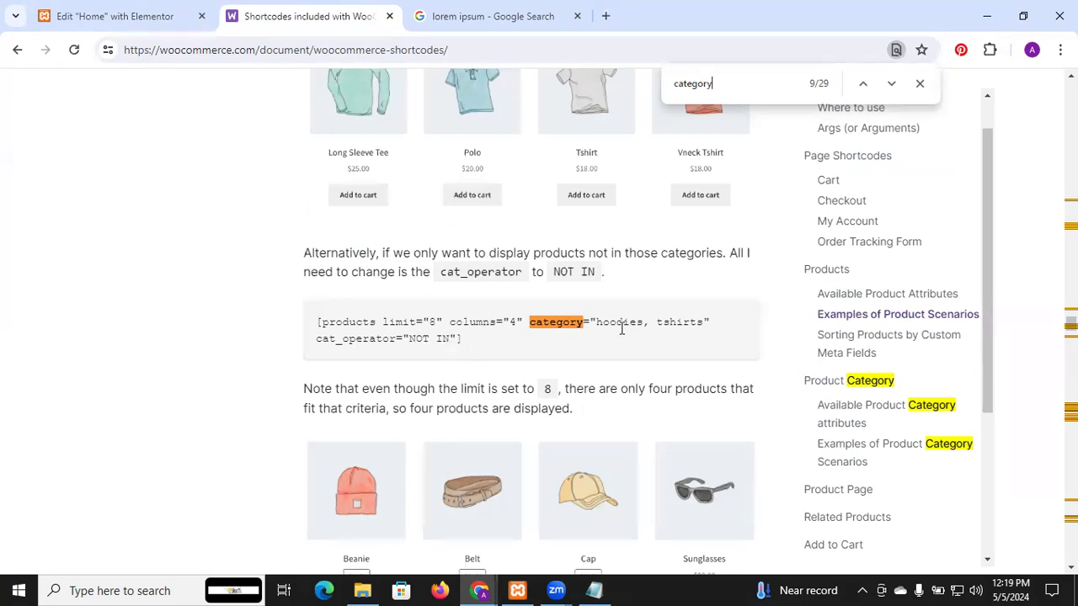
pyautogui.click(863, 83)
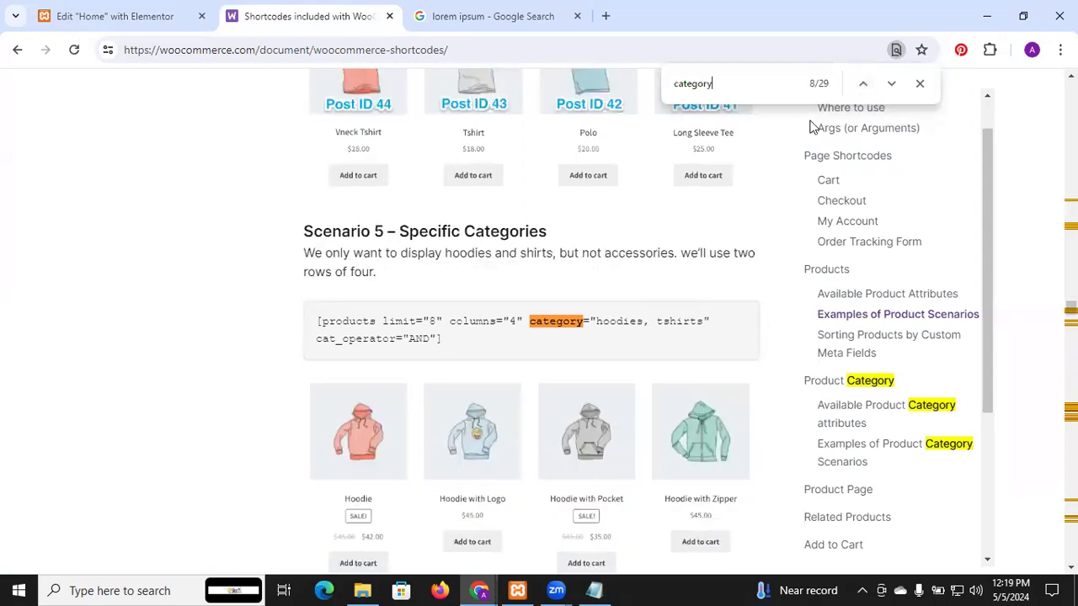
# Step: Go through further category matches in the documentation, up to the Examples of Product Category Scenarios section
pyautogui.click(865, 83)
pyautogui.click(864, 83)
pyautogui.click(865, 83)
pyautogui.click(865, 83)
pyautogui.click(865, 83)
pyautogui.click(864, 84)
pyautogui.click(865, 84)
pyautogui.click(865, 84)
pyautogui.click(865, 83)
pyautogui.click(865, 83)
pyautogui.click(865, 83)
pyautogui.click(865, 83)
pyautogui.click(865, 83)
pyautogui.click(865, 83)
pyautogui.click(865, 83)
pyautogui.click(864, 83)
pyautogui.click(864, 83)
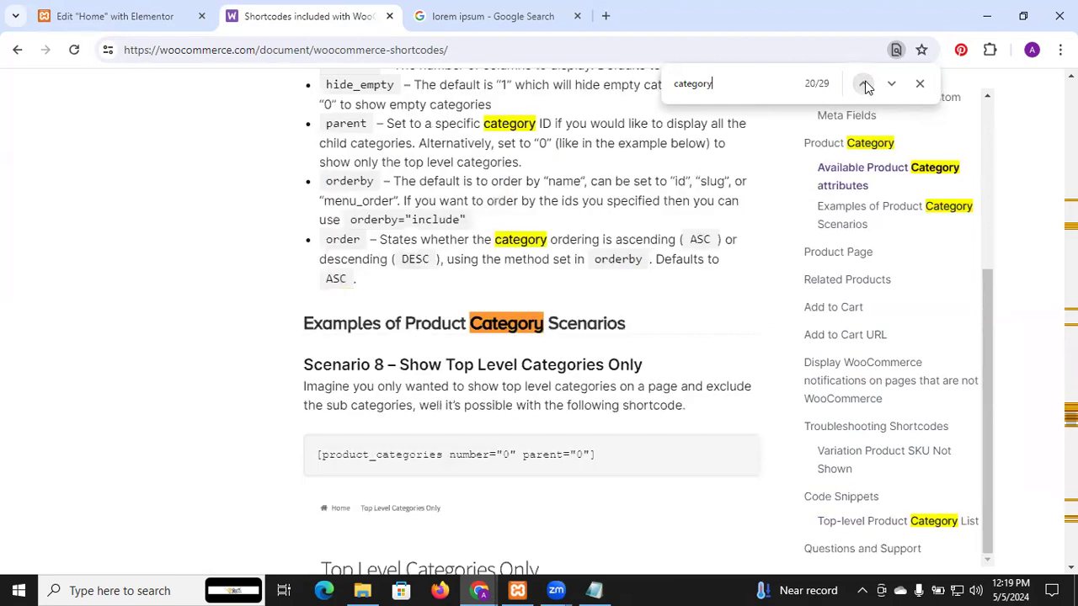
# Step: Search the documentation for "featured" and examine the shortcode in Scenario 2 – Featured Products
pyautogui.click(688, 87)
pyautogui.write('featured')
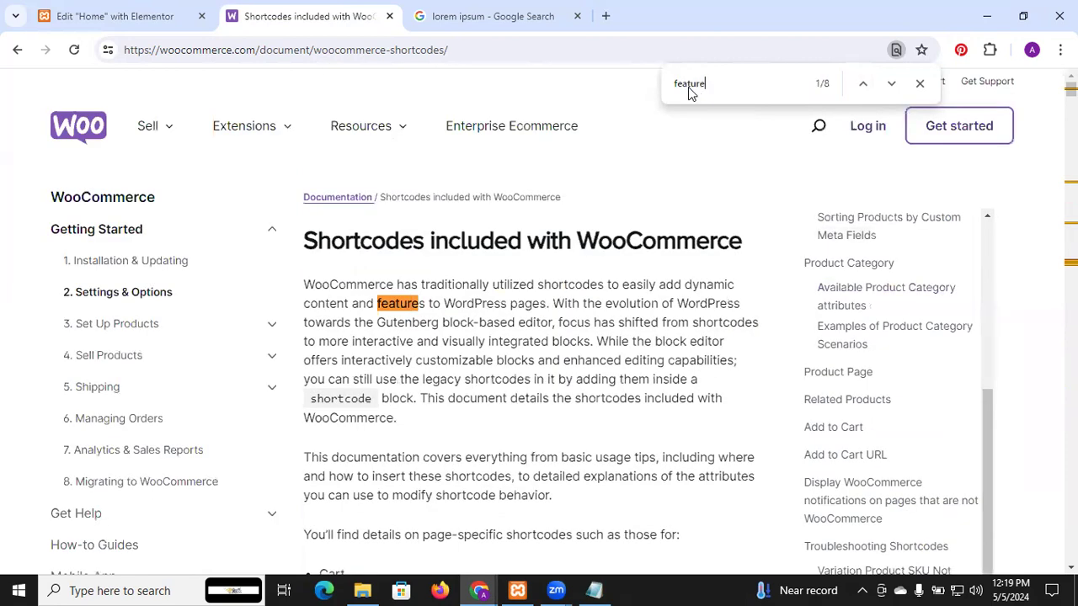
pyautogui.click(890, 83)
pyautogui.click(890, 83)
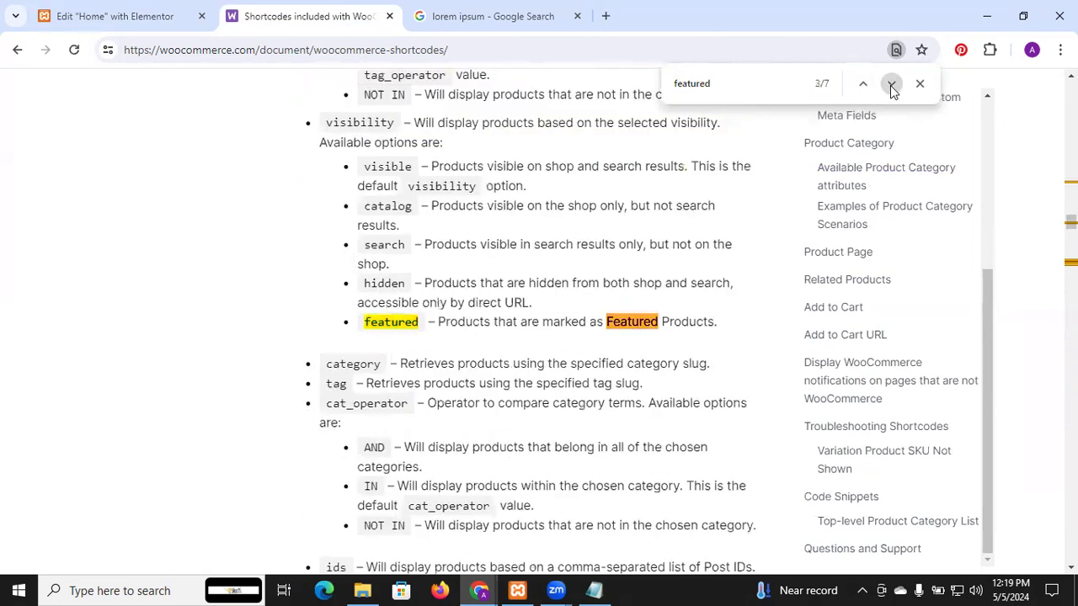
pyautogui.click(891, 84)
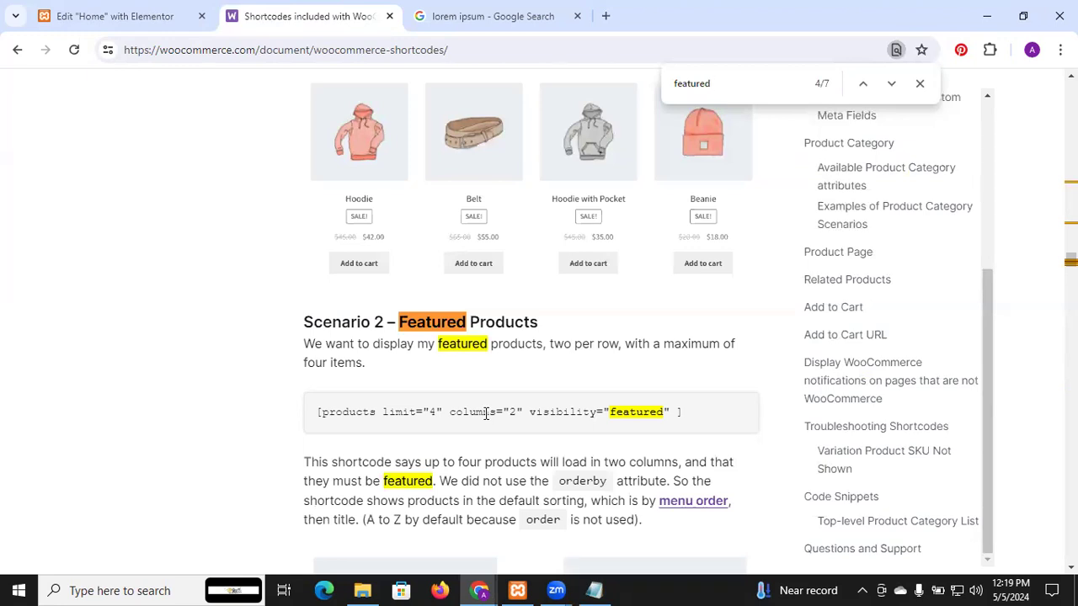
# Step: Copy the Scenario 2 featured products shortcode from the documentation and replace the Home page Shortcode widget's content with it in Elementor
pyautogui.moveTo(681, 412); pyautogui.dragTo(307, 393)
pyautogui.hotkey('ctrl', 'c')
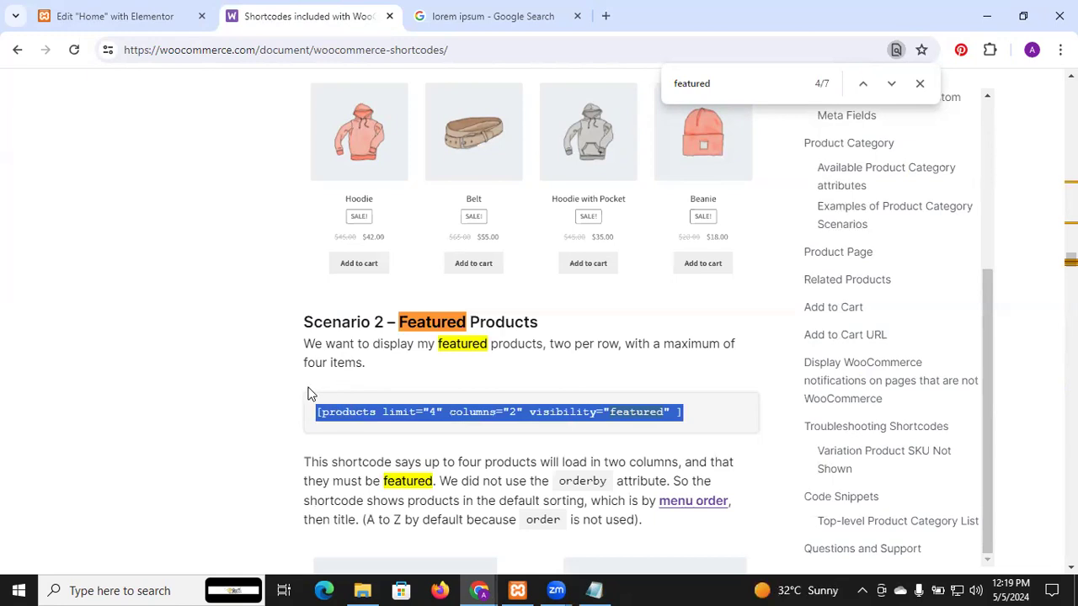
pyautogui.click(122, 10)
pyautogui.click(87, 268)
pyautogui.hotkey('ctrl', 'a')
pyautogui.hotkey('ctrl', 'v')
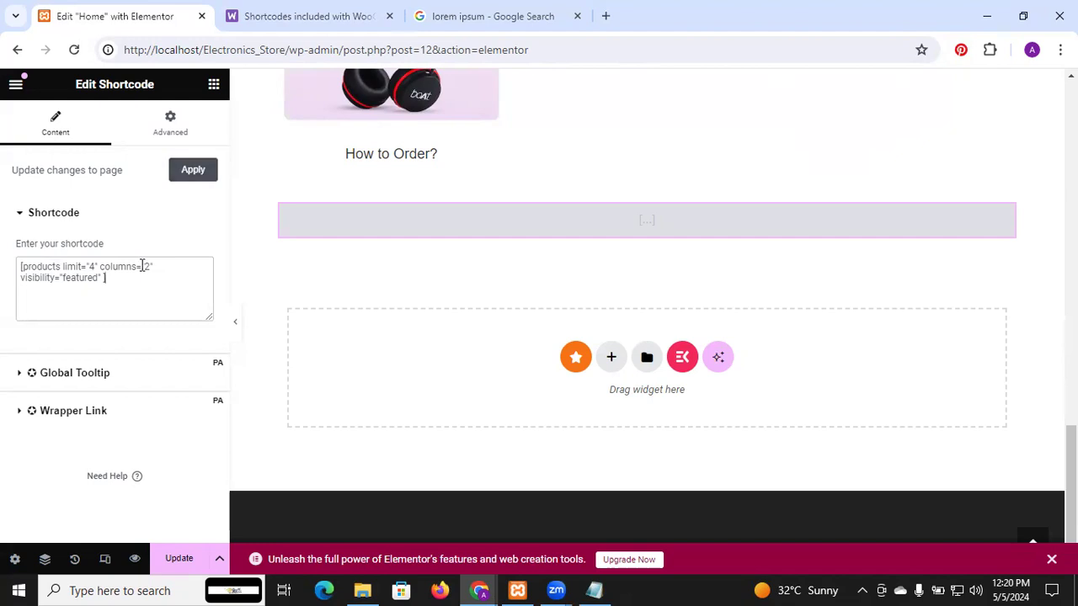
# Step: Try the products shortcode without the visibility="featured" attribute, and undo the removal
pyautogui.moveTo(103, 278); pyautogui.dragTo(26, 278)
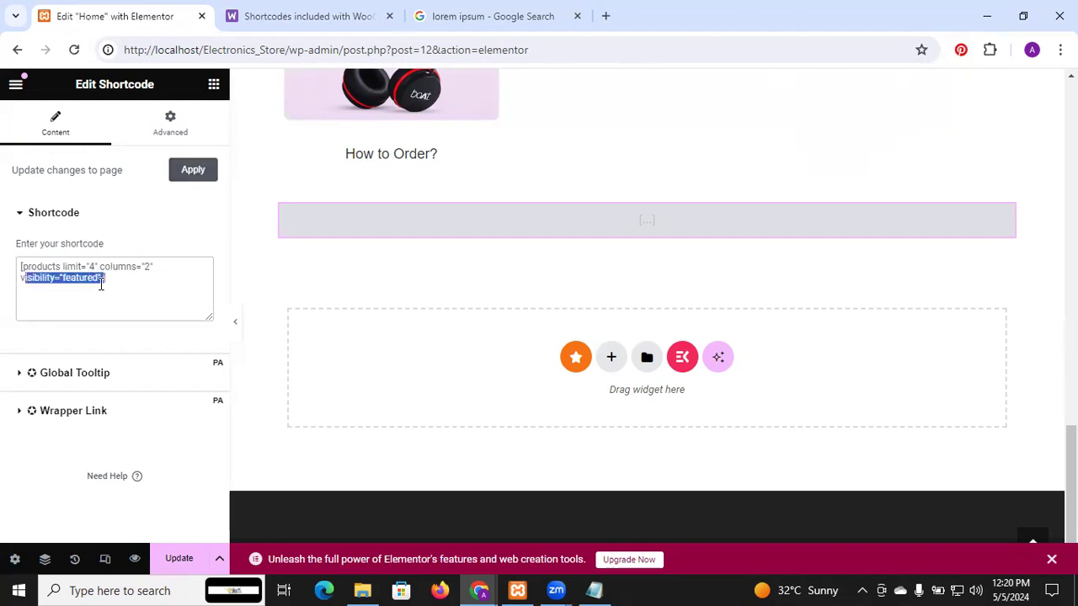
pyautogui.hotkey('shift', 'Left')
pyautogui.press('BackSpace')
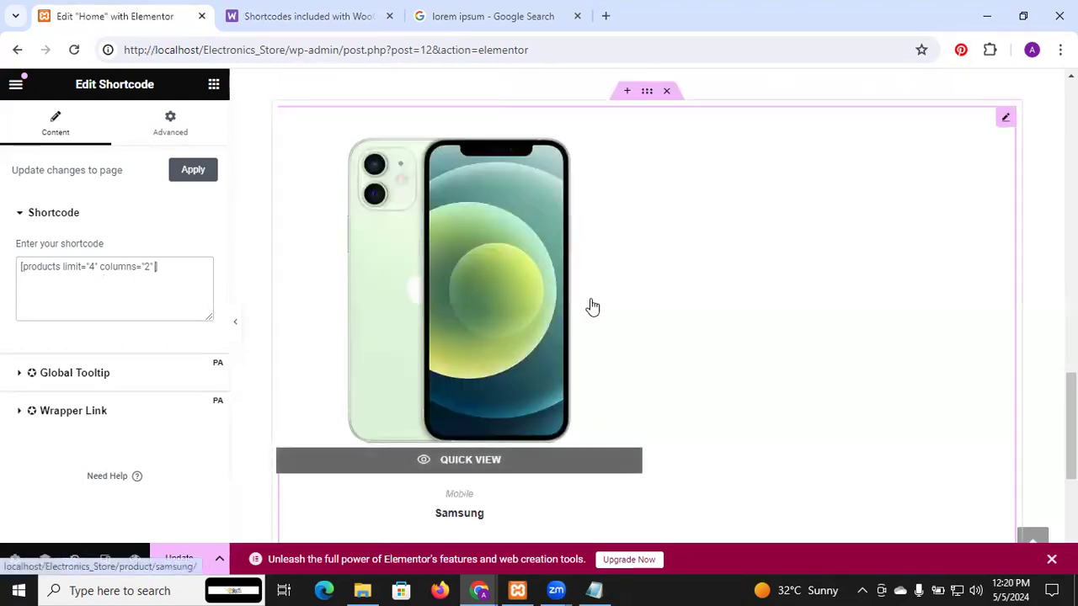
pyautogui.hotkey('ctrl', 'z')
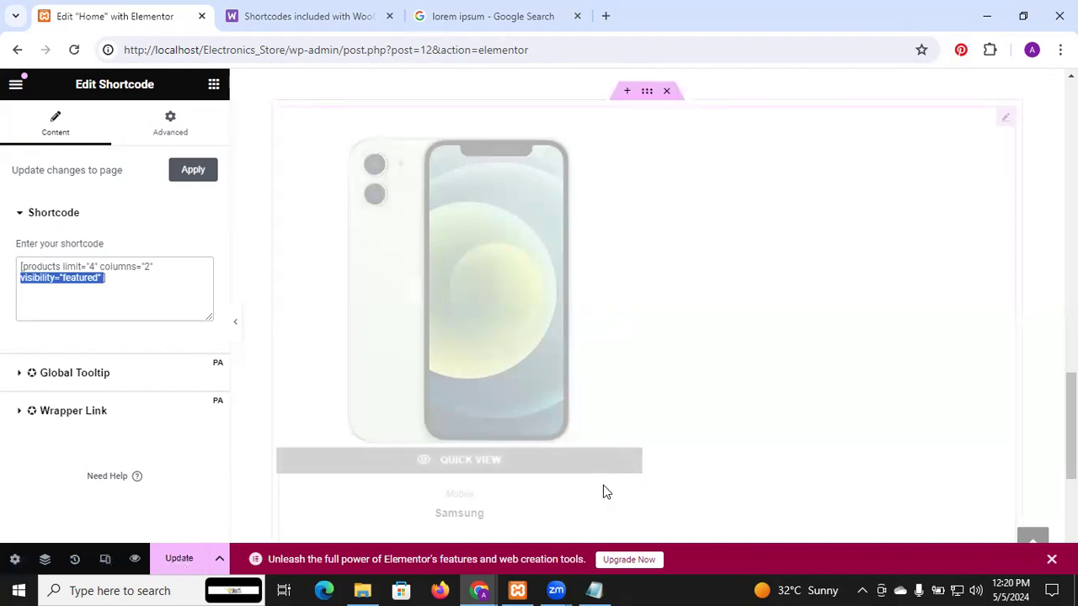
# Step: Apply the featured products shortcode, update the Home page and leave the Elementor editor for the WordPress page list
pyautogui.click(192, 170)
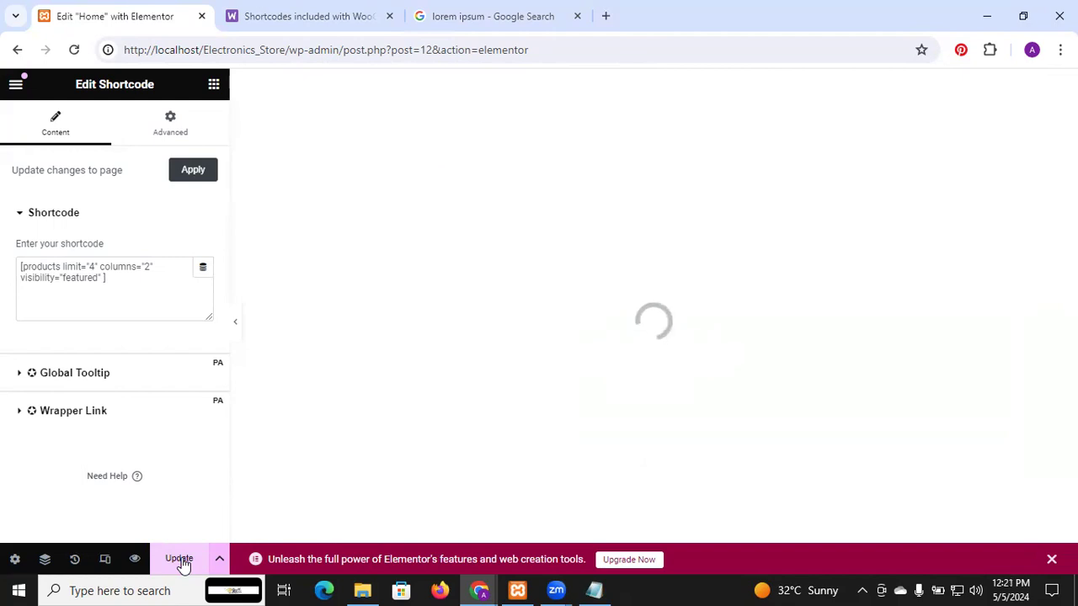
pyautogui.click(181, 560)
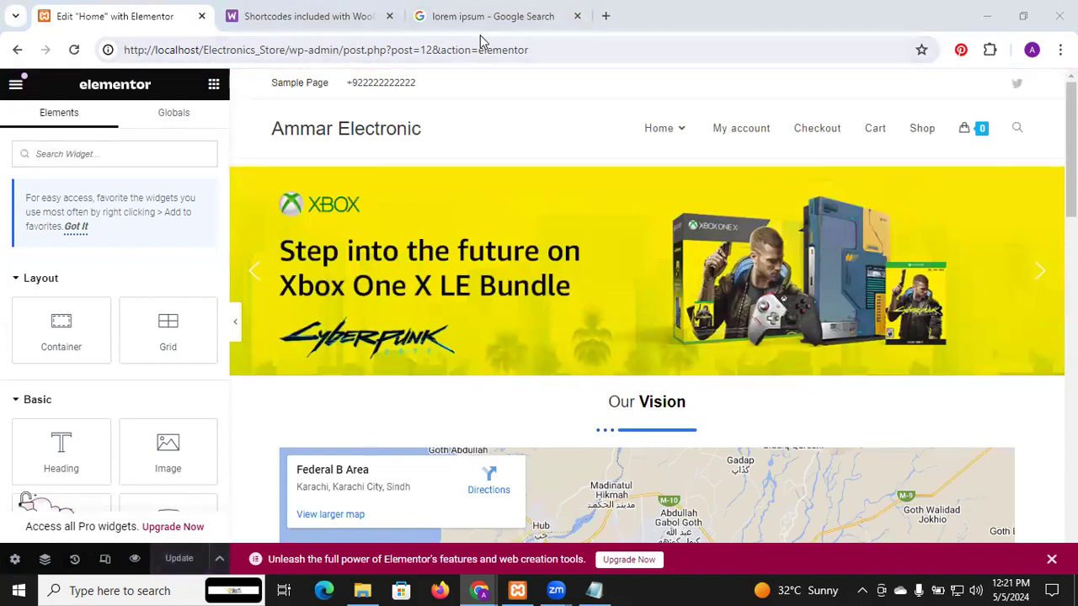
pyautogui.click(17, 50)
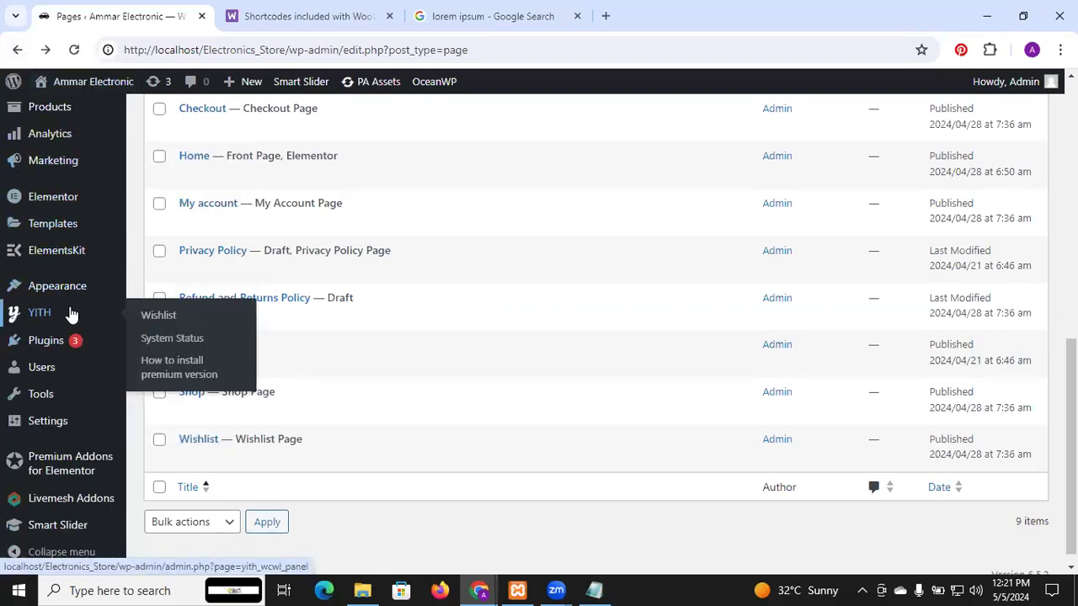
# Step: Open the WooCommerce product list and mark the Samsung product as featured
pyautogui.scroll(-1, 71, 413)
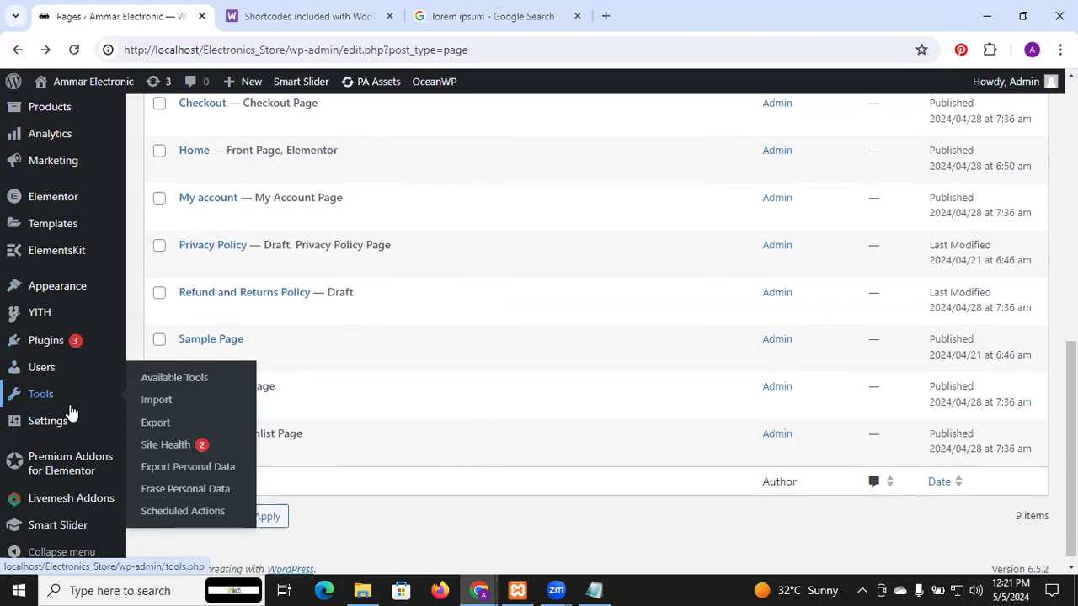
pyautogui.scroll(8, 71, 413)
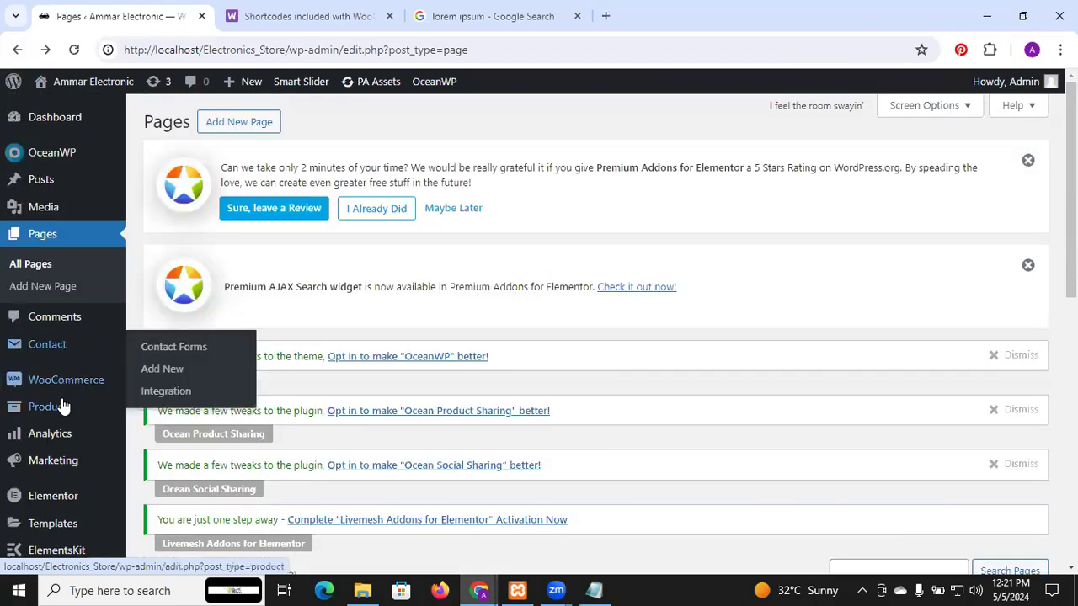
pyautogui.click(63, 407)
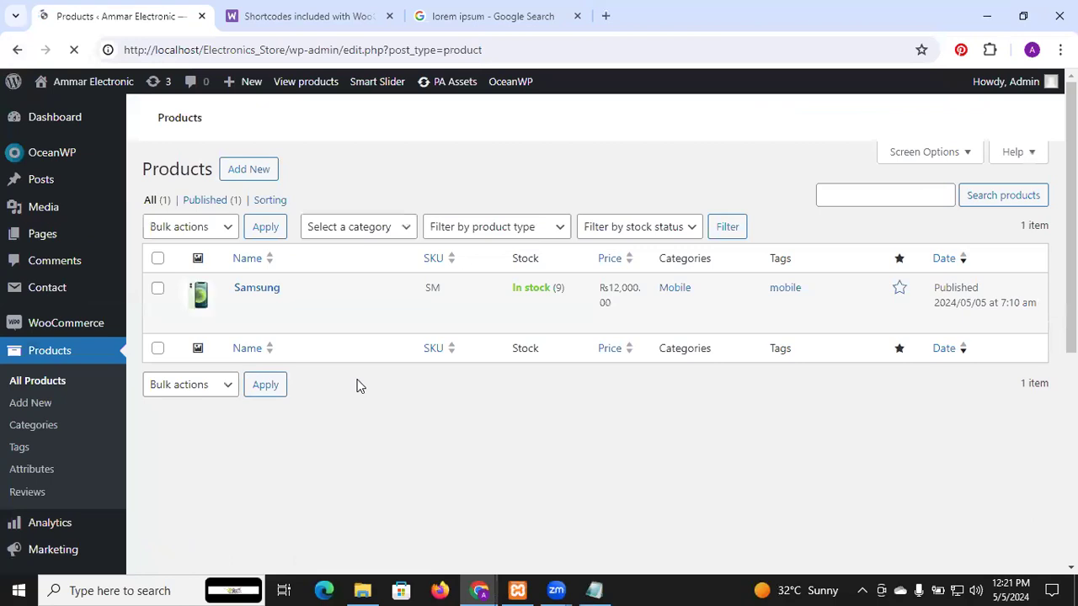
pyautogui.scroll(-5, 549, 337)
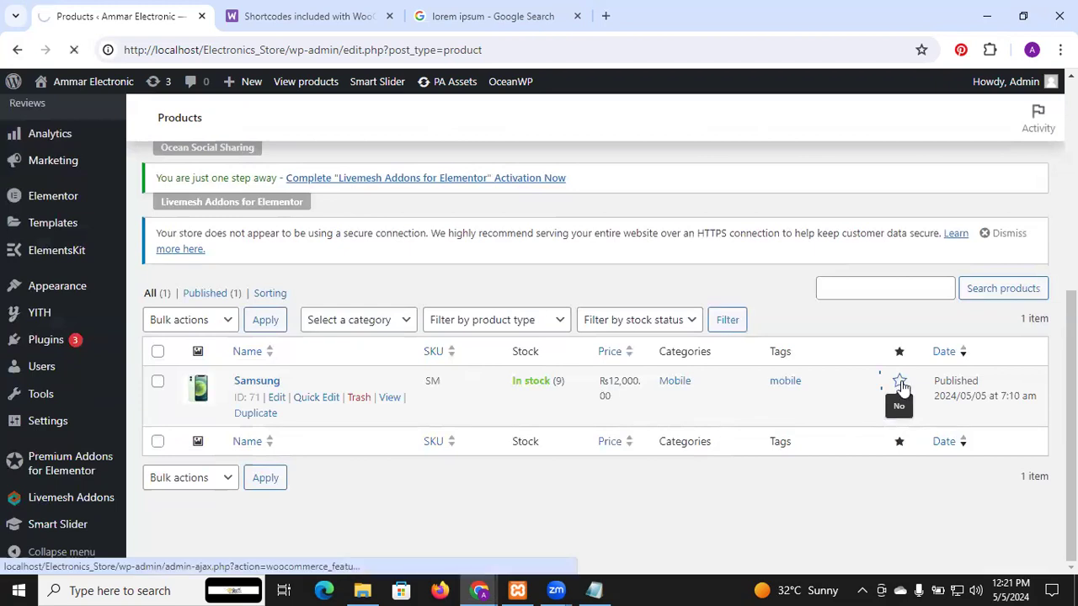
pyautogui.click(900, 383)
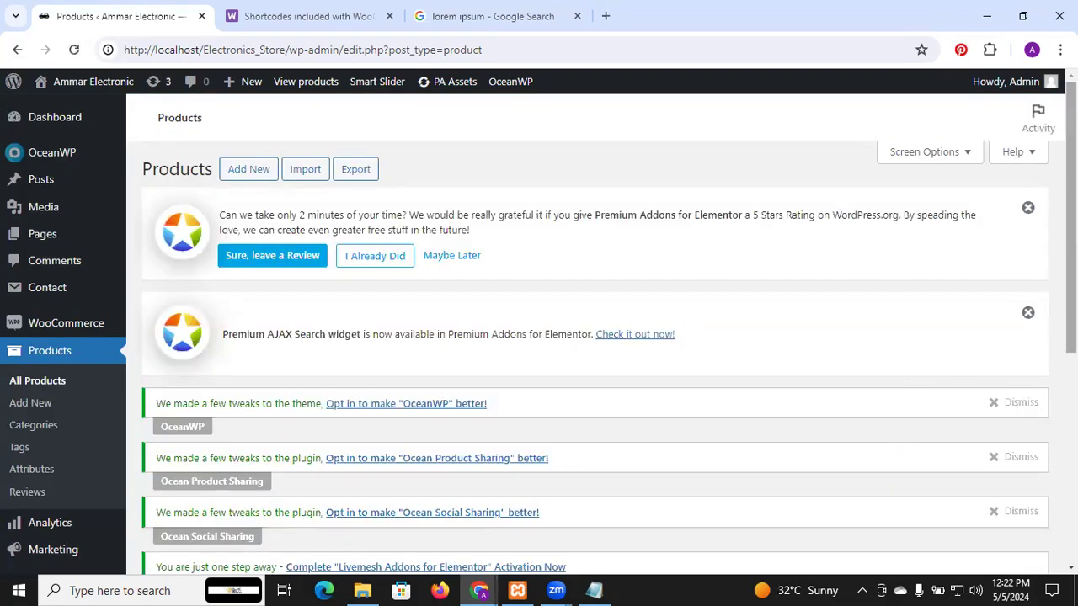
pyautogui.scroll(-3, 589, 337)
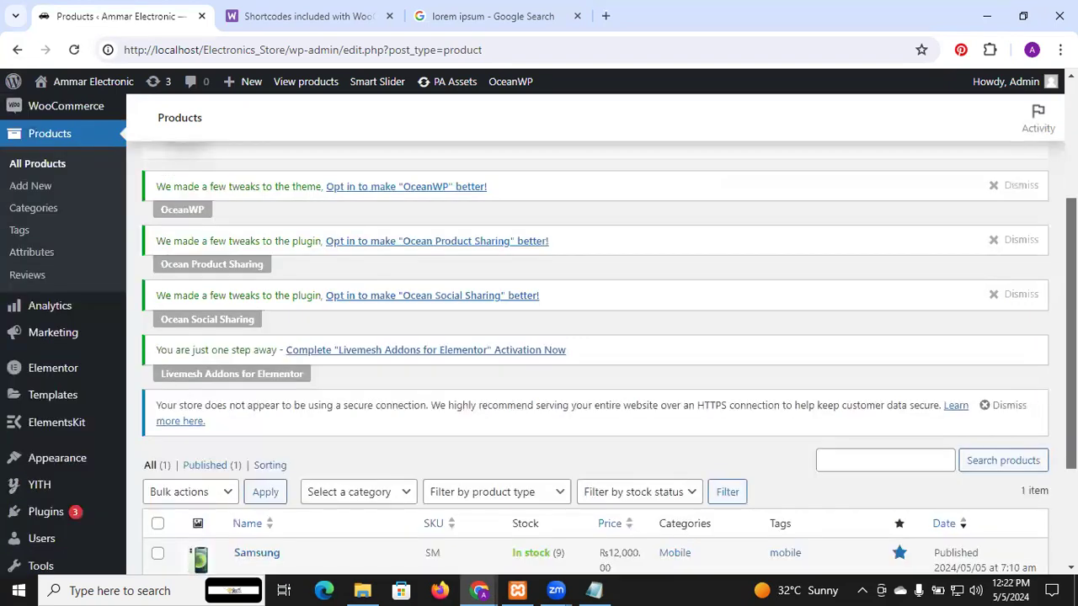
pyautogui.scroll(-2, 916, 310)
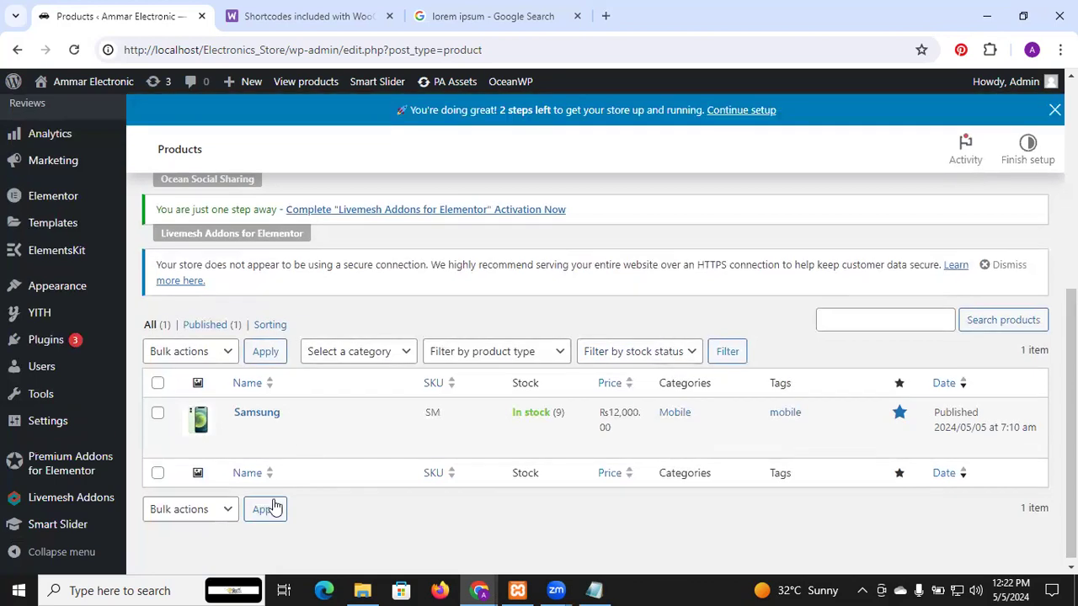
pyautogui.scroll(-1, 555, 347)
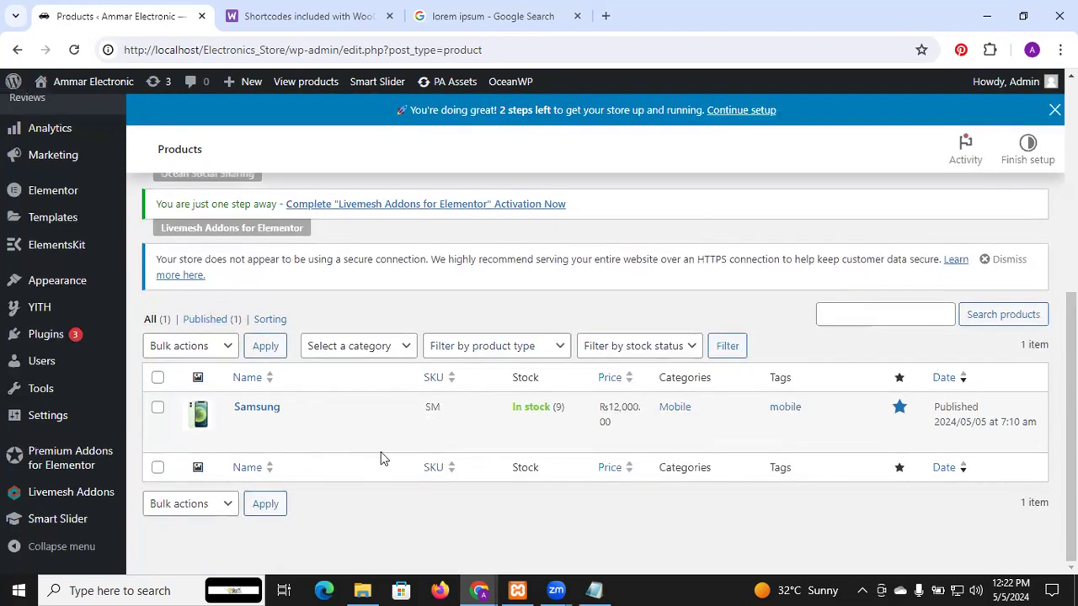
pyautogui.moveTo(381, 458)
pyautogui.scroll(4, 337, 273)
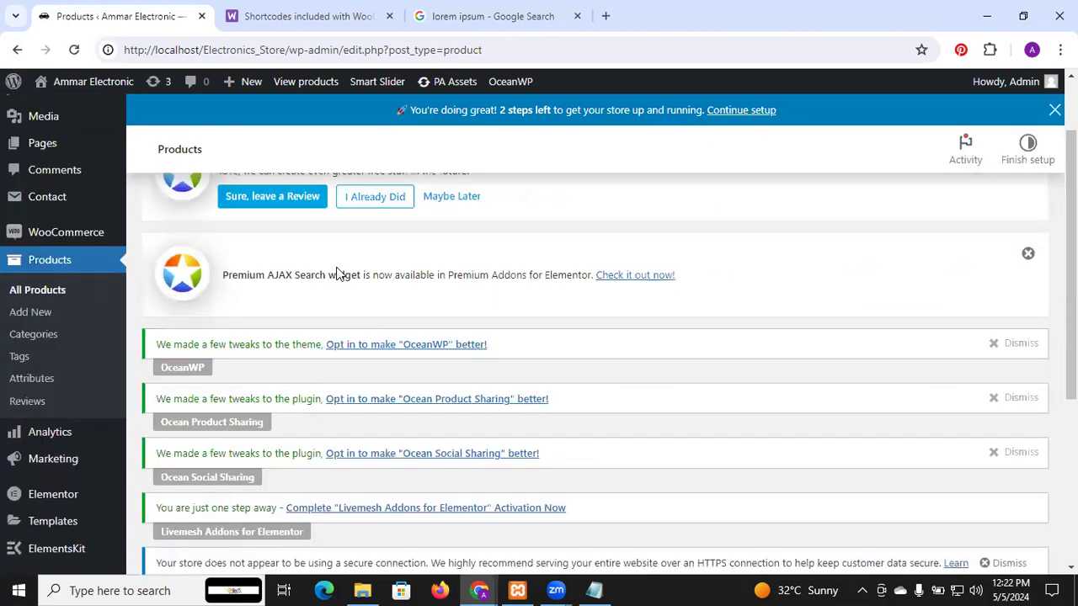
pyautogui.scroll(1, 337, 273)
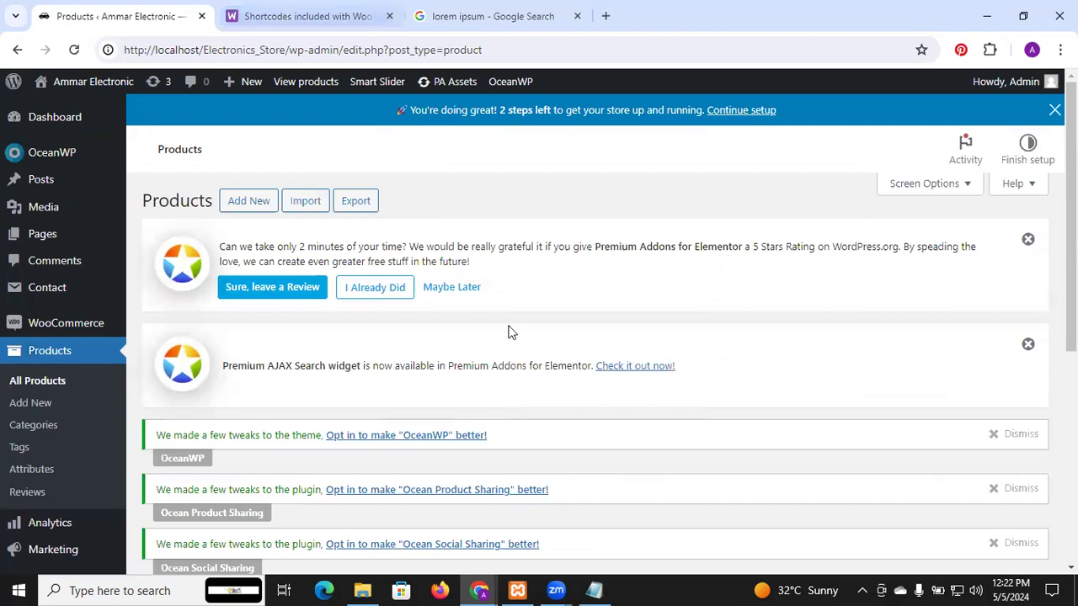
# Step: Switch to the incognito store window, reload the home page and check the featured product section near the end of the page
pyautogui.moveTo(493, 587)
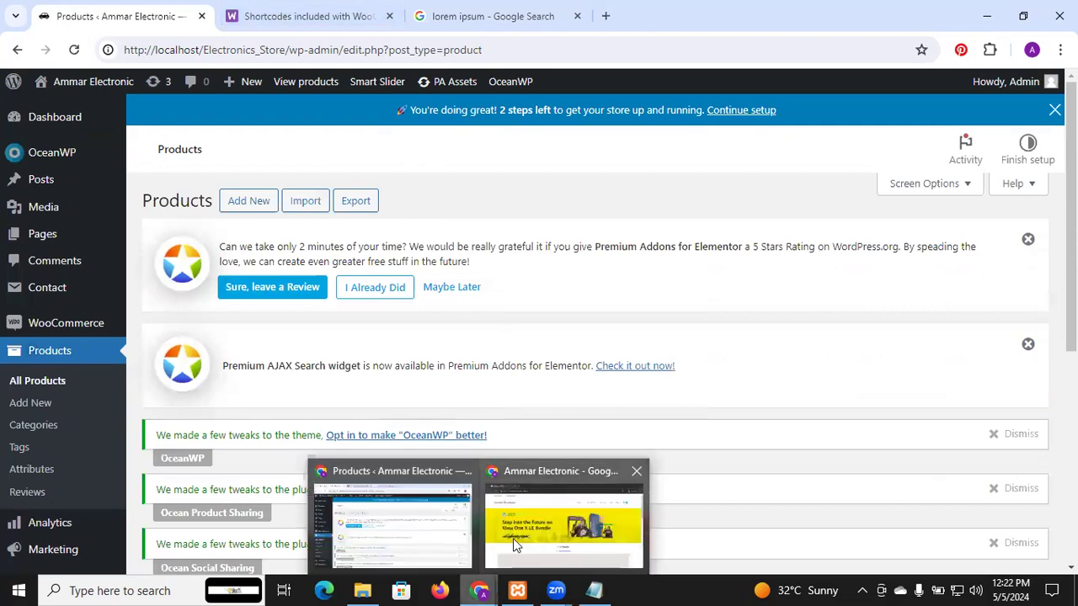
pyautogui.click(513, 538)
pyautogui.click(454, 51)
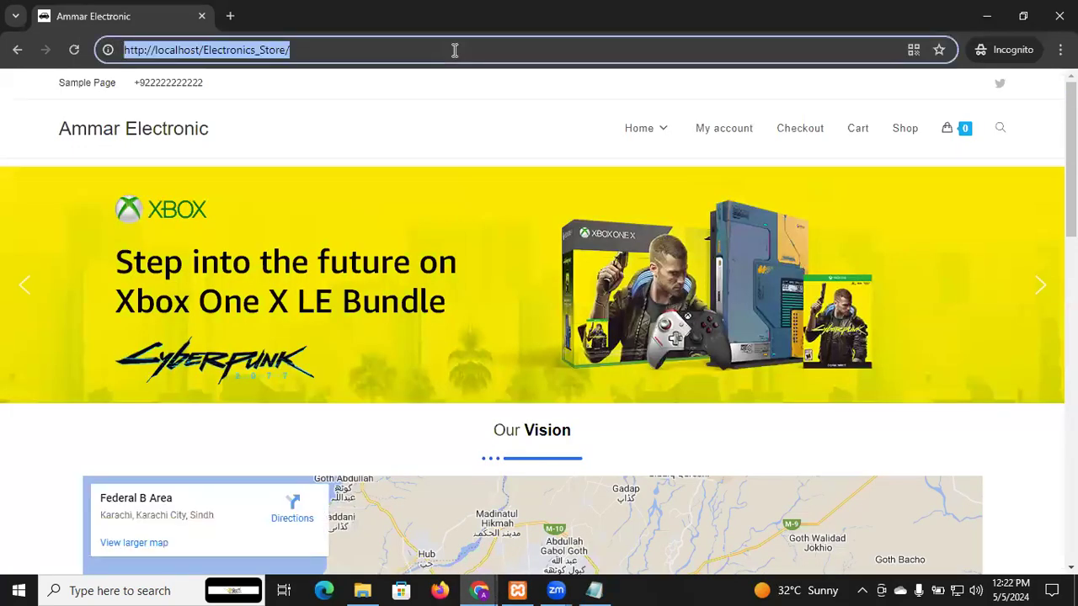
pyautogui.press('Return')
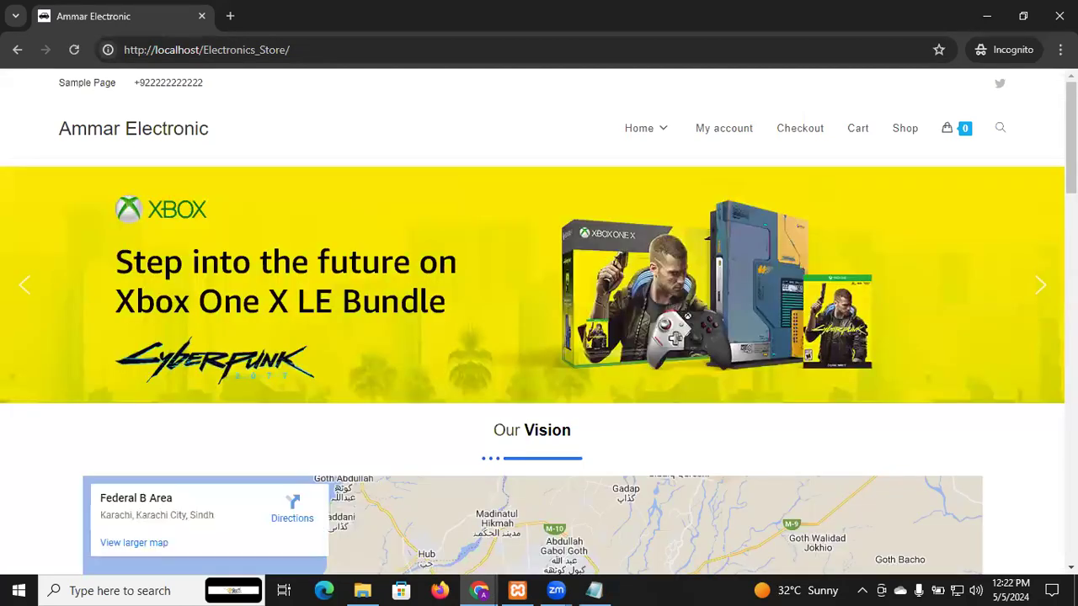
pyautogui.scroll(-3, 538, 337)
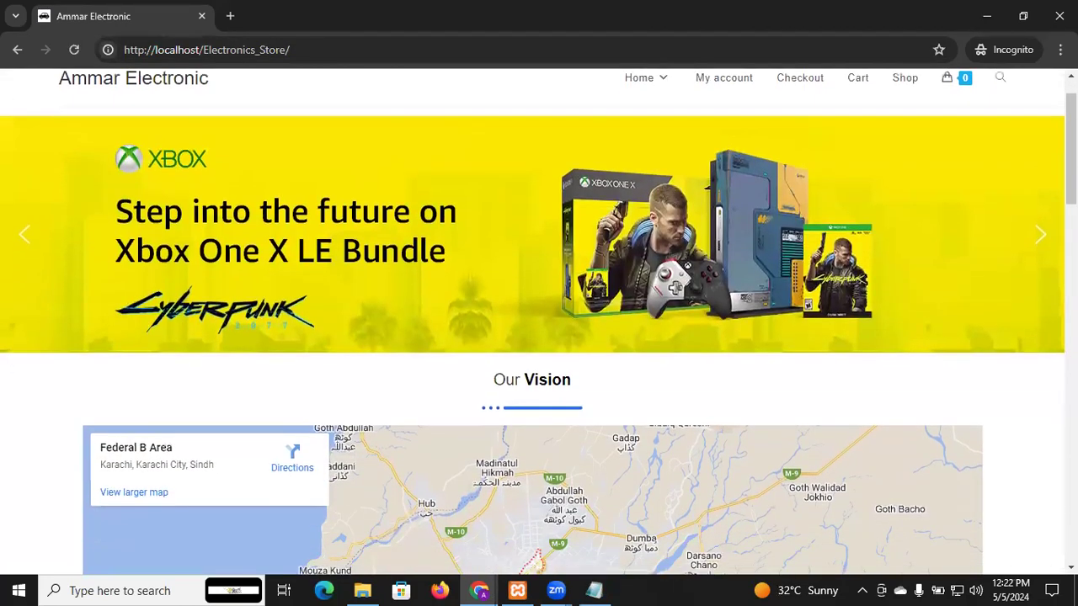
pyautogui.scroll(-8, 539, 337)
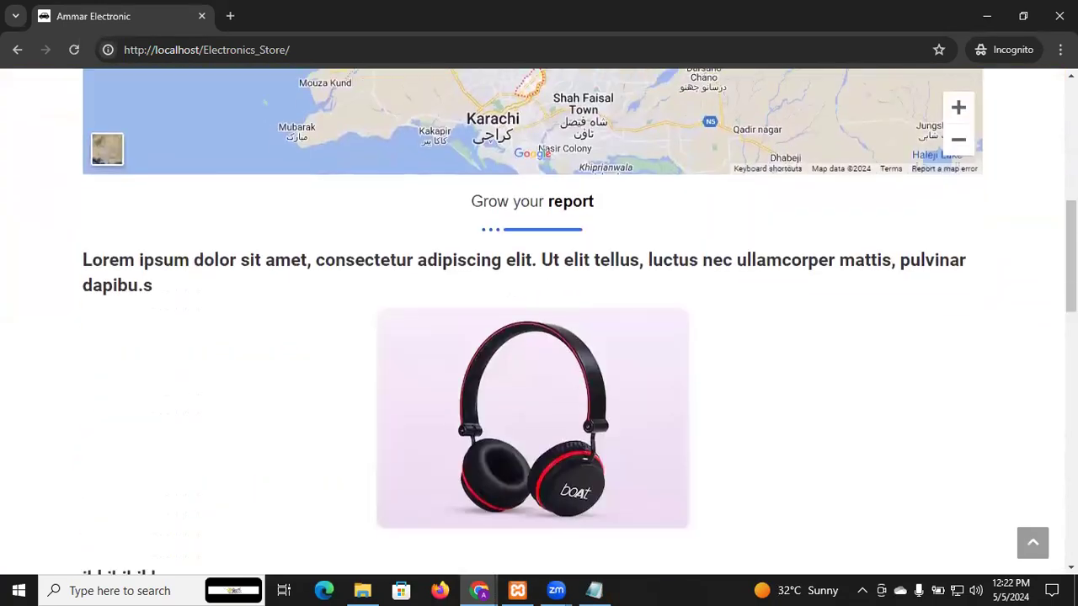
pyautogui.scroll(-10, 539, 336)
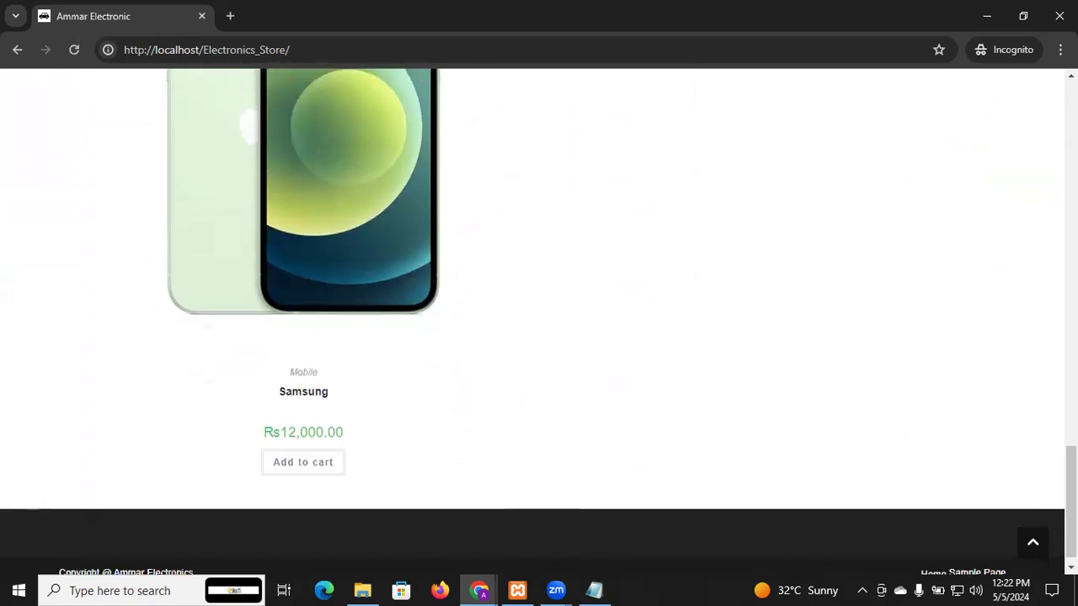
pyautogui.scroll(3, 539, 337)
pyautogui.moveTo(1071, 449); pyautogui.dragTo(1070, 17)
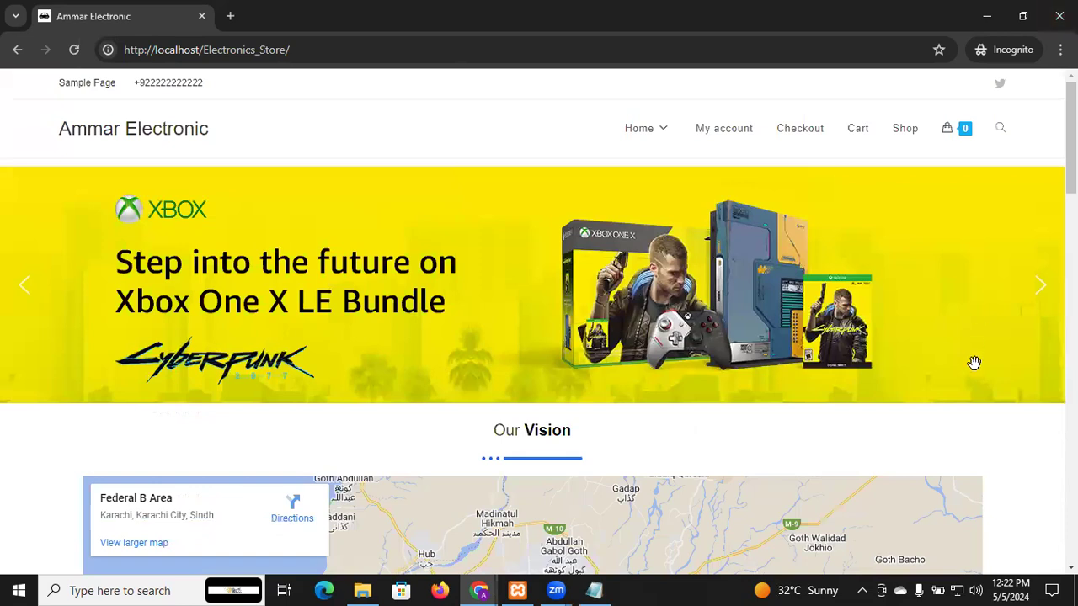